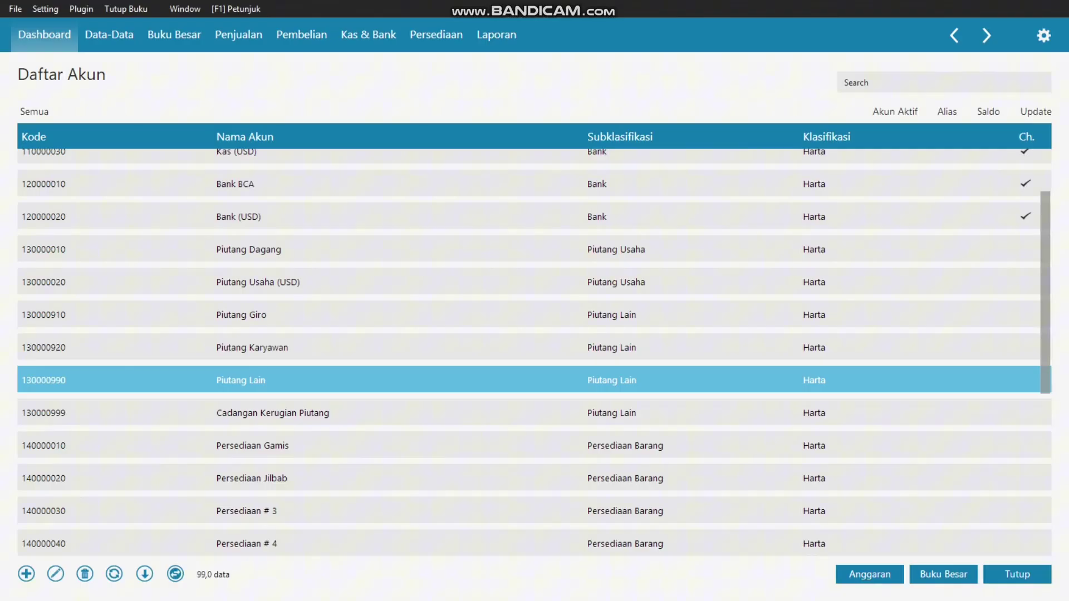
Step: Review the asset accounts in the account list, from the receivables and inventory down to the intangible fixed assets
{"action": "scroll", "coordinate": [529, 385], "scroll_direction": "down", "scroll_amount": 7}
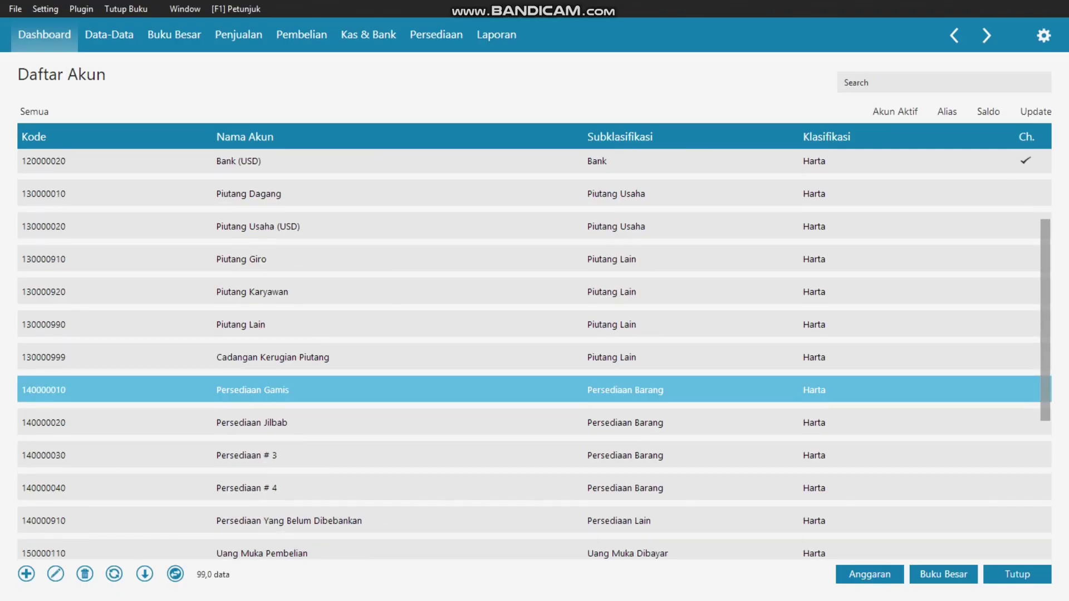
{"action": "scroll", "coordinate": [529, 357], "scroll_direction": "down", "scroll_amount": 4}
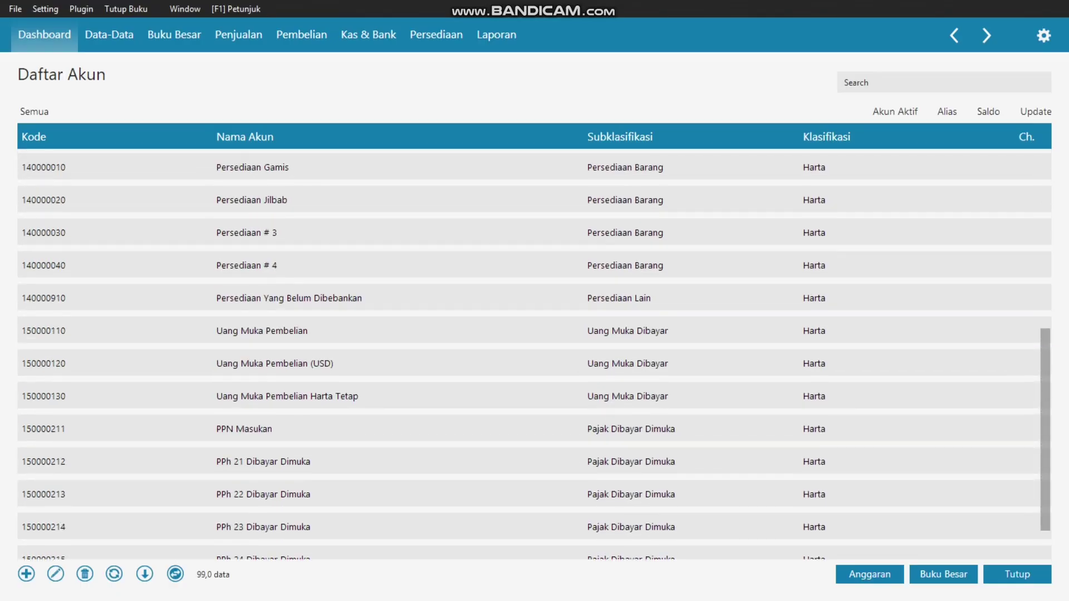
{"action": "key", "text": "Down"}
{"action": "key", "text": "Down"}
{"action": "key", "text": "Down"}
{"action": "key", "text": "Down"}
{"action": "key", "text": "Down"}
{"action": "key", "text": "Down"}
{"action": "key", "text": "Down"}
{"action": "key", "text": "Down"}
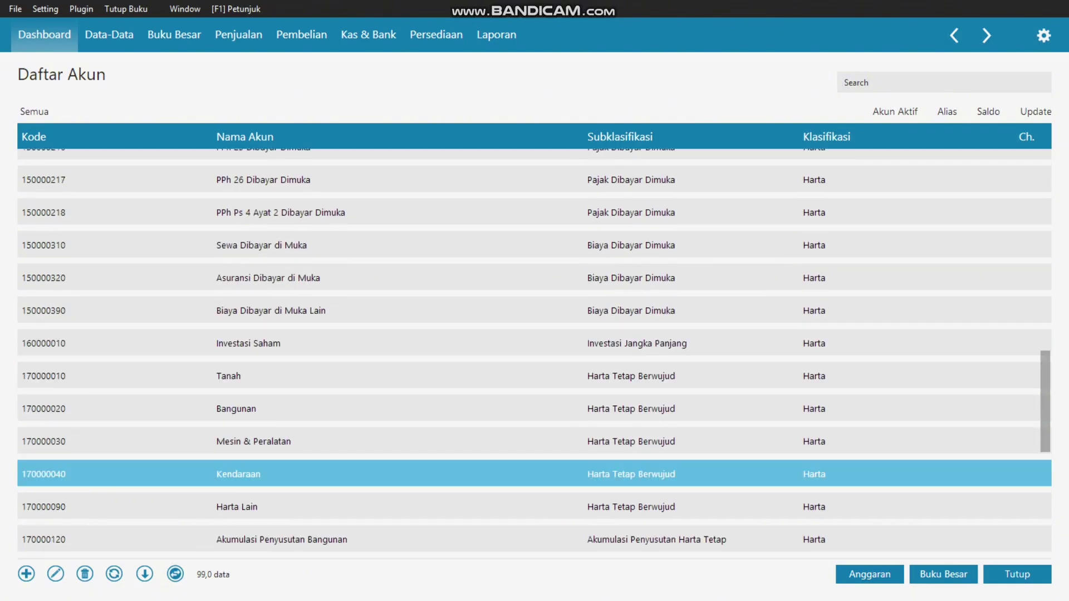
{"action": "key", "text": "Down"}
{"action": "key", "text": "Up"}
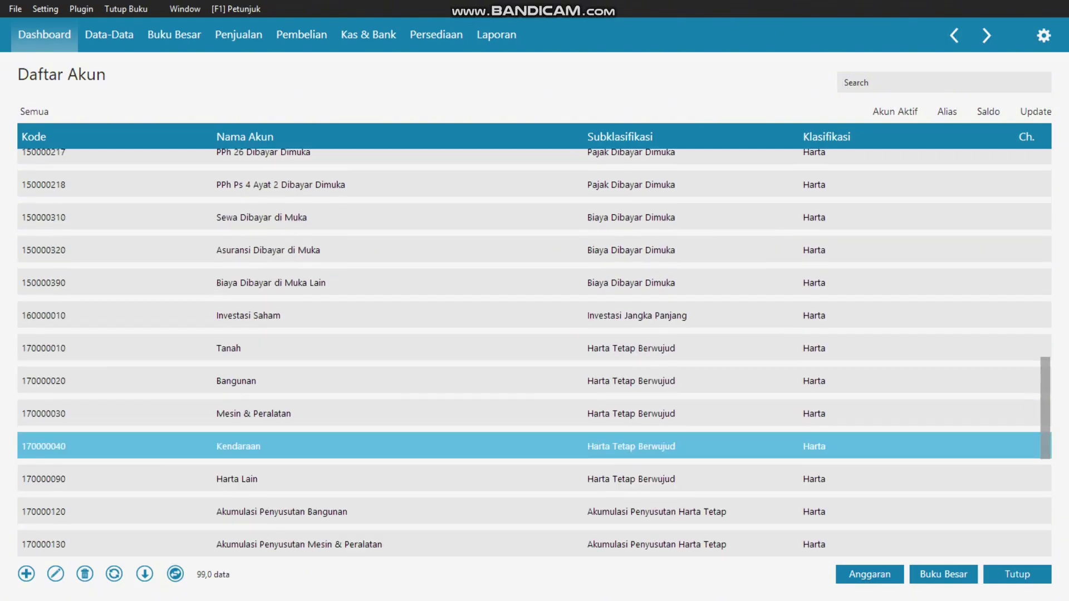
{"action": "key", "text": "Down"}
{"action": "key", "text": "Down"}
{"action": "key", "text": "Down"}
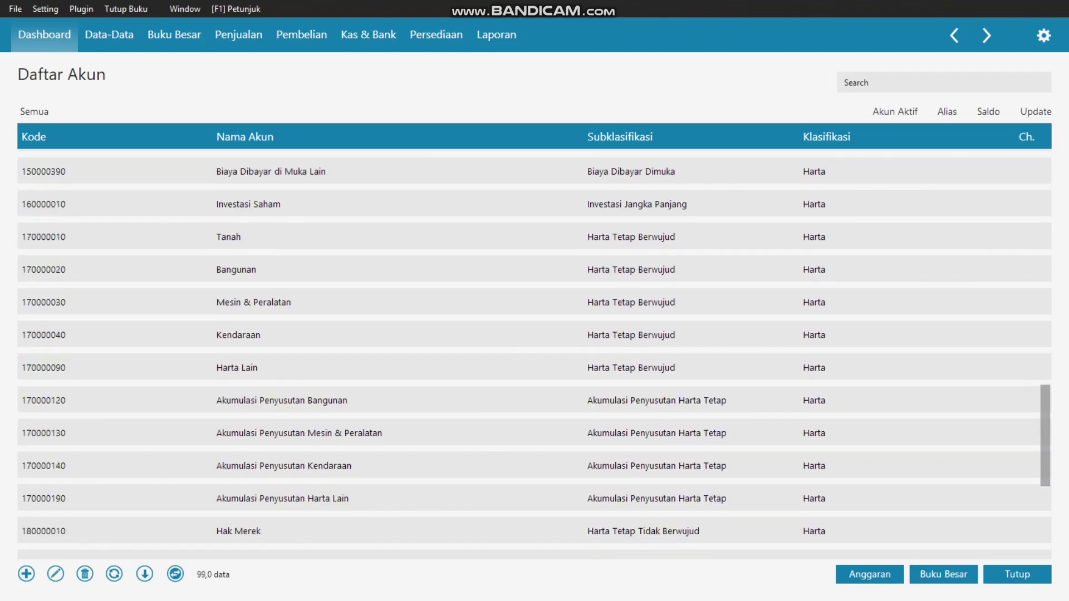
{"action": "key", "text": "Down"}
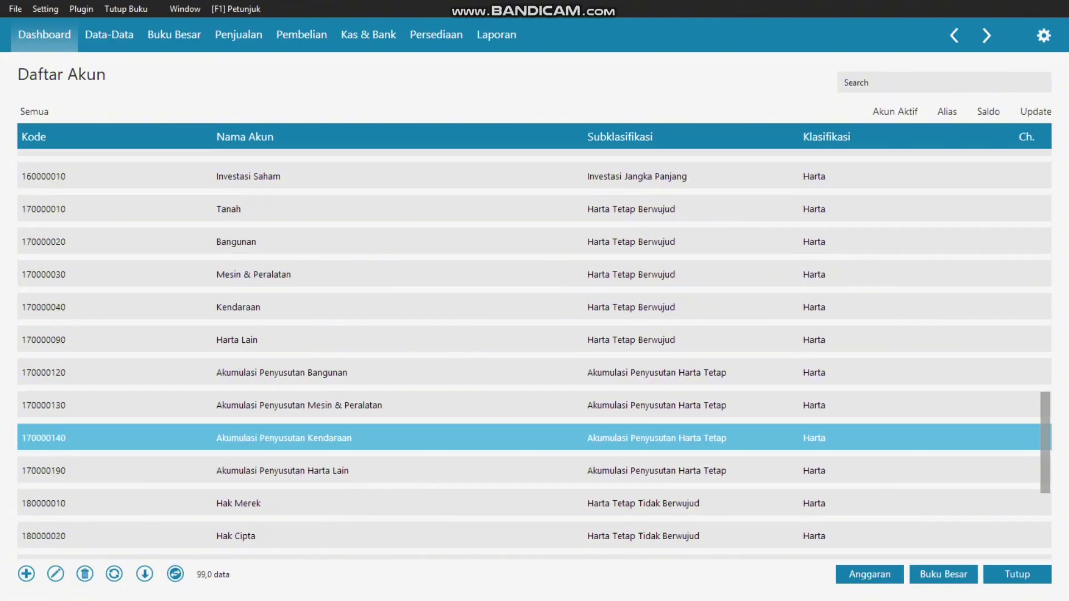
{"action": "key", "text": "Down"}
{"action": "key", "text": "Down"}
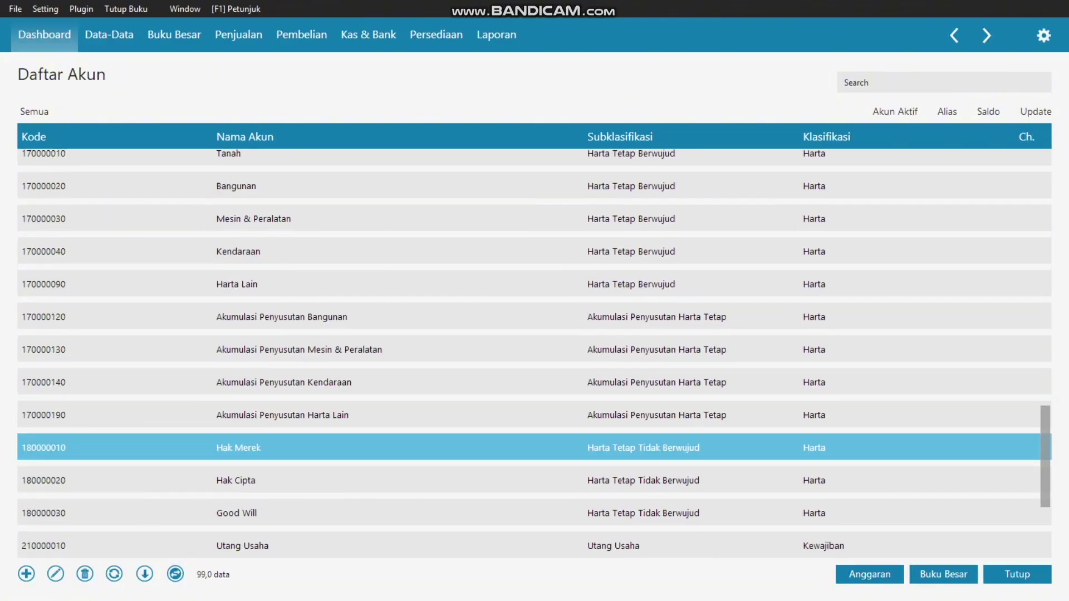
Step: Rename the Utang Usaha liability account as Hutang Usaha and save the account
{"action": "scroll", "coordinate": [534, 382], "scroll_direction": "down", "scroll_amount": 3}
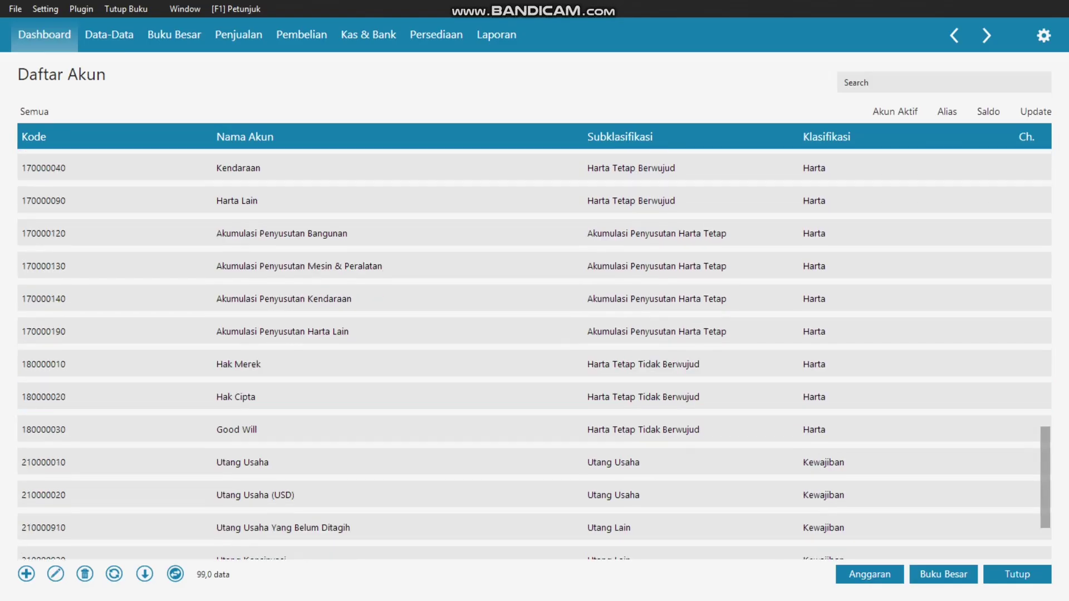
{"action": "double_click", "coordinate": [243, 462]}
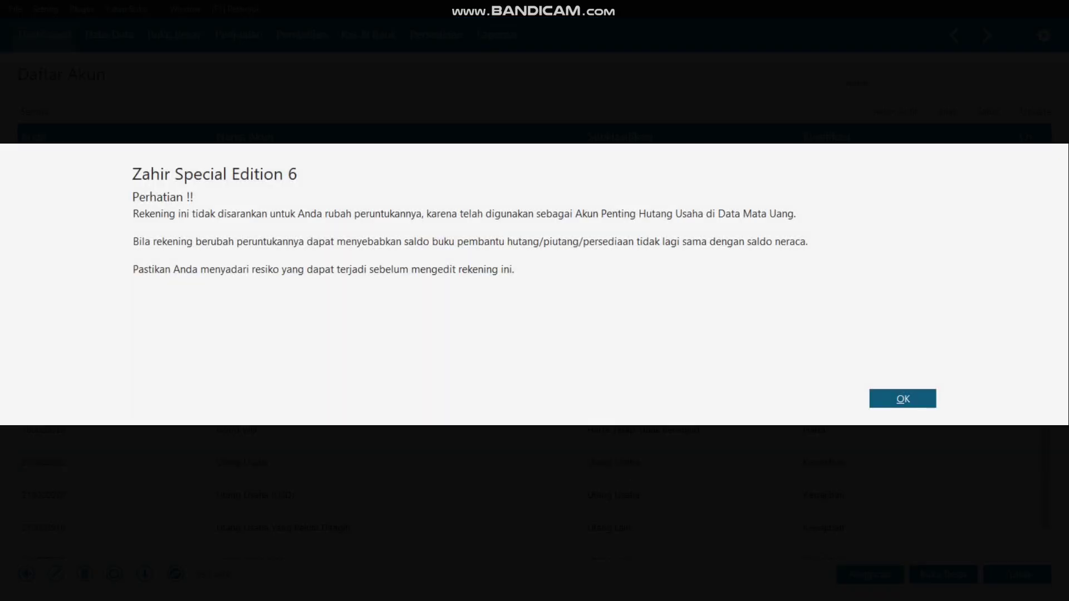
{"action": "key", "text": "Return"}
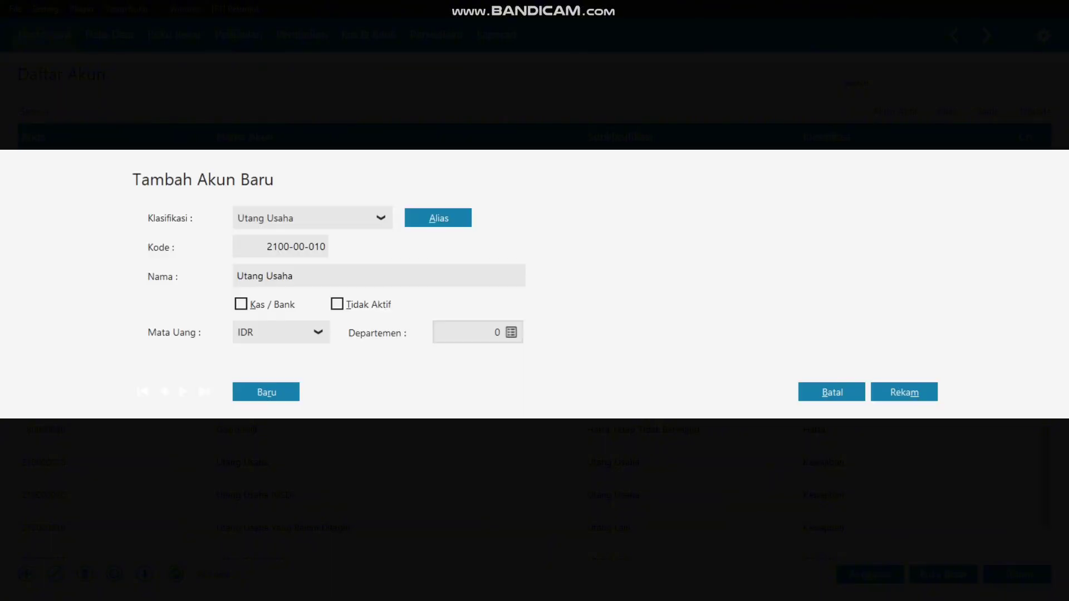
{"action": "left_click", "coordinate": [244, 277]}
{"action": "key", "text": "BackSpace"}
{"action": "type", "text": "Hu"}
{"action": "key", "text": "alt+m"}
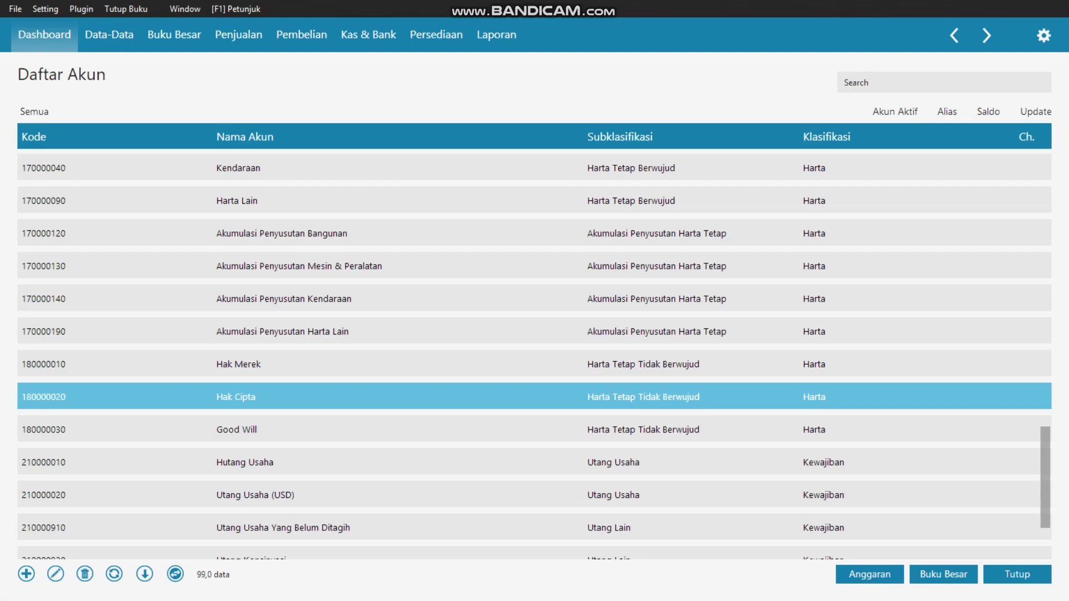
Step: Review the liability and capital accounts down to Historical Balancing, and close the account list
{"action": "scroll", "coordinate": [534, 398], "scroll_direction": "down", "scroll_amount": 1}
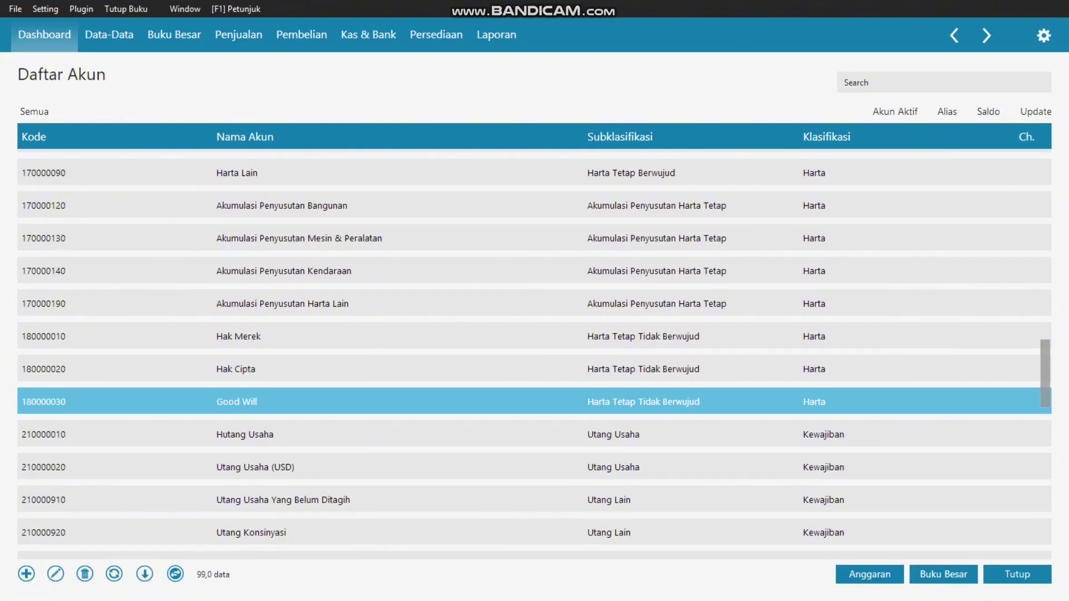
{"action": "key", "text": "Down"}
{"action": "key", "text": "Down"}
{"action": "key", "text": "Down"}
{"action": "key", "text": "Down"}
{"action": "key", "text": "Down"}
{"action": "key", "text": "Down"}
{"action": "key", "text": "Down"}
{"action": "key", "text": "Down"}
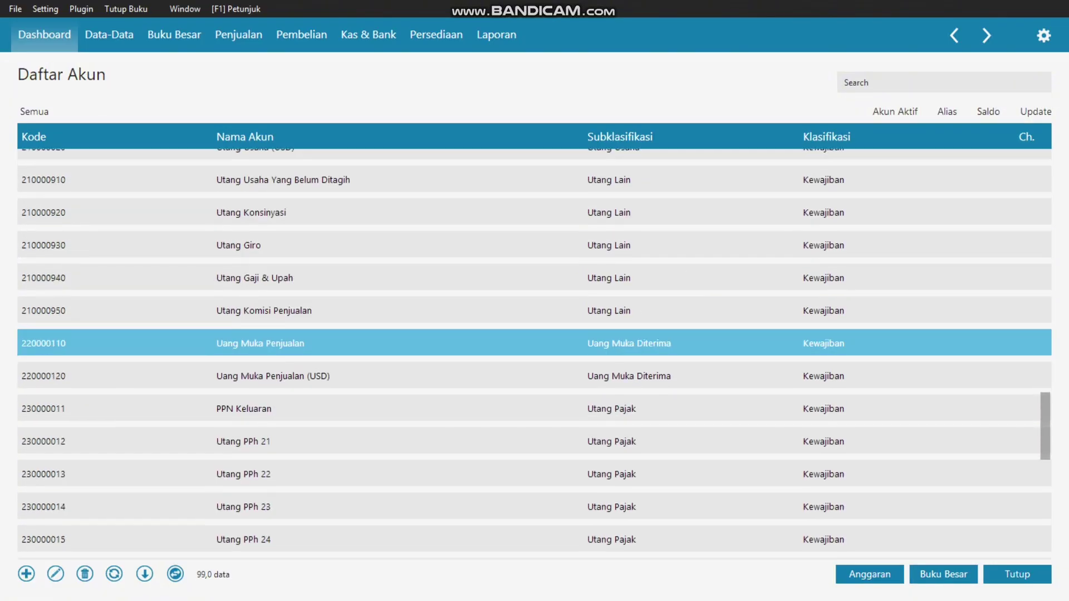
{"action": "key", "text": "Down"}
{"action": "key", "text": "Down"}
{"action": "key", "text": "Down"}
{"action": "key", "text": "Down"}
{"action": "key", "text": "Down"}
{"action": "key", "text": "Down"}
{"action": "key", "text": "Down"}
{"action": "key", "text": "Down"}
{"action": "key", "text": "Down"}
{"action": "key", "text": "Down"}
{"action": "key", "text": "Down"}
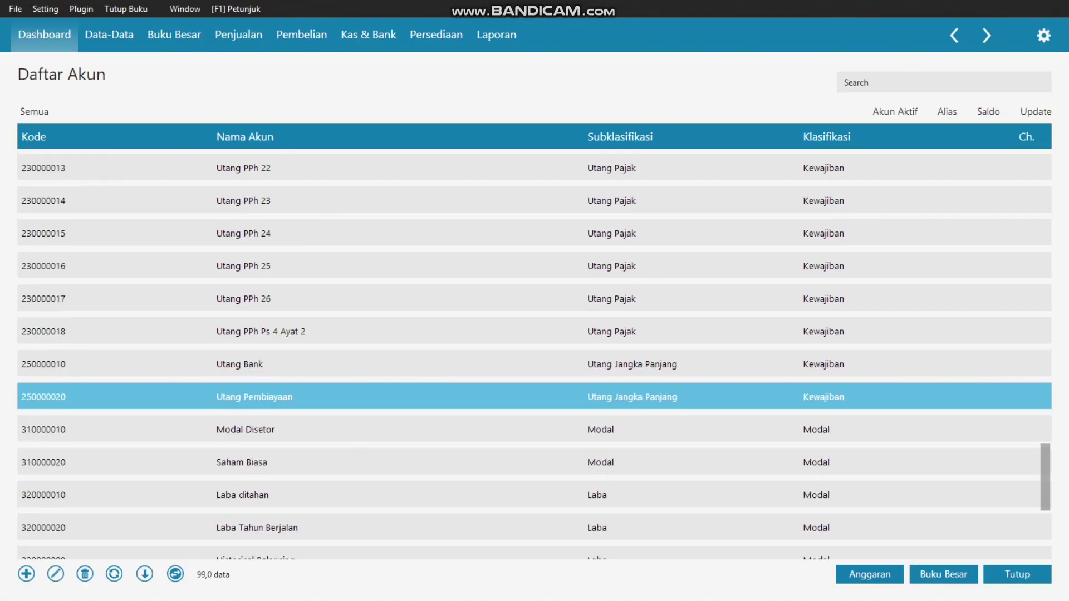
{"action": "key", "text": "Down"}
{"action": "key", "text": "Down"}
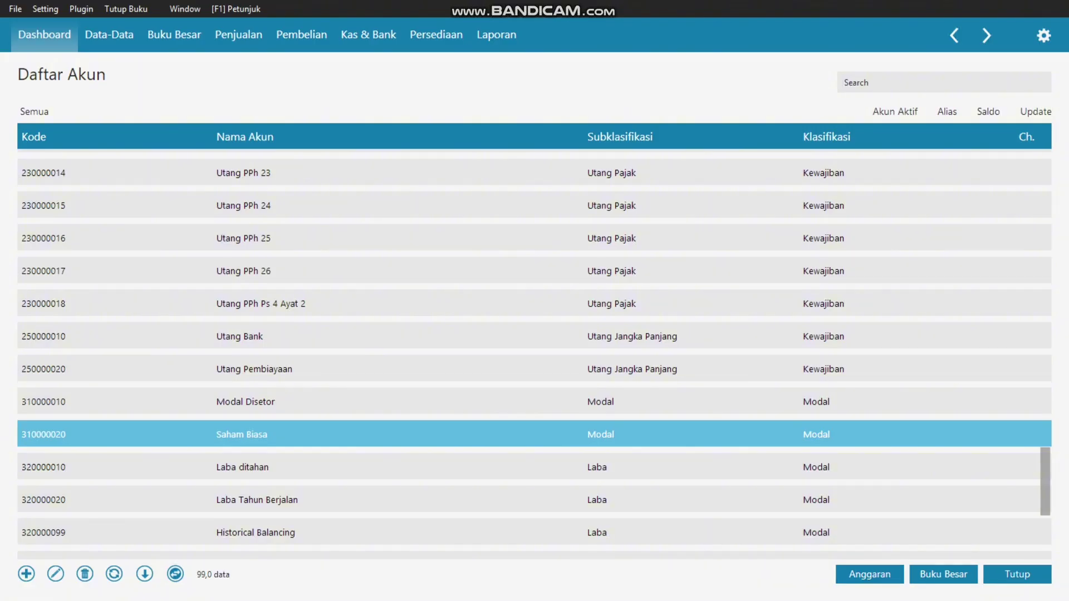
{"action": "key", "text": "Down"}
{"action": "key", "text": "Down"}
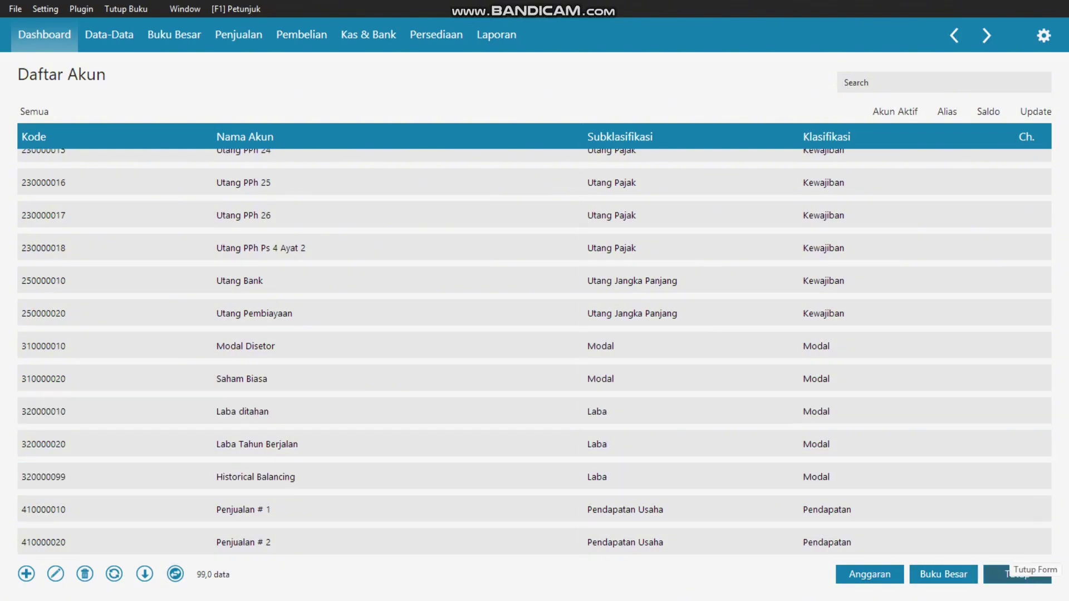
{"action": "left_click", "coordinate": [1016, 574]}
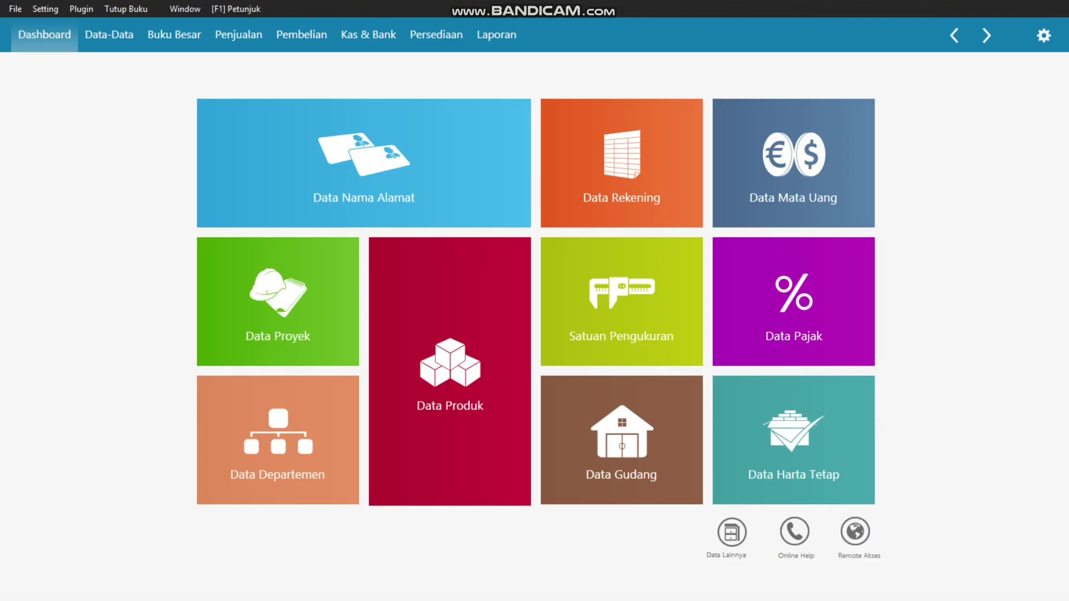
Step: Open the Saldo Awal Akun form for entering the opening balances of the accounts
{"action": "key", "text": "alt+s"}
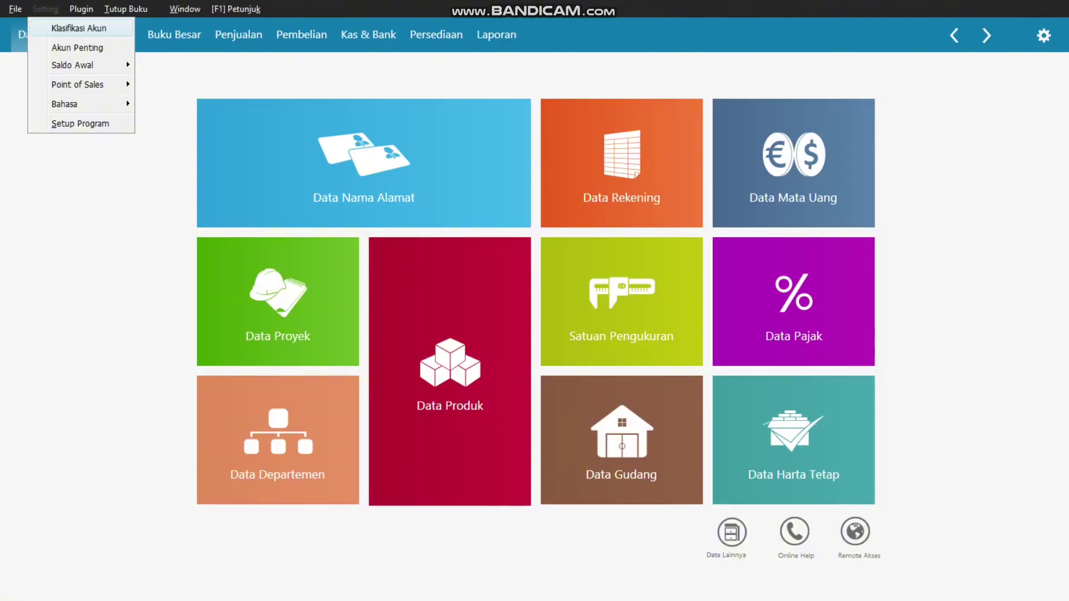
{"action": "key", "text": "Down"}
{"action": "key", "text": "Down"}
{"action": "key", "text": "Right"}
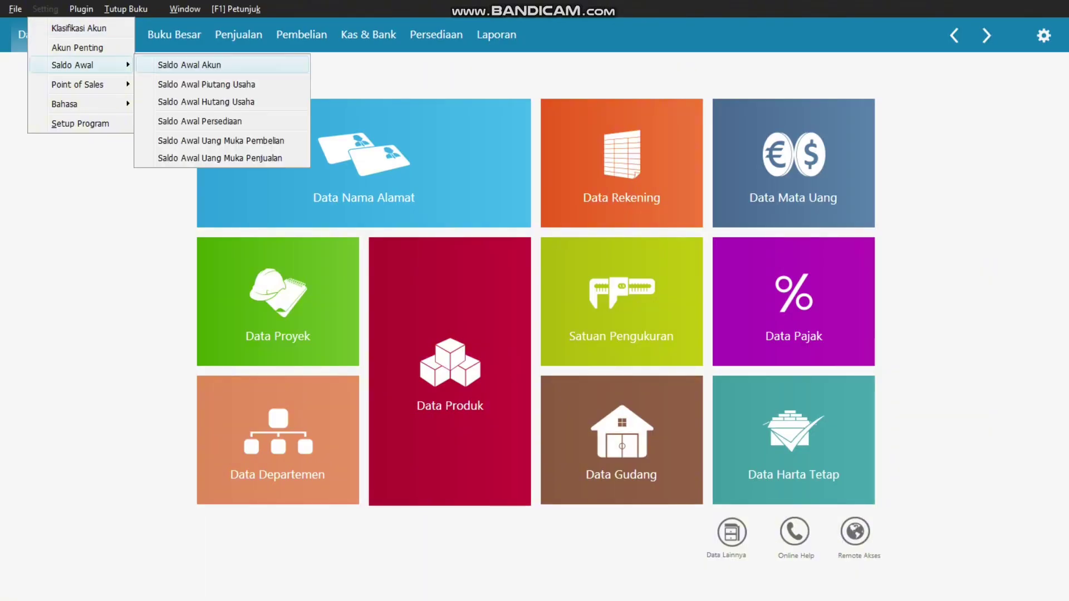
{"action": "key", "text": "Return"}
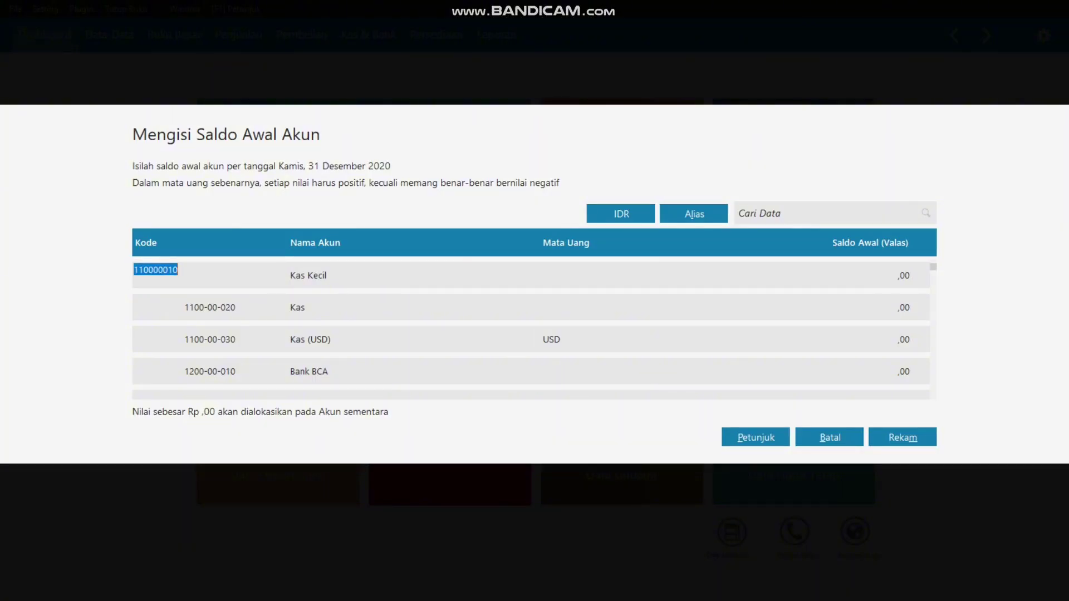
Step: Set the opening balance of Kas Kecil to 5.000.000 and that of Bank BCA to 100.000.000
{"action": "left_click", "coordinate": [785, 276]}
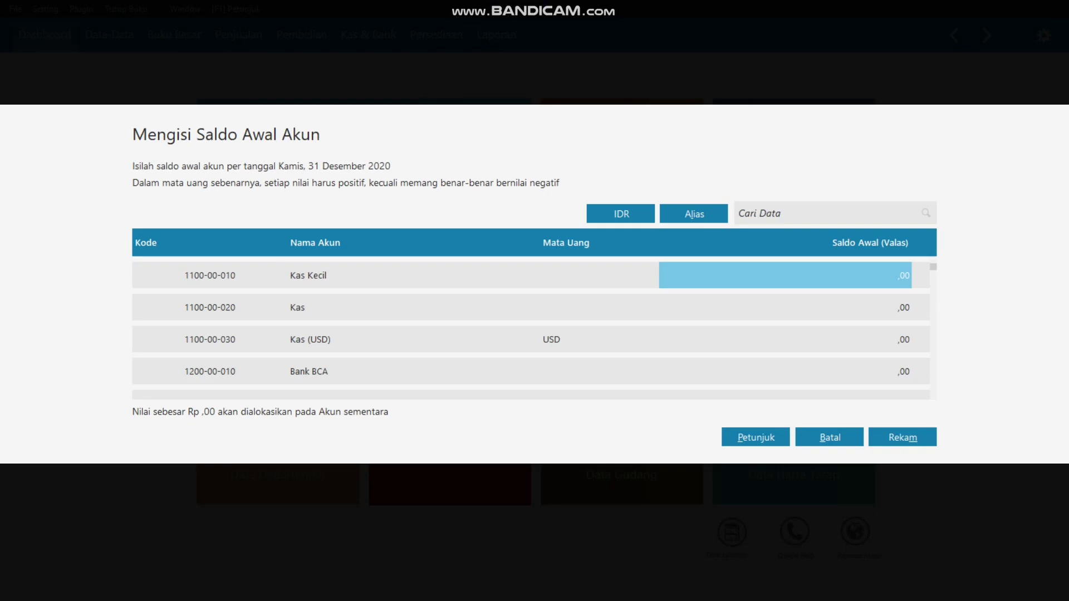
{"action": "type", "text": "5000000"}
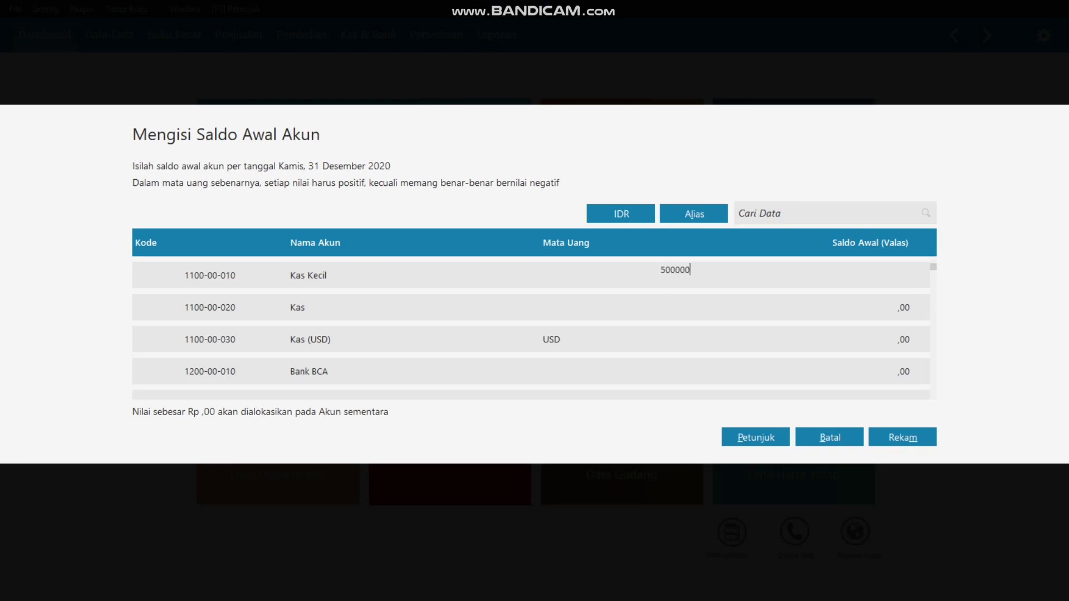
{"action": "key", "text": "Return"}
{"action": "key", "text": "Down"}
{"action": "key", "text": "Down"}
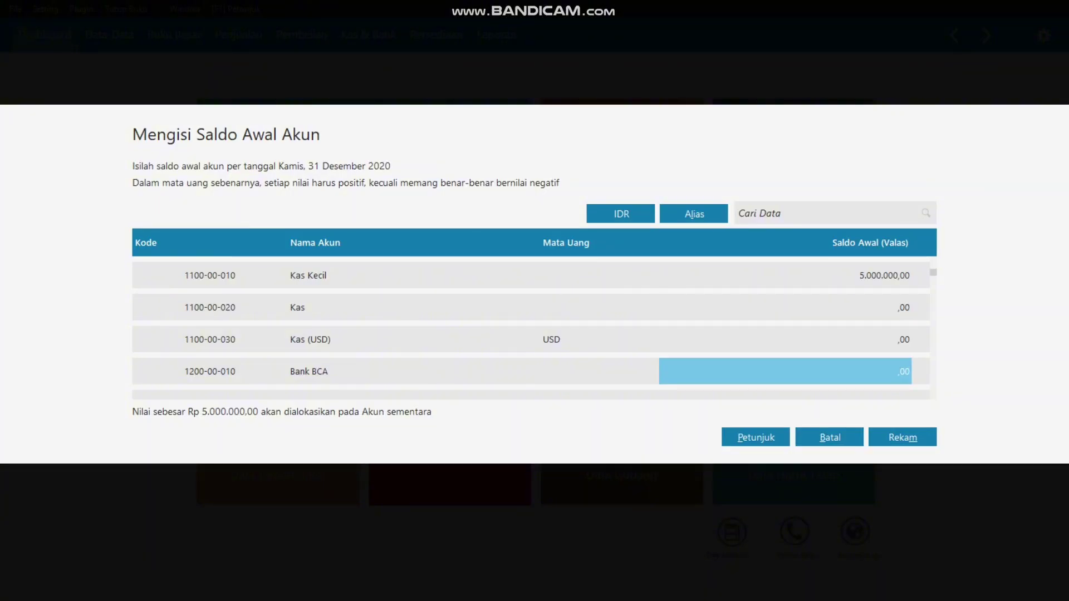
{"action": "type", "text": "100000000"}
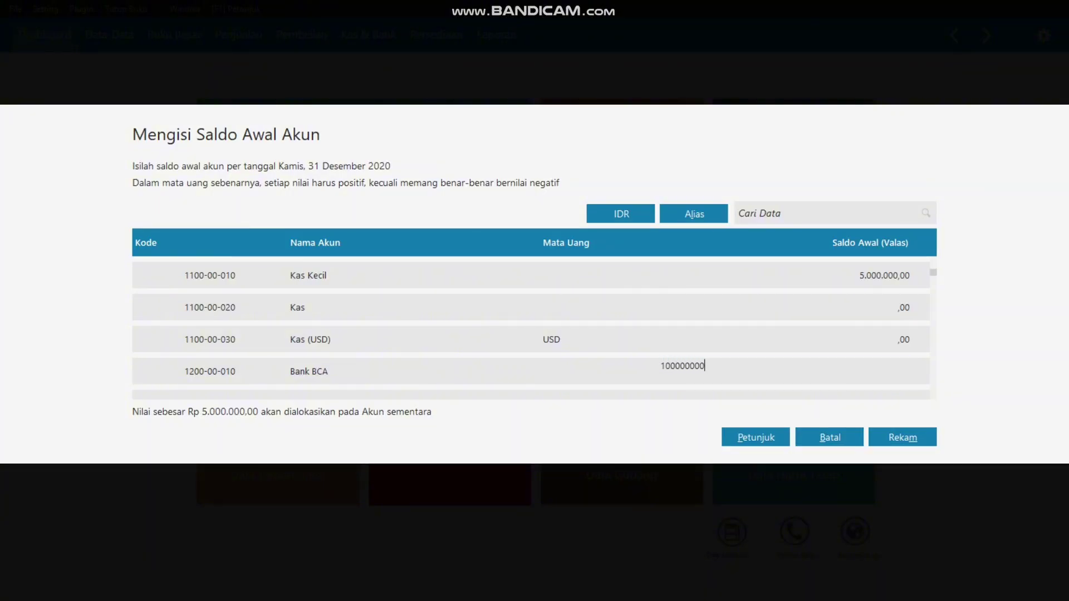
{"action": "key", "text": "Return"}
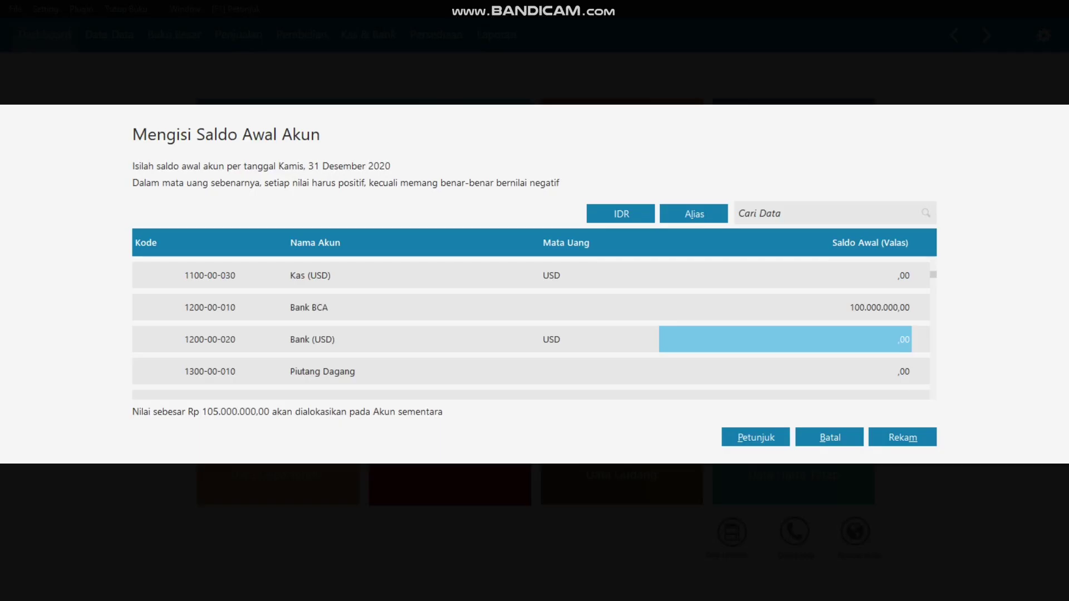
Step: Set the opening balance of Piutang Dagang to 5.000.000
{"action": "key", "text": "Down"}
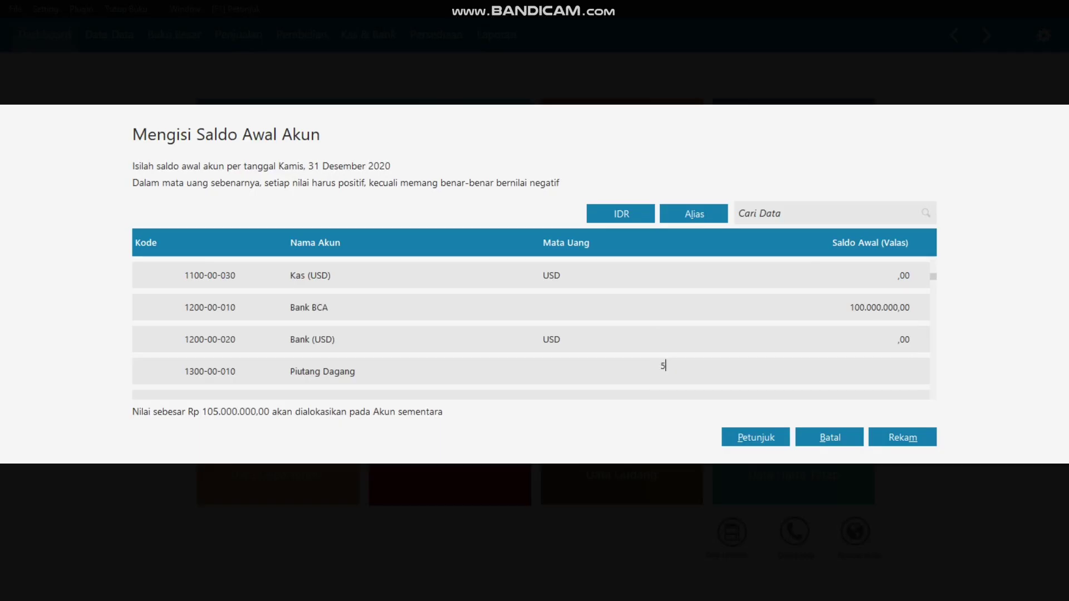
{"action": "type", "text": "5000000"}
{"action": "key", "text": "Return"}
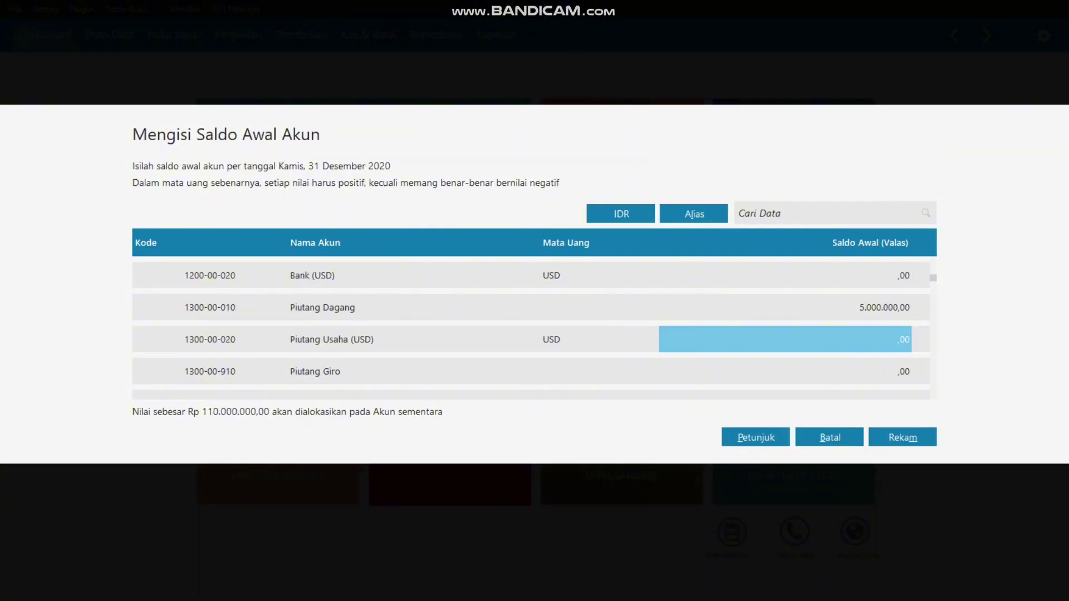
Step: Set the opening balance of Persediaan Gamis to 3.000.000 and that of Persediaan Jilbab to 200.000
{"action": "key", "text": "Down"}
{"action": "key", "text": "Down"}
{"action": "key", "text": "Down"}
{"action": "key", "text": "Down"}
{"action": "key", "text": "Down"}
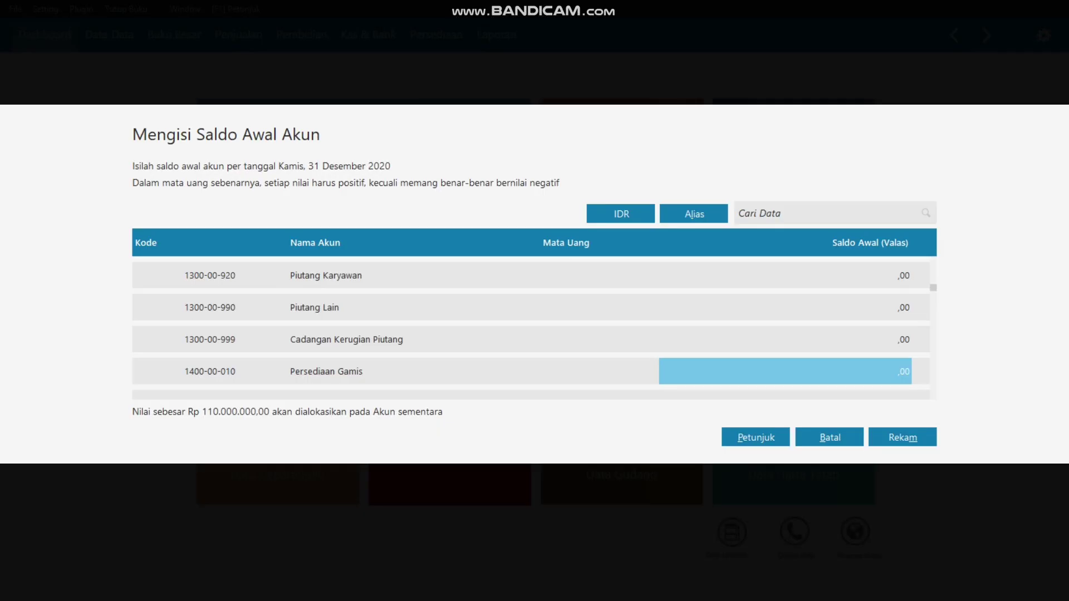
{"action": "type", "text": "3000000"}
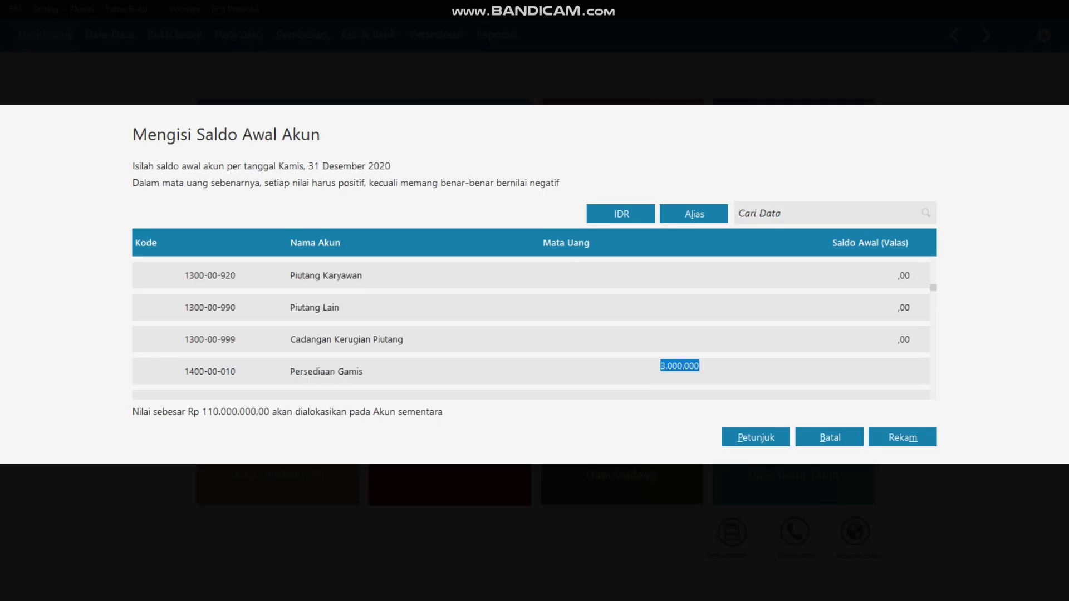
{"action": "key", "text": "Return"}
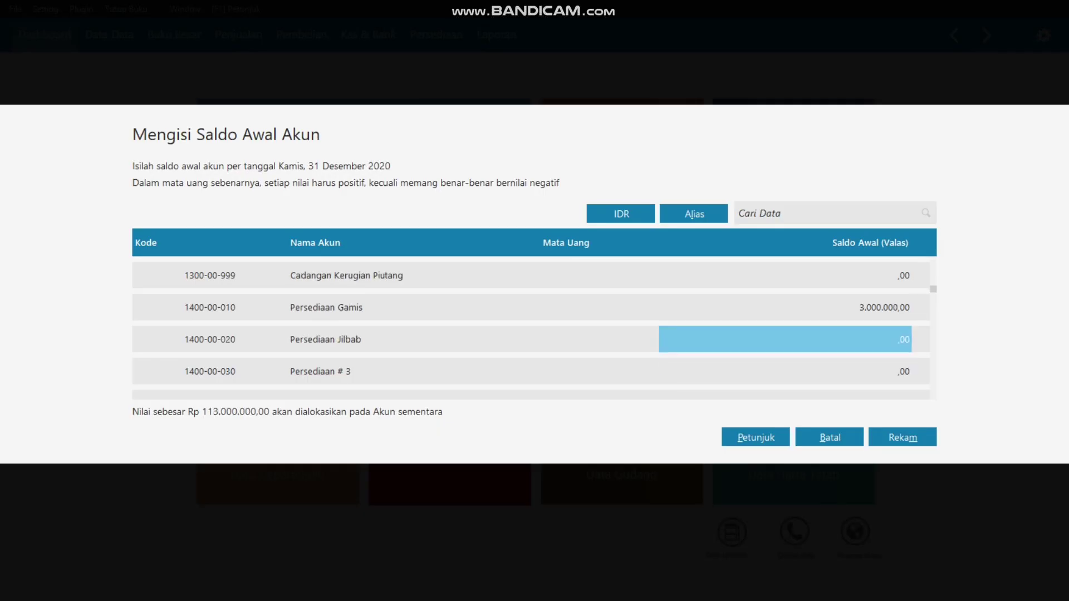
{"action": "type", "text": "2000000"}
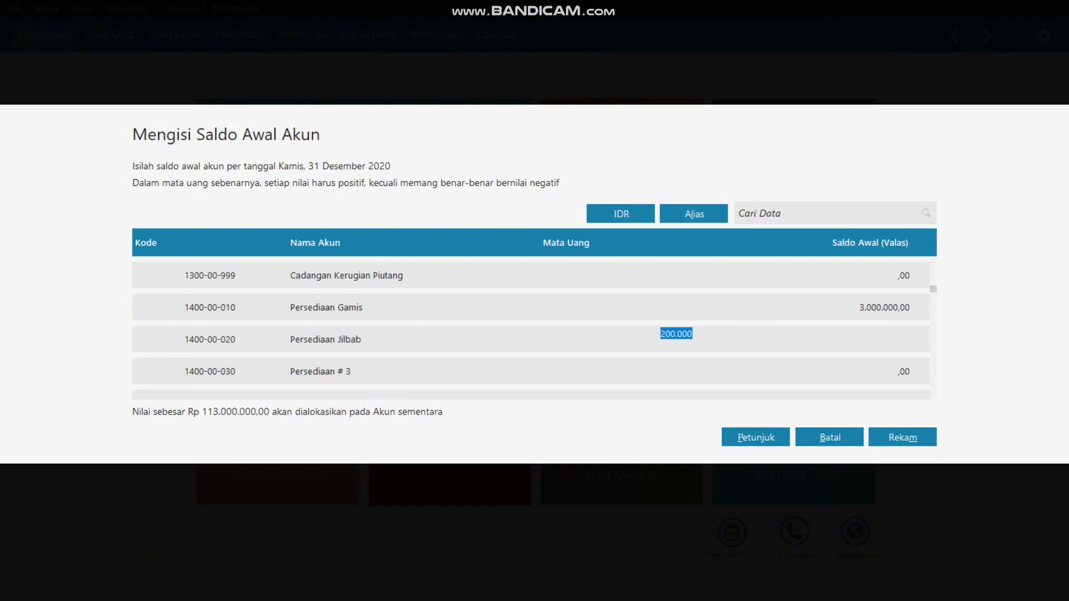
{"action": "key", "text": "Return"}
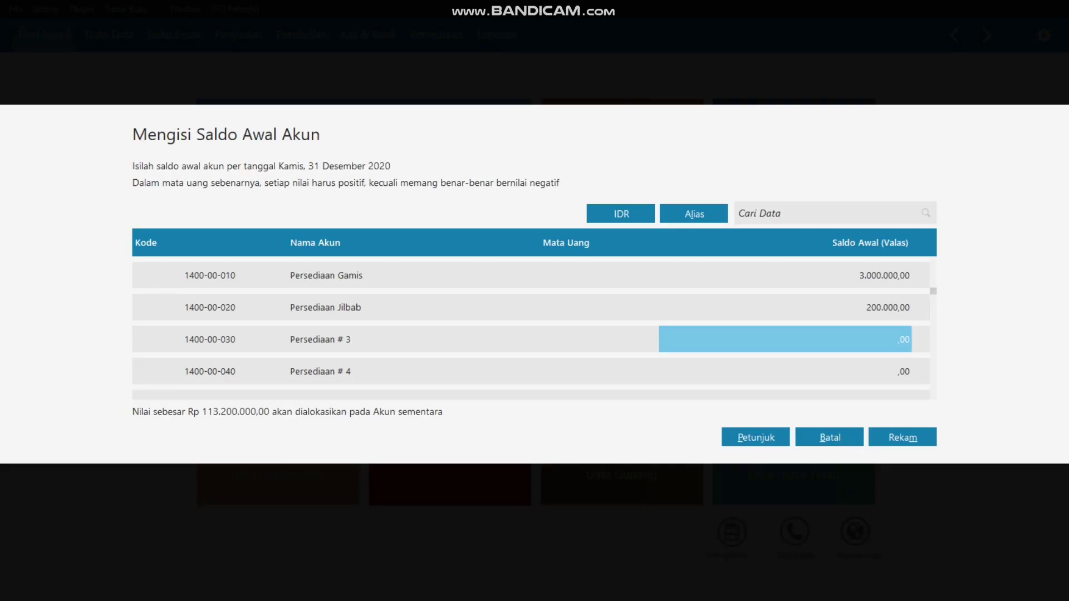
Step: Set the opening balance of the Kendaraan account to 20.000.000
{"action": "key", "text": "Down"}
{"action": "key", "text": "Down"}
{"action": "key", "text": "Down"}
{"action": "key", "text": "Down"}
{"action": "key", "text": "Down"}
{"action": "key", "text": "Down"}
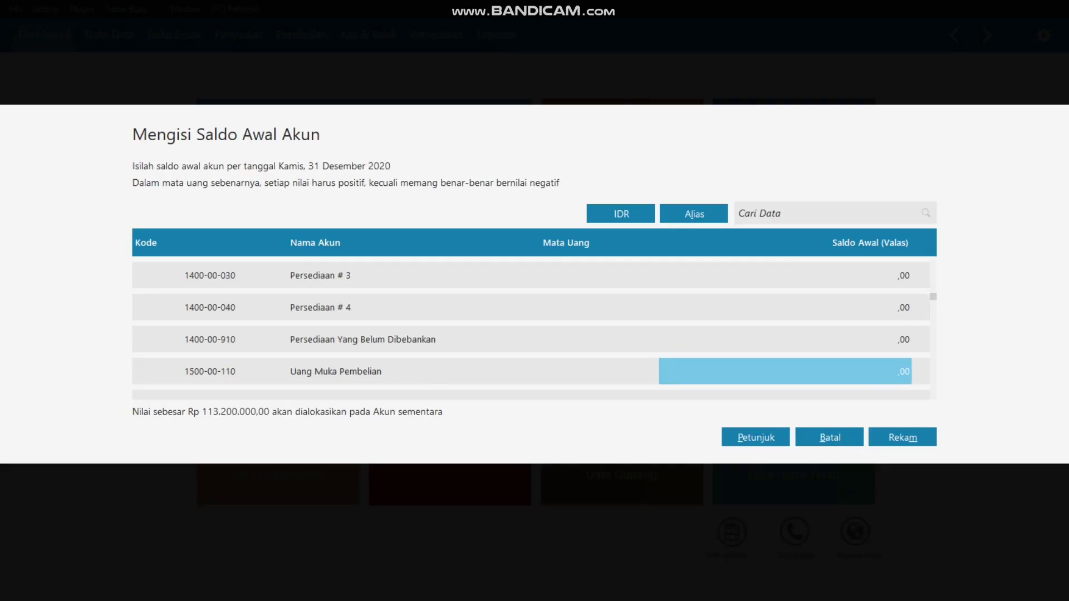
{"action": "key", "text": "Down"}
{"action": "key", "text": "Down"}
{"action": "key", "text": "Down"}
{"action": "key", "text": "Down"}
{"action": "key", "text": "Down"}
{"action": "key", "text": "Down"}
{"action": "key", "text": "Down"}
{"action": "key", "text": "Down"}
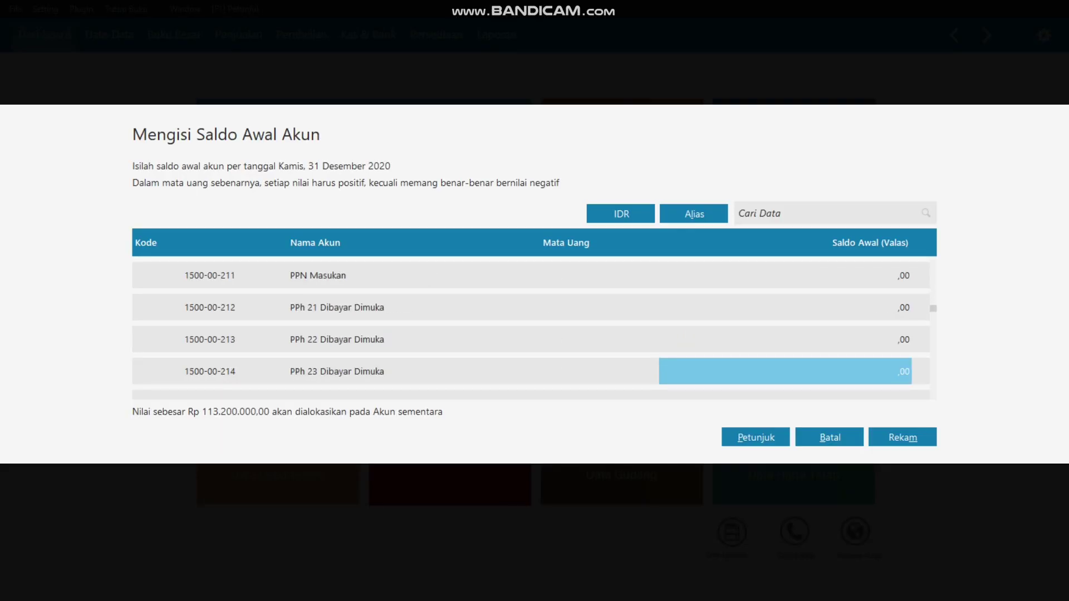
{"action": "key", "text": "Down"}
{"action": "key", "text": "Down"}
{"action": "key", "text": "Down"}
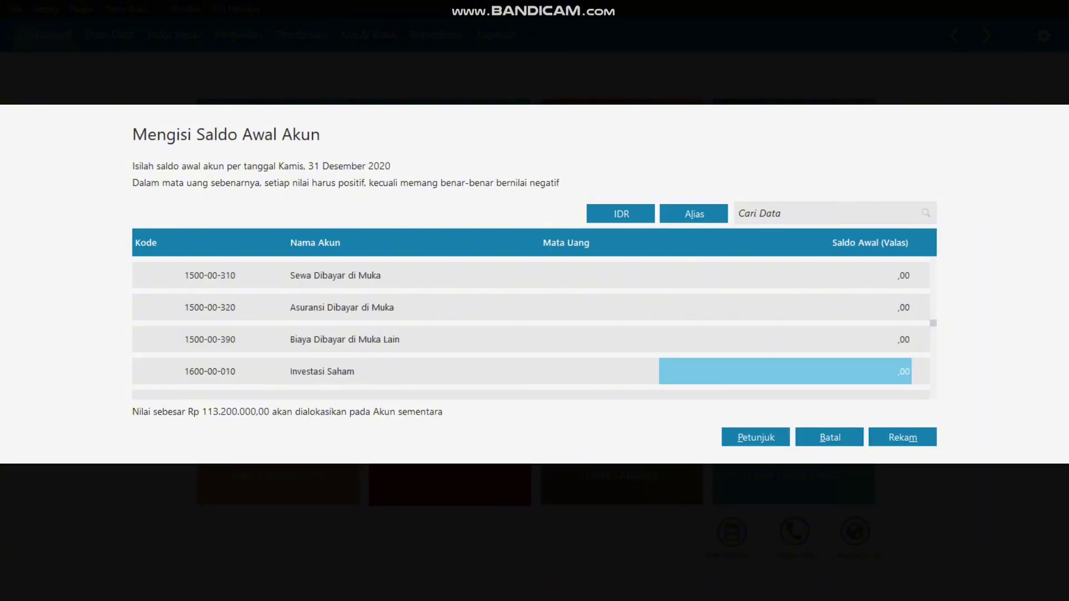
{"action": "key", "text": "Down"}
{"action": "key", "text": "Down"}
{"action": "key", "text": "Down"}
{"action": "key", "text": "Down"}
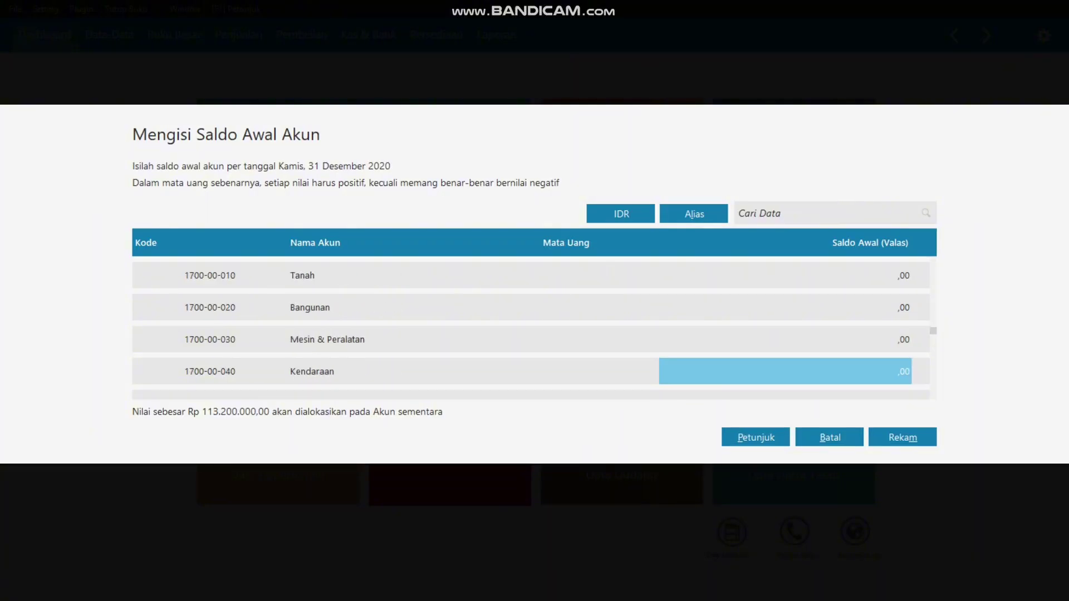
{"action": "type", "text": "20000000"}
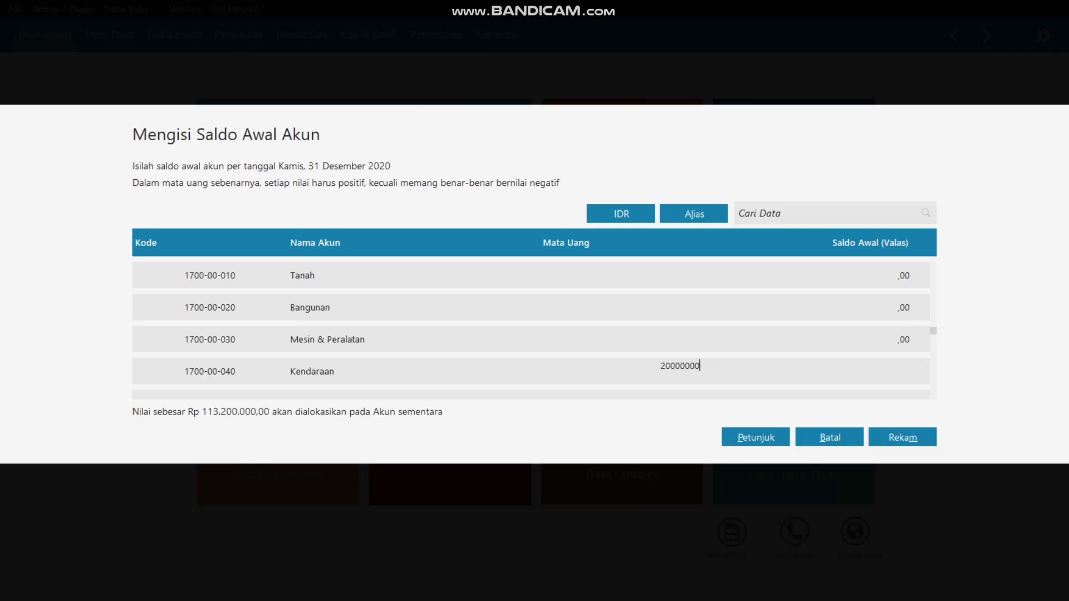
{"action": "key", "text": "Return"}
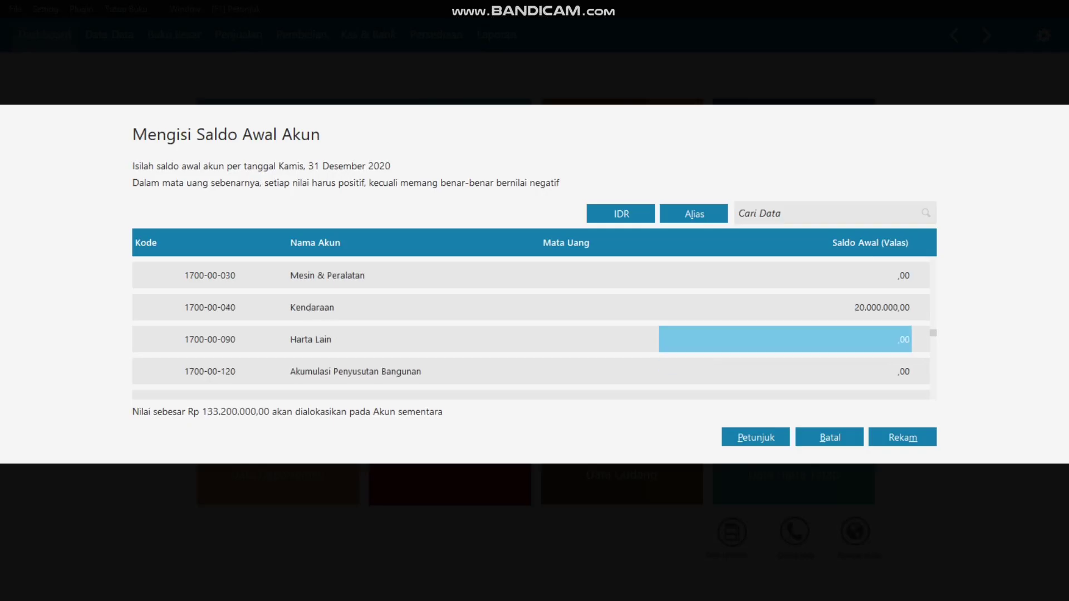
Step: Set the opening balance of Akumulasi Penyusutan Kendaraan to -416.666,67
{"action": "key", "text": "Down"}
{"action": "key", "text": "Down"}
{"action": "key", "text": "Down"}
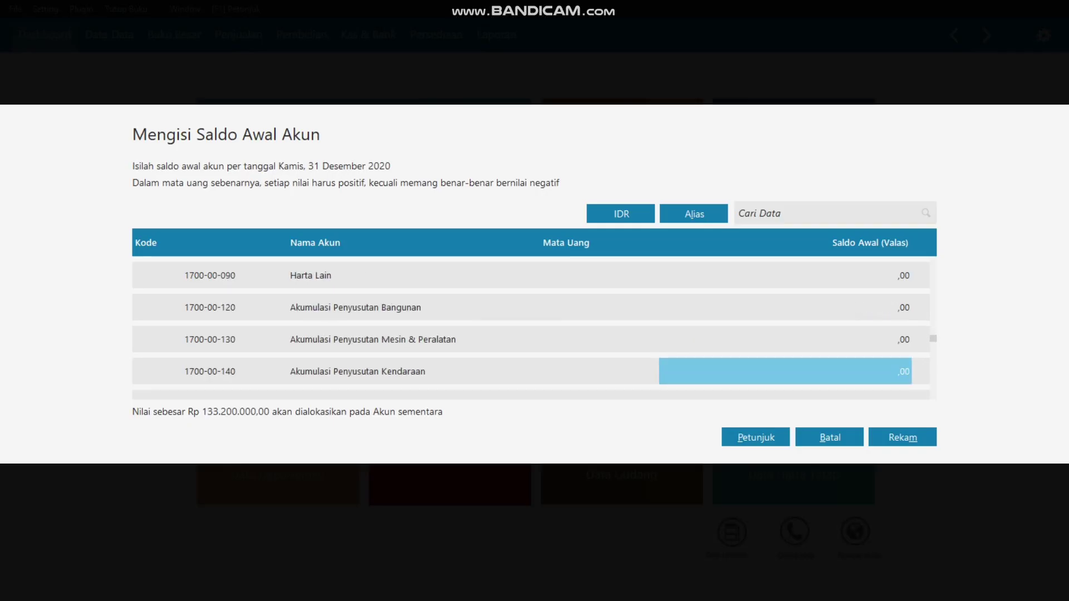
{"action": "left_click", "coordinate": [663, 365]}
{"action": "type", "text": "-"}
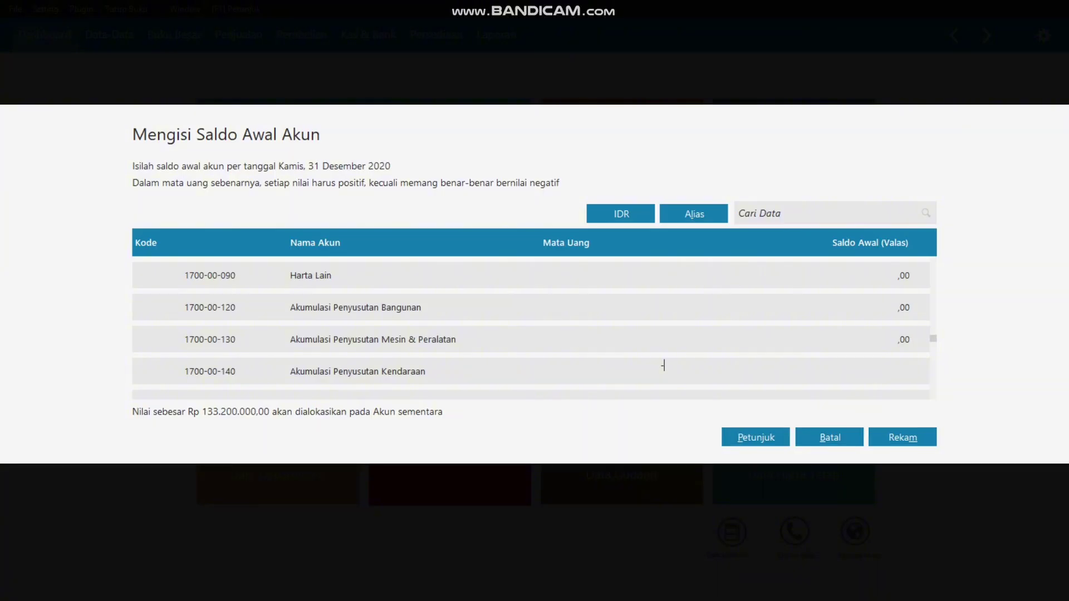
{"action": "type", "text": "416."}
{"action": "type", "text": "6"}
{"action": "type", "text": "66,6"}
{"action": "type", "text": "7"}
{"action": "key", "text": "Return"}
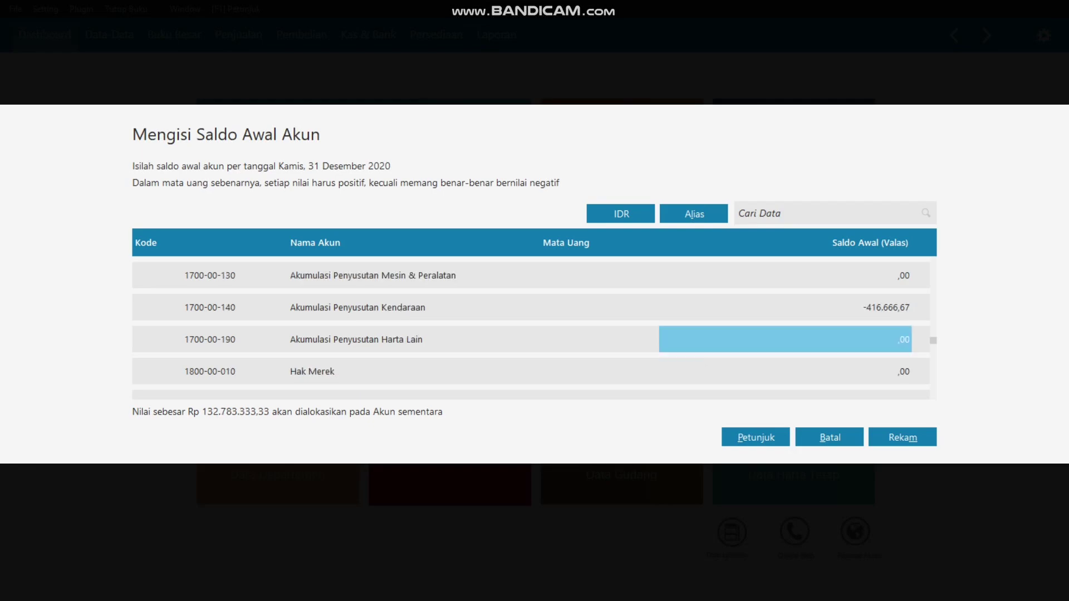
Step: Set the opening balance of the Hutang Usaha account to 10.000.000
{"action": "key", "text": "Return"}
{"action": "key", "text": "Return"}
{"action": "key", "text": "Return"}
{"action": "key", "text": "Return"}
{"action": "key", "text": "Return"}
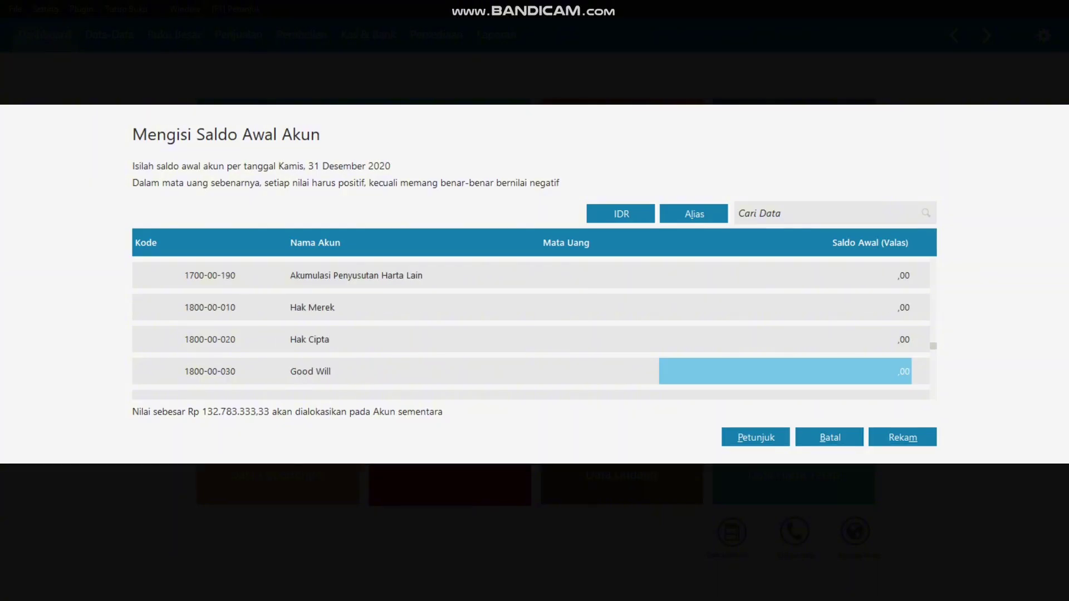
{"action": "key", "text": "Up"}
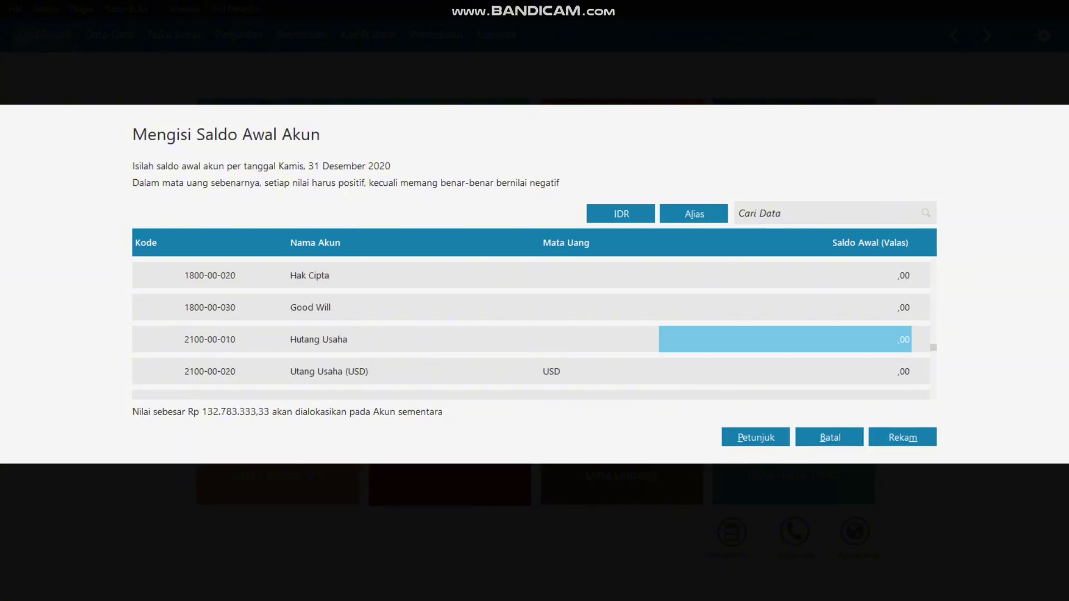
{"action": "type", "text": "10000000"}
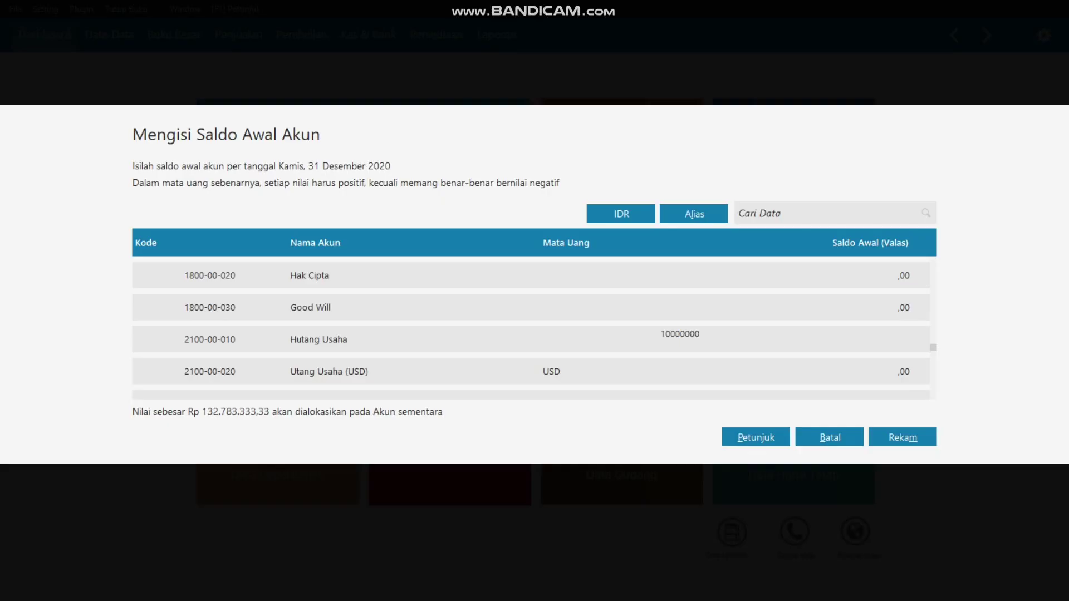
{"action": "key", "text": "Down"}
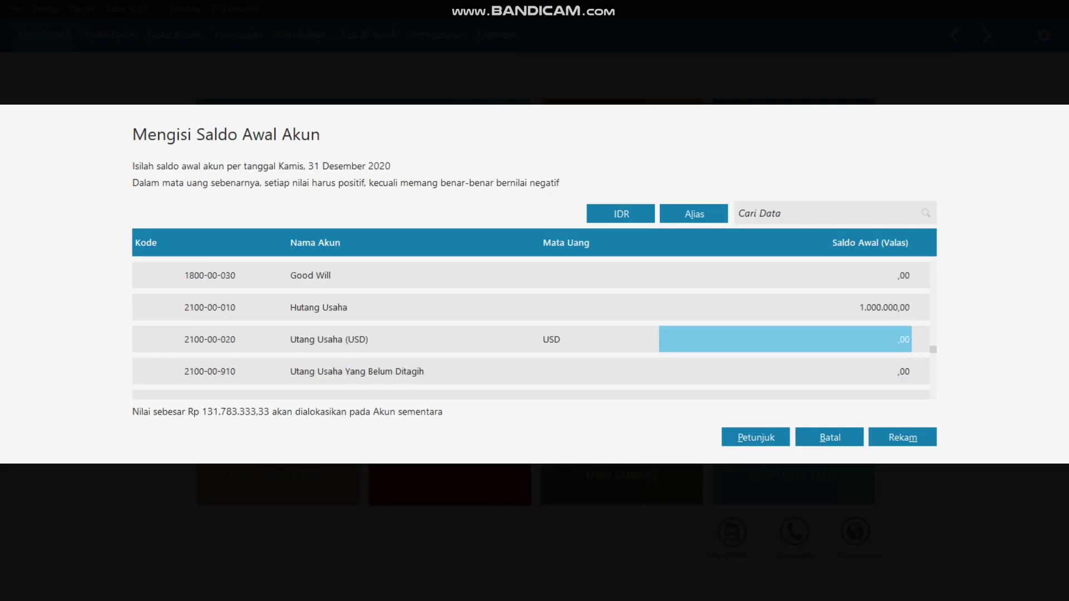
{"action": "key", "text": "Up"}
{"action": "type", "text": "10.000.00"}
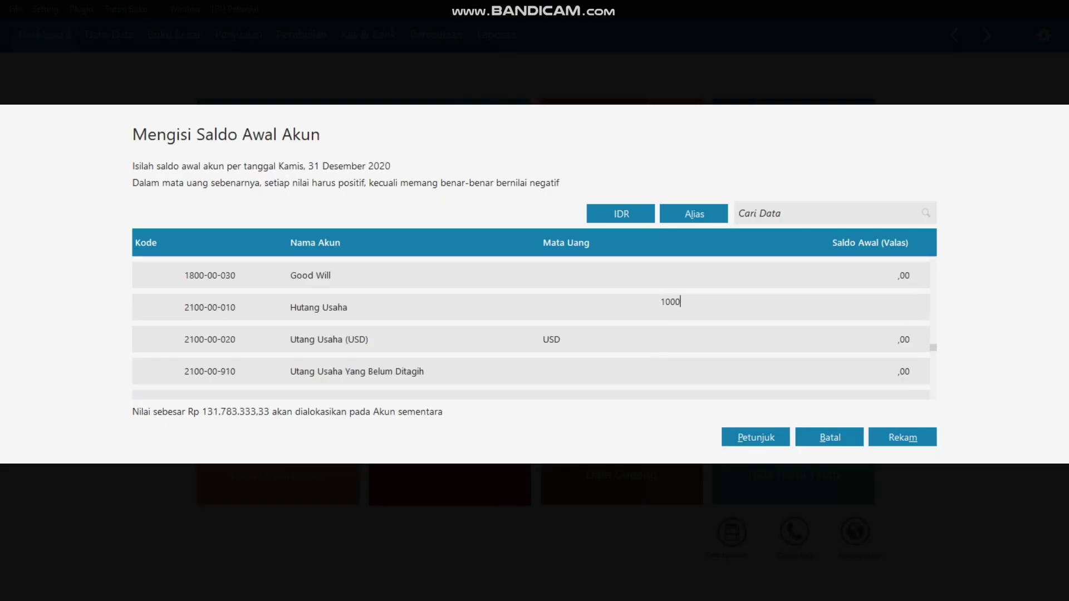
{"action": "type", "text": "0000"}
{"action": "key", "text": "Down"}
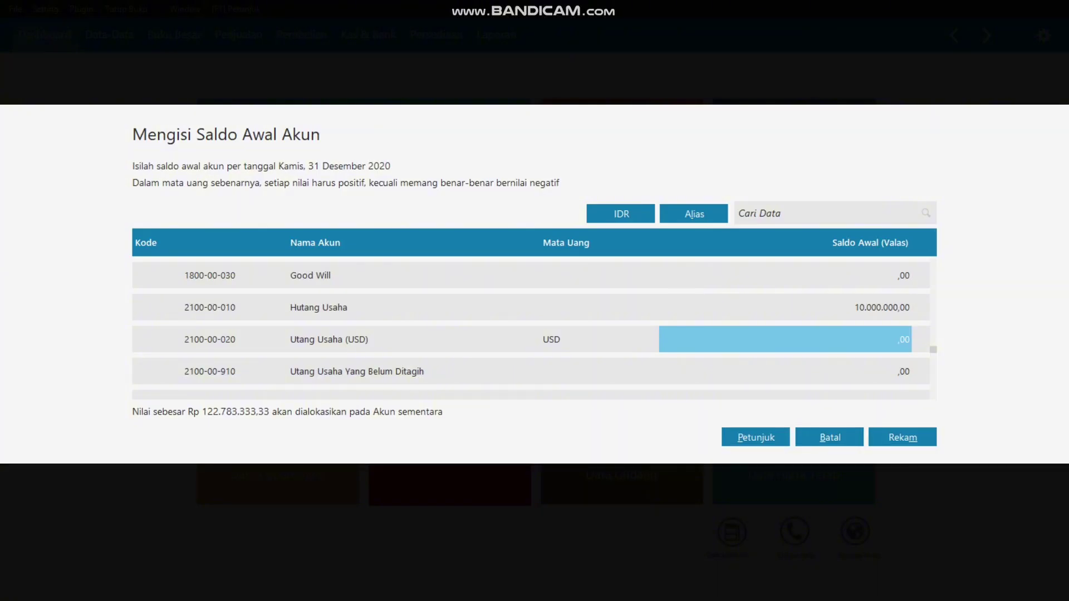
Step: Consult the Saldo Awal Neraca PDF and set the opening balances of Modal Disetor to 50.000.000 and Laba ditahan to 72.783.333,33
{"action": "key", "text": "Down"}
{"action": "key", "text": "Down"}
{"action": "key", "text": "Down"}
{"action": "key", "text": "Down"}
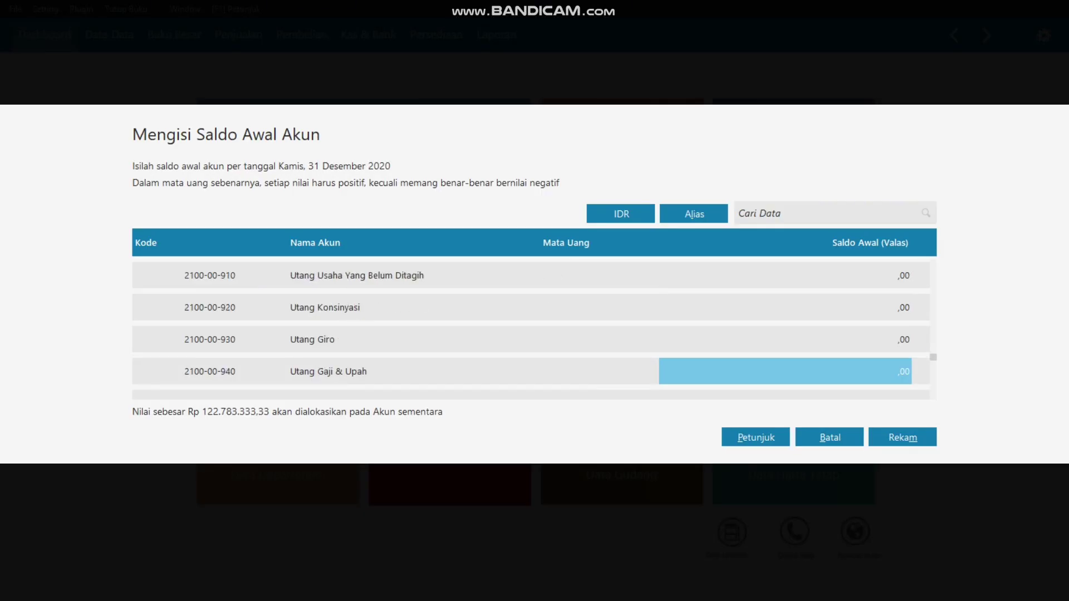
{"action": "key", "text": "alt+Tab"}
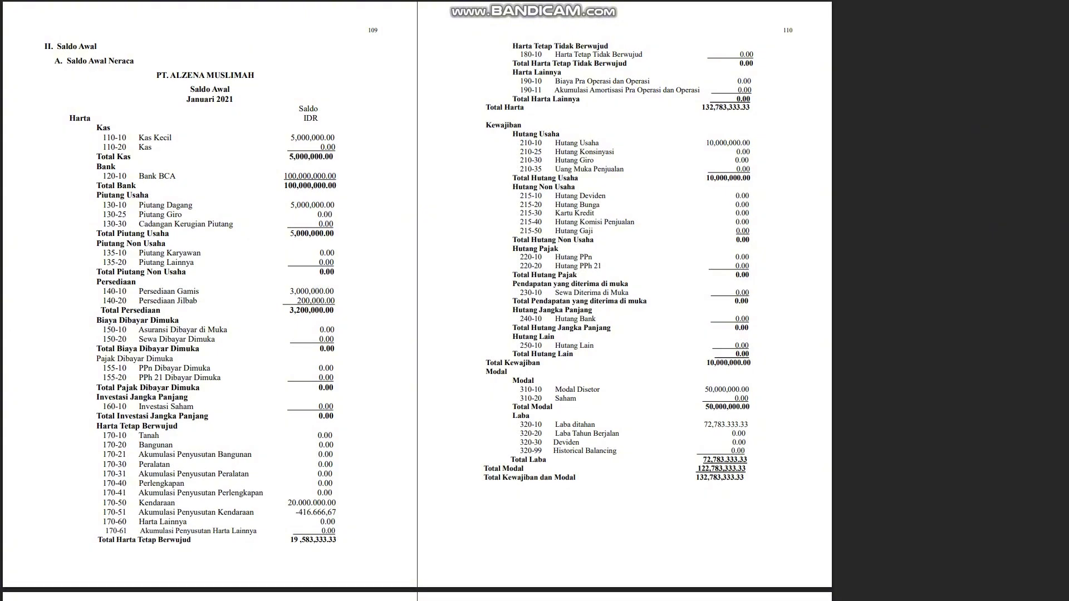
{"action": "key", "text": "alt+Tab"}
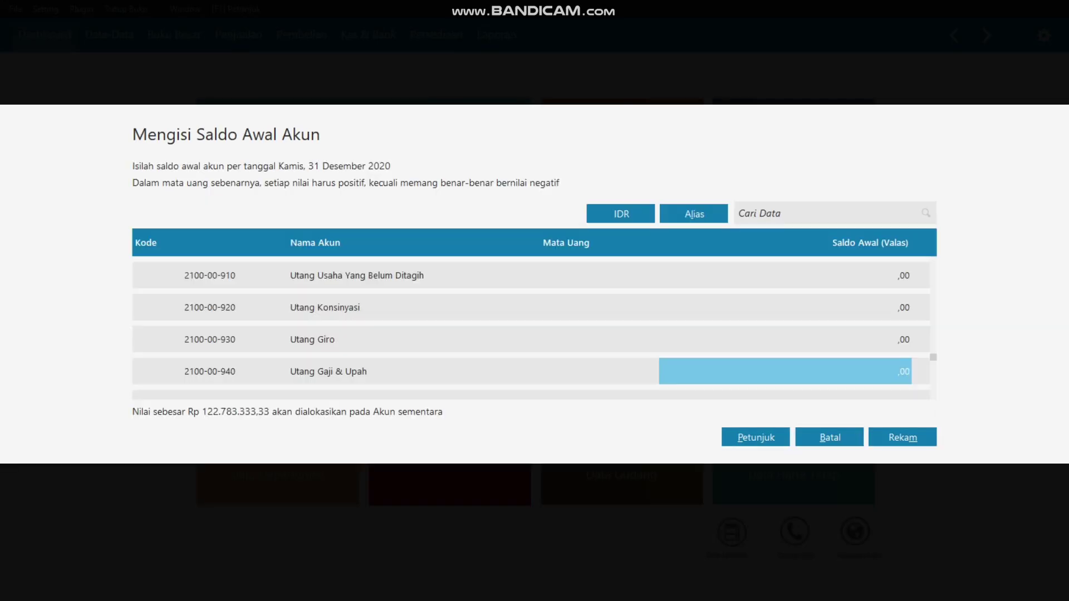
{"action": "key", "text": "Down"}
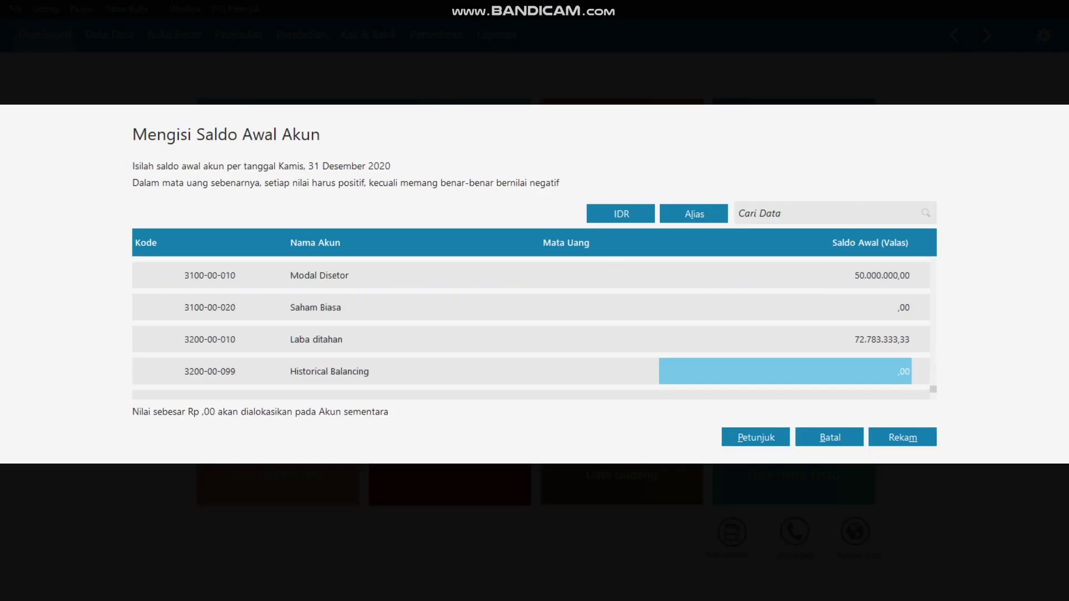
Step: Compare the entered balances with the Saldo Awal Neraca in the PDF, and record the opening balances in Zahir
{"action": "key", "text": "alt+Tab"}
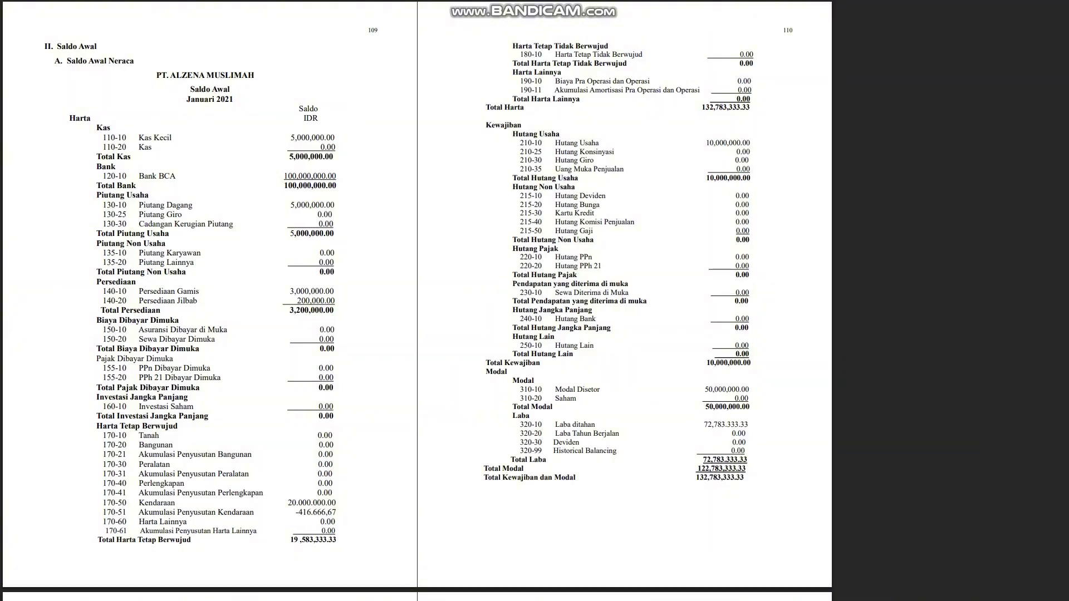
{"action": "key", "text": "alt+Tab"}
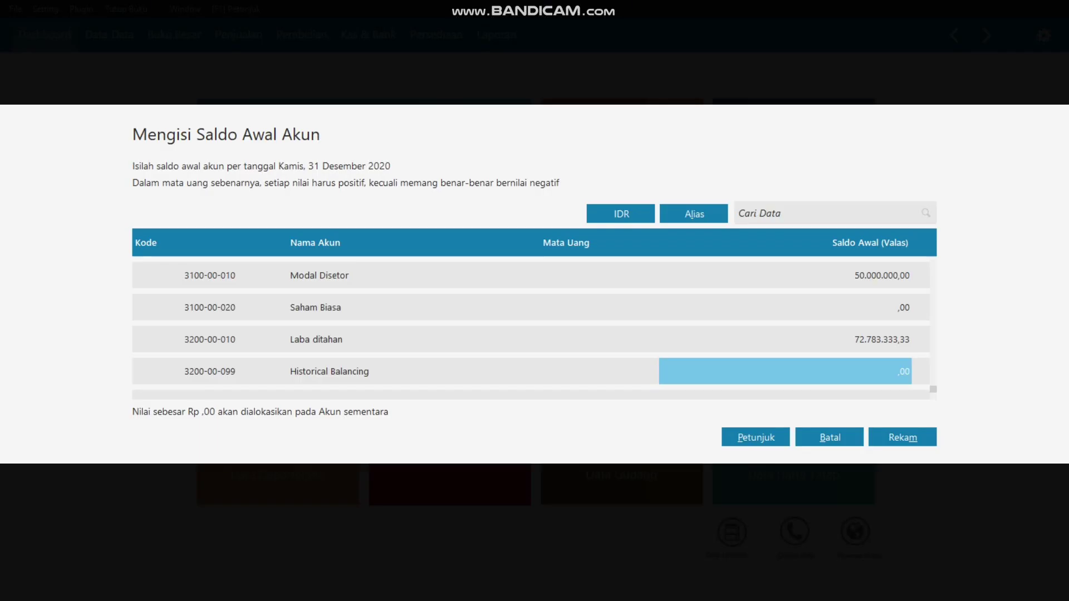
{"action": "key", "text": "alt+Tab"}
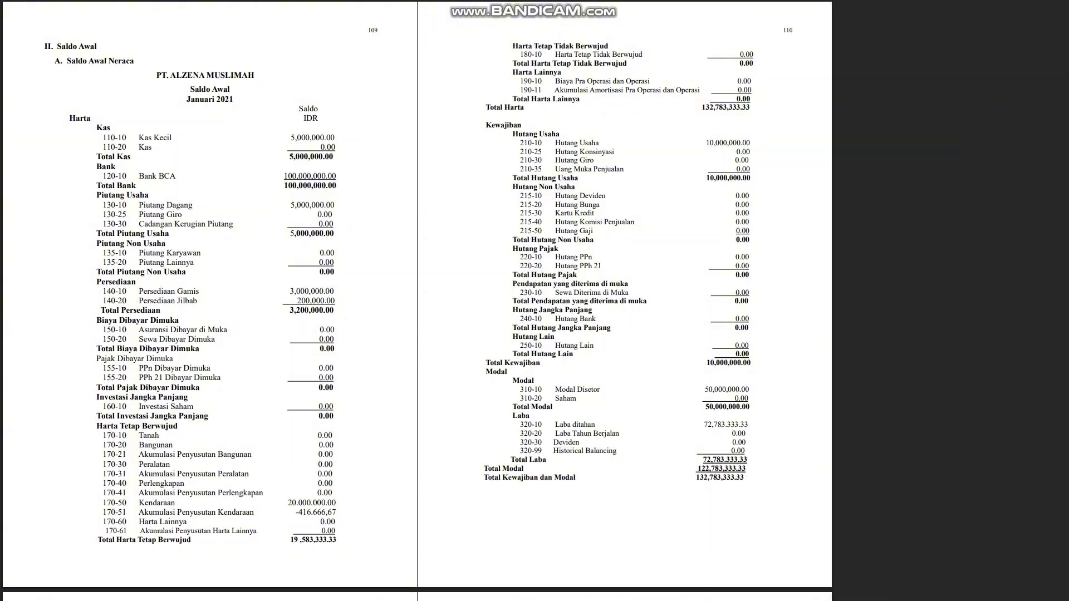
{"action": "key", "text": "alt+Tab"}
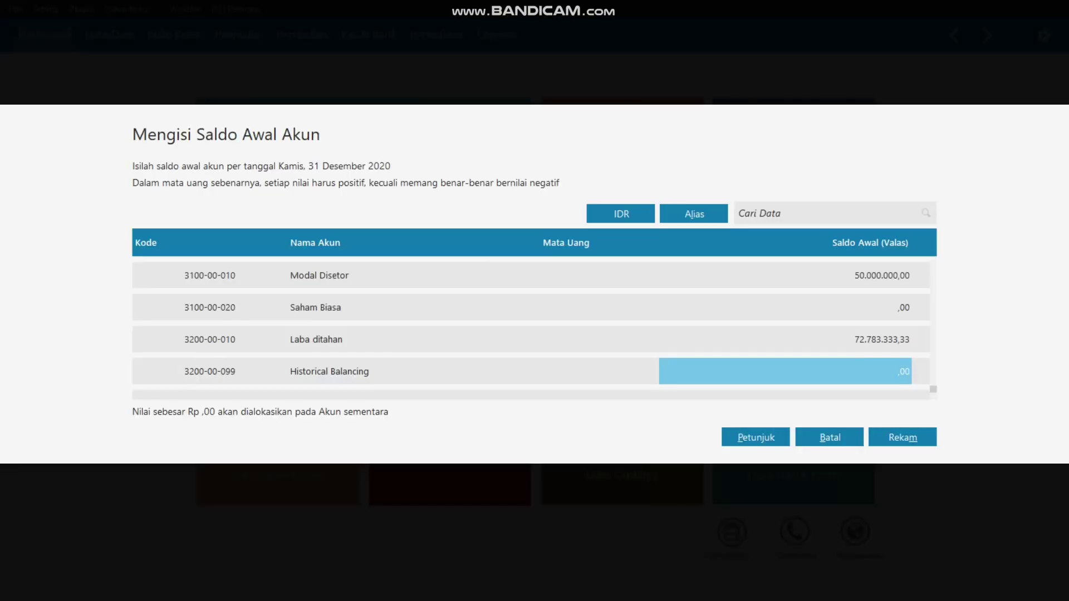
{"action": "key", "text": "Return"}
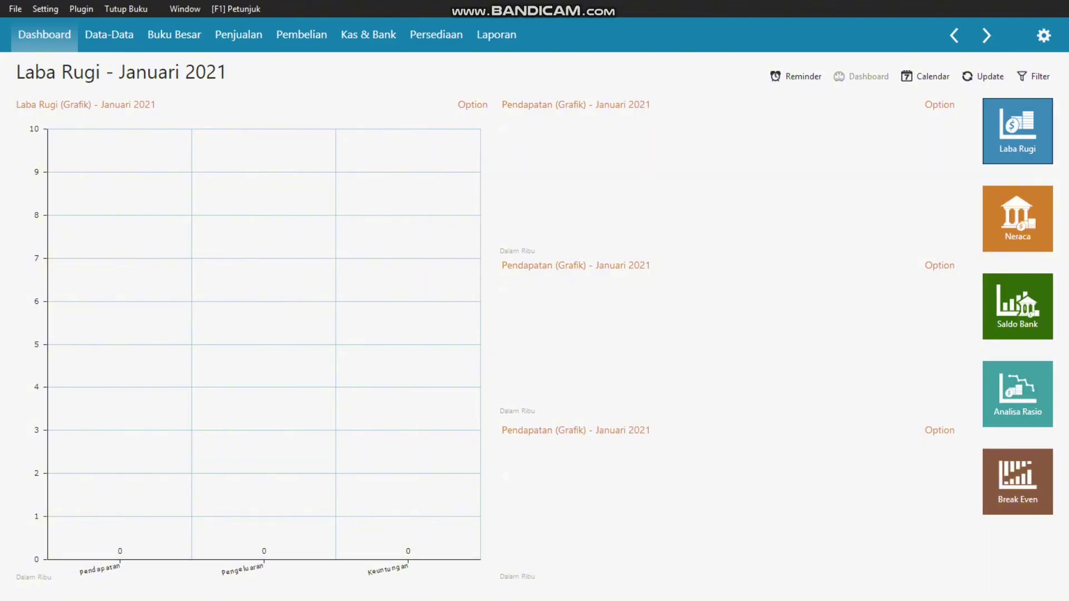
Step: Open the Data Nama Alamat list and start a new contact record
{"action": "left_click", "coordinate": [109, 35]}
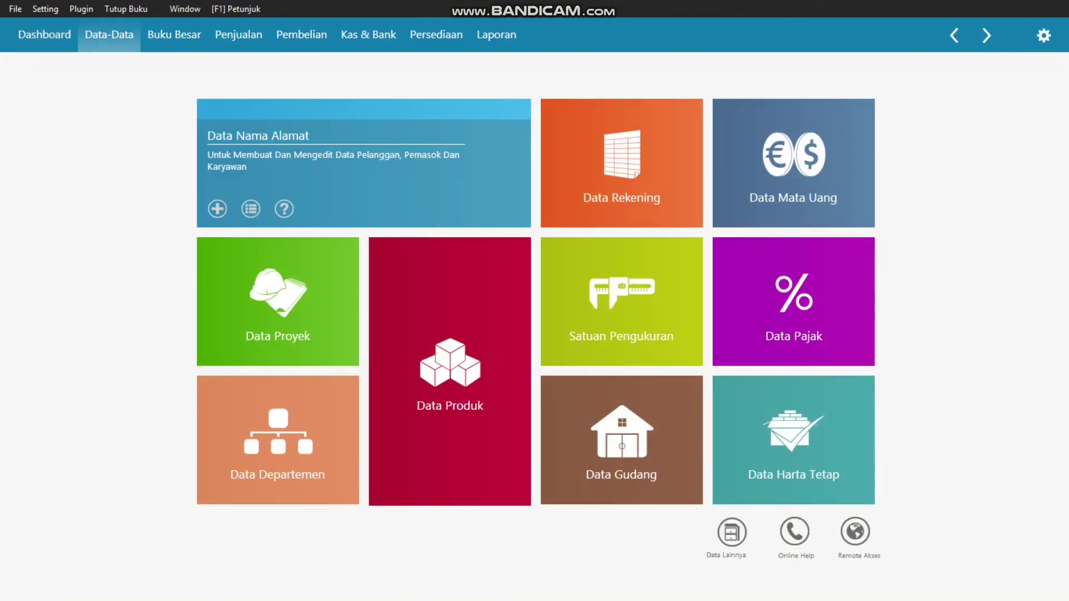
{"action": "left_click", "coordinate": [251, 208]}
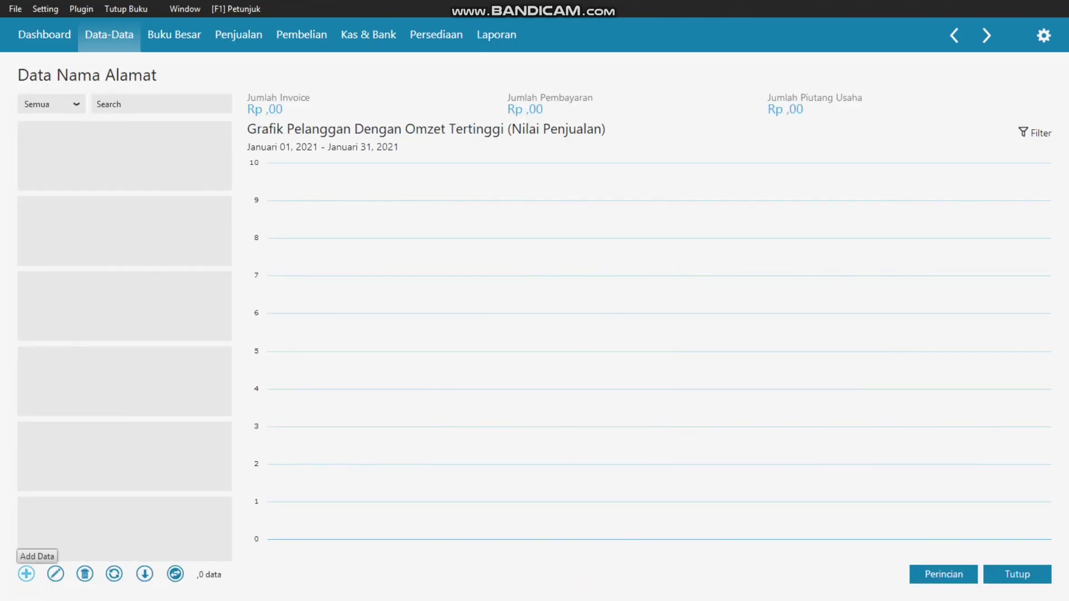
{"action": "left_click", "coordinate": [26, 574]}
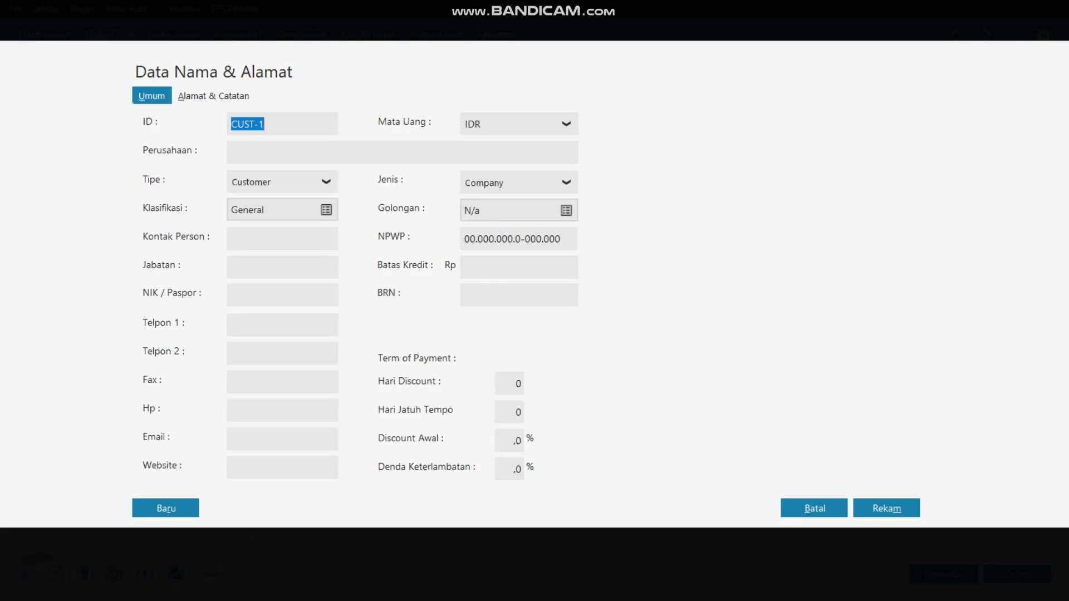
Step: Look up the customer in the PDF and record PT. RAYAN MUSLIM as the company name of customer CUST-1 in Zahir
{"action": "left_click", "coordinate": [231, 152]}
{"action": "key", "text": "alt+Tab"}
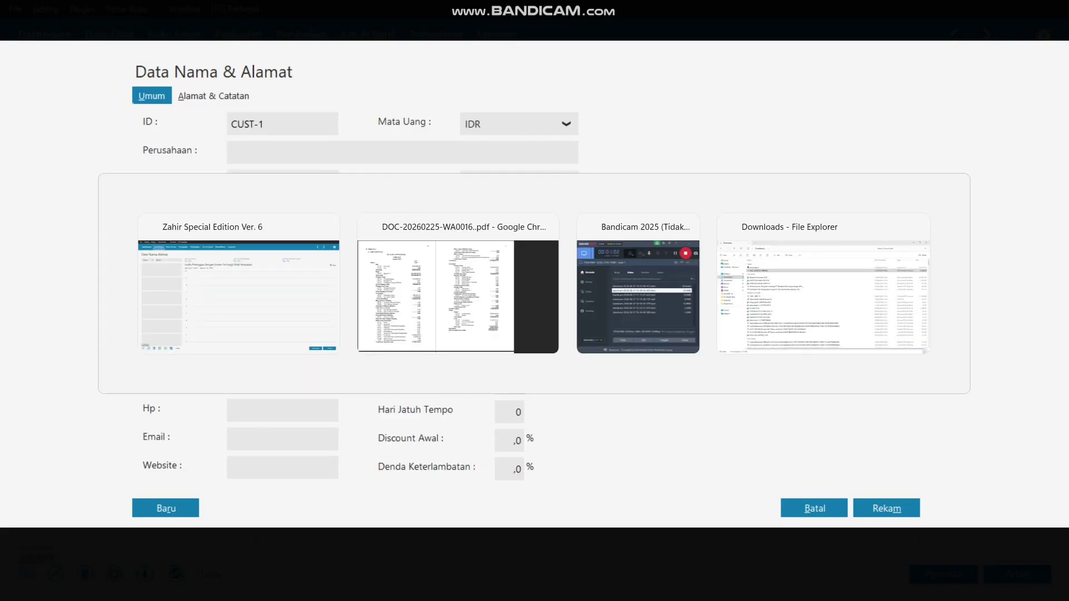
{"action": "key", "text": "Page_Up"}
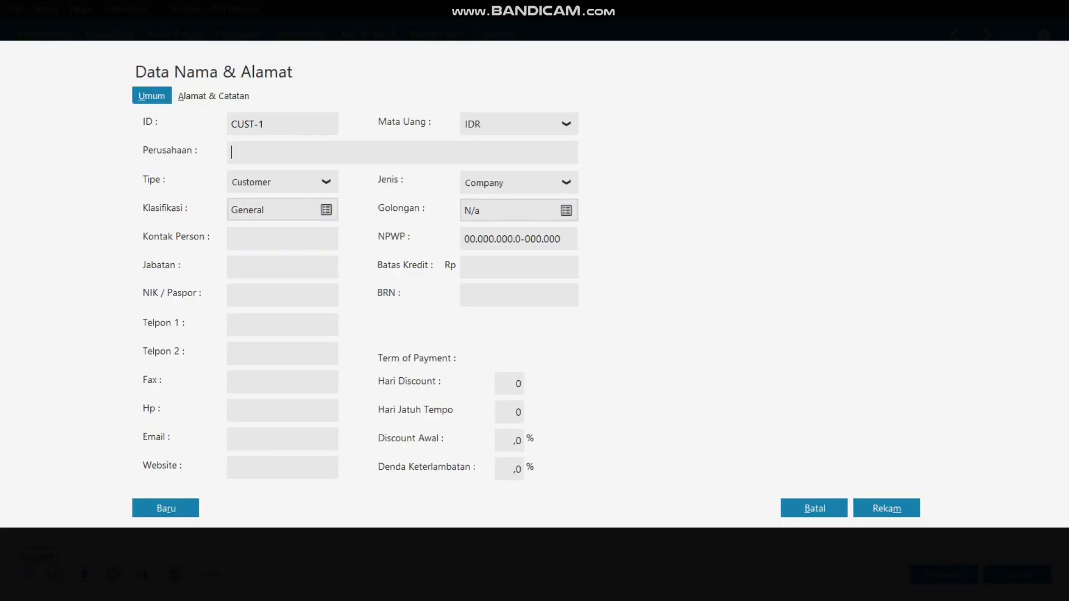
{"action": "type", "text": "pt"}
{"action": "key", "text": "BackSpace"}
{"action": "key", "text": "BackSpace"}
{"action": "type", "text": "PT. RAYAN MUSLIM"}
{"action": "key", "text": "alt+m"}
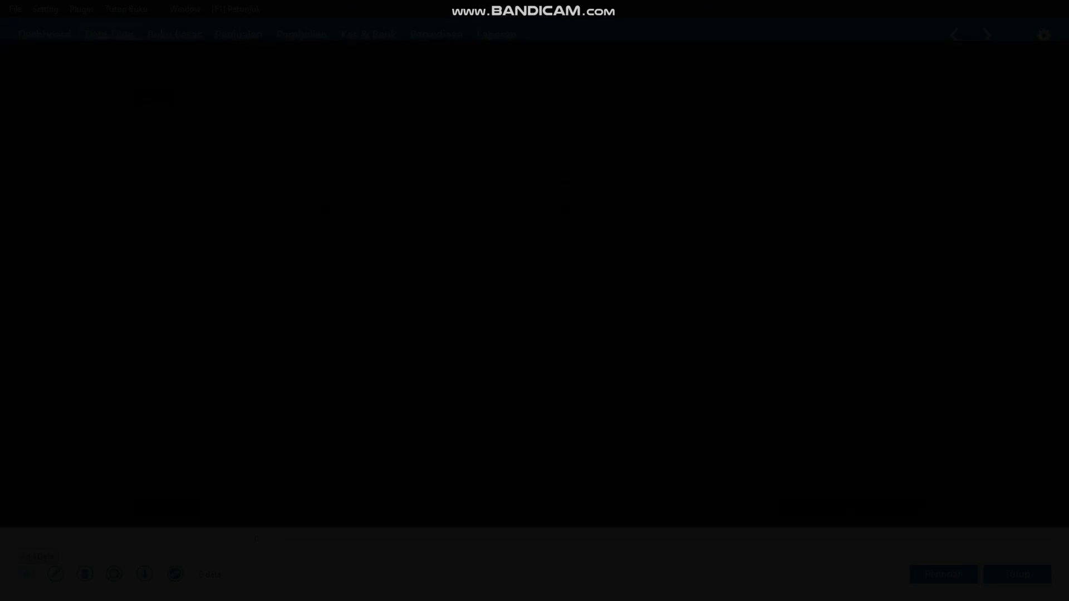
{"action": "key", "text": "alt+y"}
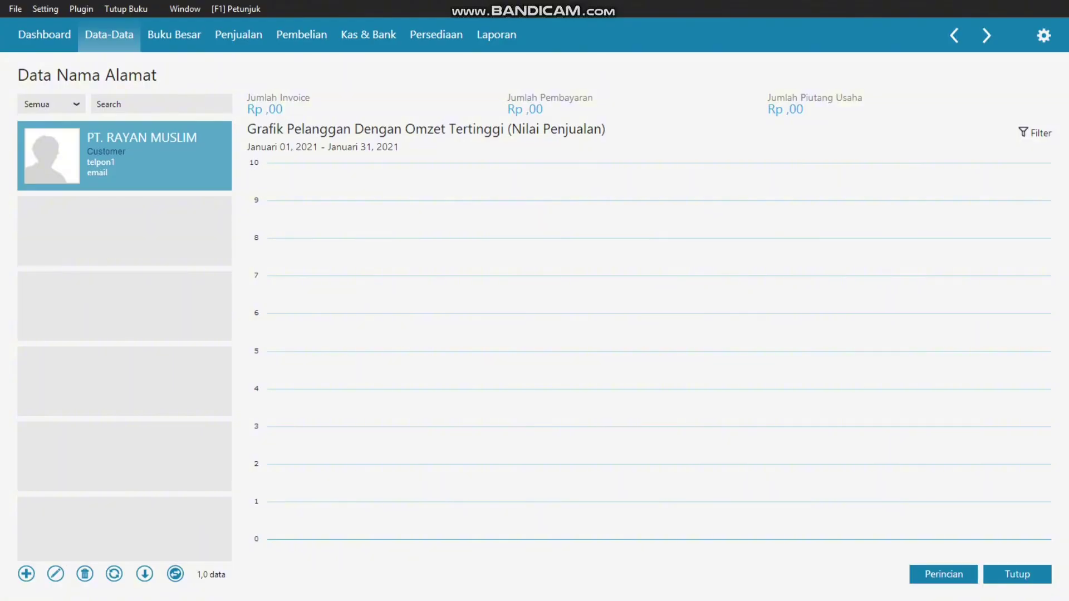
Step: Add and record a second customer, CUST-2, with the company name PT. SALSABILA MUSLIM
{"action": "left_click", "coordinate": [26, 574]}
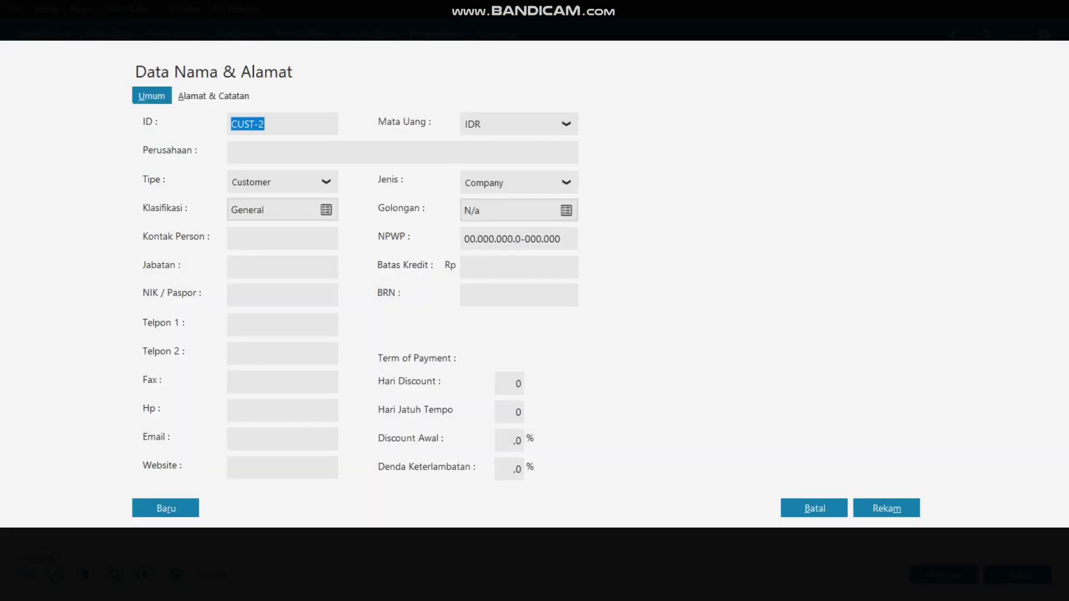
{"action": "type", "text": "PT. SALS"}
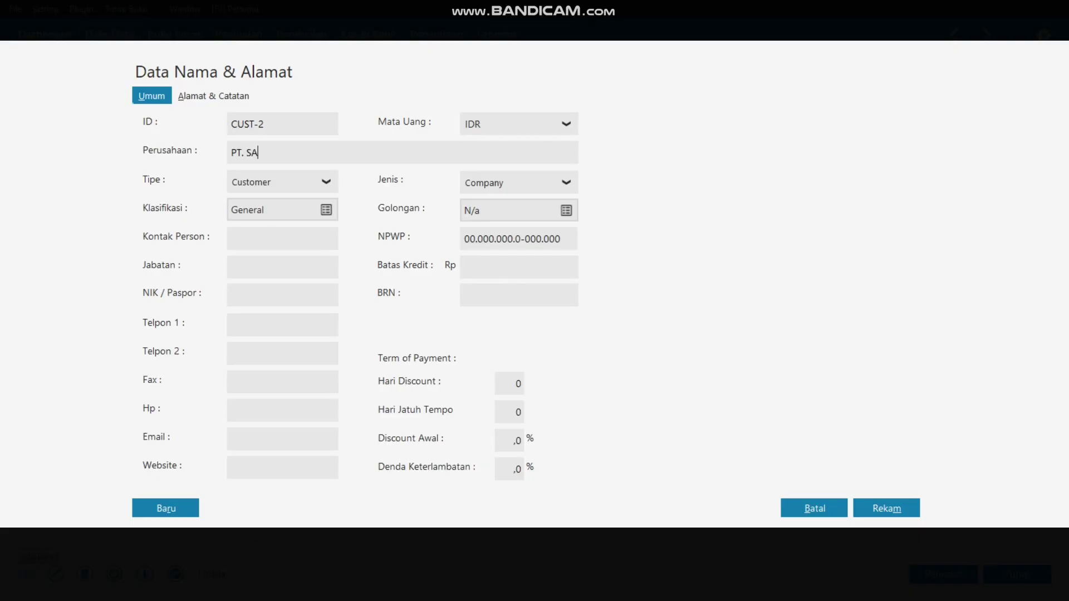
{"action": "type", "text": "ABILA MUSLIM"}
{"action": "key", "text": "alt+m"}
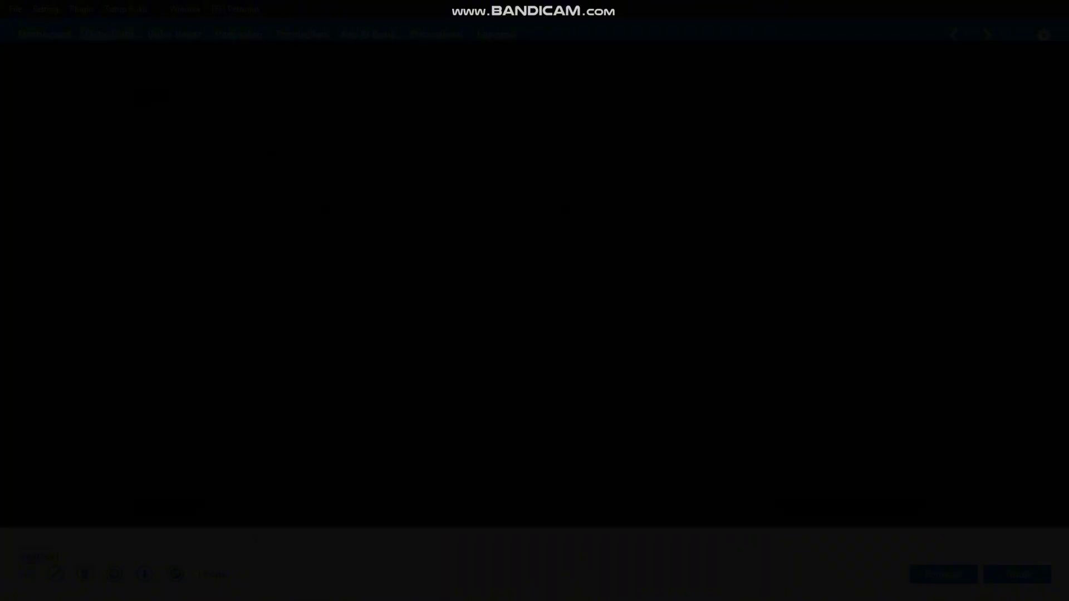
{"action": "key", "text": "alt+y"}
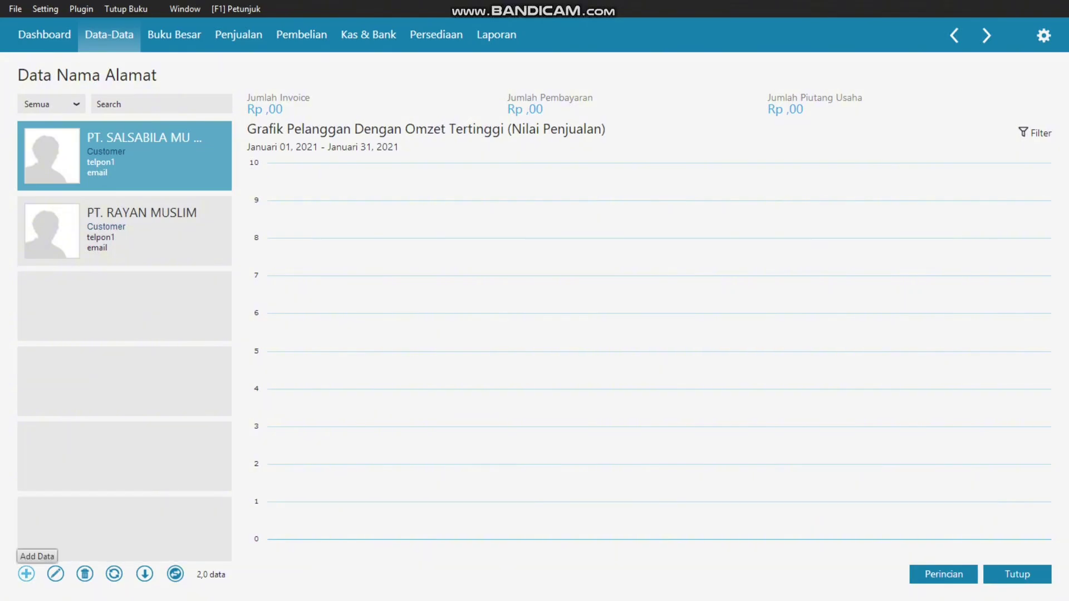
Step: Add a Vendor contact, look up its name in the PDF, and record it with the company name PT. MUTIARA MUSLIM
{"action": "left_click", "coordinate": [26, 574]}
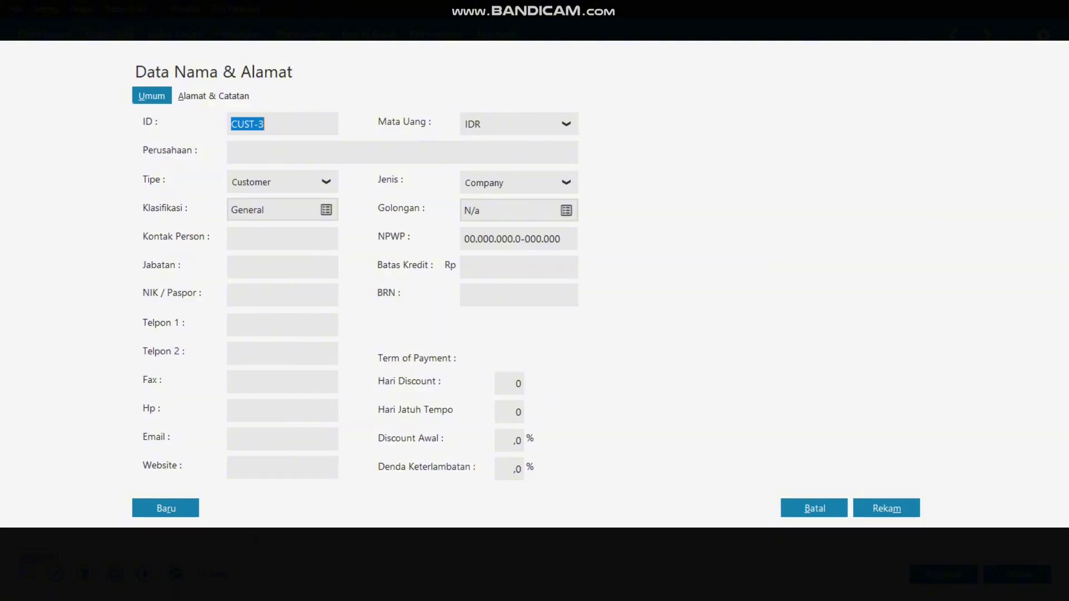
{"action": "left_click", "coordinate": [326, 182]}
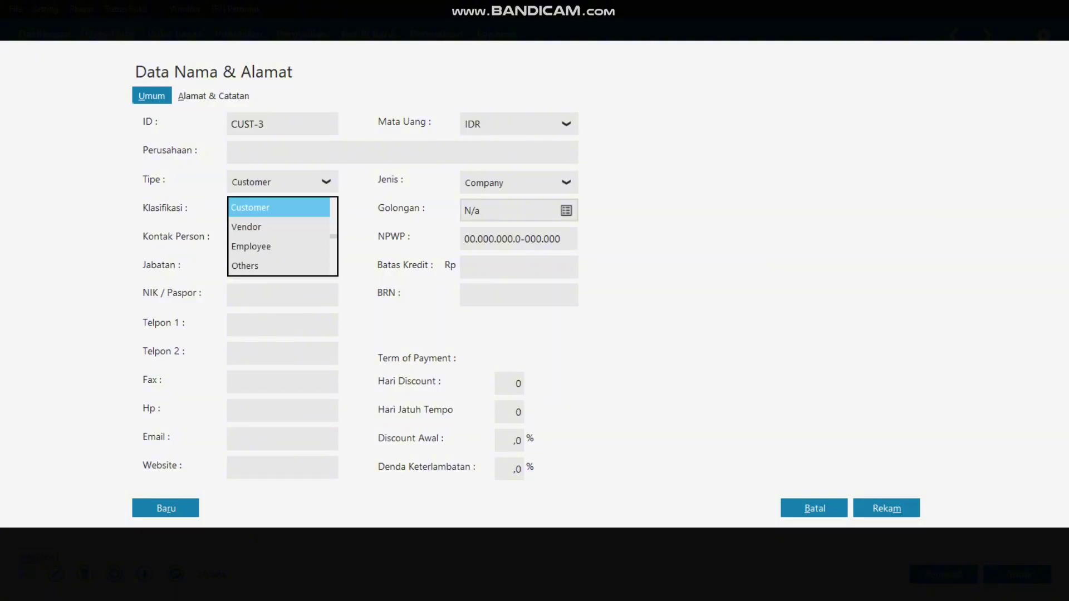
{"action": "left_click", "coordinate": [246, 227]}
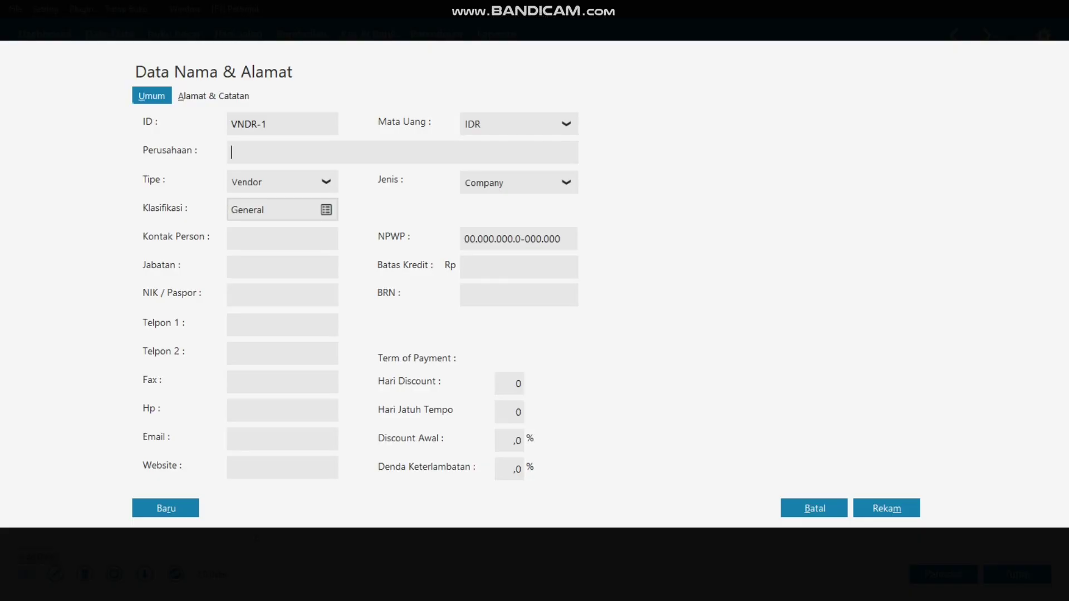
{"action": "key", "text": "alt+Tab"}
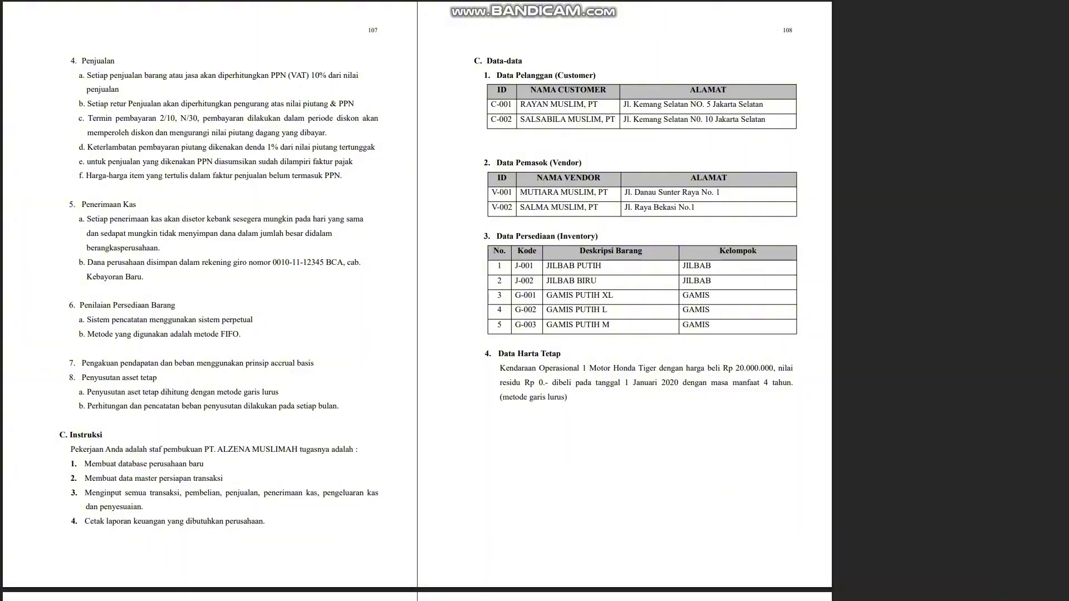
{"action": "key", "text": "alt+Tab"}
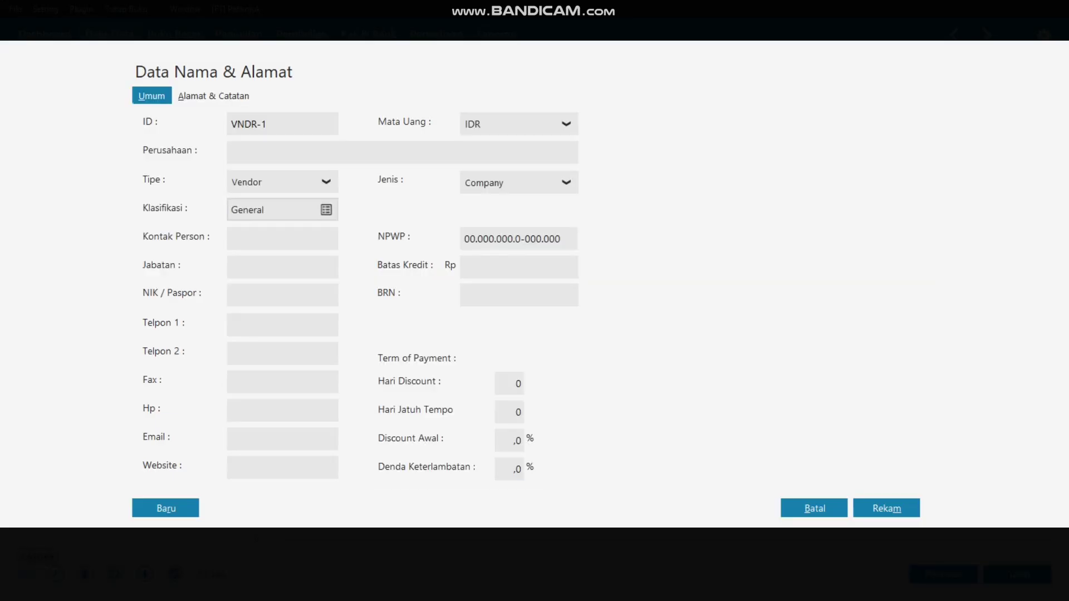
{"action": "type", "text": "PT. MUTIARA MUSLIM"}
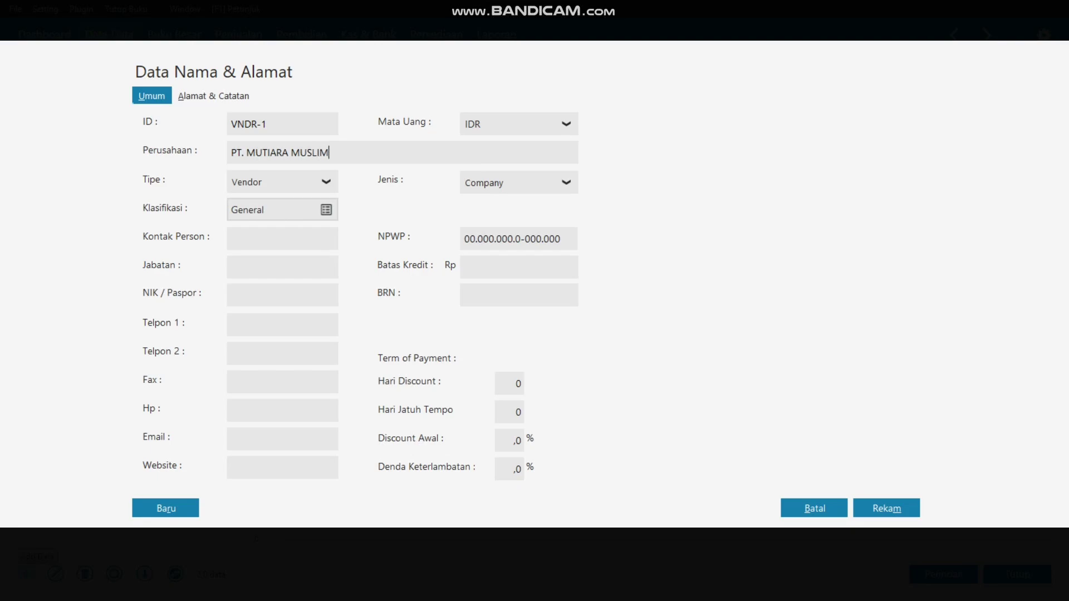
{"action": "key", "text": "alt+m"}
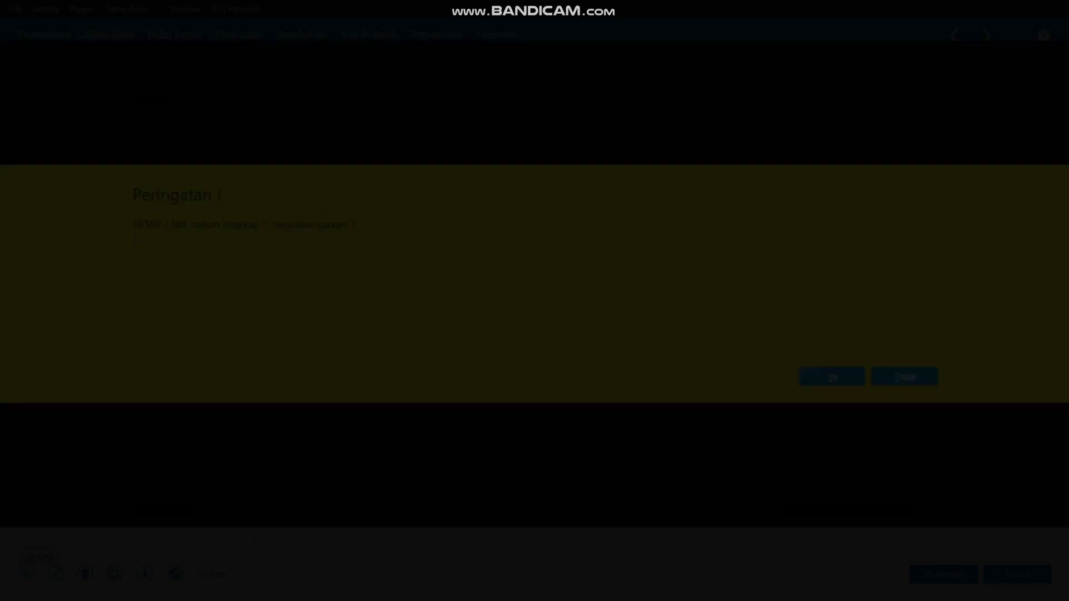
{"action": "key", "text": "y"}
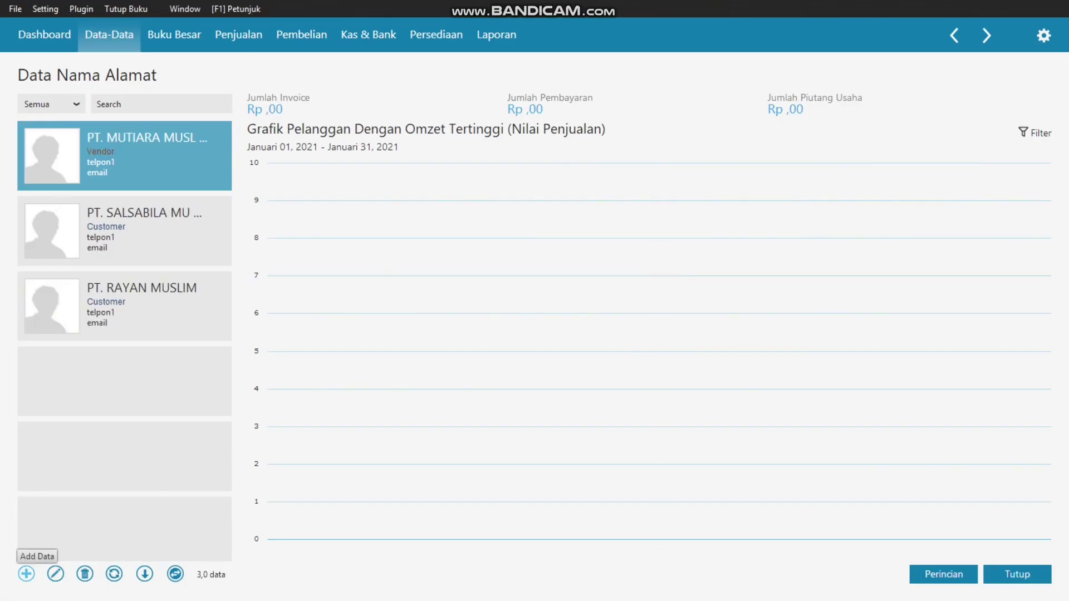
Step: Add and record a second Vendor contact with the company name PT. SALMA MUSLIM
{"action": "left_click", "coordinate": [26, 574]}
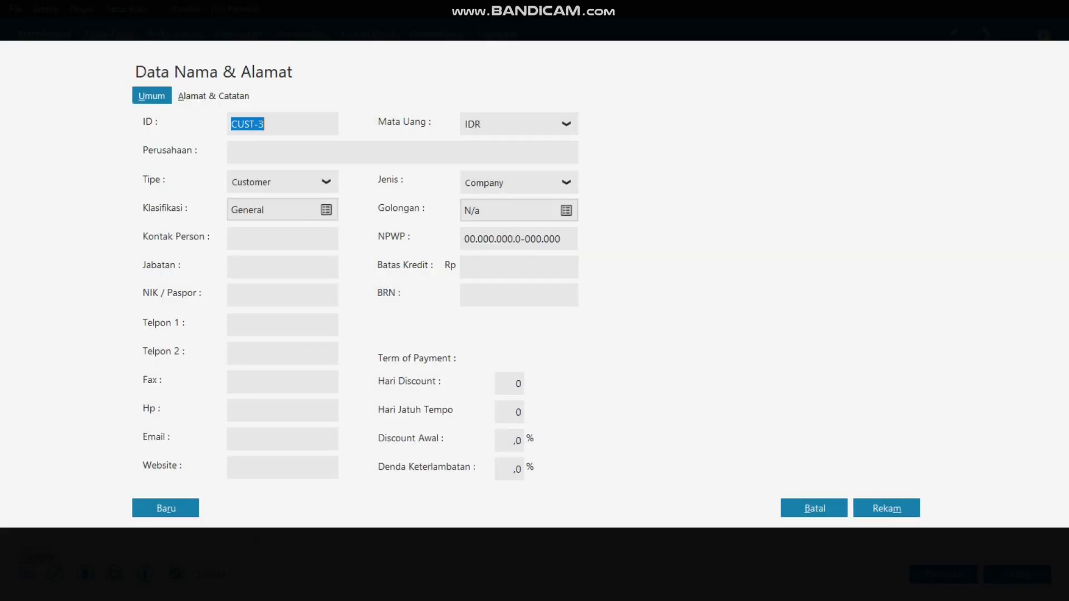
{"action": "left_click", "coordinate": [327, 182]}
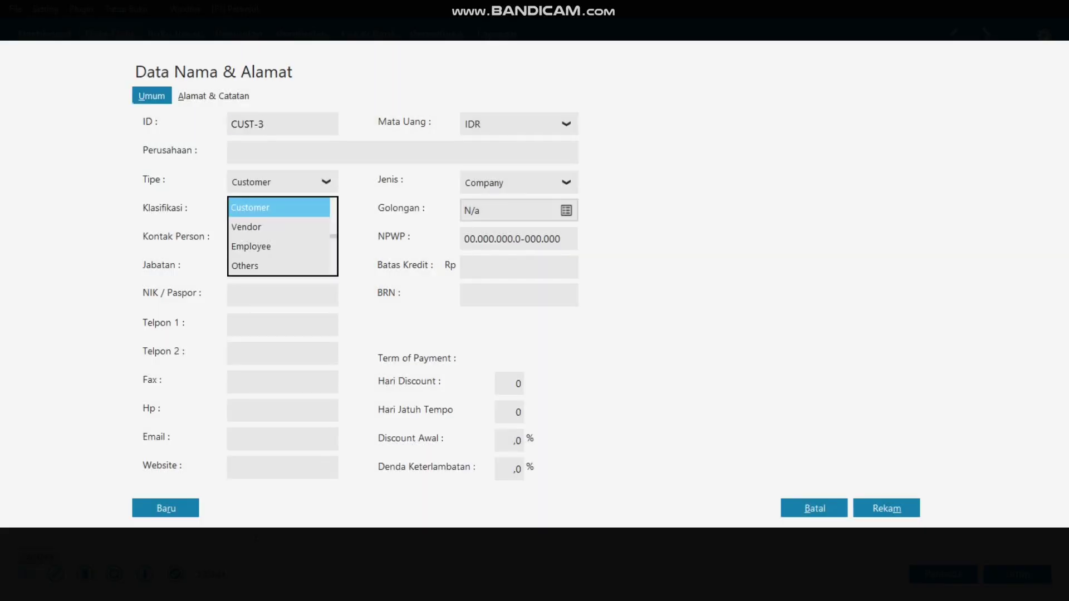
{"action": "left_click", "coordinate": [247, 227]}
{"action": "type", "text": "P"}
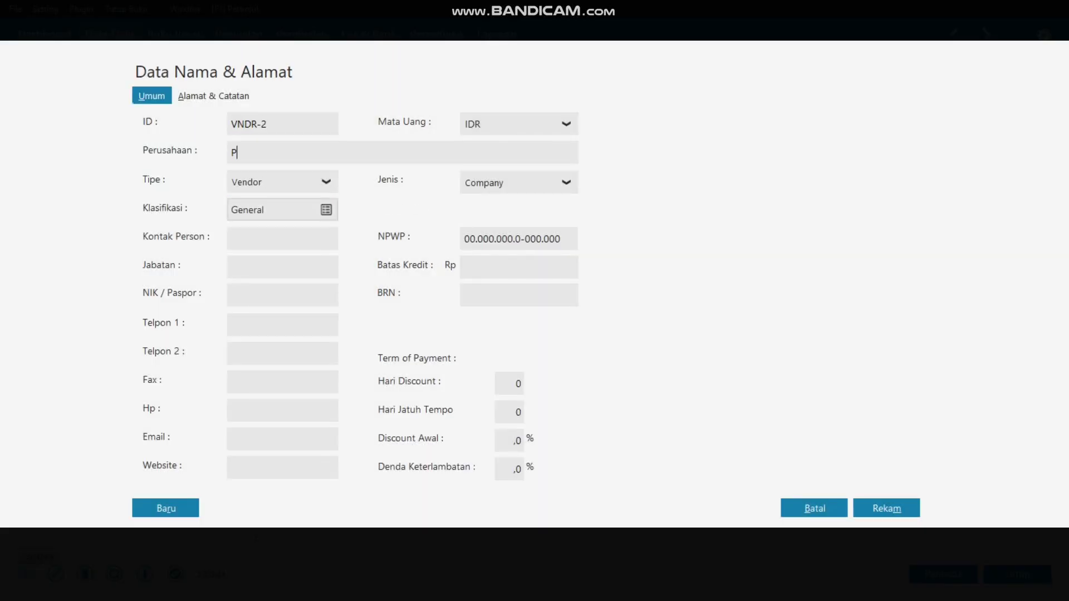
{"action": "type", "text": "T. SALMA MUSLIM"}
{"action": "left_click", "coordinate": [887, 508]}
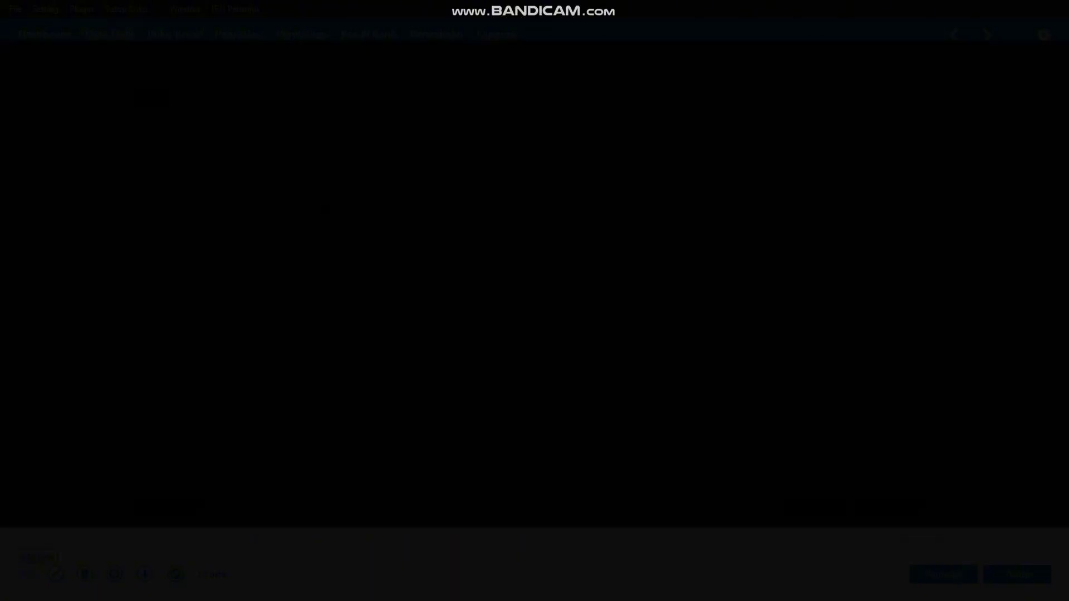
{"action": "key", "text": "Return"}
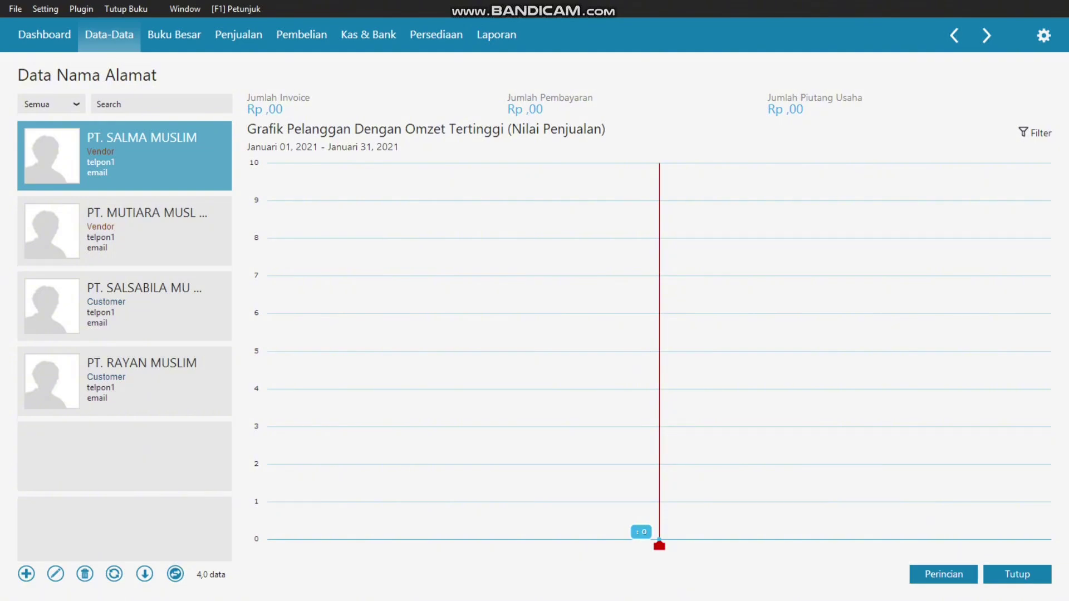
Step: Close the Data Nama Alamat list and open the Saldo Awal Piutang Usaha opening balances
{"action": "left_click", "coordinate": [1017, 574]}
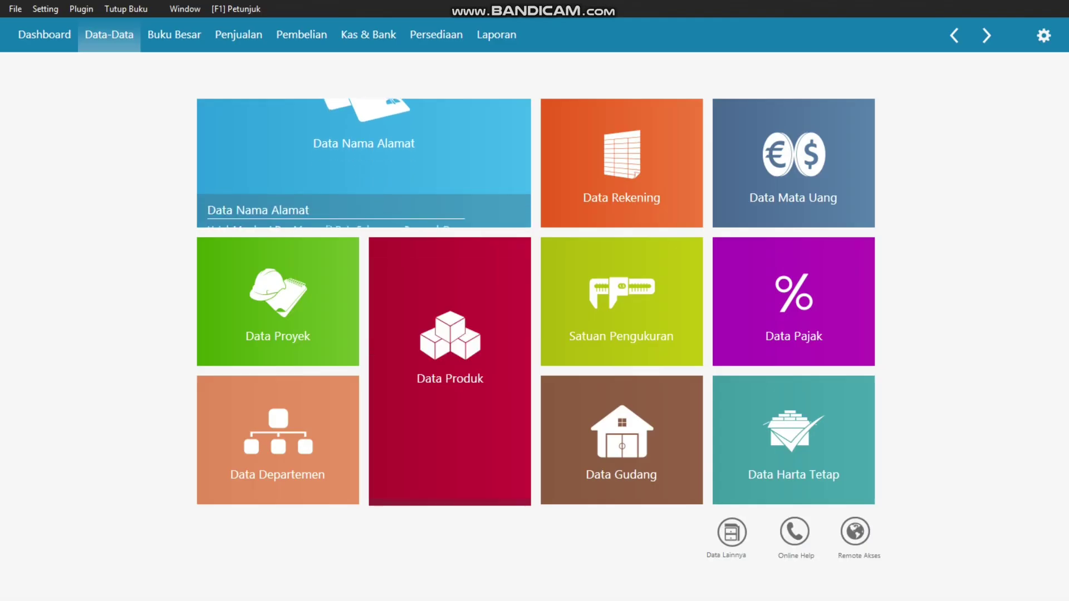
{"action": "left_click", "coordinate": [45, 9]}
{"action": "key", "text": "Down"}
{"action": "key", "text": "Down"}
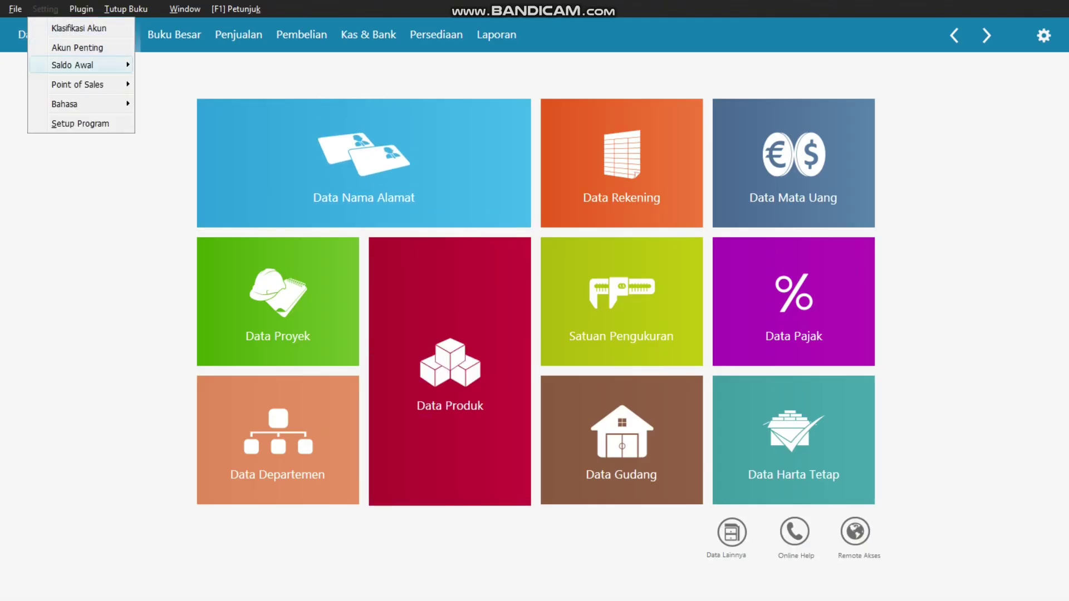
{"action": "key", "text": "Right"}
{"action": "key", "text": "Down"}
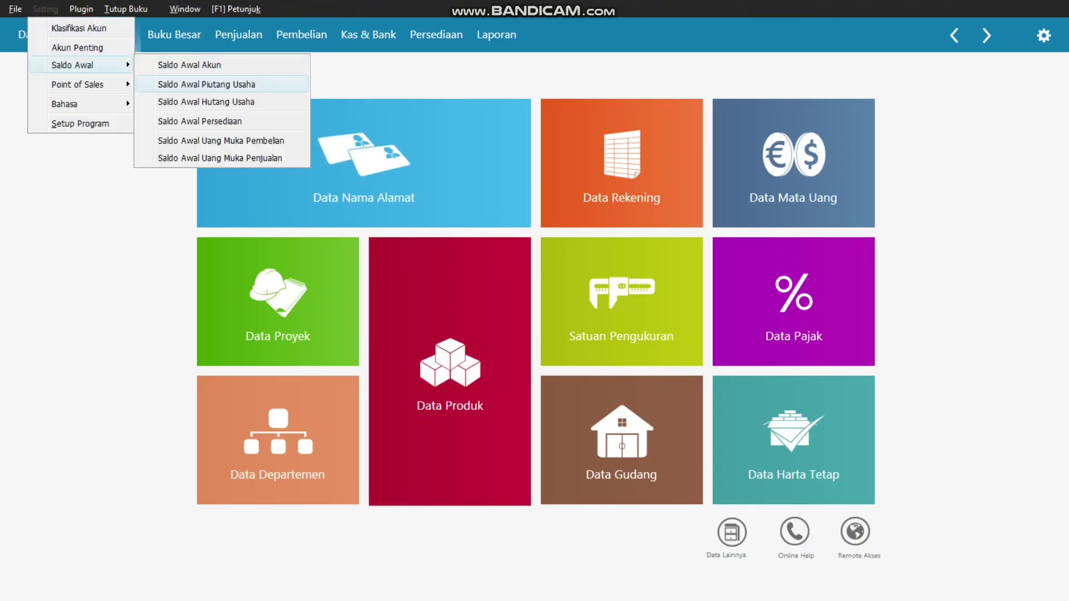
{"action": "key", "text": "Return"}
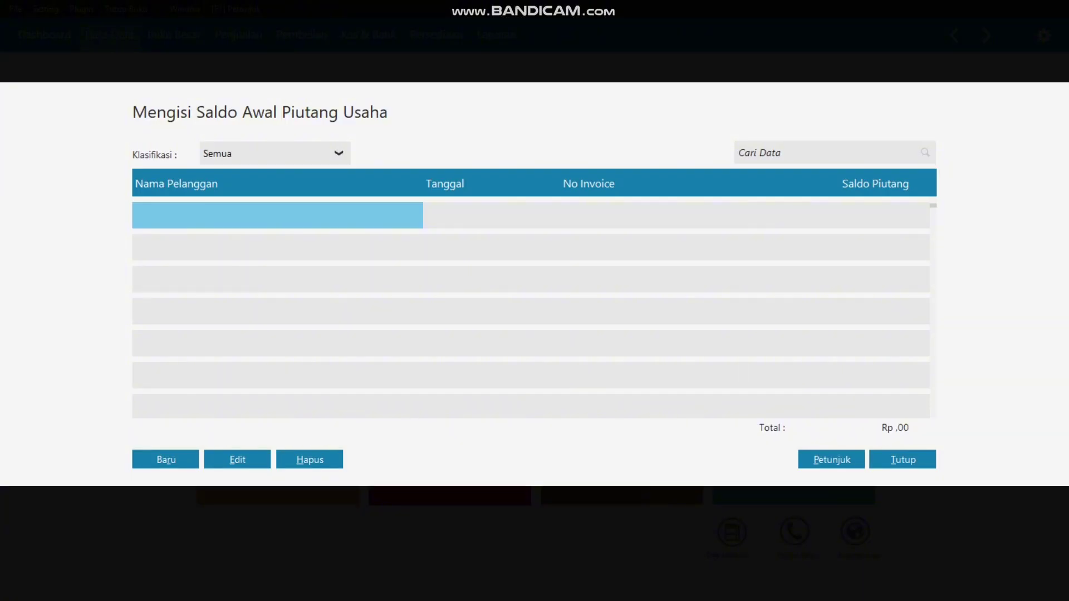
Step: Look up Saldo Awal Piutang in the PDF, and start a receivable entry in Zahir for PT. RAYAN MUSLIM dated 30 December 2020
{"action": "key", "text": "alt+Tab"}
{"action": "key", "text": "Page_Down"}
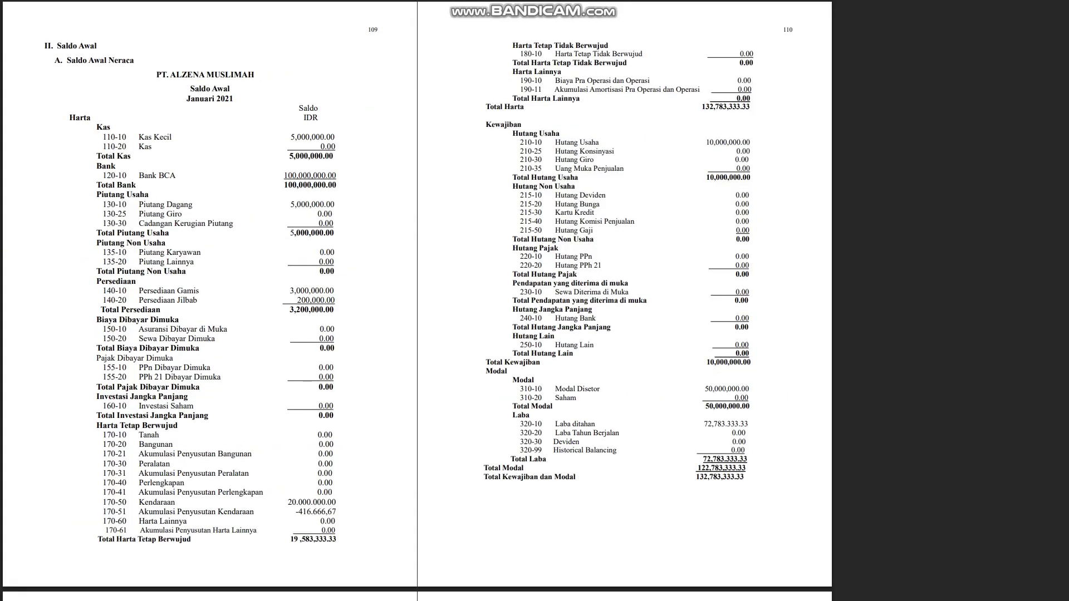
{"action": "key", "text": "Page_Down"}
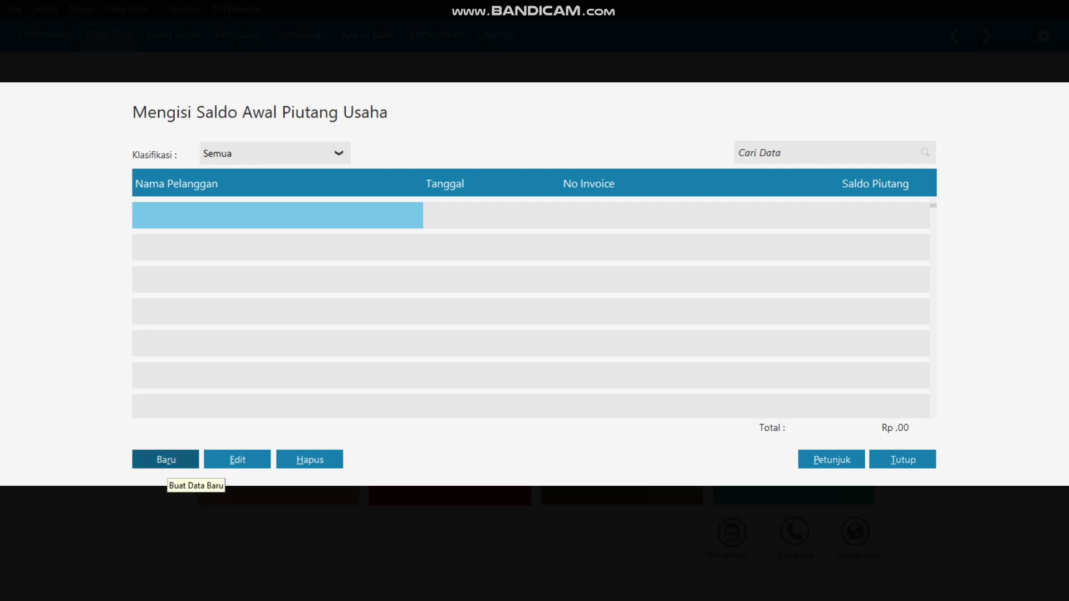
{"action": "left_click", "coordinate": [166, 459]}
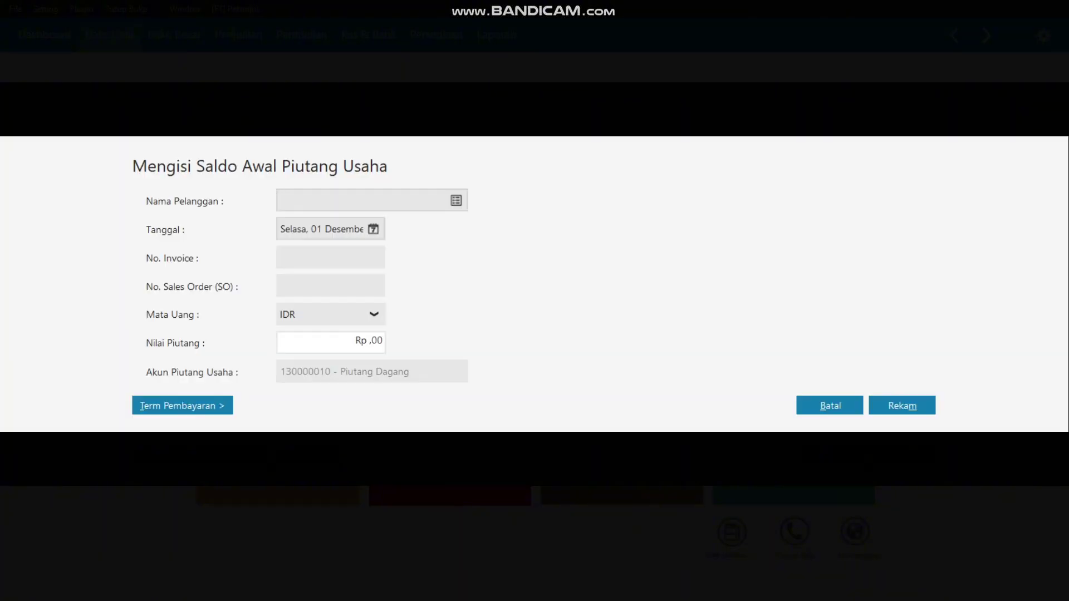
{"action": "left_click", "coordinate": [456, 201]}
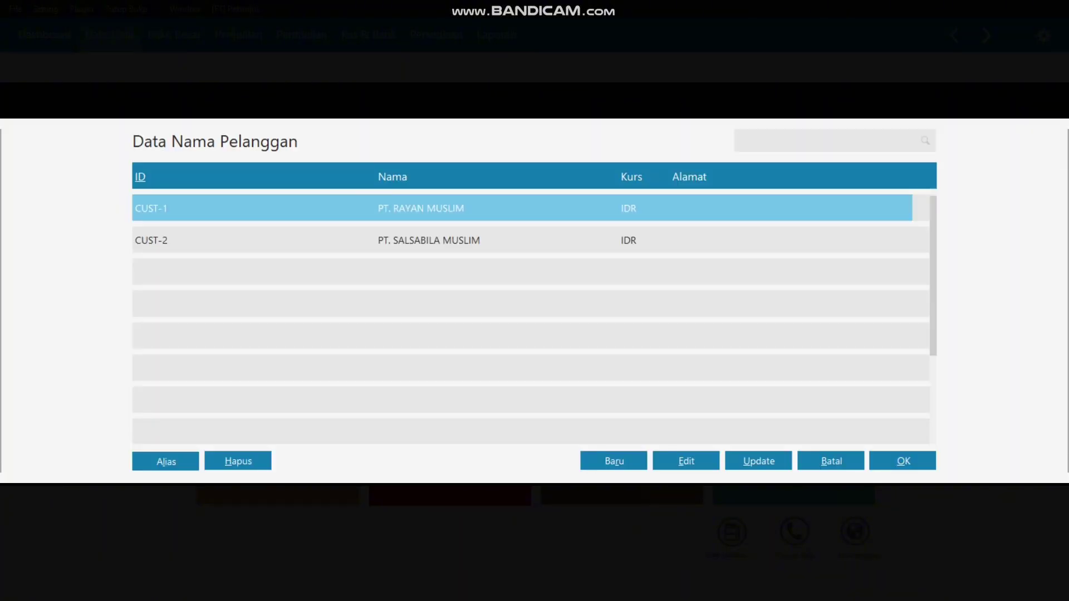
{"action": "key", "text": "Return"}
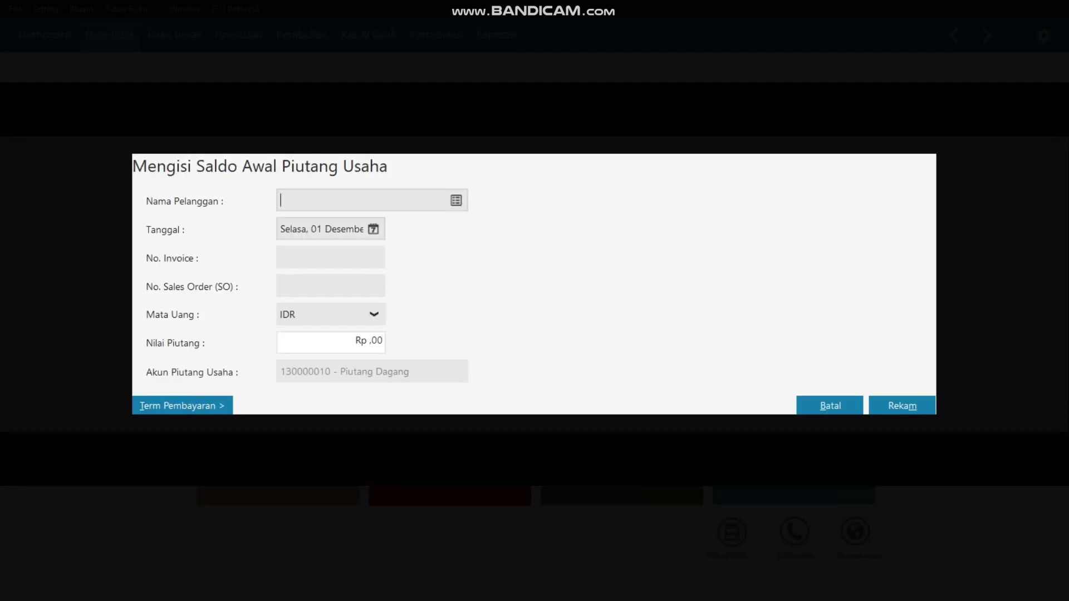
{"action": "key", "text": "Tab"}
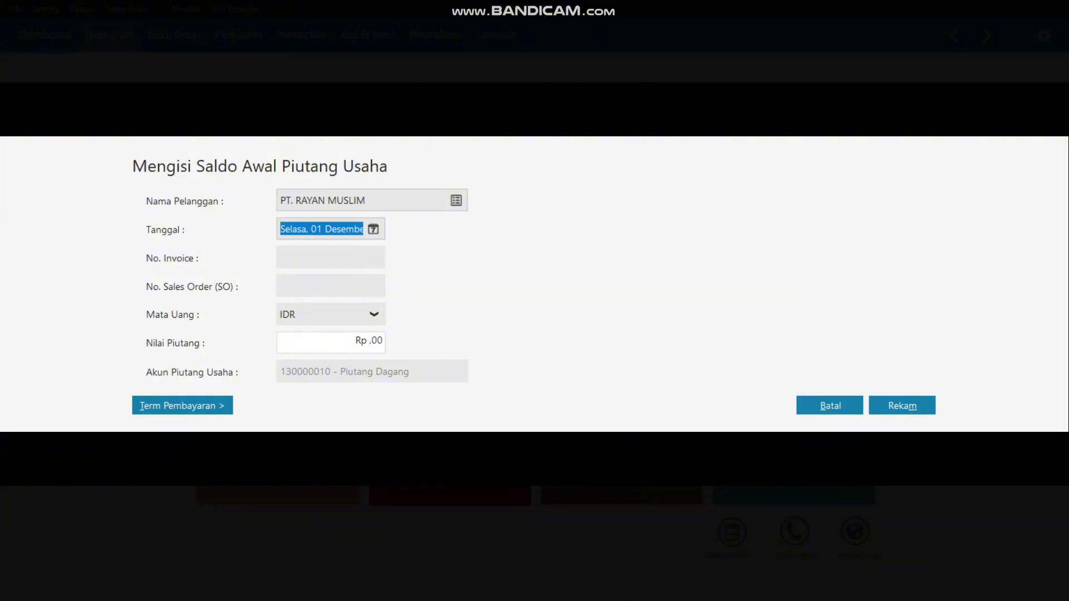
{"action": "key", "text": "alt+Down"}
{"action": "left_click", "coordinate": [450, 358]}
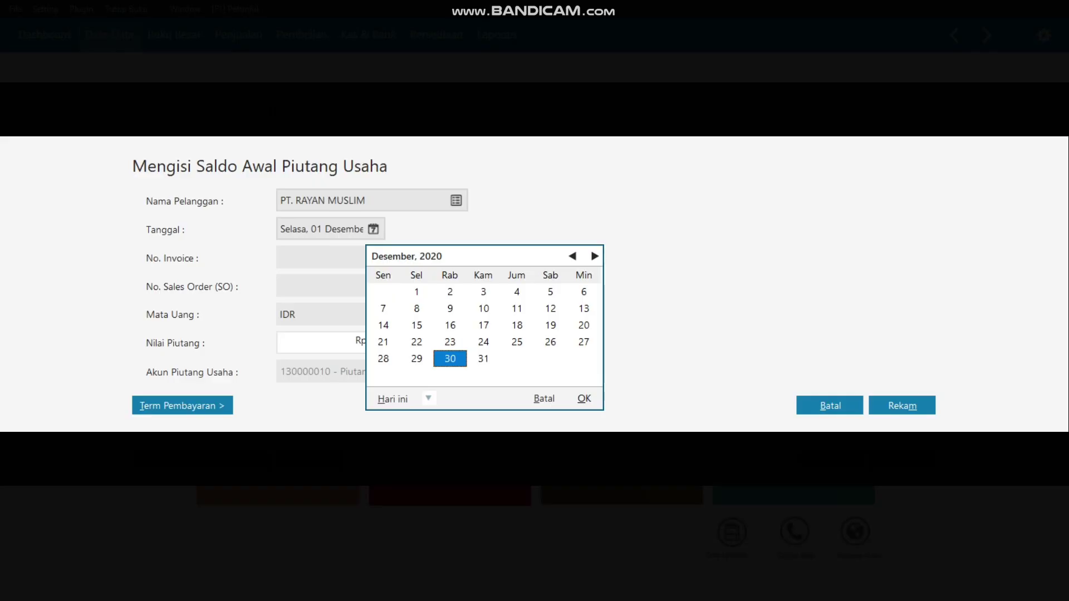
{"action": "left_click", "coordinate": [584, 399]}
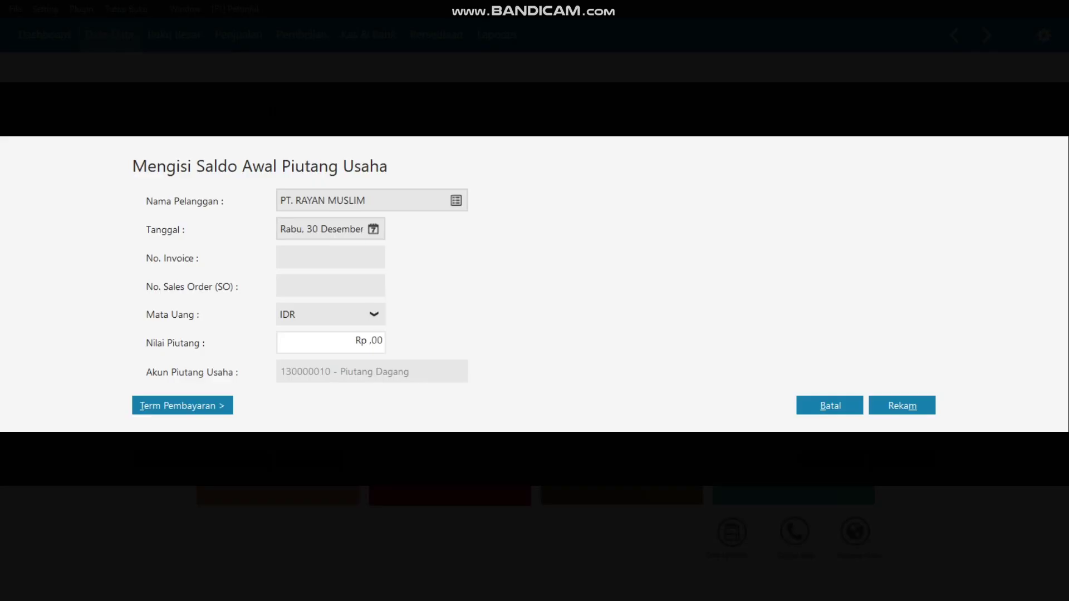
Step: Enter invoice number INV-01 and a receivable value of Rp 1.000.000, checking both against the Saldo Awal Piutang table in the PDF
{"action": "left_click", "coordinate": [330, 258]}
{"action": "key", "text": "alt+Tab"}
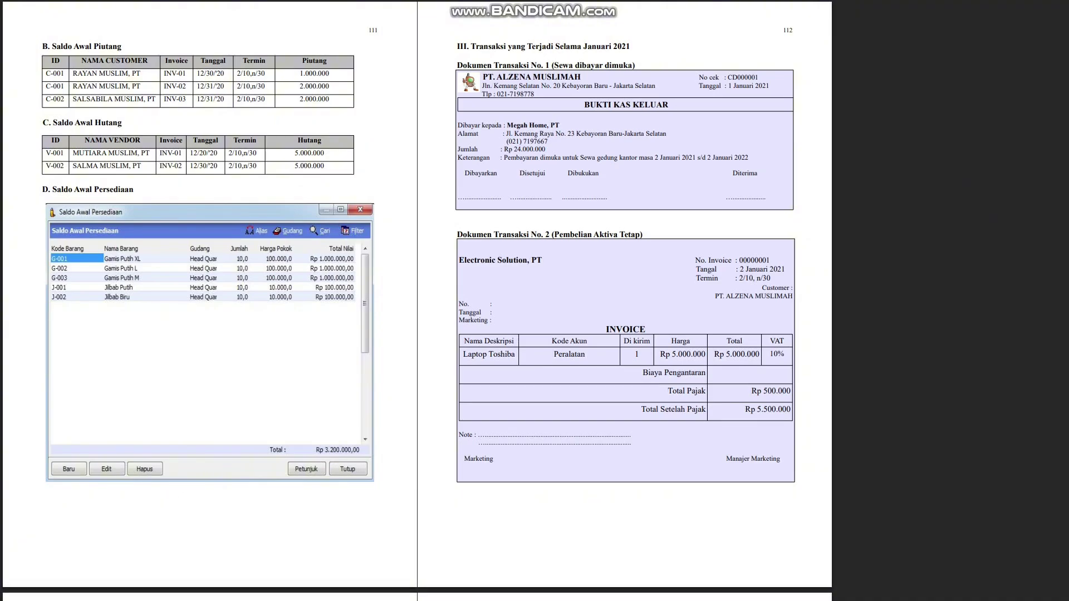
{"action": "key", "text": "alt+Tab"}
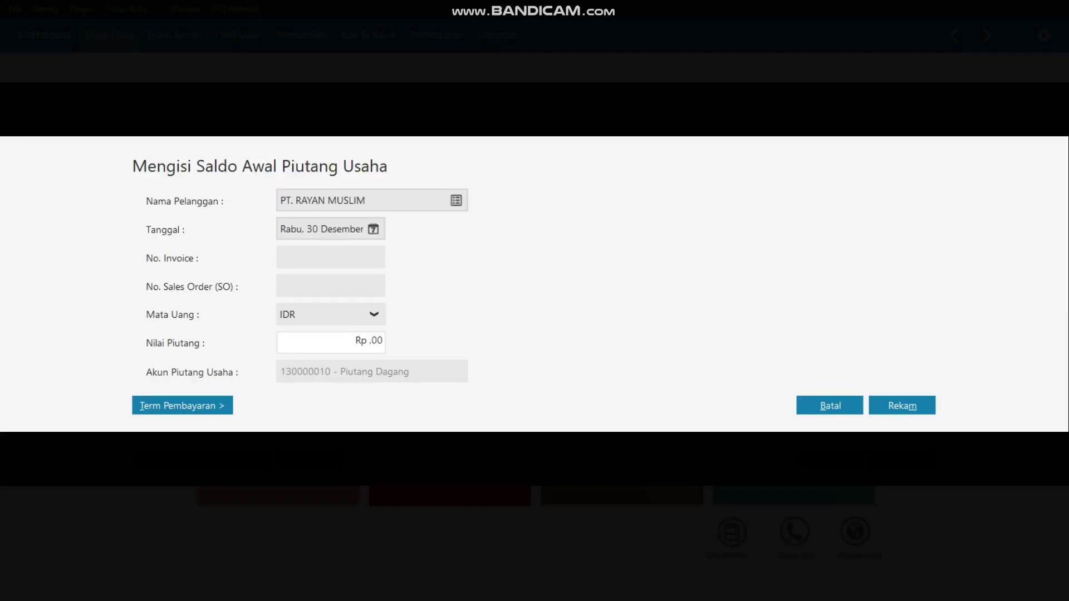
{"action": "type", "text": "INV-01"}
{"action": "key", "text": "Tab"}
{"action": "key", "text": "Tab"}
{"action": "key", "text": "Tab"}
{"action": "key", "text": "alt+Tab"}
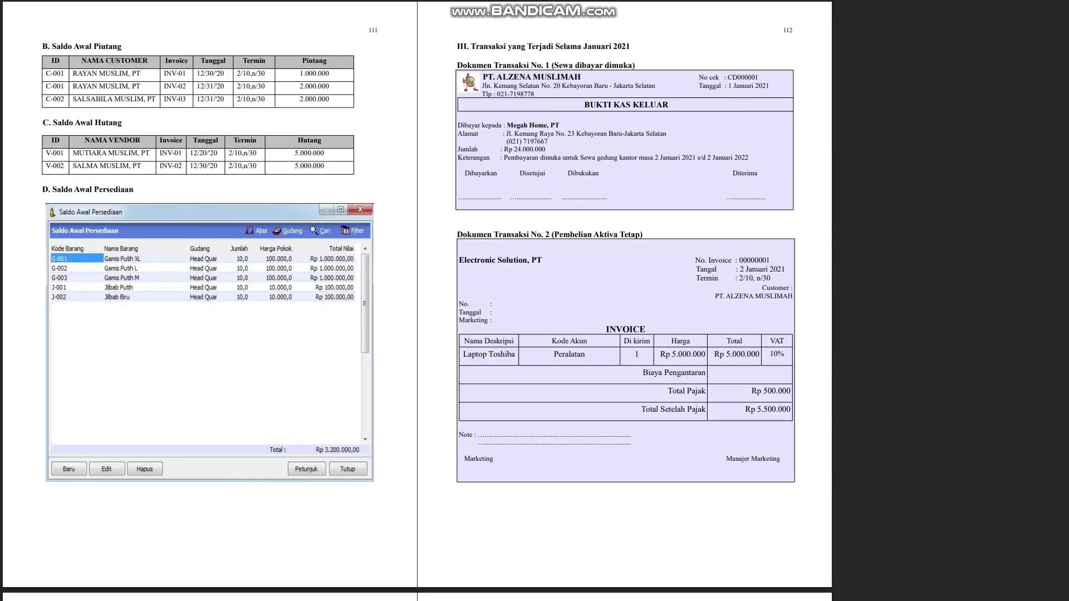
{"action": "key", "text": "alt+Tab"}
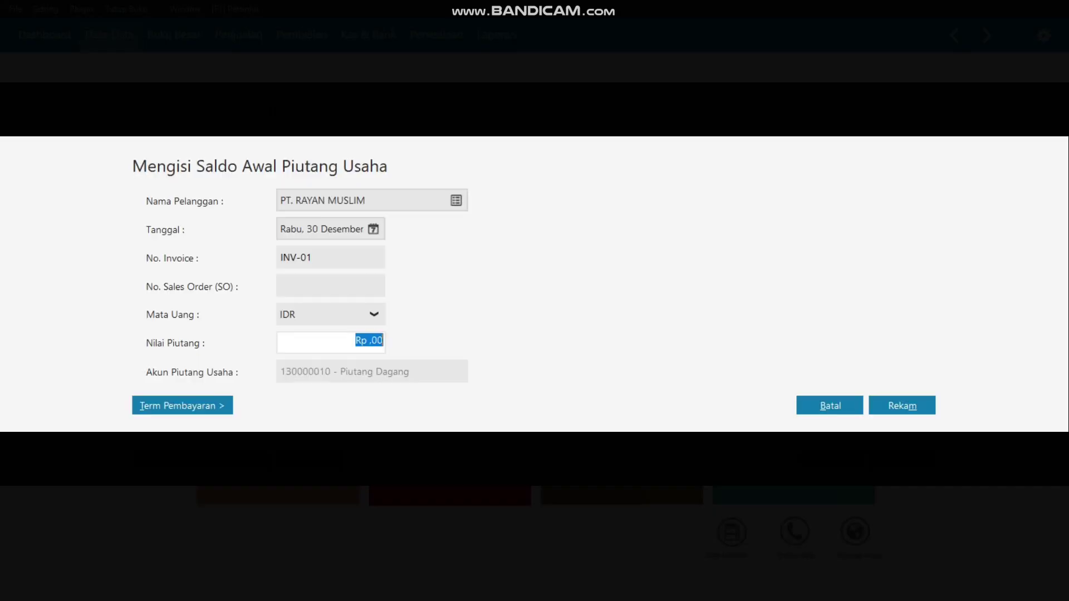
{"action": "type", "text": "1000000"}
{"action": "key", "text": "Tab"}
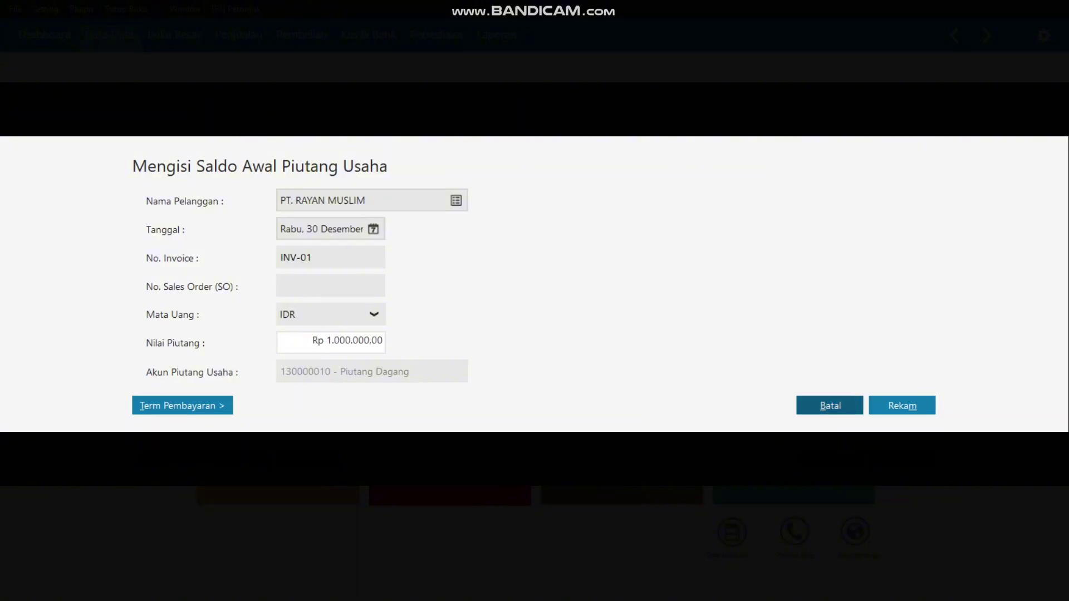
Step: Set the payment terms to 10 discount days, 30 due days and a 2% early discount, and record the receivable
{"action": "key", "text": "alt+t"}
{"action": "key", "text": "alt+Tab"}
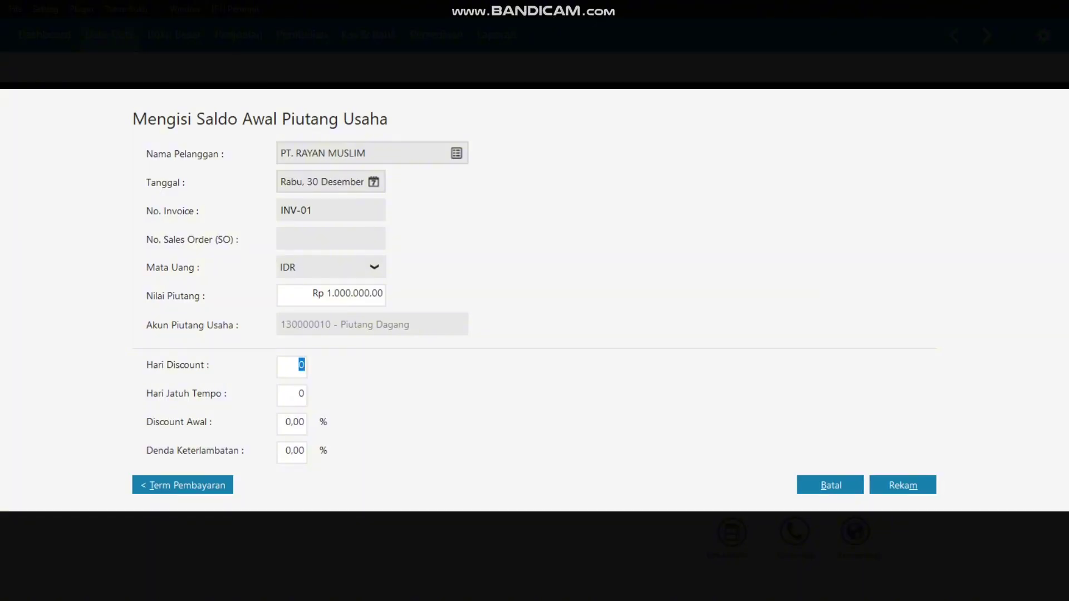
{"action": "type", "text": "10"}
{"action": "key", "text": "Tab"}
{"action": "type", "text": "30"}
{"action": "key", "text": "Tab"}
{"action": "type", "text": "2"}
{"action": "key", "text": "Return"}
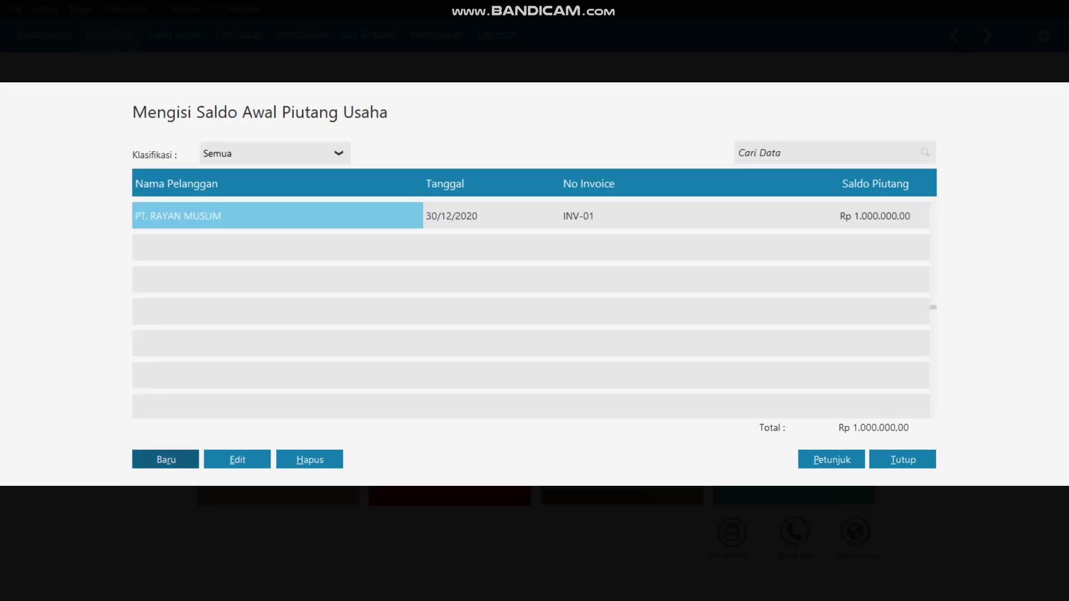
Step: Start a second opening receivable entry for PT. RAYAN MUSLIM dated 31 December 2020, checking the details against the Saldo Awal Piutang table in the PDF
{"action": "left_click", "coordinate": [165, 460]}
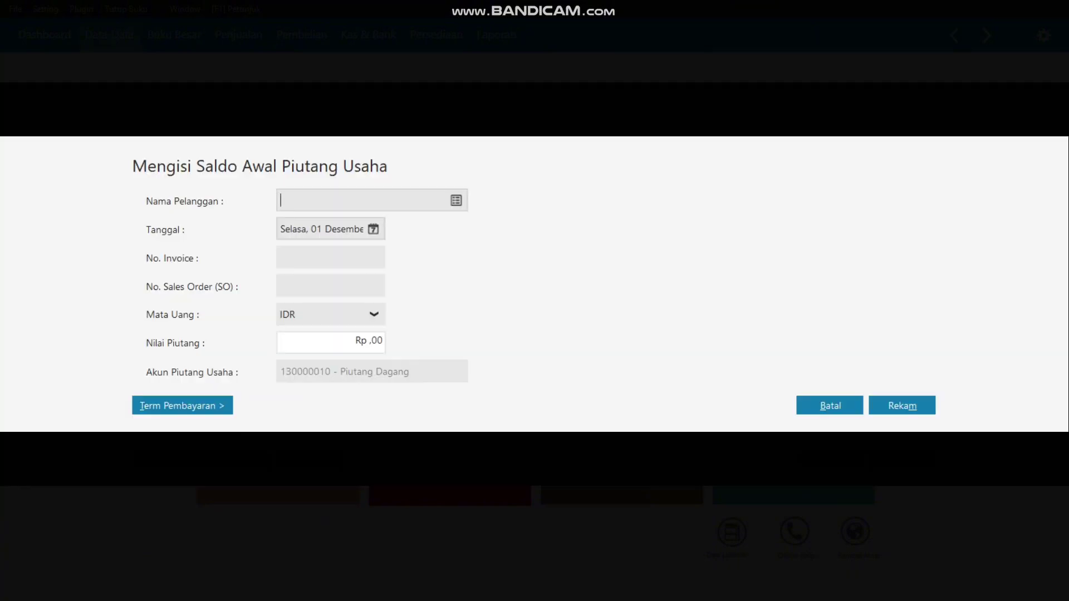
{"action": "key", "text": "alt+Tab"}
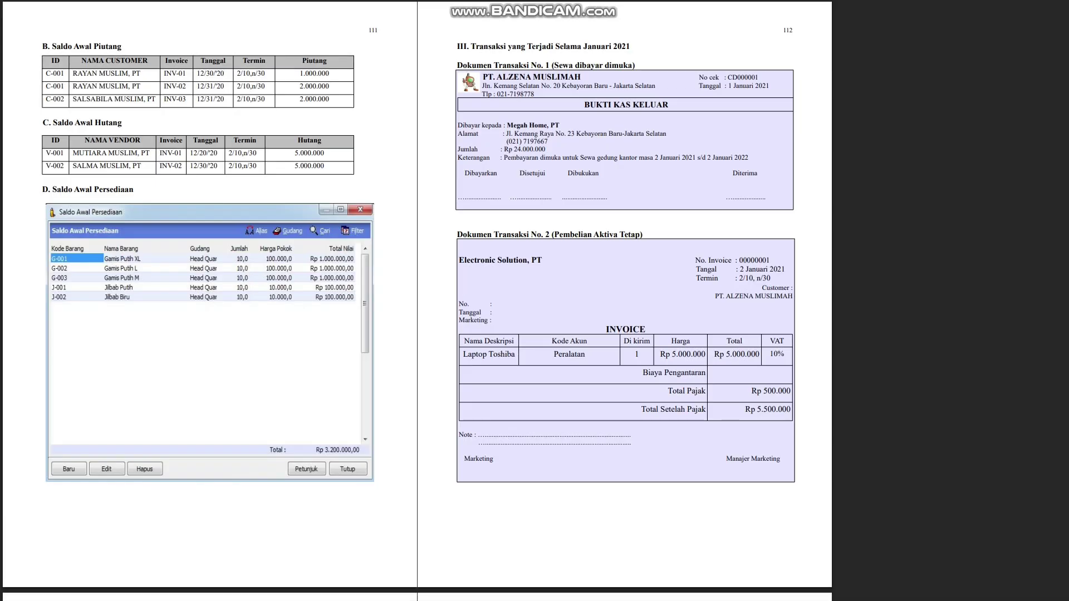
{"action": "key", "text": "alt+Tab"}
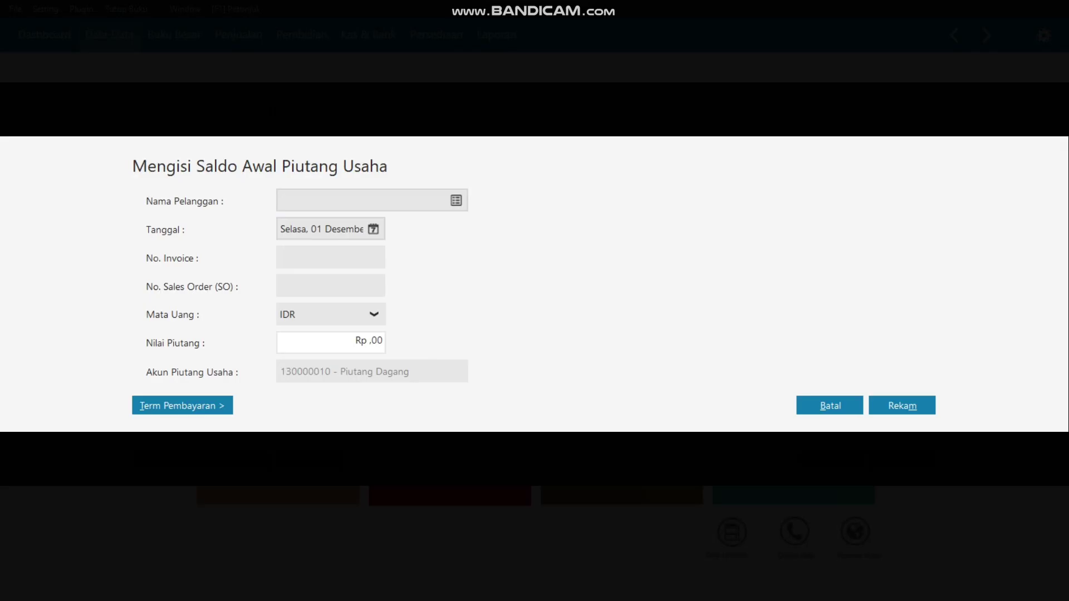
{"action": "key", "text": "alt+Tab"}
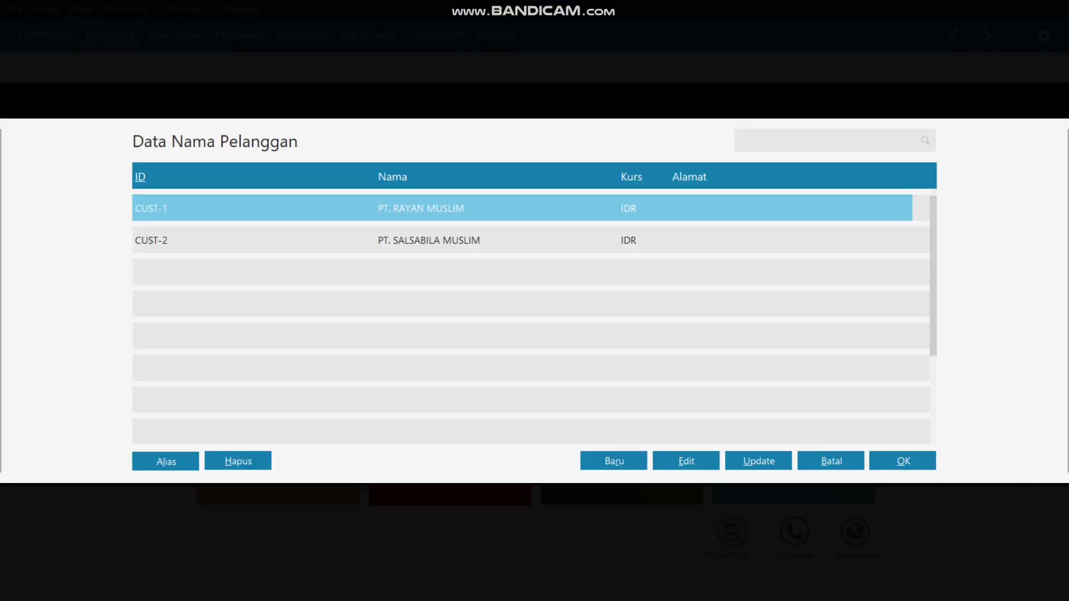
{"action": "key", "text": "Return"}
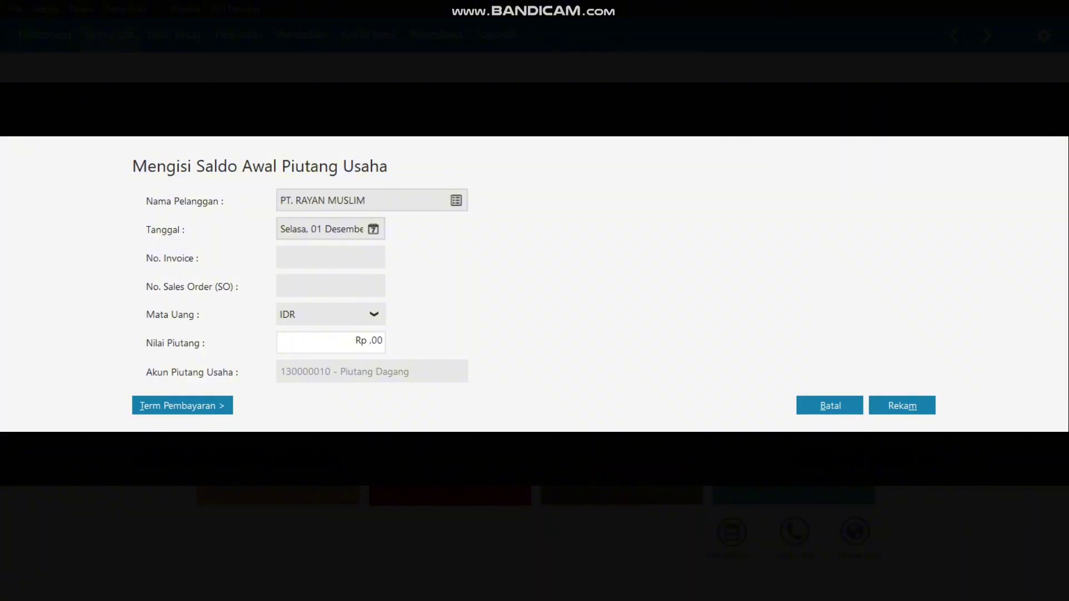
{"action": "key", "text": "alt+Tab"}
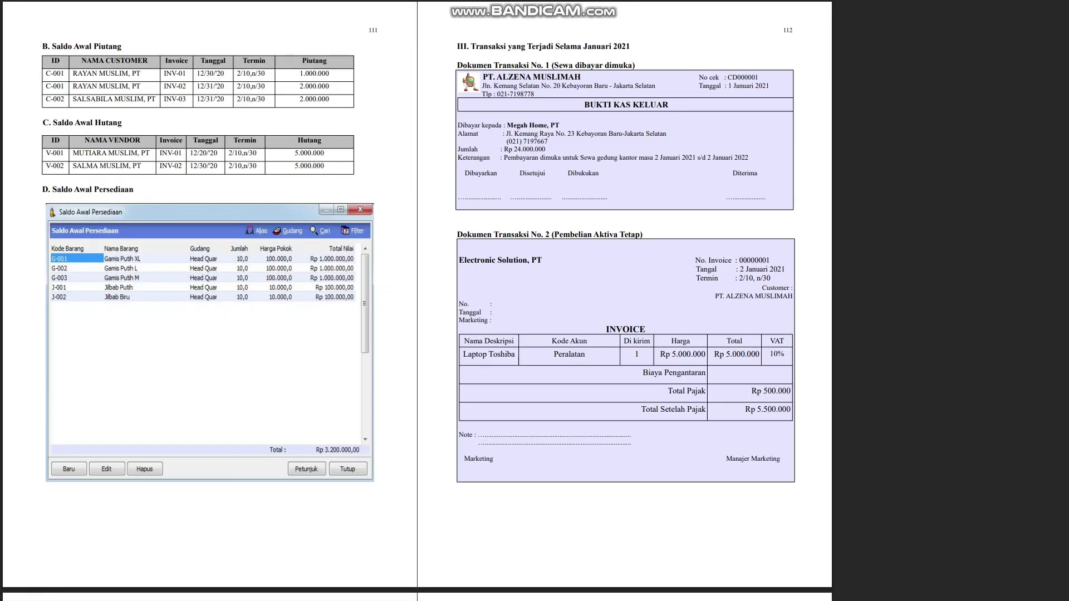
{"action": "key", "text": "alt+Tab"}
{"action": "key", "text": "Tab"}
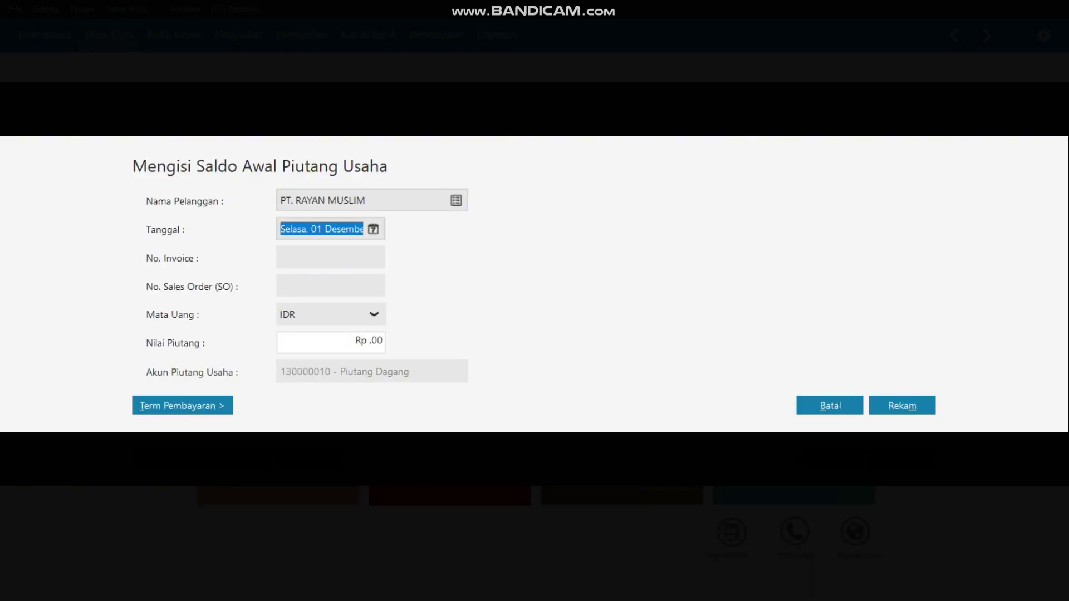
{"action": "key", "text": "alt+Down"}
{"action": "left_click", "coordinate": [483, 359]}
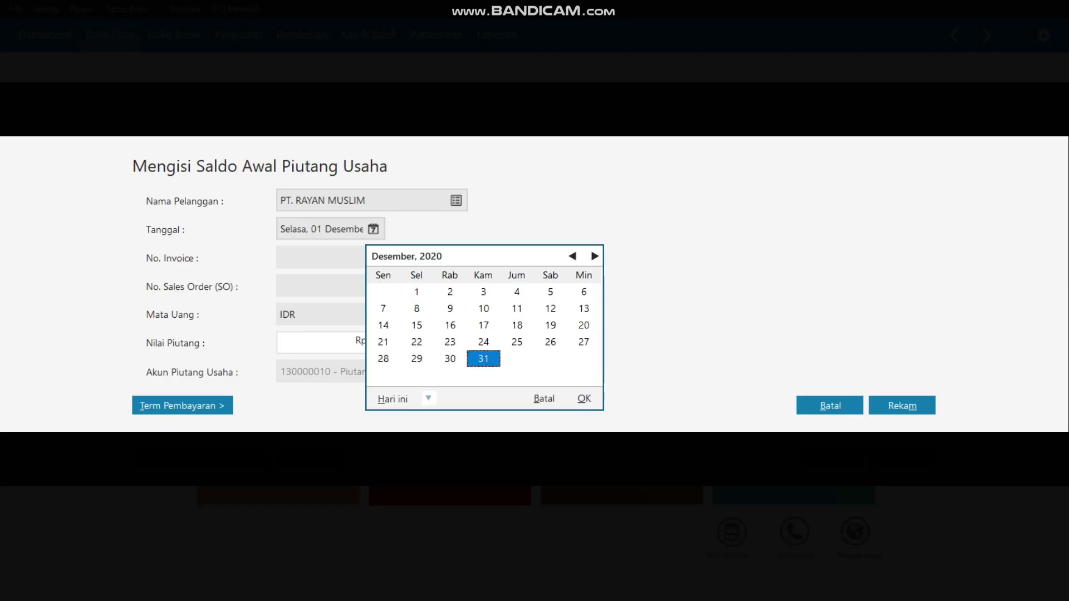
{"action": "left_click", "coordinate": [585, 399]}
{"action": "key", "text": "Tab"}
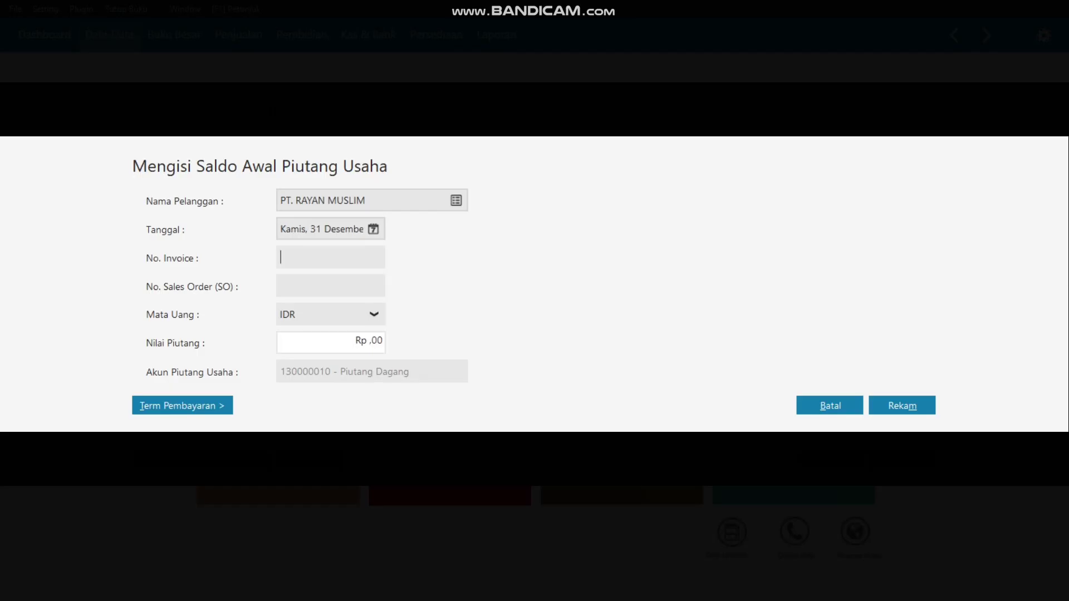
Step: Enter invoice number INV-02 and a receivable value of Rp 2.000.000, checking both against the PDF table
{"action": "key", "text": "alt+Tab"}
{"action": "key", "text": "alt+Tab"}
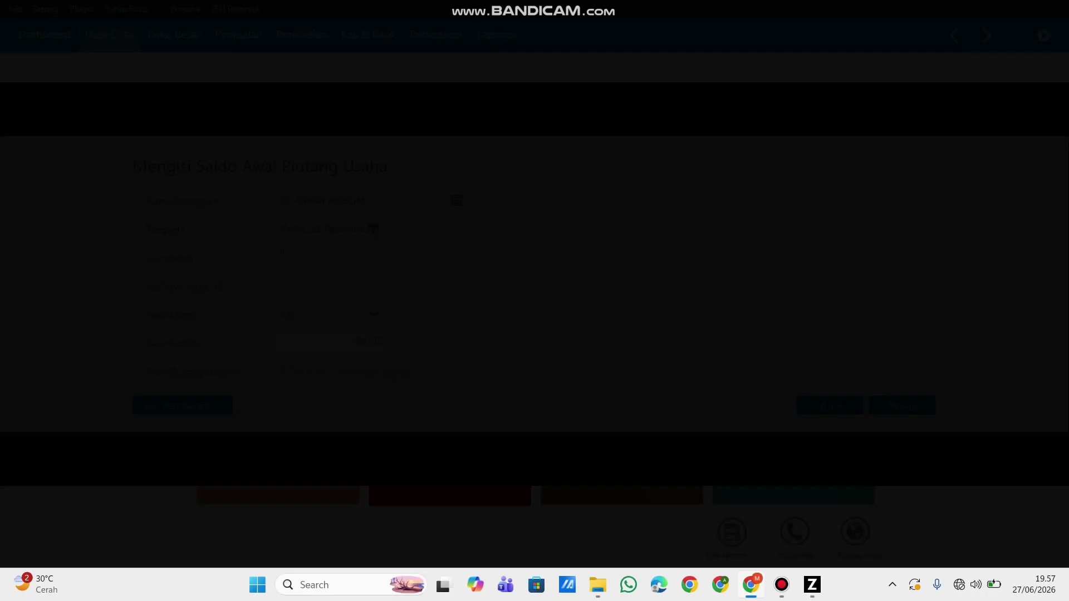
{"action": "type", "text": "INV-02"}
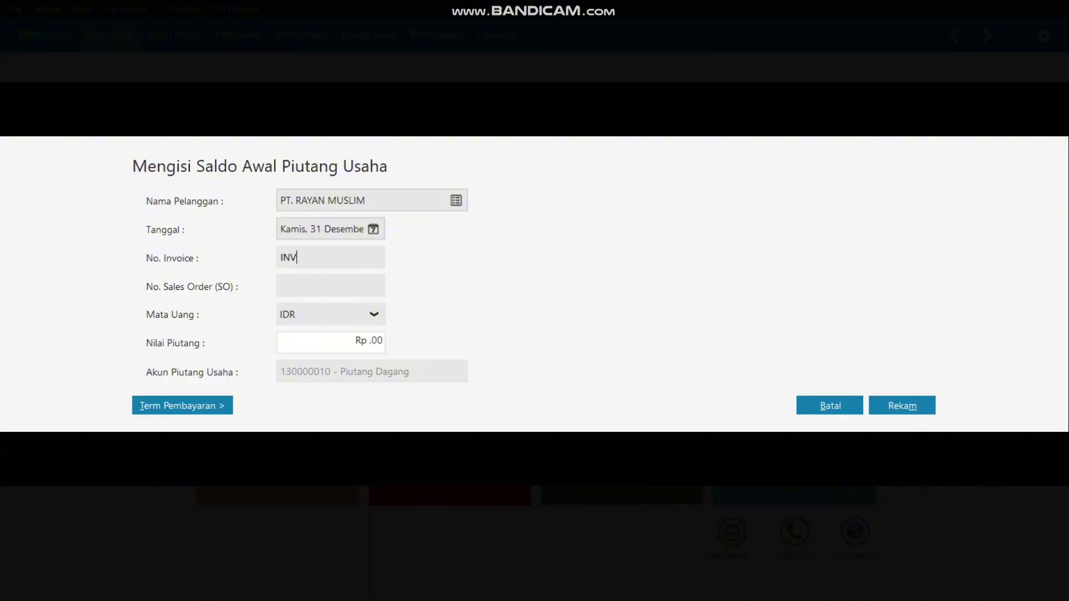
{"action": "key", "text": "Tab"}
{"action": "key", "text": "Tab"}
{"action": "key", "text": "Tab"}
{"action": "key", "text": "alt+Tab"}
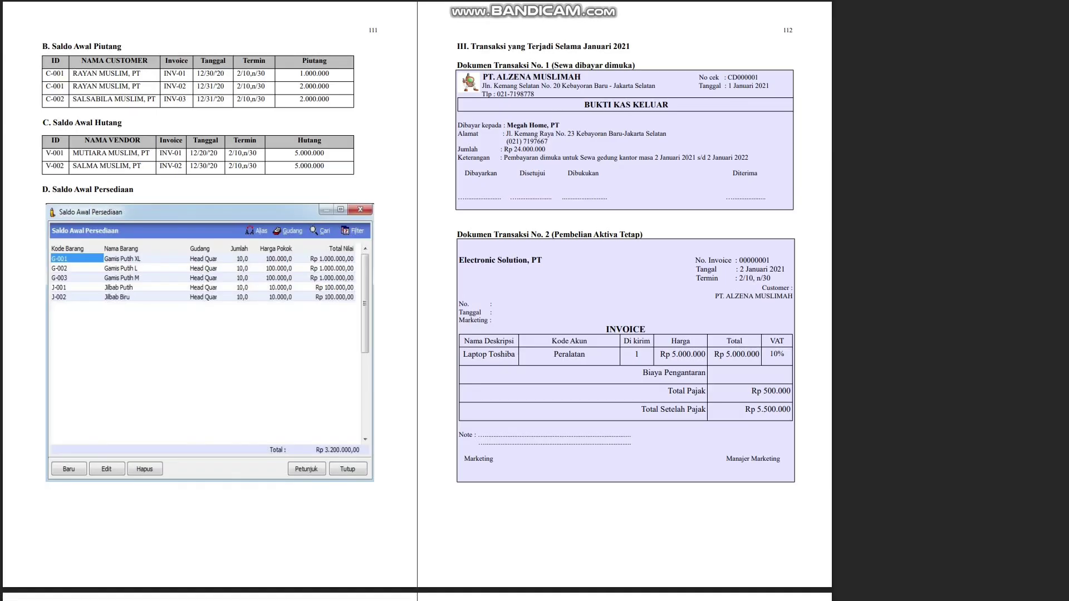
{"action": "key", "text": "alt+Tab"}
{"action": "type", "text": "2.000.0"}
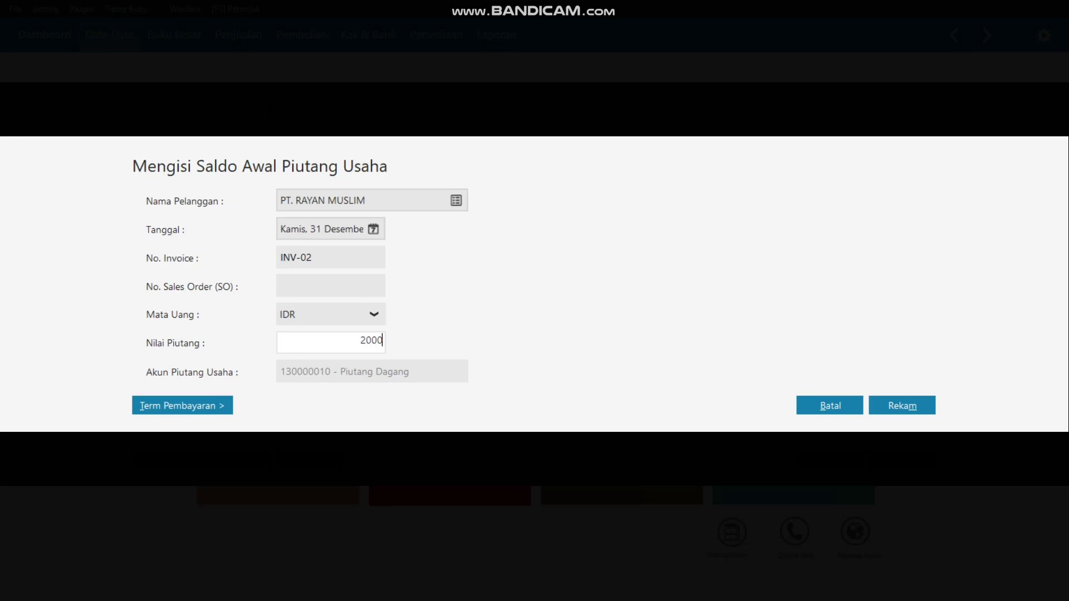
{"action": "type", "text": "000"}
{"action": "key", "text": "Tab"}
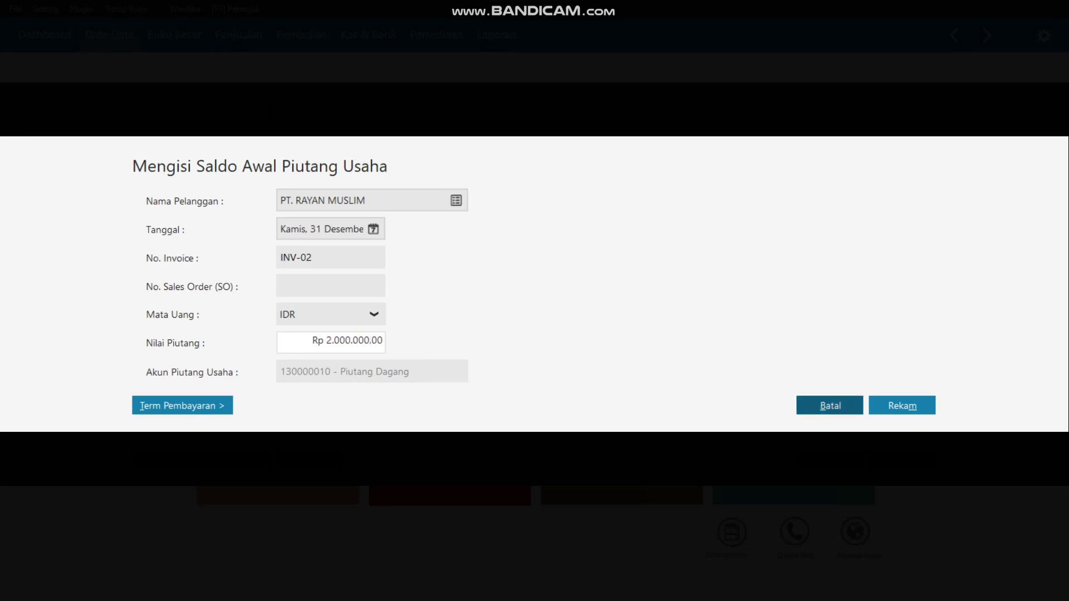
Step: Set the INV-02 payment terms to 10 discount days, 30 due days and a 2% early discount, and record the receivable
{"action": "key", "text": "alt+t"}
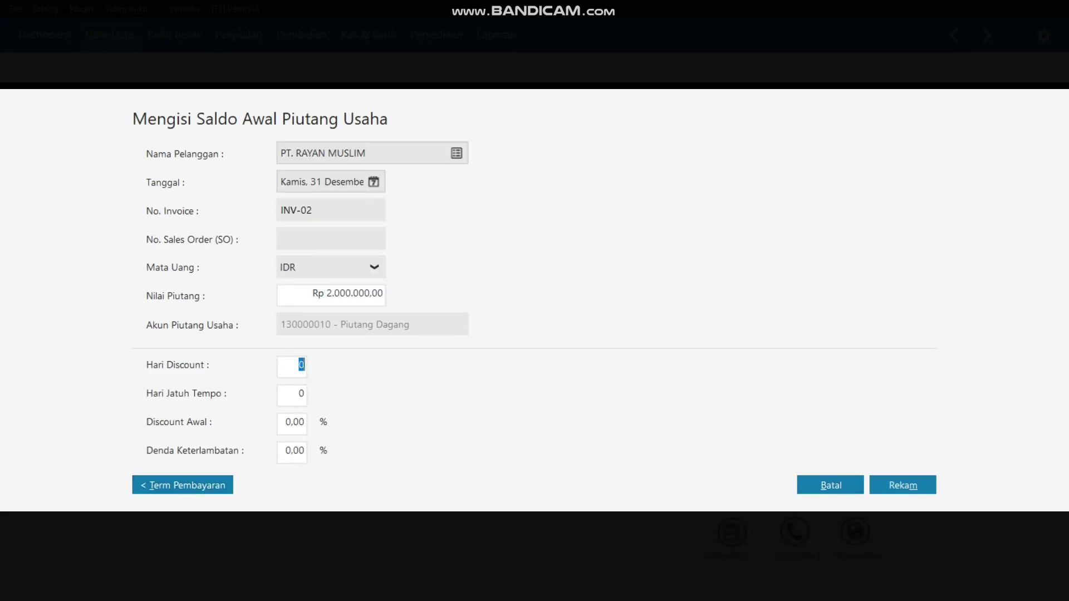
{"action": "type", "text": "10"}
{"action": "key", "text": "Tab"}
{"action": "type", "text": "30"}
{"action": "key", "text": "Tab"}
{"action": "type", "text": "2"}
{"action": "key", "text": "Tab"}
{"action": "key", "text": "alt+m"}
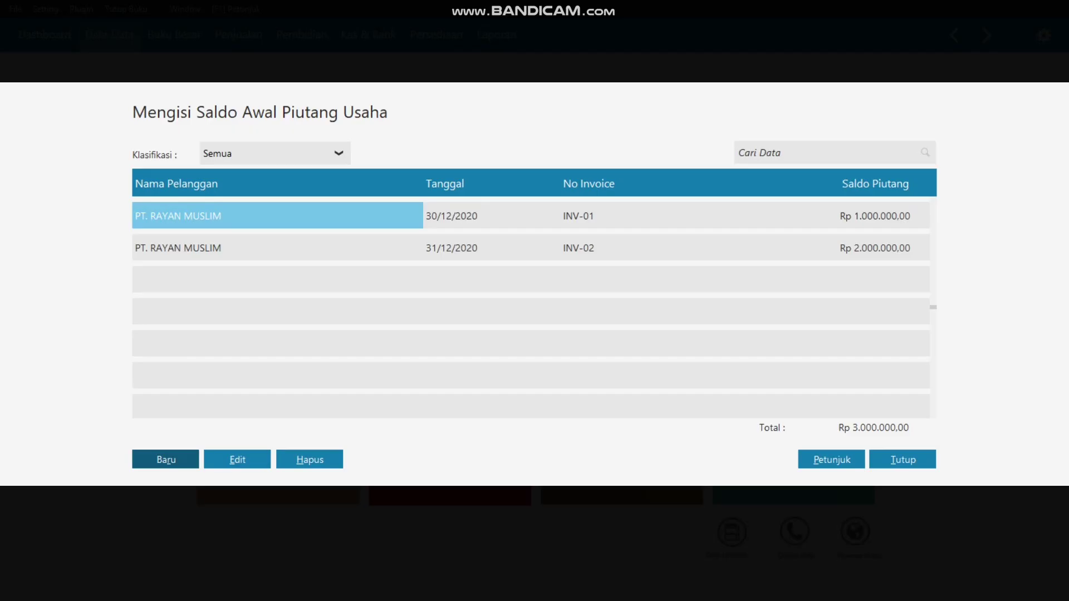
Step: Start an opening receivable entry for PT. SALSABILA MUSLIM dated 31 December 2020, checking the date in the PDF
{"action": "left_click", "coordinate": [166, 460]}
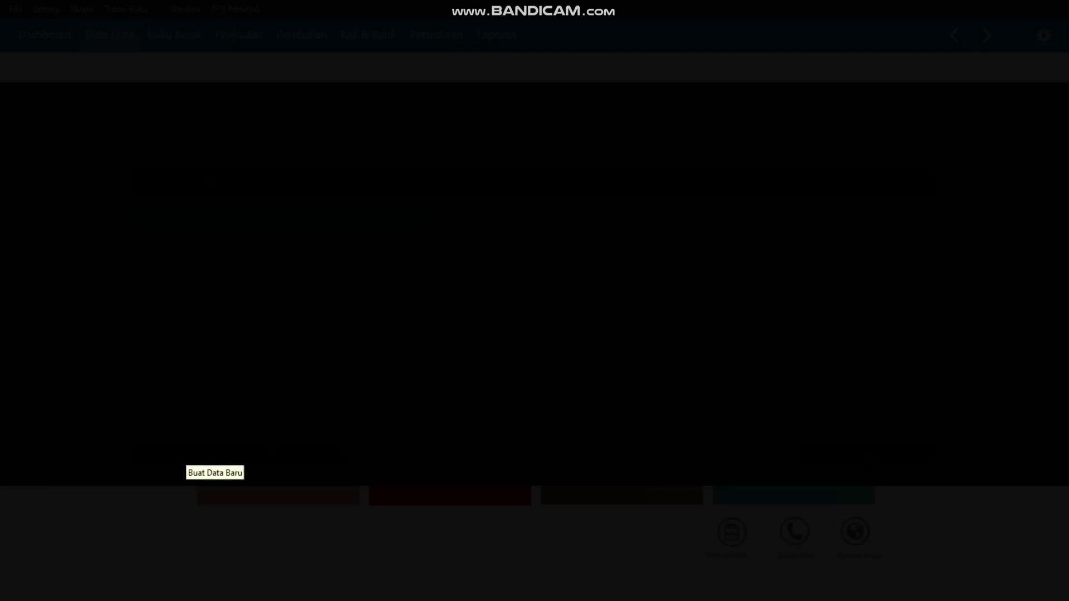
{"action": "left_click", "coordinate": [456, 200]}
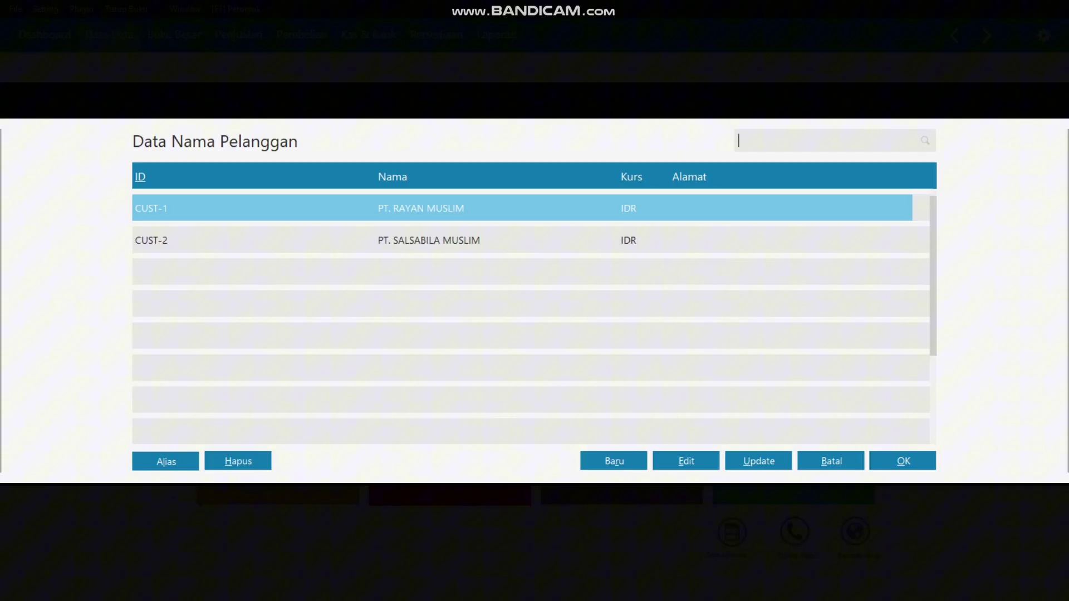
{"action": "left_click", "coordinate": [449, 240]}
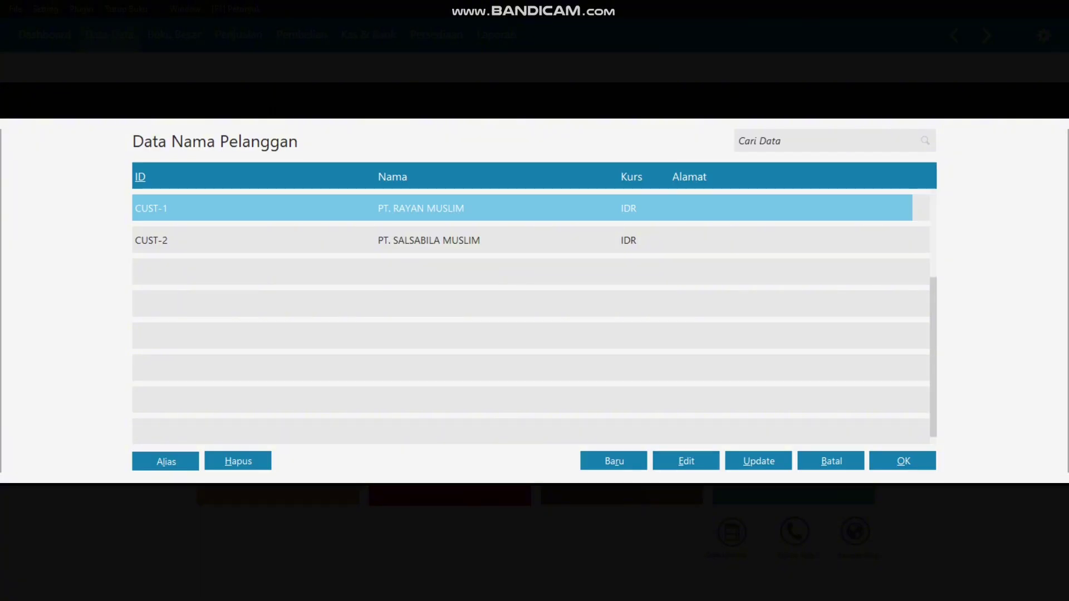
{"action": "key", "text": "Return"}
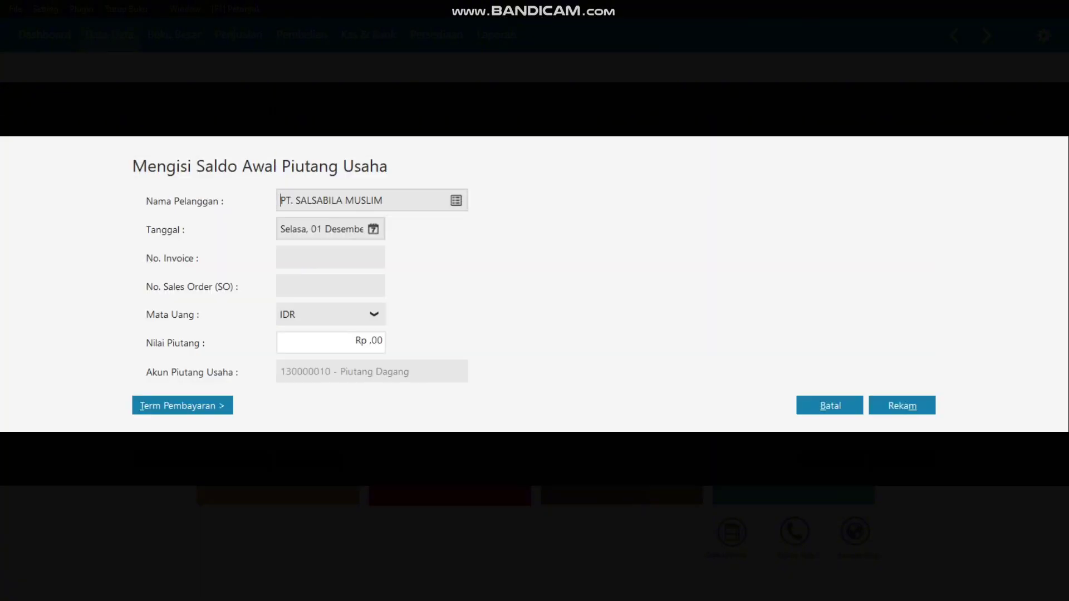
{"action": "key", "text": "alt+Tab"}
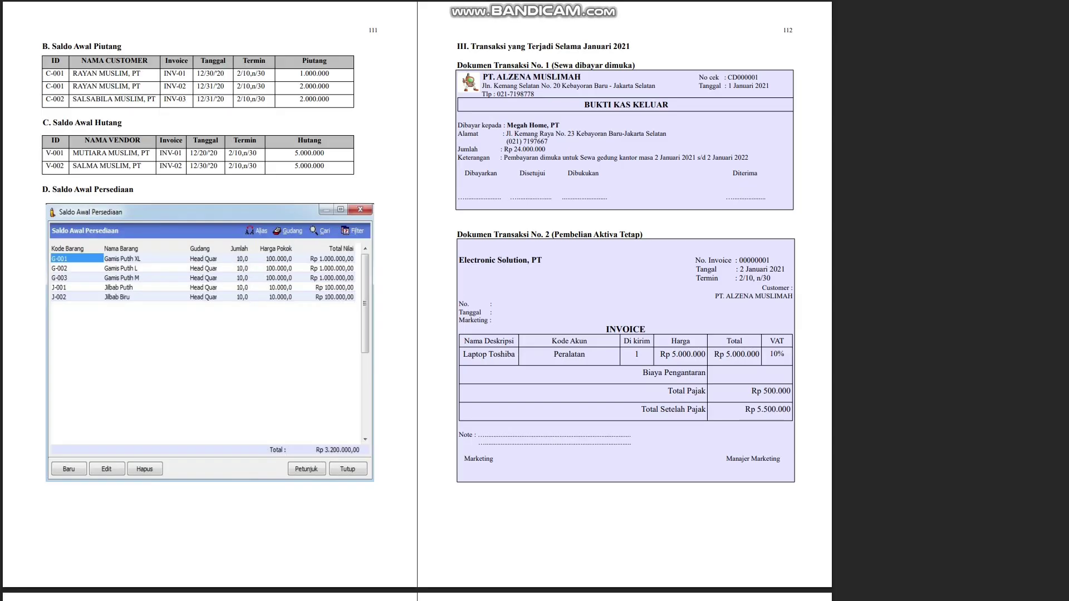
{"action": "key", "text": "alt+Tab"}
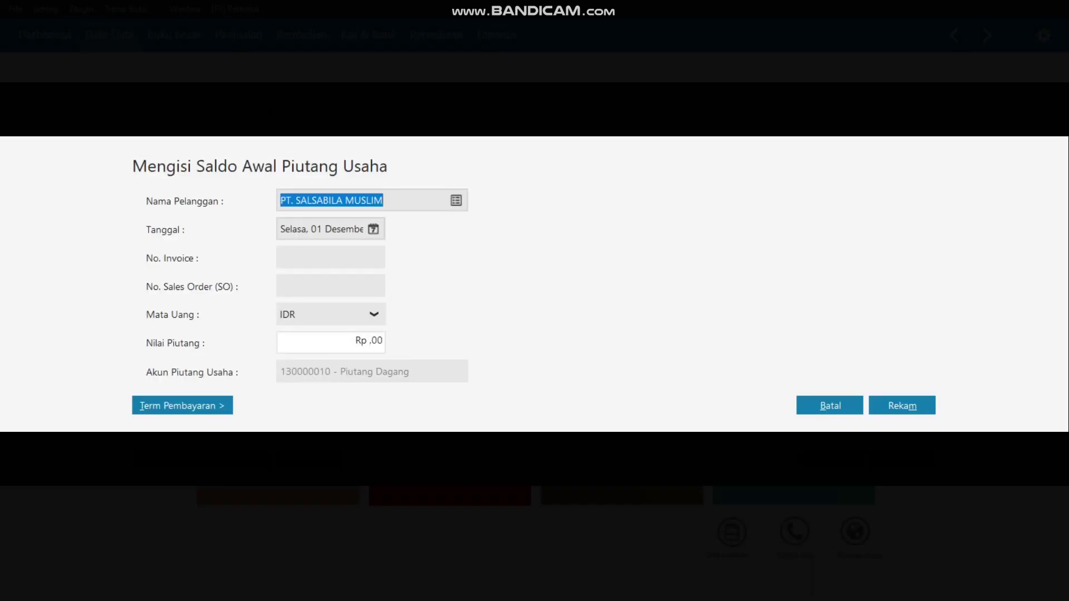
{"action": "left_click", "coordinate": [373, 229]}
{"action": "left_click", "coordinate": [483, 358]}
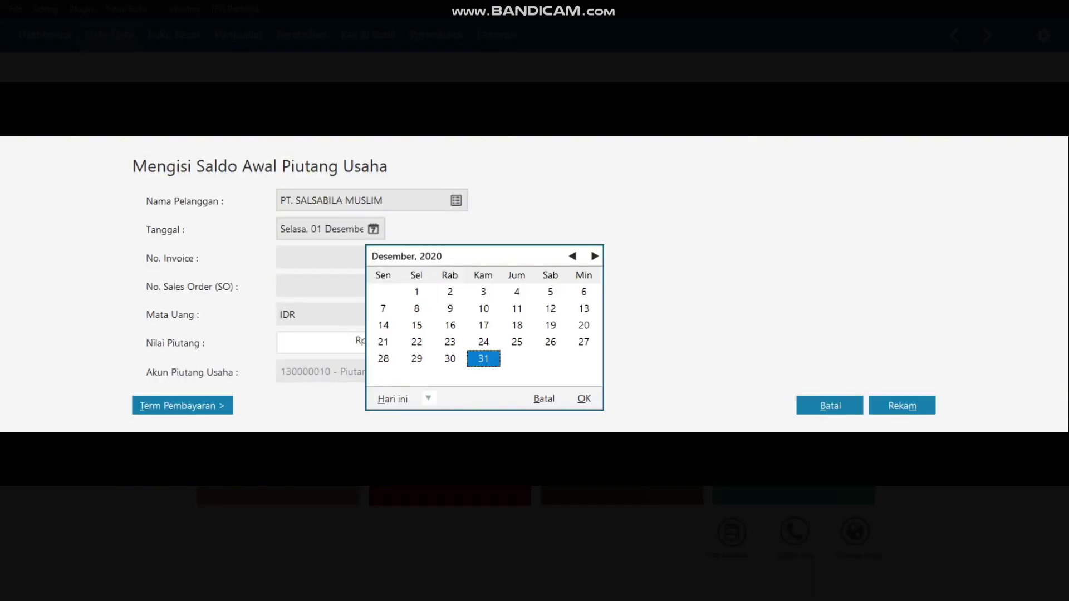
{"action": "key", "text": "Return"}
{"action": "key", "text": "Tab"}
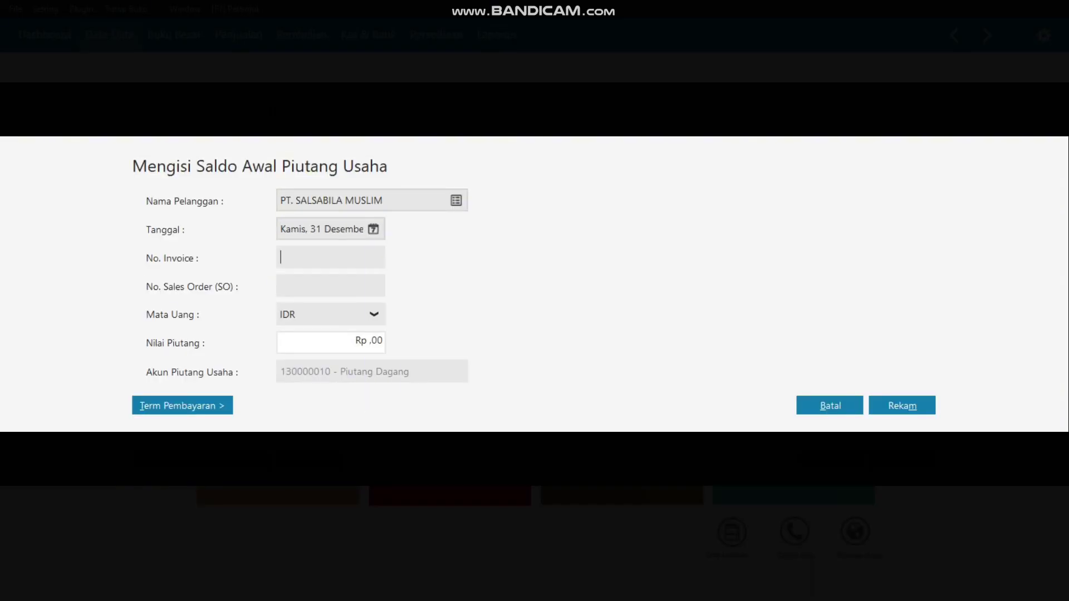
Step: Enter invoice number INV-03 and a receivable value of Rp 2.000.000, checking both against the Saldo Awal Piutang table in the PDF
{"action": "key", "text": "alt+Tab"}
{"action": "key", "text": "alt+Tab"}
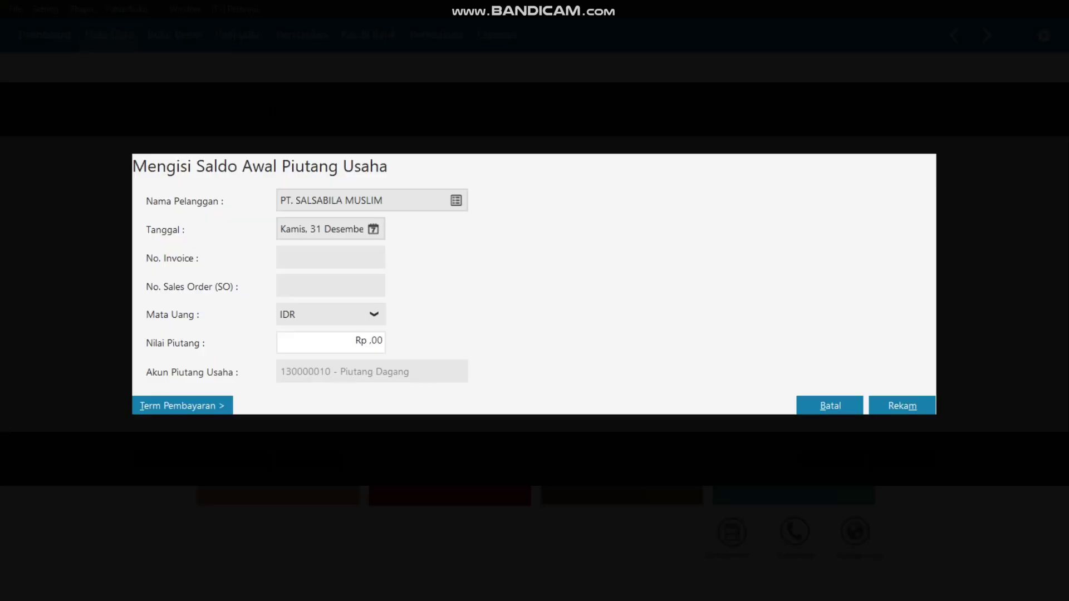
{"action": "type", "text": "INV-03"}
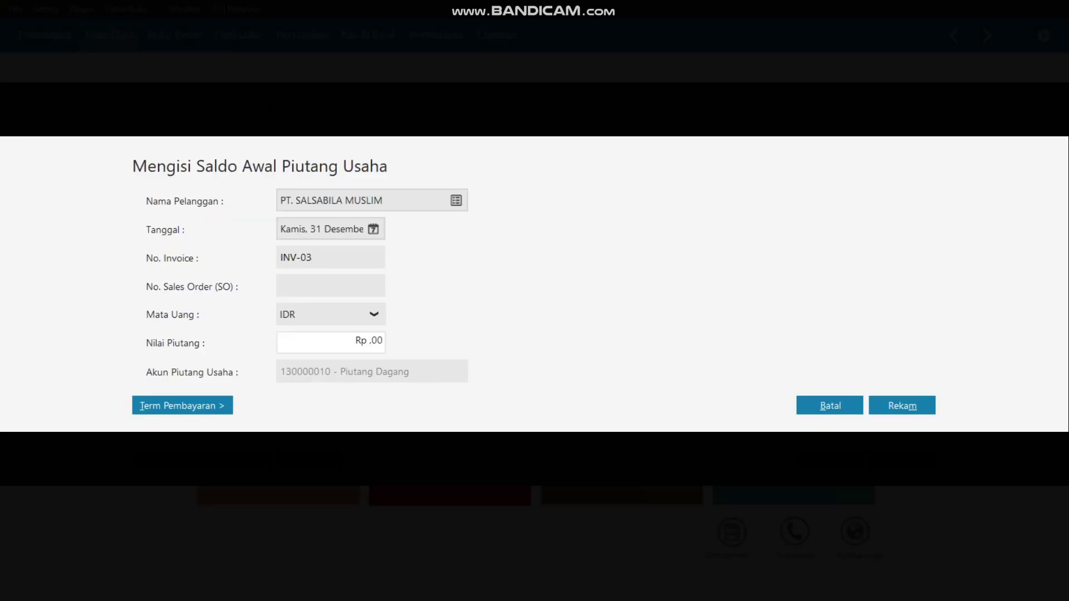
{"action": "key", "text": "Tab"}
{"action": "key", "text": "Tab"}
{"action": "key", "text": "Tab"}
{"action": "key", "text": "alt+Tab"}
{"action": "key", "text": "alt+Tab"}
{"action": "type", "text": "20000"}
{"action": "type", "text": "00"}
Step: Set the INV-03 payment terms to 10 discount days, 30 due days and a 2% early discount, and record the receivable
{"action": "key", "text": "alt+t"}
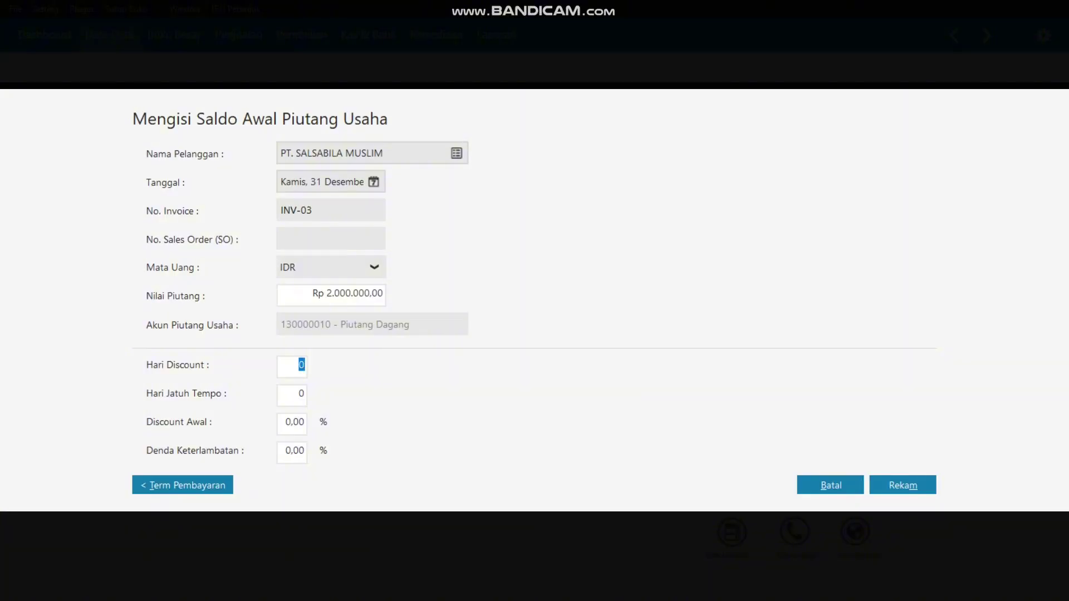
{"action": "type", "text": "1000"}
{"action": "key", "text": "BackSpace"}
{"action": "key", "text": "BackSpace"}
{"action": "key", "text": "Tab"}
{"action": "type", "text": "30"}
{"action": "key", "text": "Tab"}
{"action": "type", "text": "2"}
{"action": "left_click", "coordinate": [902, 485]}
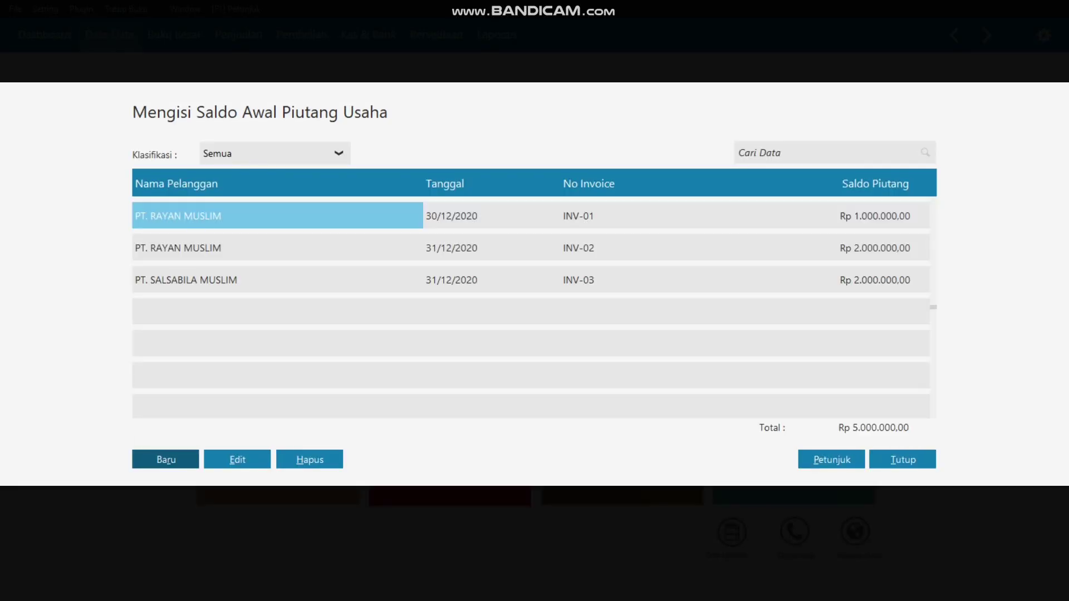
Step: Compare the receivables list with the PDF, close it, and open the Saldo Awal Hutang Usaha opening balances
{"action": "key", "text": "alt+Tab"}
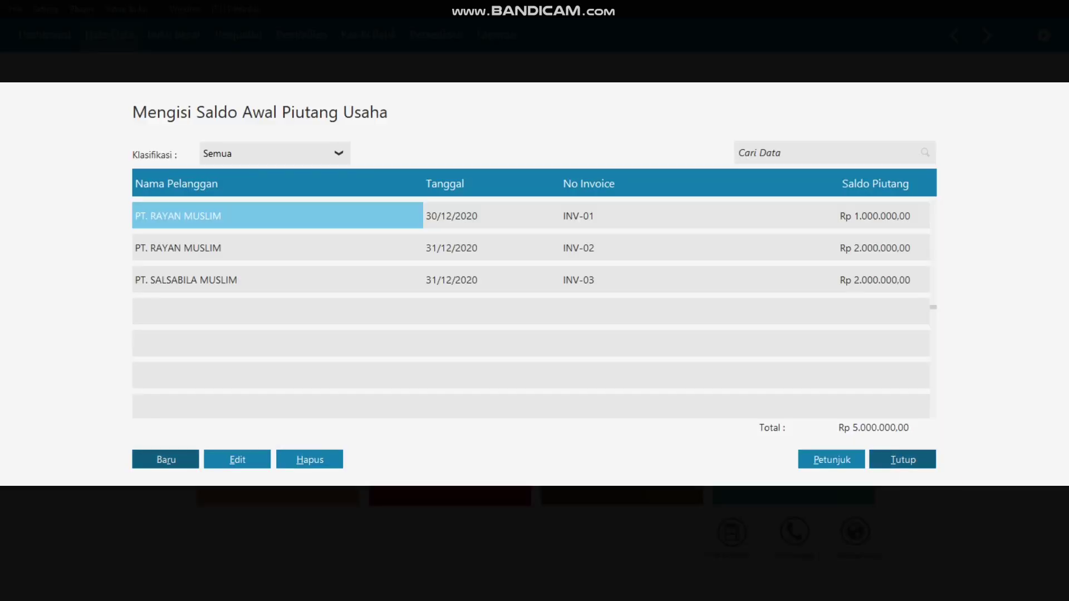
{"action": "left_click", "coordinate": [903, 459]}
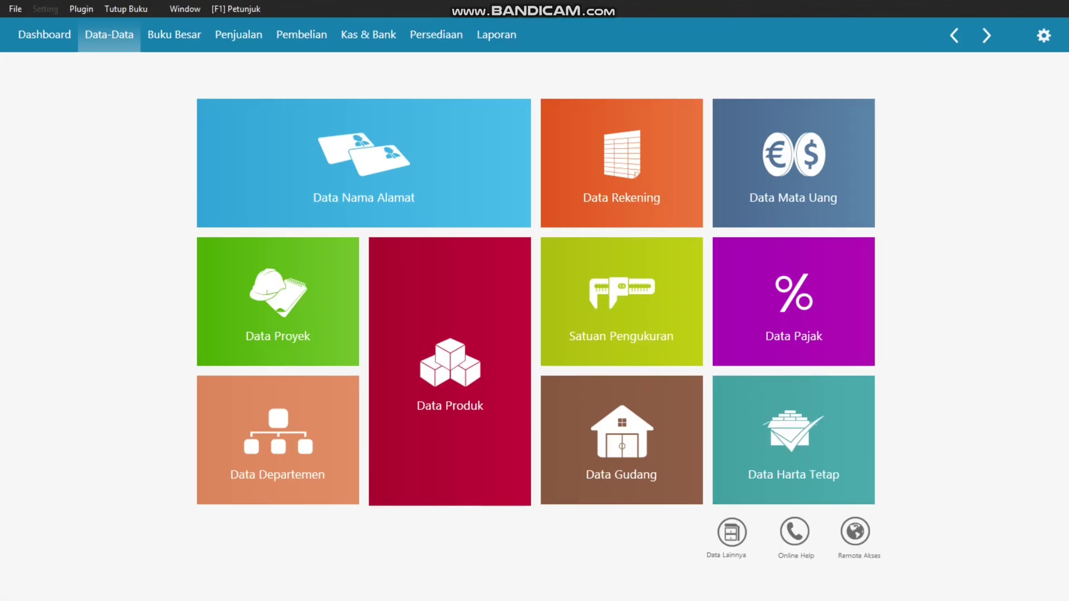
{"action": "key", "text": "alt+s"}
{"action": "key", "text": "Down"}
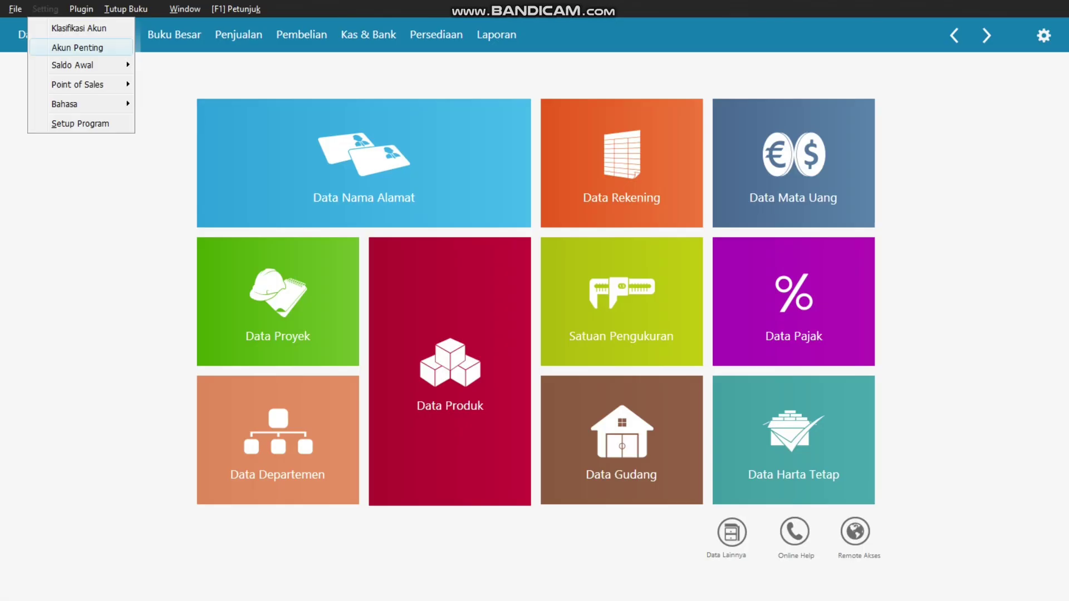
{"action": "key", "text": "Down"}
{"action": "key", "text": "Right"}
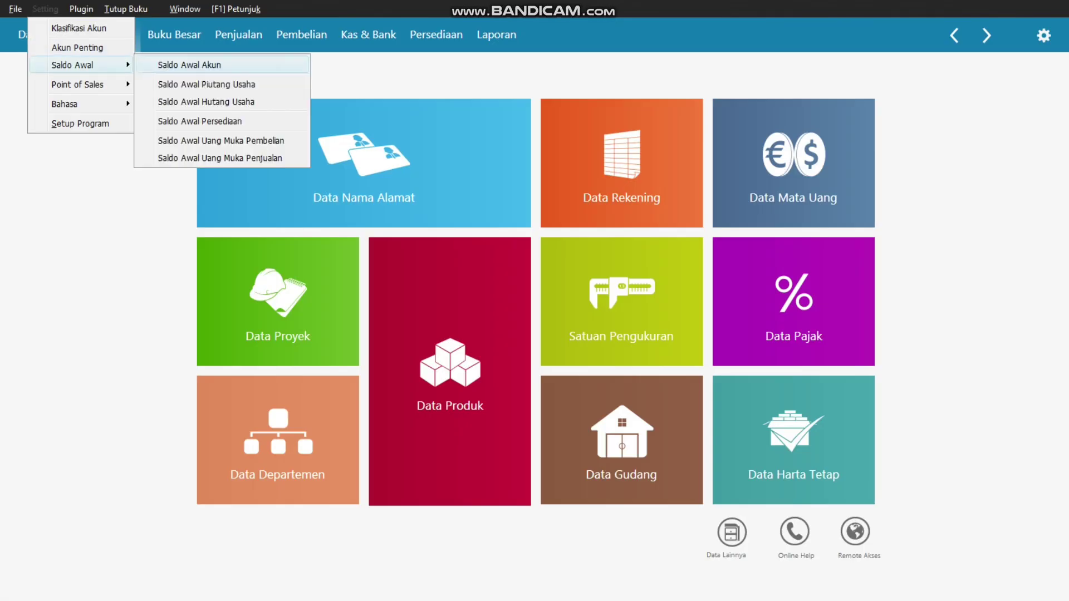
{"action": "key", "text": "Down"}
{"action": "key", "text": "Down"}
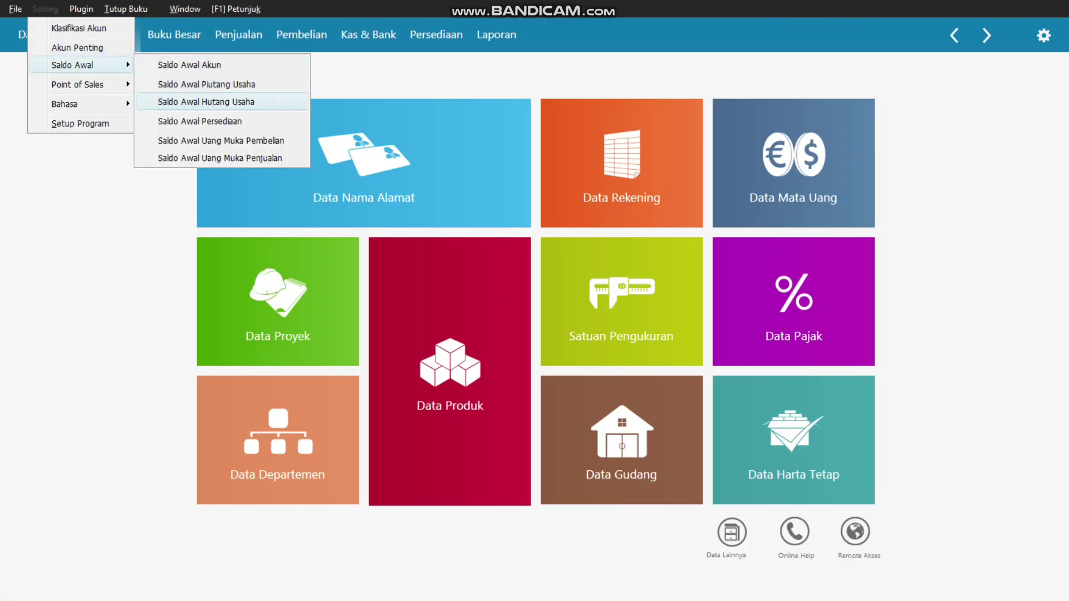
{"action": "key", "text": "Return"}
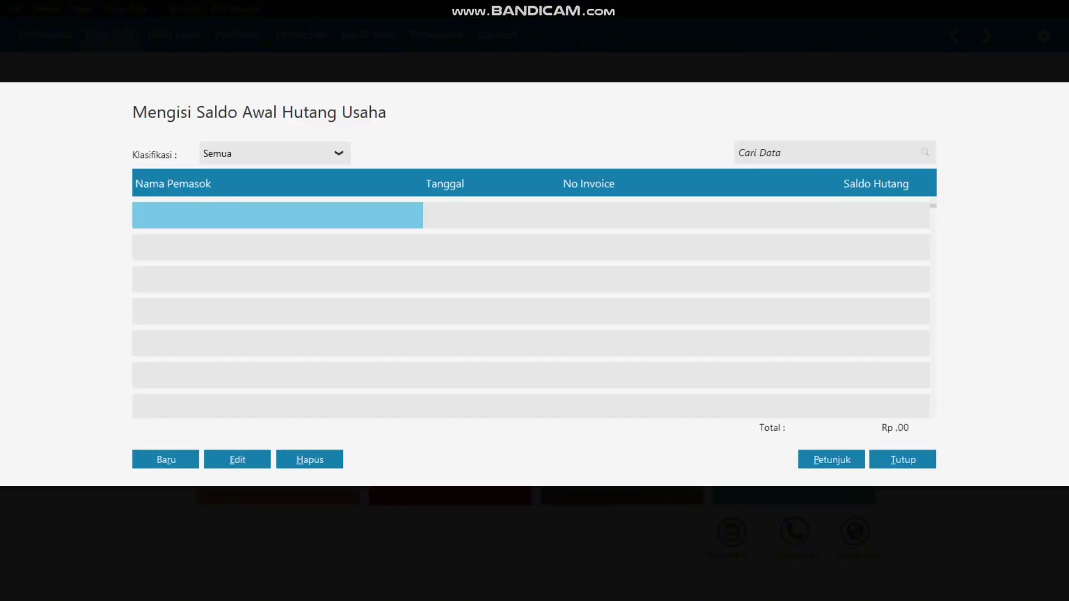
{"action": "key", "text": "alt+Tab"}
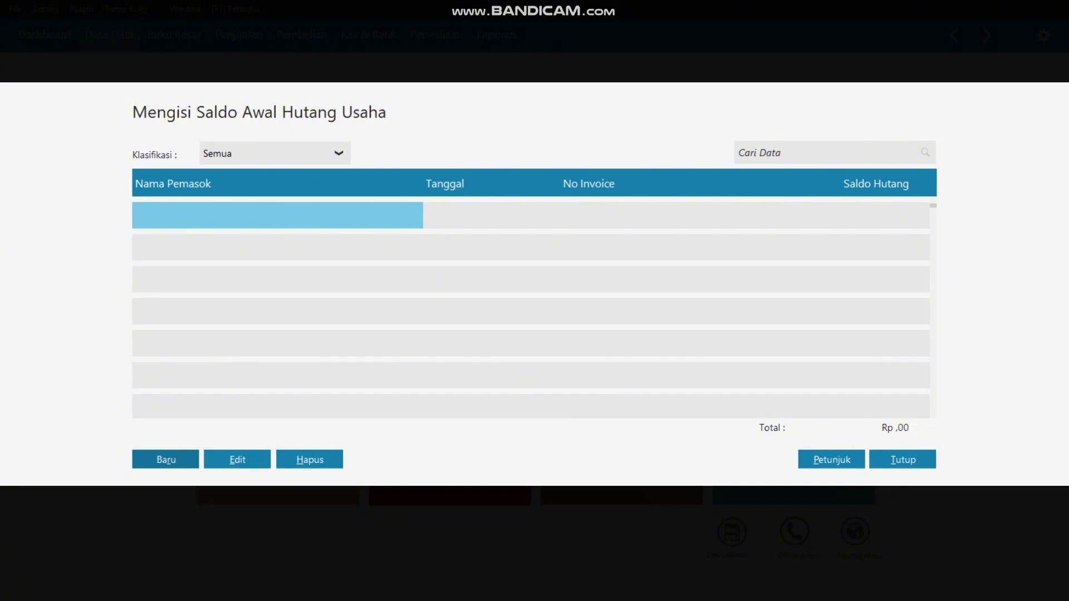
Step: Start an opening payable entry for PT. MUTIARA MUSLIM dated 20 December 2020, checking the date in the PDF
{"action": "left_click", "coordinate": [170, 462]}
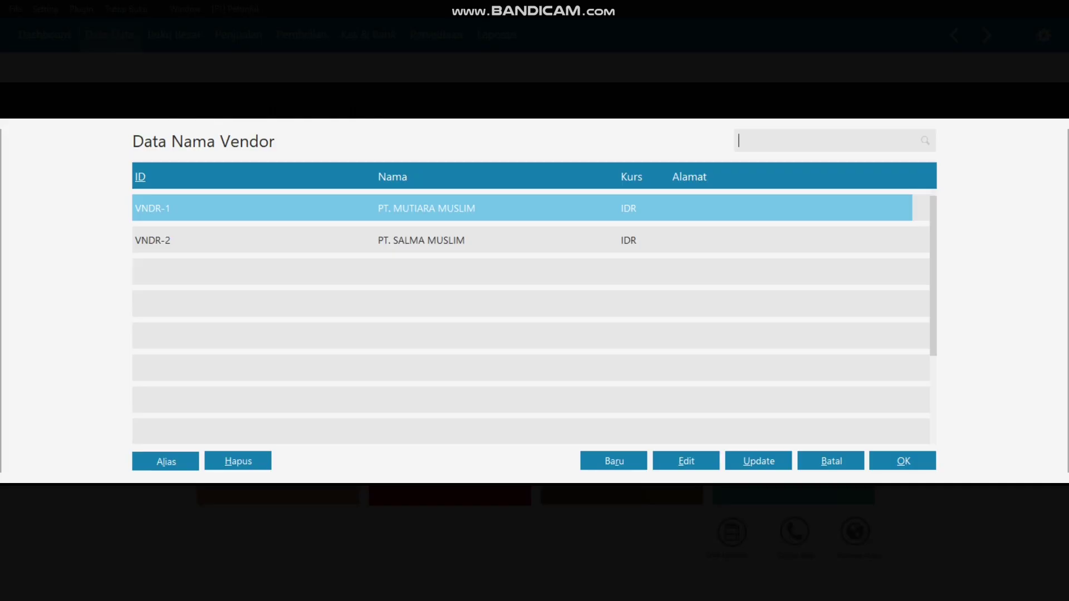
{"action": "key", "text": "Return"}
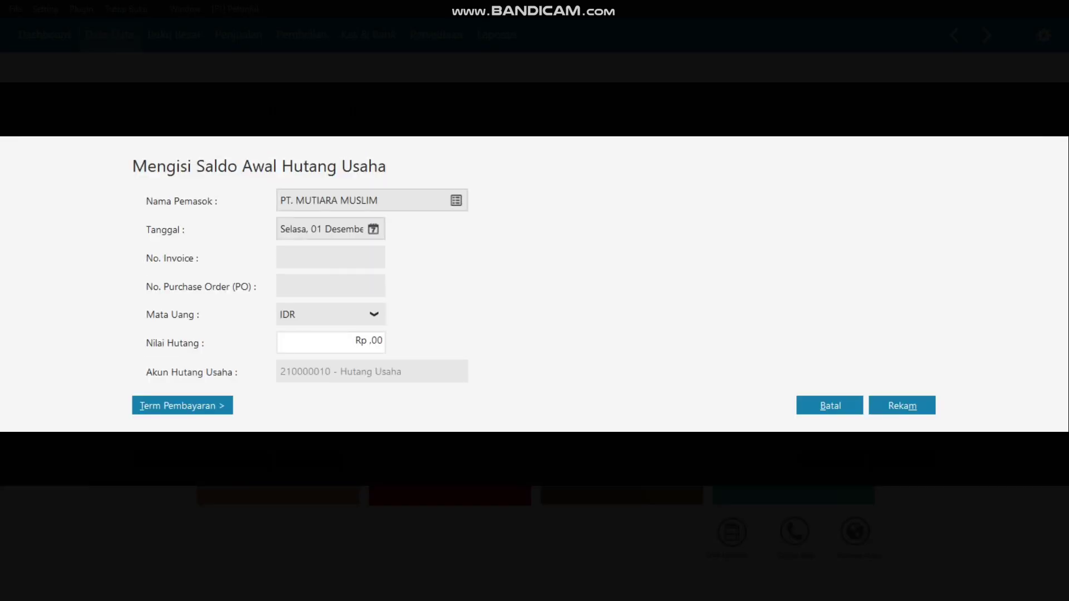
{"action": "key", "text": "alt+Tab"}
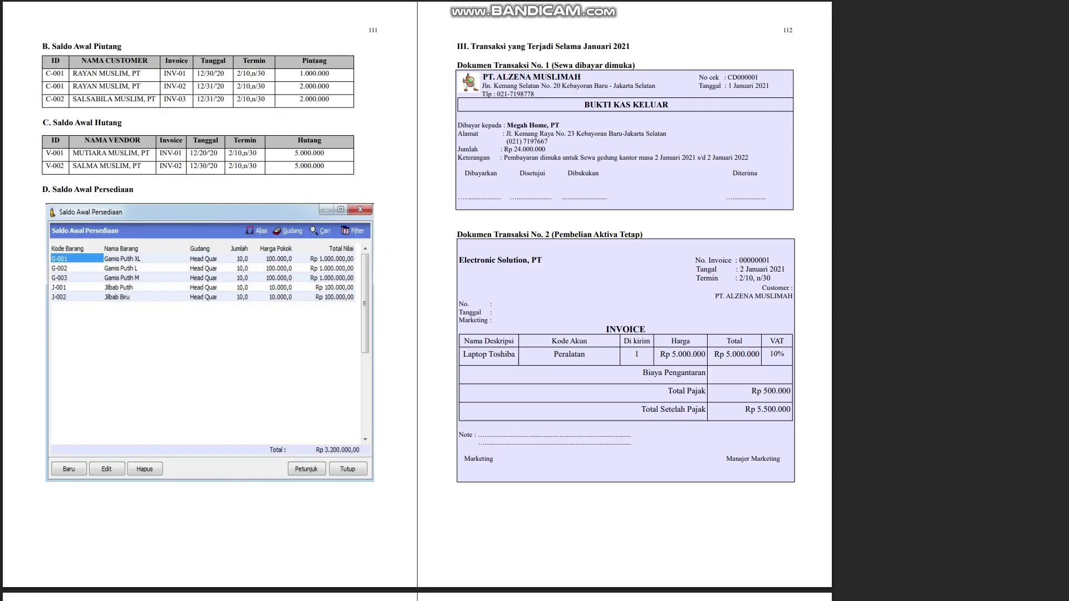
{"action": "key", "text": "alt+Tab"}
{"action": "key", "text": "Tab"}
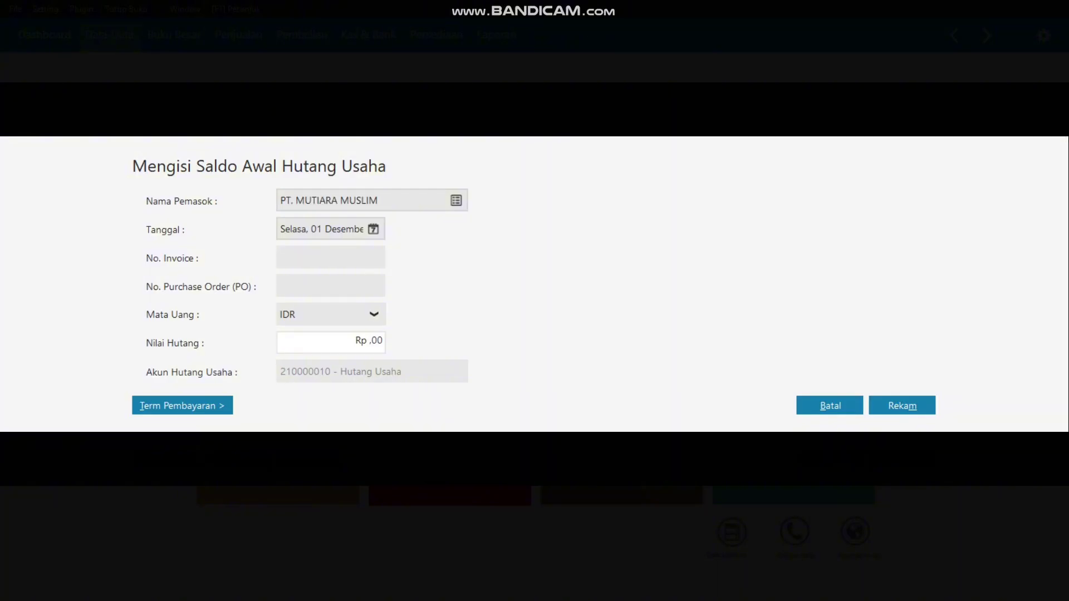
{"action": "key", "text": "alt+Down"}
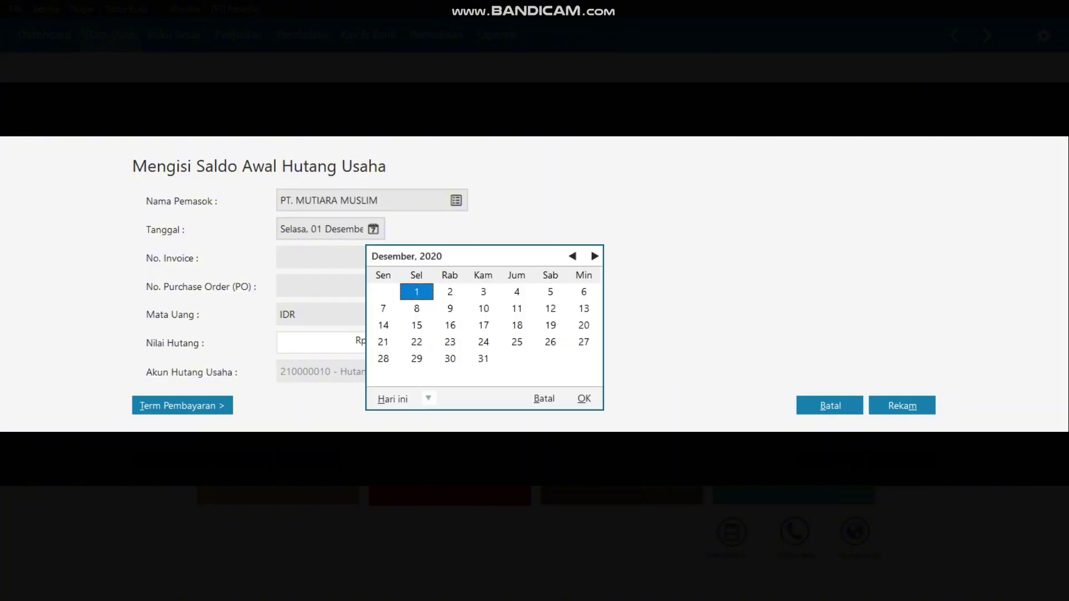
{"action": "left_click", "coordinate": [583, 325]}
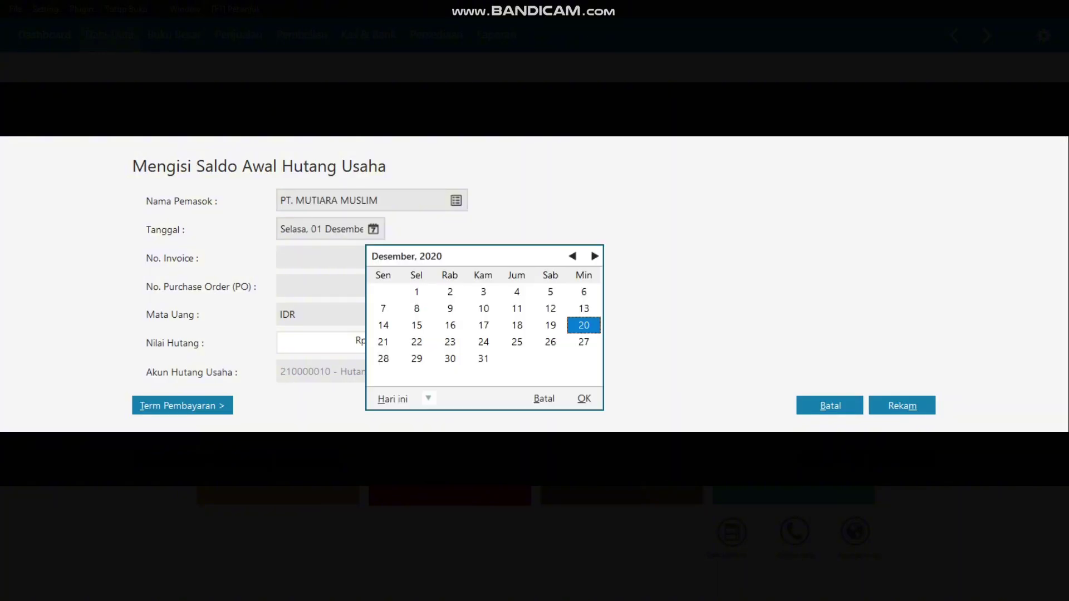
{"action": "key", "text": "Return"}
{"action": "key", "text": "Tab"}
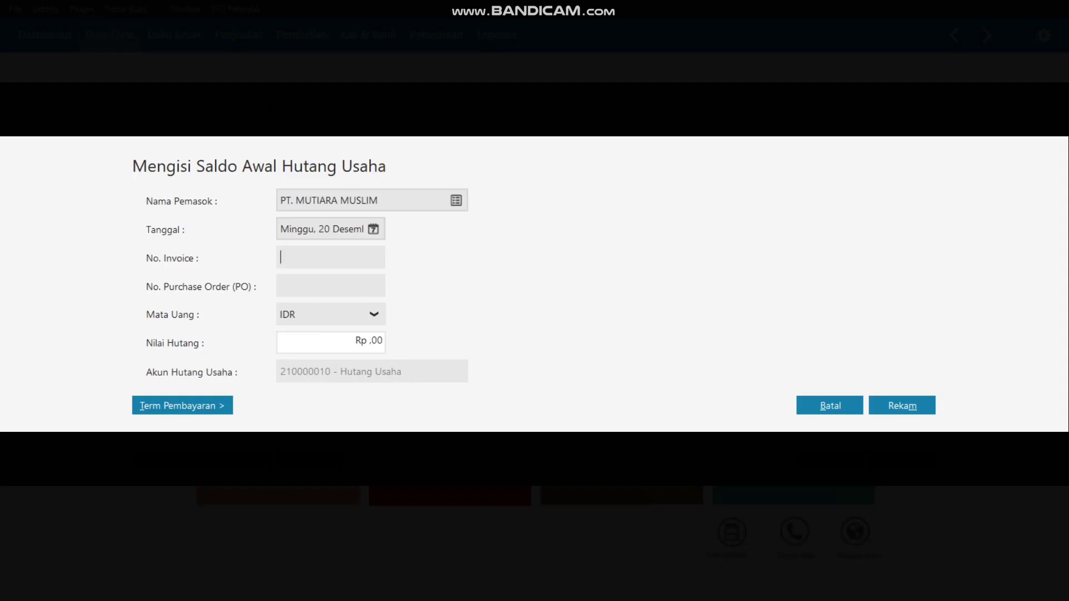
Step: Enter invoice number INV-01 and a payable value of Rp 5.000.000, checking both against the Saldo Awal Hutang table in the PDF
{"action": "key", "text": "alt+Tab"}
{"action": "key", "text": "alt+Tab"}
{"action": "type", "text": "INV-01"}
{"action": "key", "text": "Tab"}
{"action": "key", "text": "Tab"}
{"action": "key", "text": "Tab"}
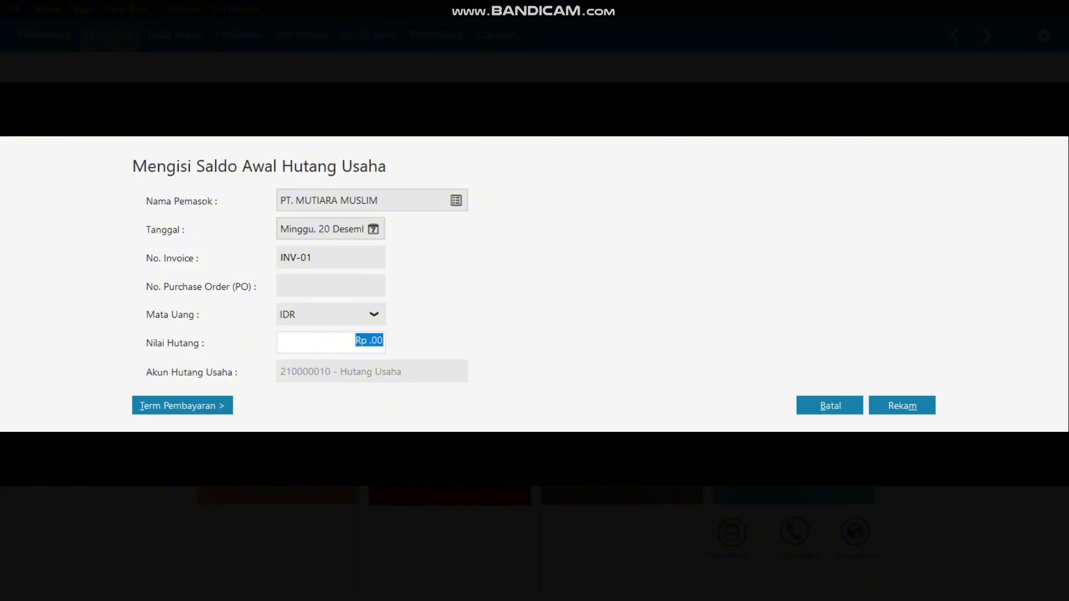
{"action": "key", "text": "alt+Tab"}
{"action": "key", "text": "alt+Tab"}
{"action": "type", "text": "5.000.0"}
{"action": "type", "text": "00,00"}
{"action": "key", "text": "Tab"}
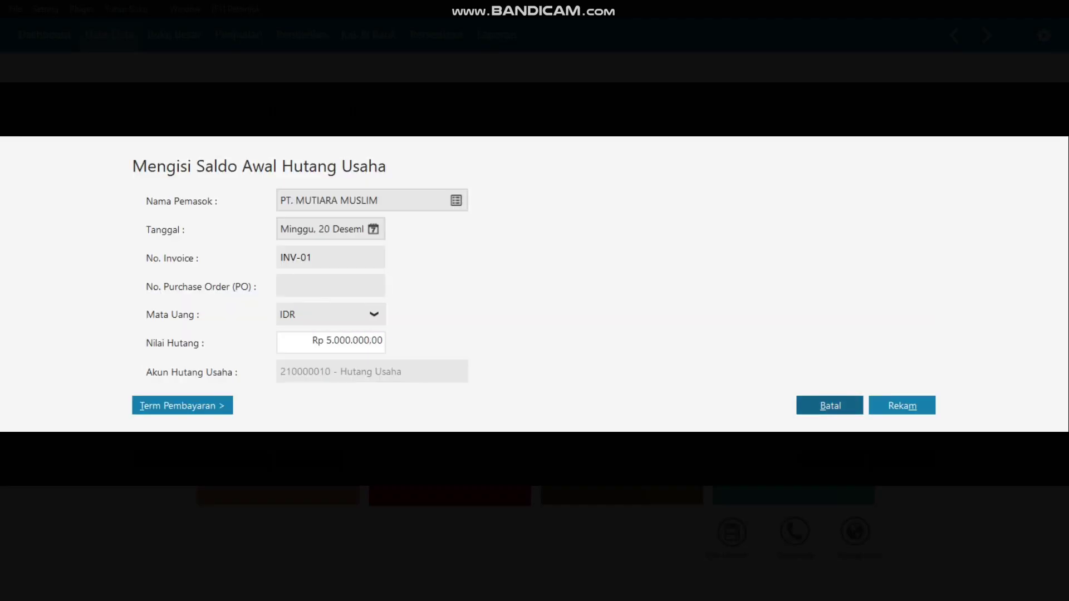
Step: Check the INV-01 terms in the PDF, set 10 discount days, 30 due days and a 2% early discount, and record the payable
{"action": "key", "text": "alt+Tab"}
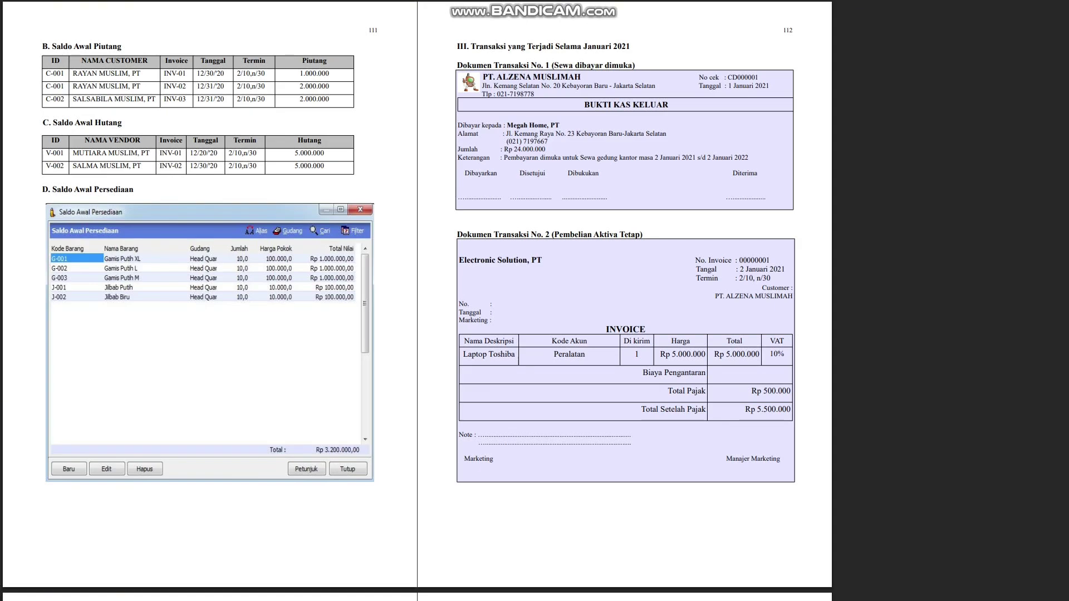
{"action": "left_click", "coordinate": [813, 584]}
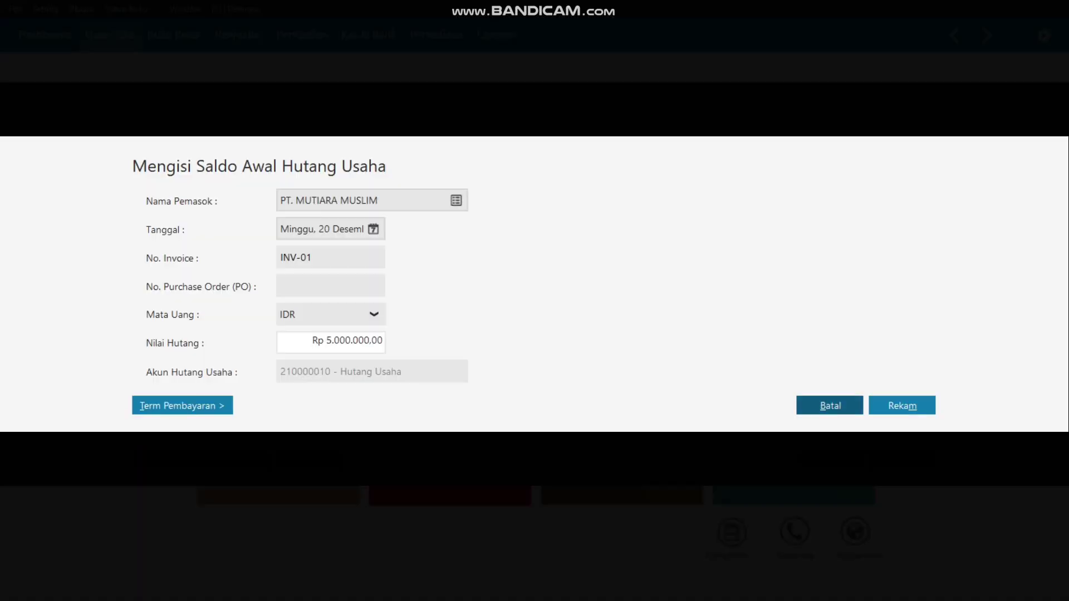
{"action": "left_click", "coordinate": [182, 405]}
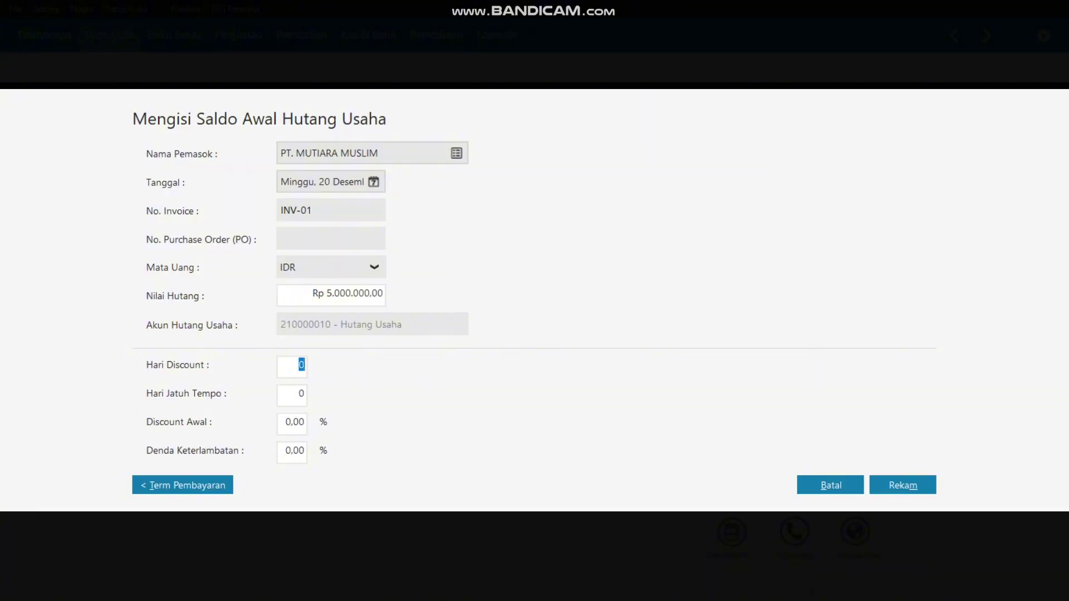
{"action": "type", "text": "10"}
{"action": "key", "text": "Tab"}
{"action": "type", "text": "30"}
{"action": "key", "text": "Tab"}
{"action": "type", "text": "2"}
{"action": "key", "text": "Tab"}
{"action": "key", "text": "alt+m"}
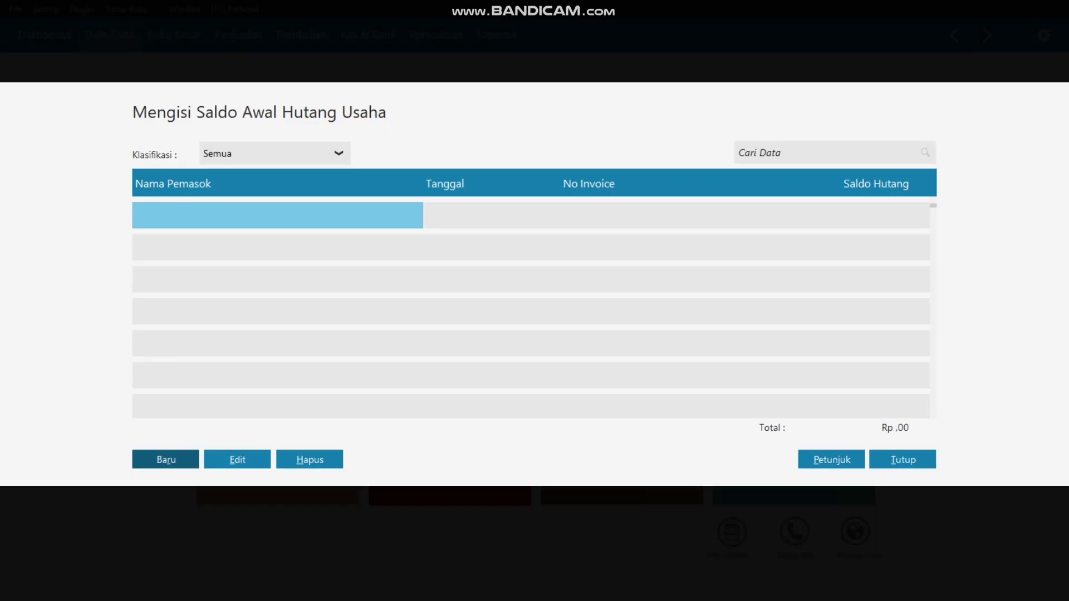
Step: Start an opening payable entry for PT. SALMA MUSLIM dated 30 December 2020, checking the date in the PDF
{"action": "key", "text": "alt+r"}
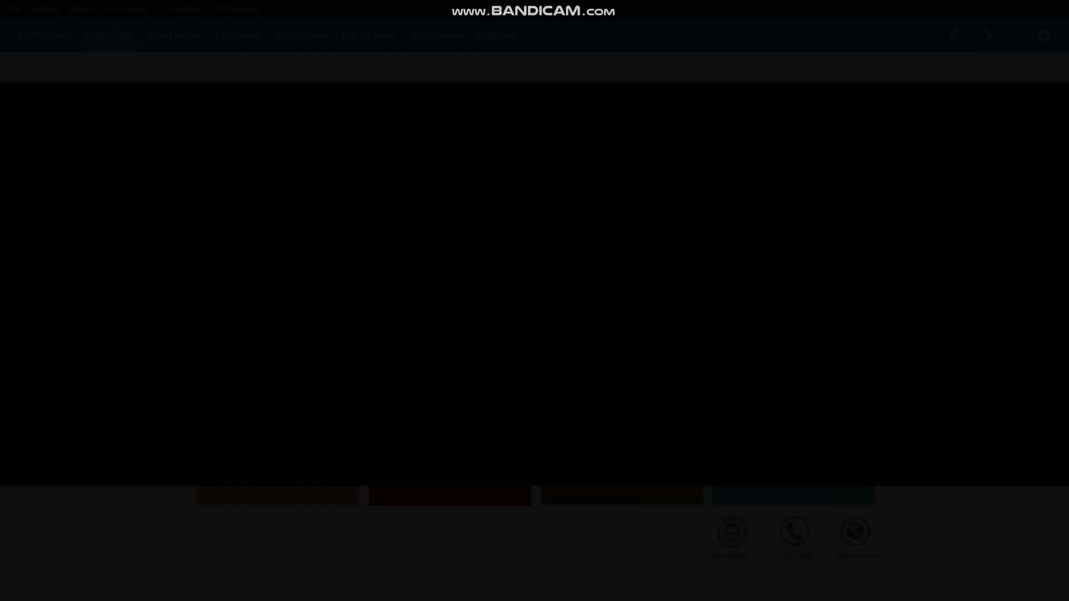
{"action": "key", "text": "alt+b"}
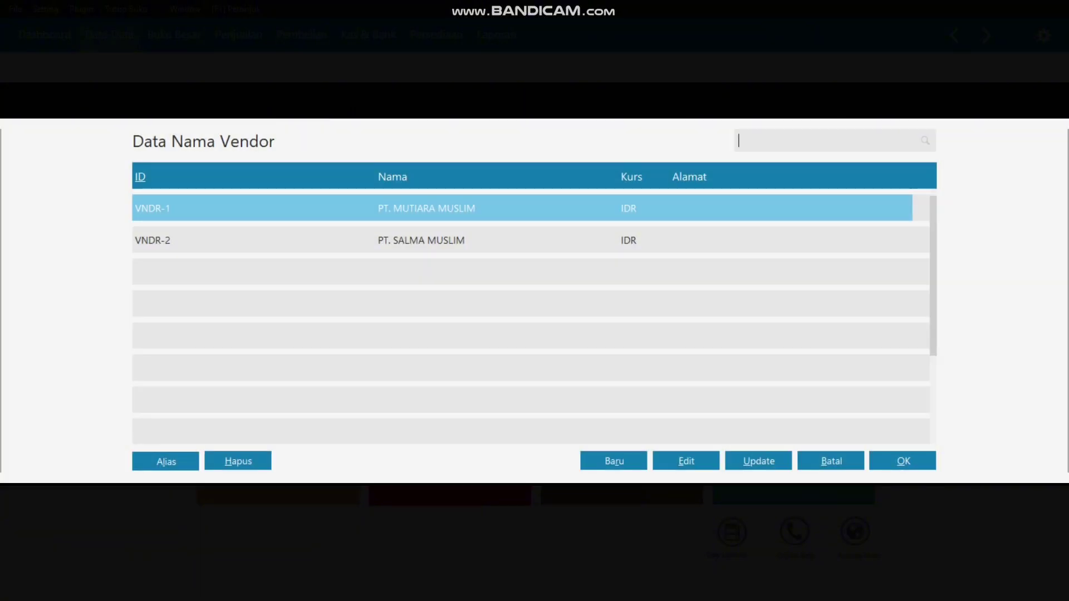
{"action": "key", "text": "Down"}
{"action": "key", "text": "Return"}
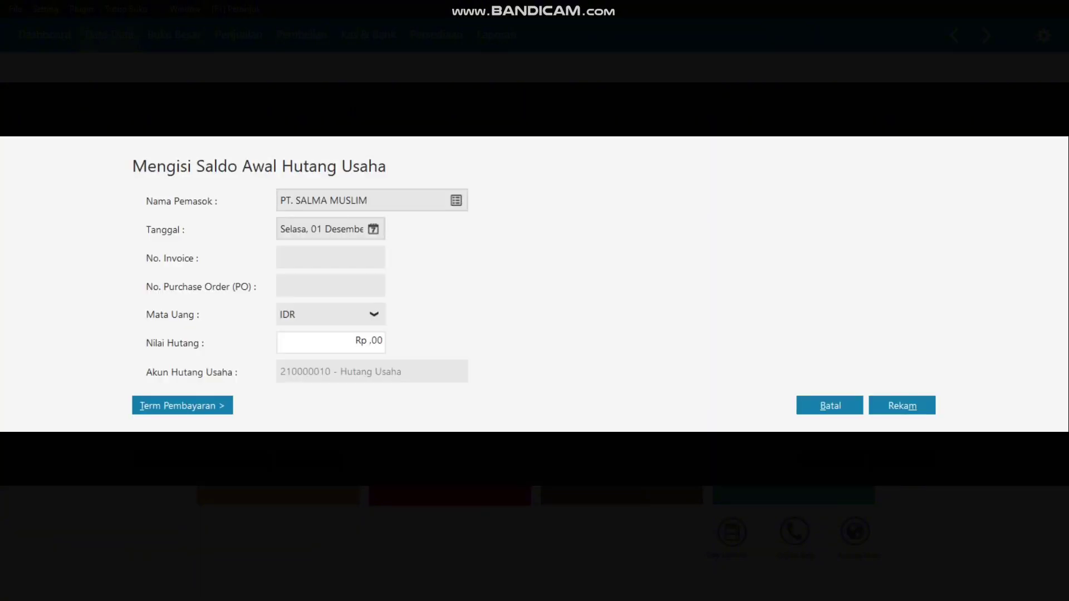
{"action": "key", "text": "alt+Tab"}
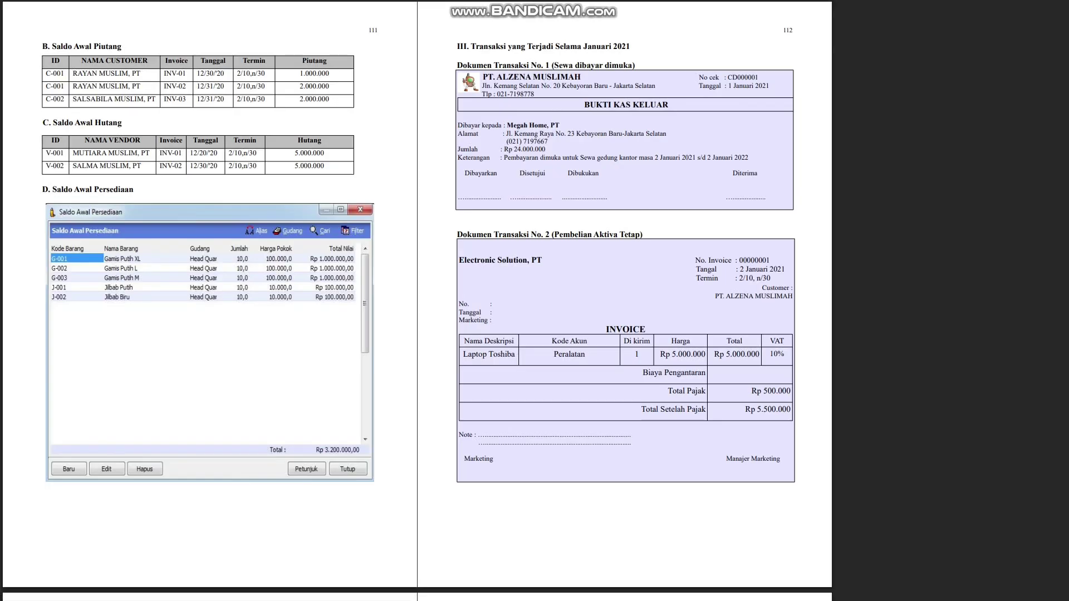
{"action": "key", "text": "alt+Tab"}
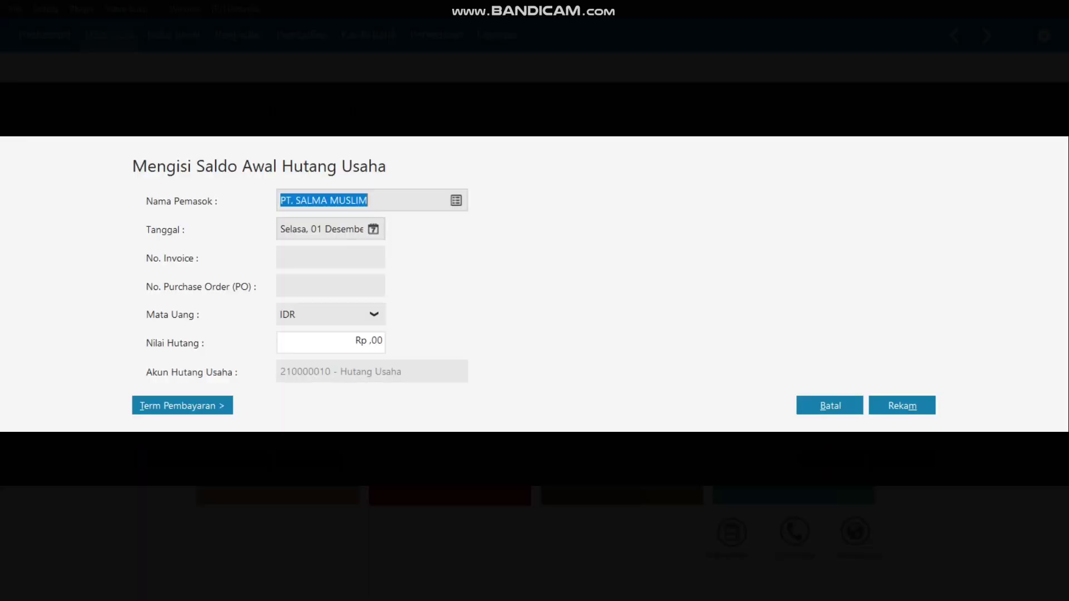
{"action": "left_click", "coordinate": [373, 229]}
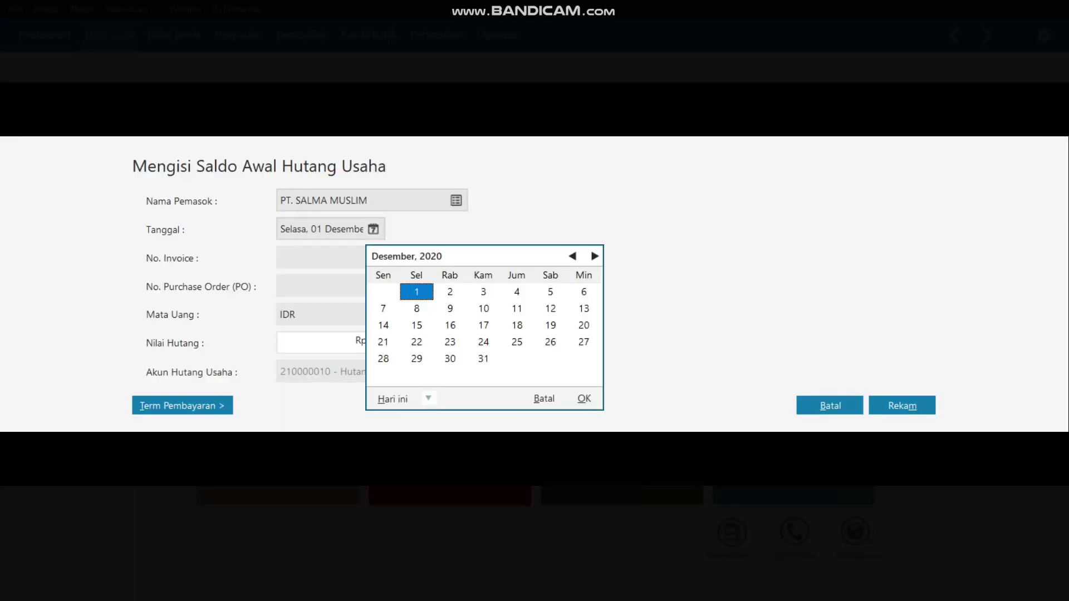
{"action": "left_click", "coordinate": [450, 358]}
{"action": "key", "text": "Return"}
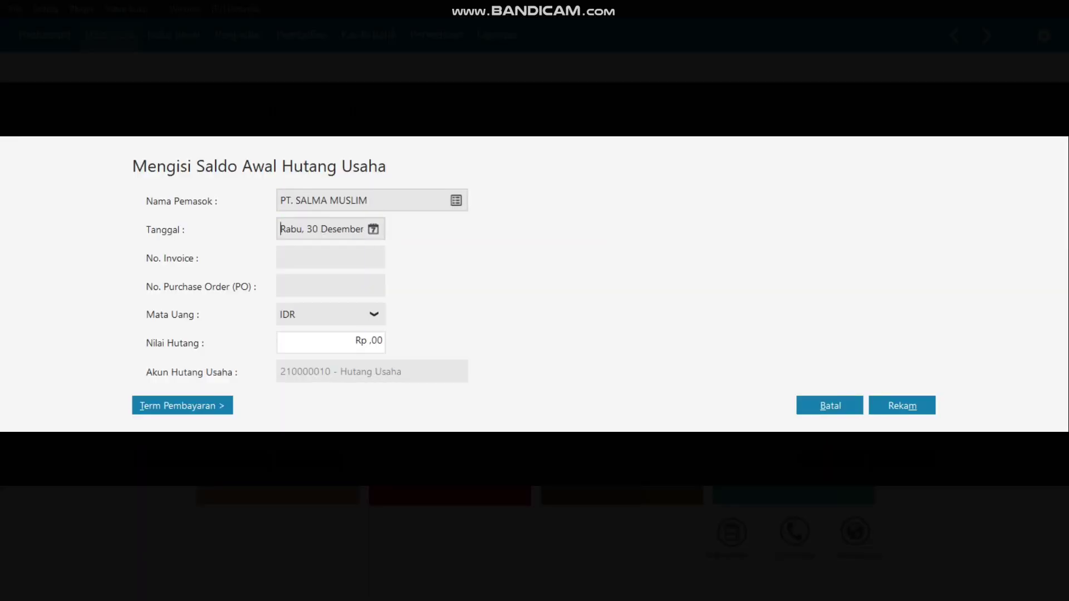
Step: Enter invoice number INV-02 and a payable value of Rp 5.000.000, checking both against the Saldo Awal Hutang table in the PDF
{"action": "key", "text": "Tab"}
{"action": "key", "text": "alt+Tab"}
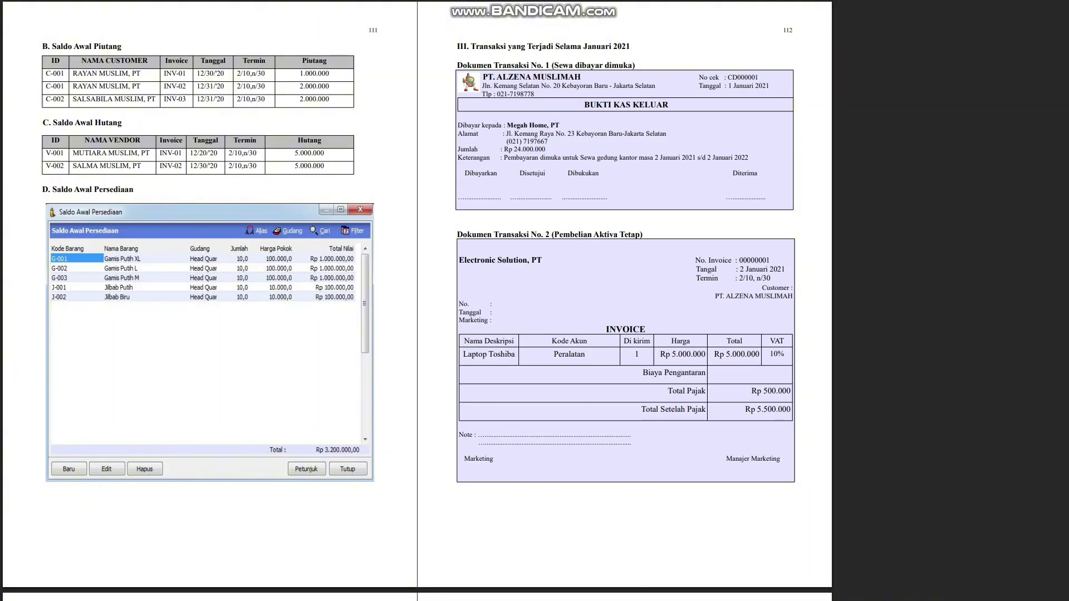
{"action": "key", "text": "alt+Tab"}
{"action": "type", "text": "INV-02"}
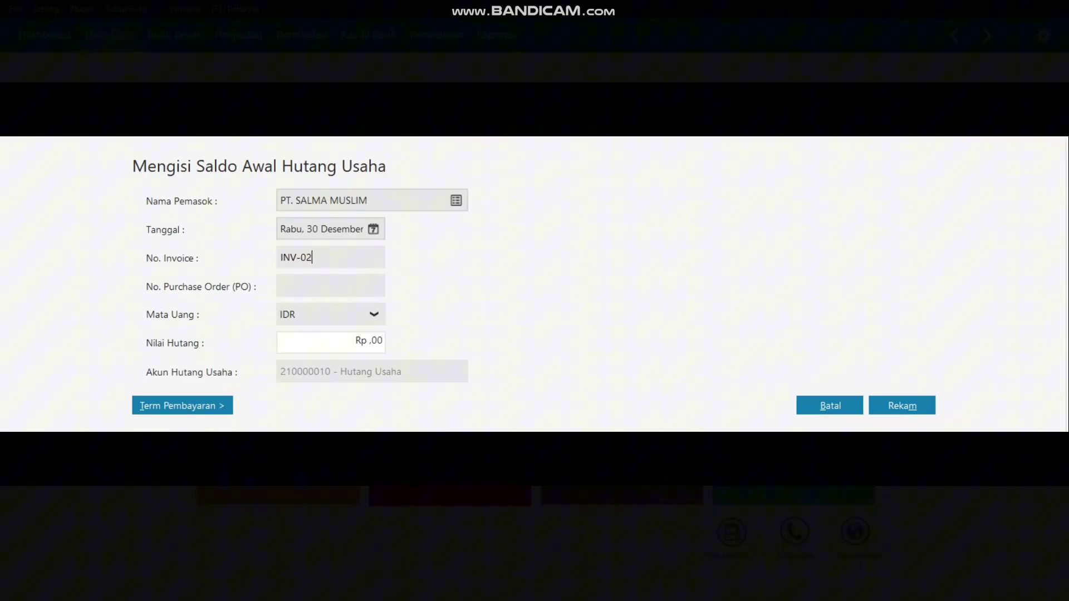
{"action": "left_click", "coordinate": [334, 342]}
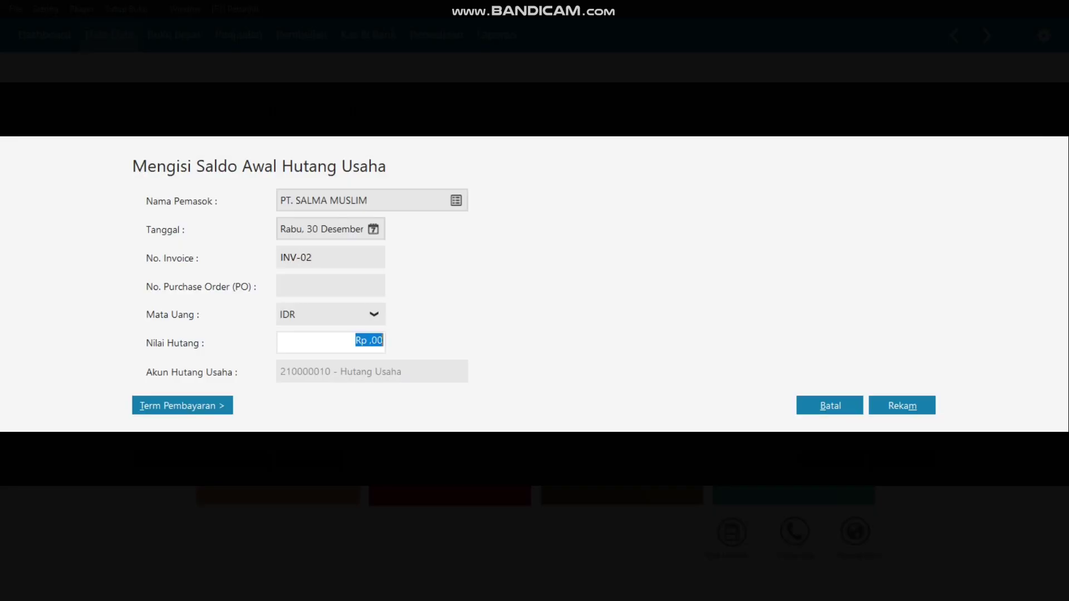
{"action": "key", "text": "alt+Tab"}
{"action": "key", "text": "alt+Tab"}
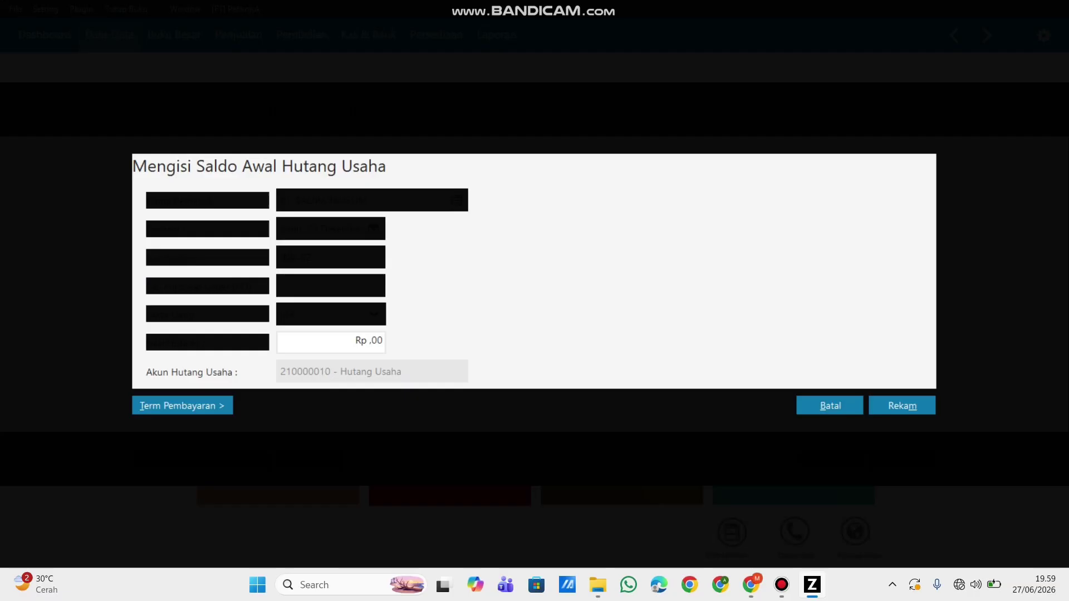
{"action": "type", "text": "5.000.000"}
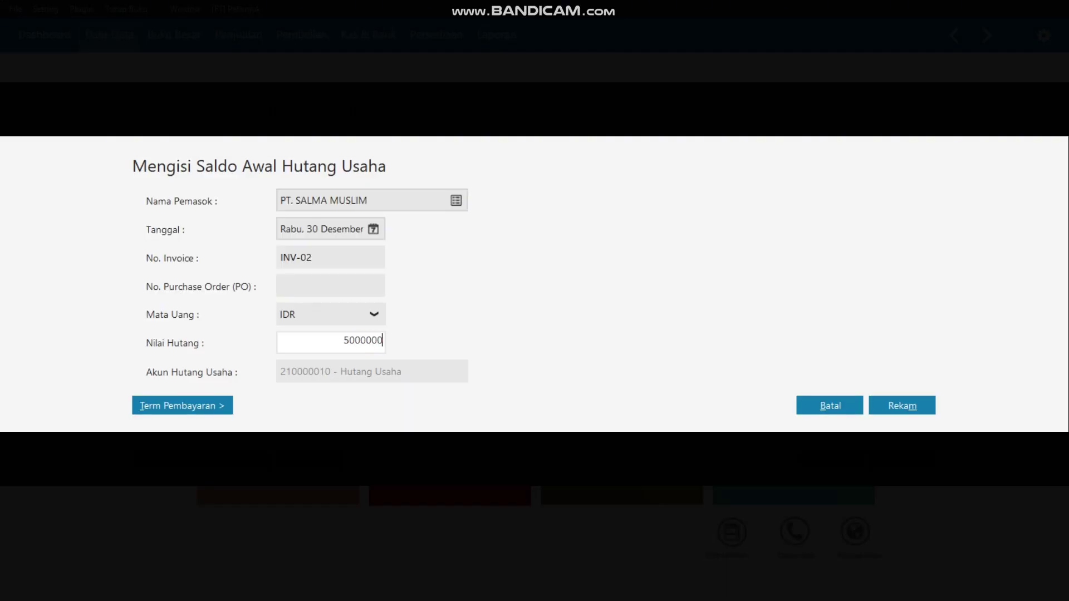
{"action": "key", "text": "Tab"}
Step: Set the INV-02 payment terms to 10 discount days, 30 due days and a 2% early discount, and record the payable
{"action": "key", "text": "alt+t"}
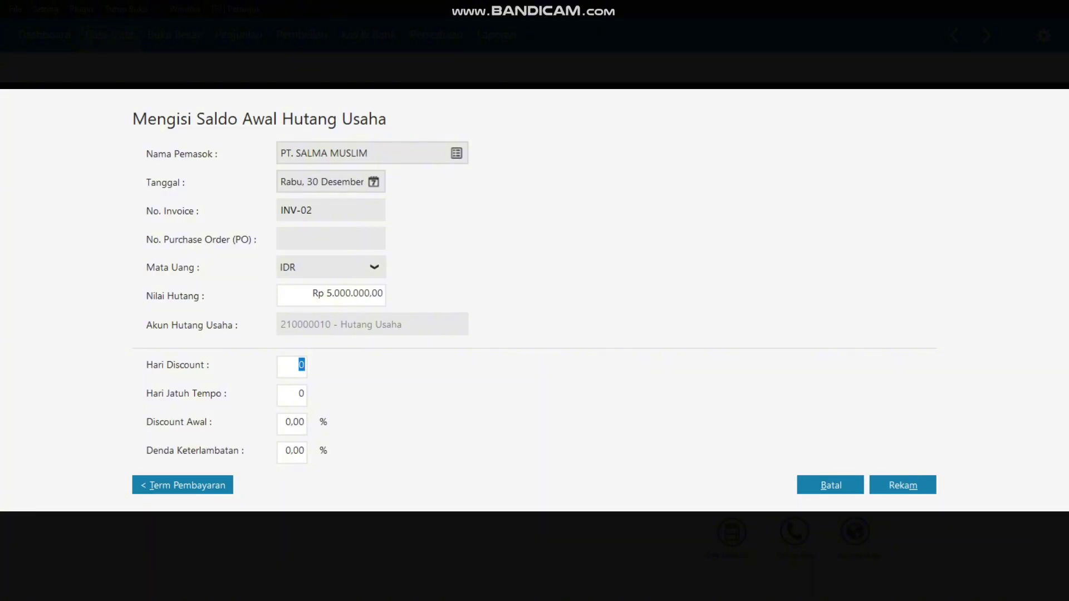
{"action": "type", "text": "10"}
{"action": "key", "text": "Tab"}
{"action": "type", "text": "30"}
{"action": "key", "text": "Tab"}
{"action": "type", "text": "2"}
{"action": "key", "text": "alt+m"}
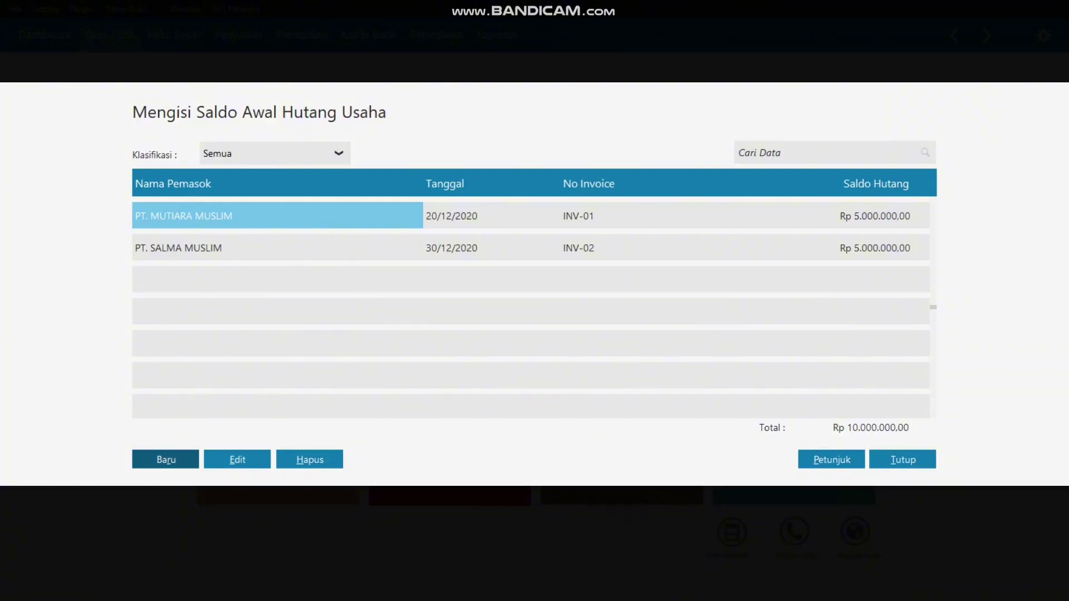
Step: Compare the opening payables list with the Saldo Awal Hutang table in the PDF and close the list
{"action": "key", "text": "alt+Tab"}
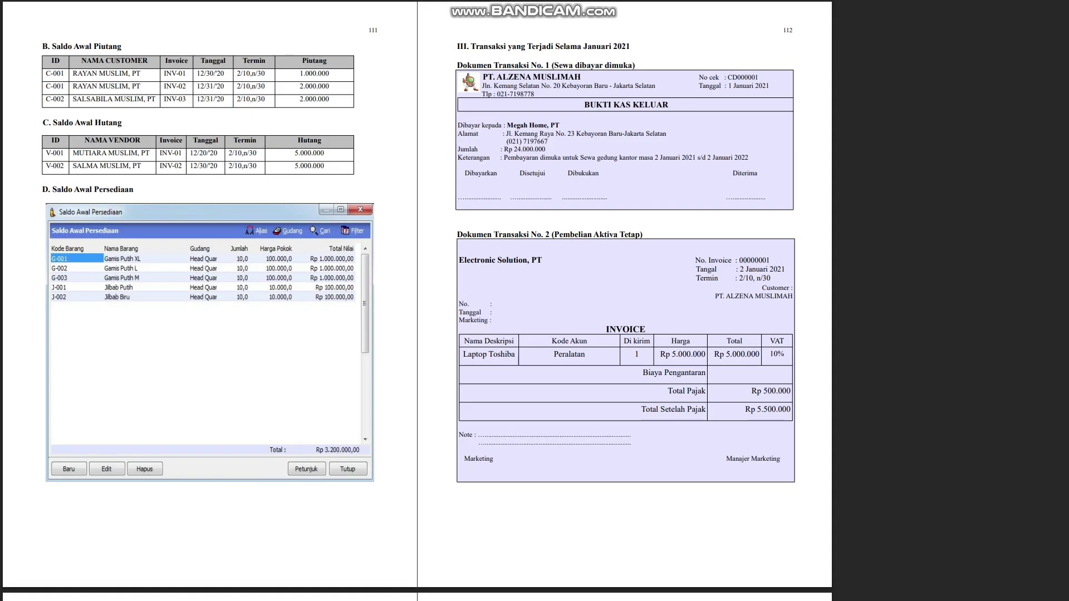
{"action": "key", "text": "alt+Tab"}
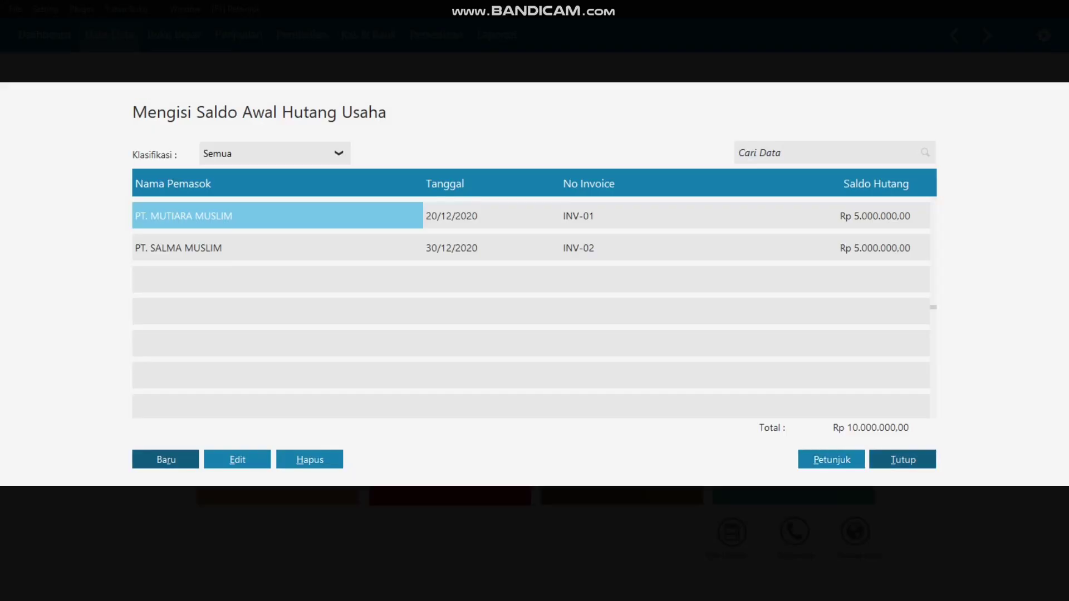
{"action": "left_click", "coordinate": [902, 459]}
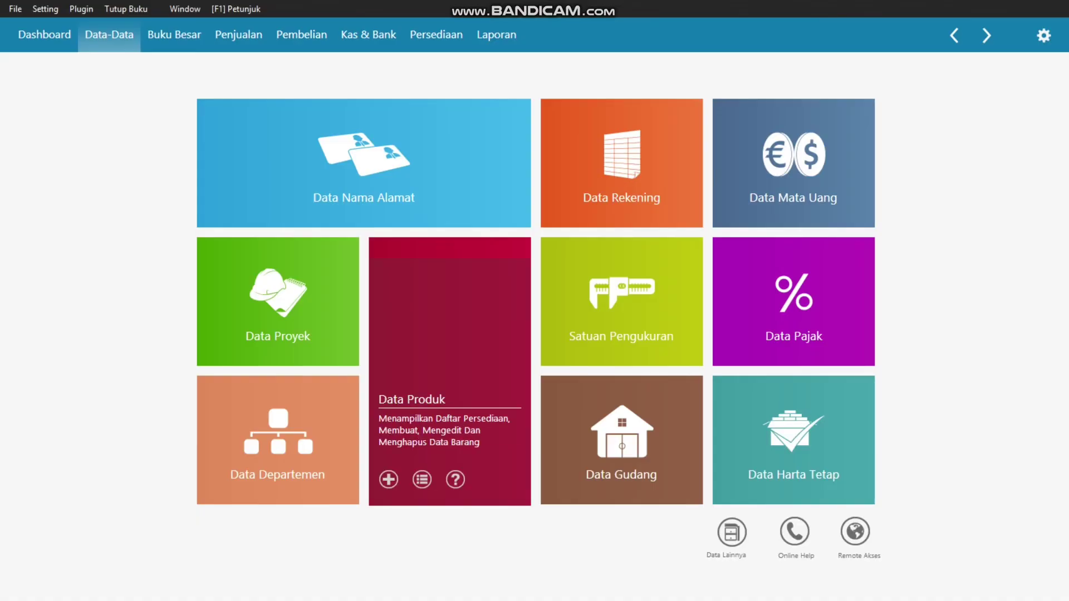
Step: Start a new product record with code G-001 and description Gamis Putih XL, checking the Saldo Awal Persediaan table in the PDF
{"action": "key", "text": "alt+Tab"}
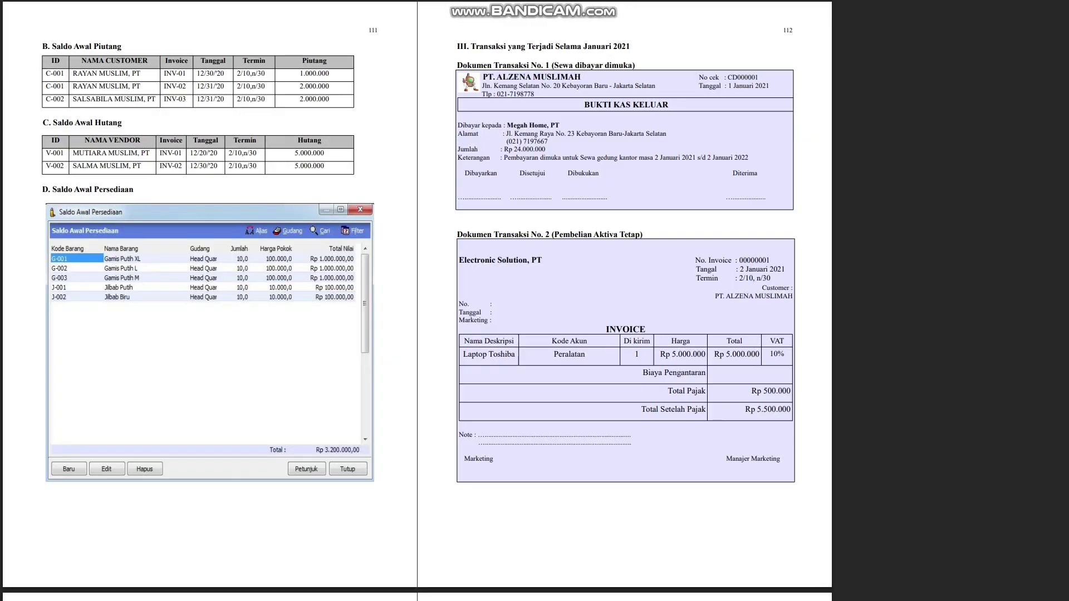
{"action": "key", "text": "alt+Tab"}
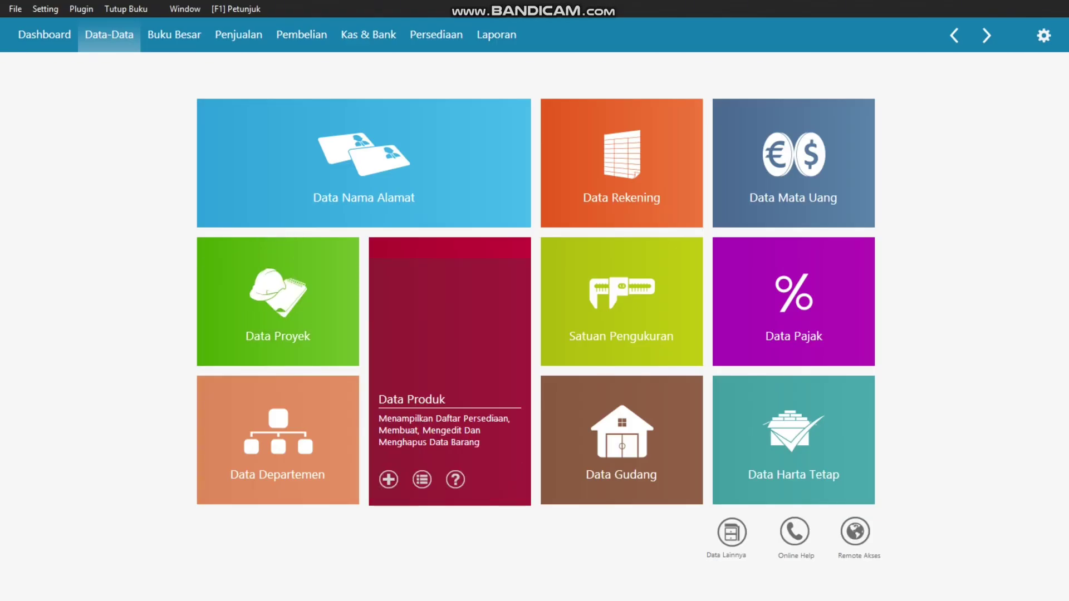
{"action": "left_click", "coordinate": [449, 372]}
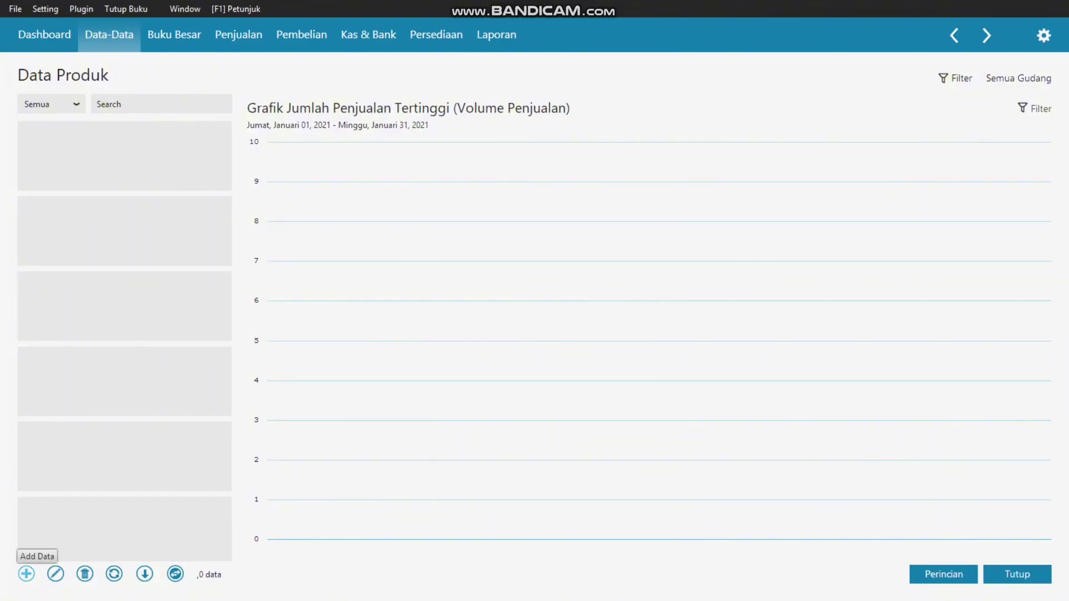
{"action": "left_click", "coordinate": [26, 574]}
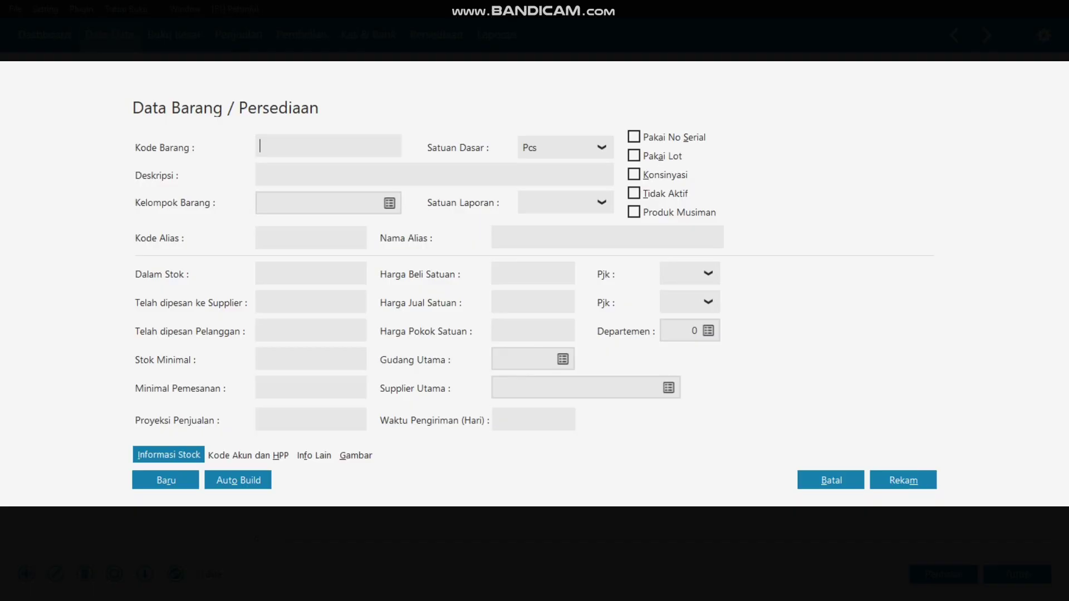
{"action": "type", "text": "G-001"}
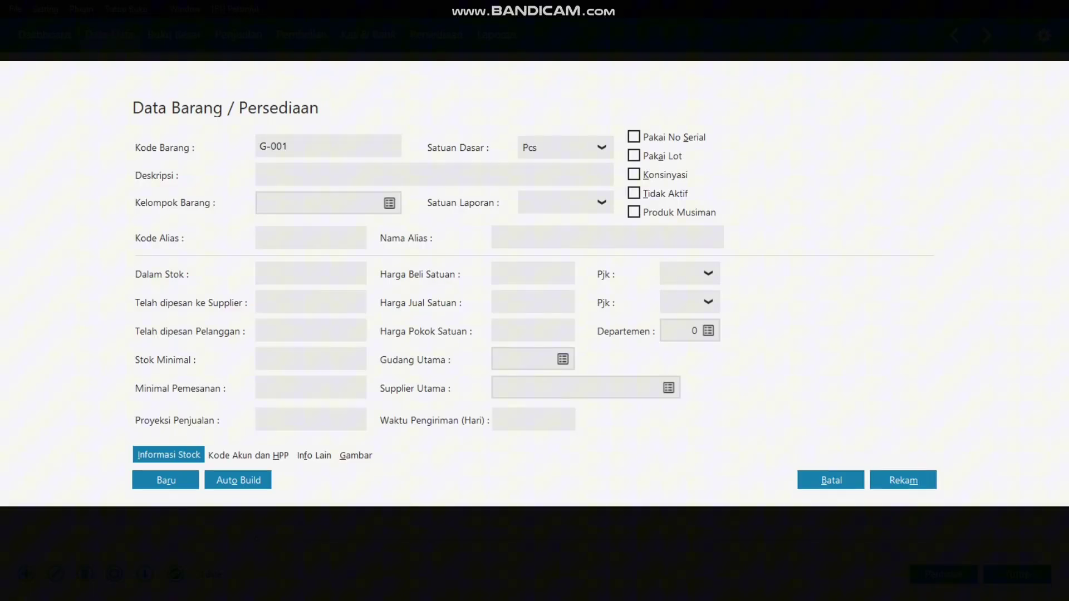
{"action": "key", "text": "Tab"}
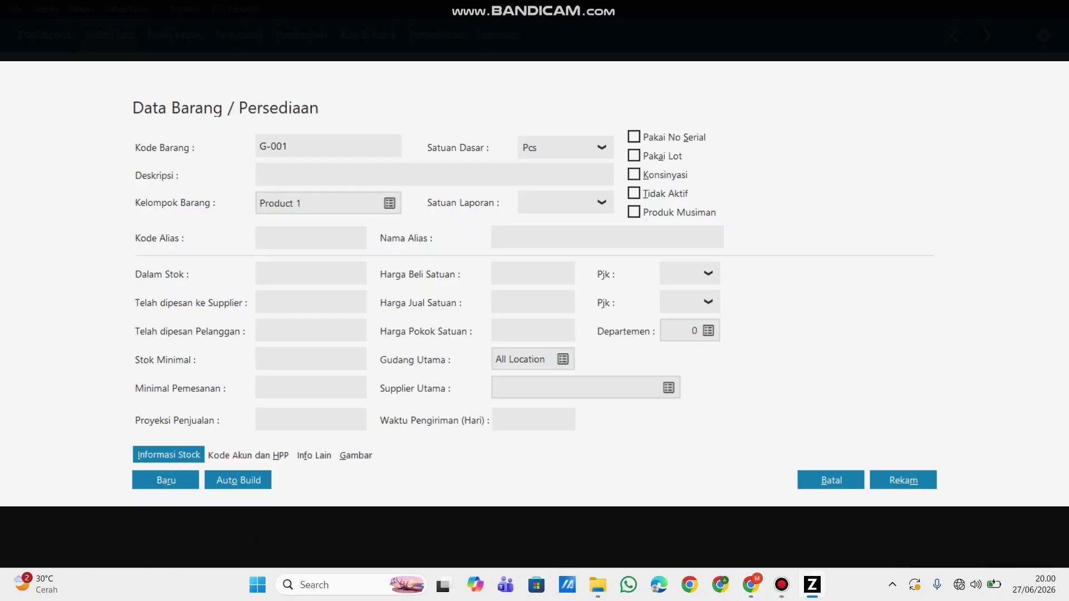
{"action": "type", "text": "Gamis Putih XL"}
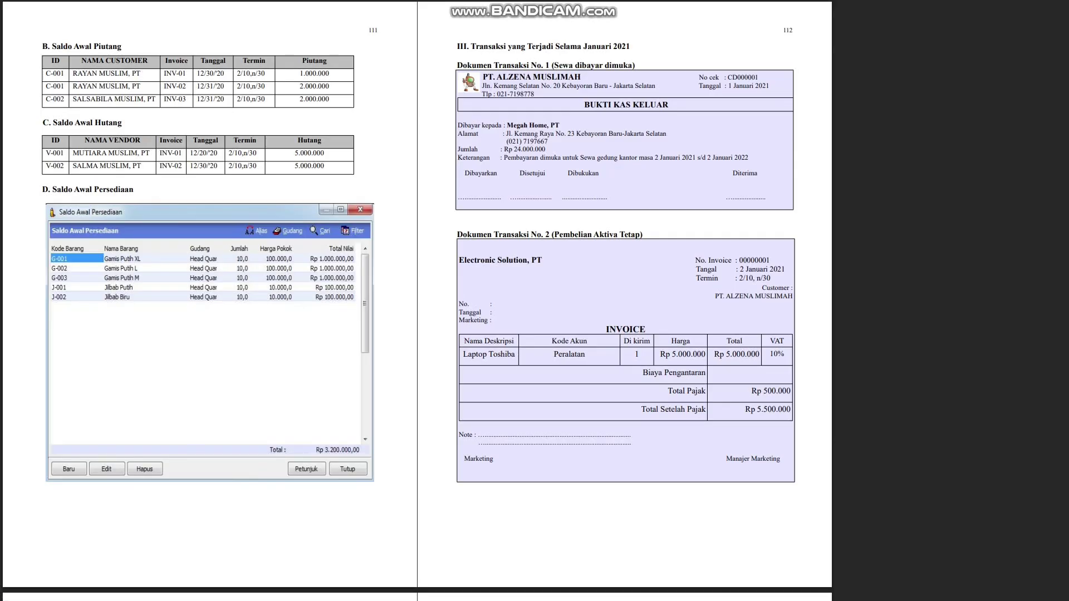
Step: Look up the item's group in the PDF's Data Persediaan table and create the product group Gamis, applying its account codes to all its products
{"action": "key", "text": "Page_Up"}
{"action": "key", "text": "Page_Up"}
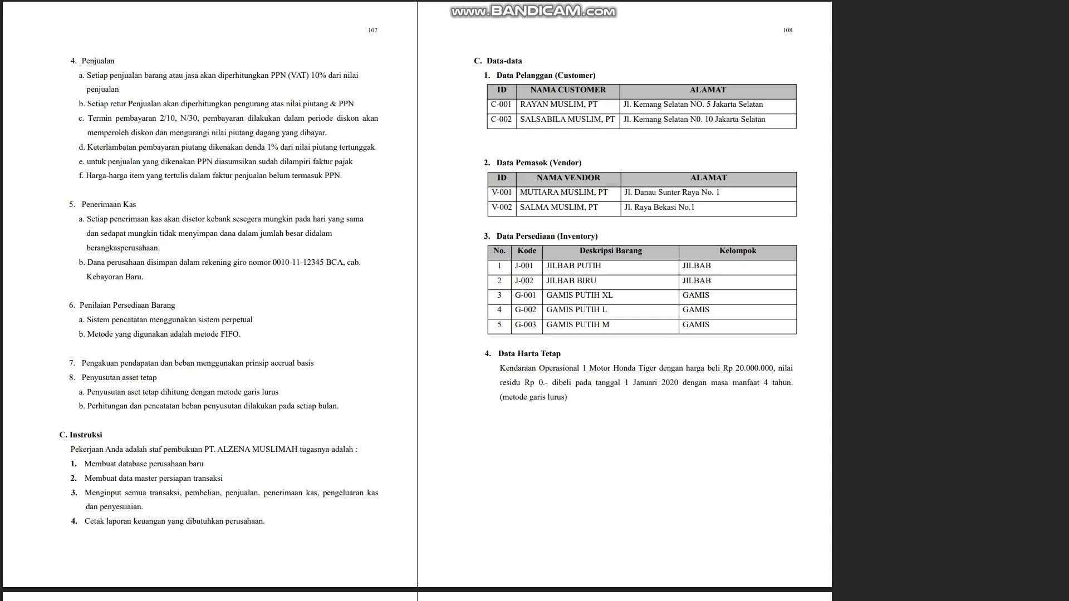
{"action": "key", "text": "alt+Tab"}
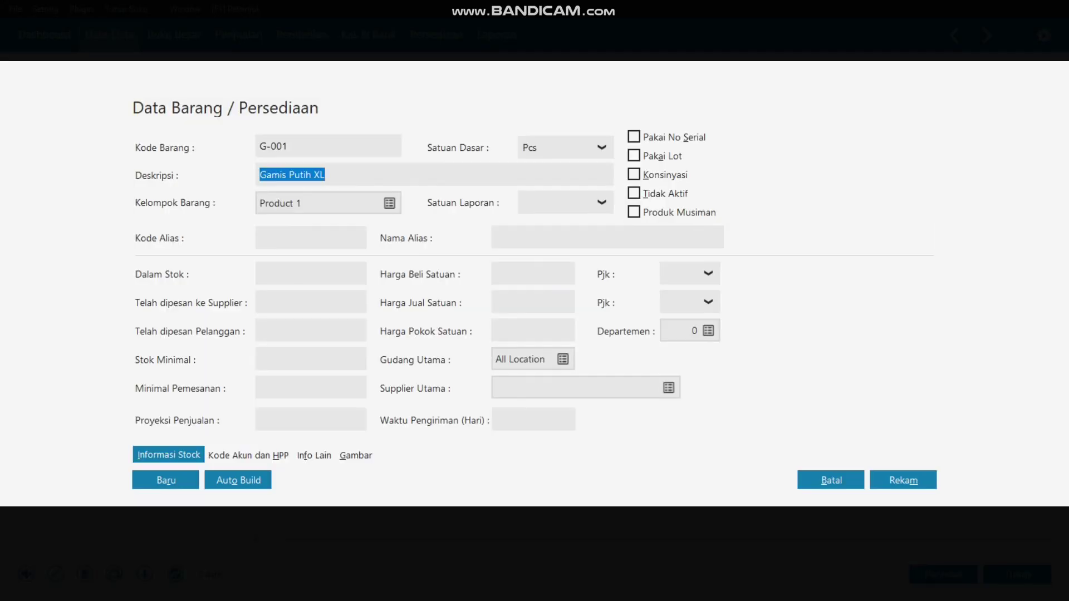
{"action": "key", "text": "alt+Tab"}
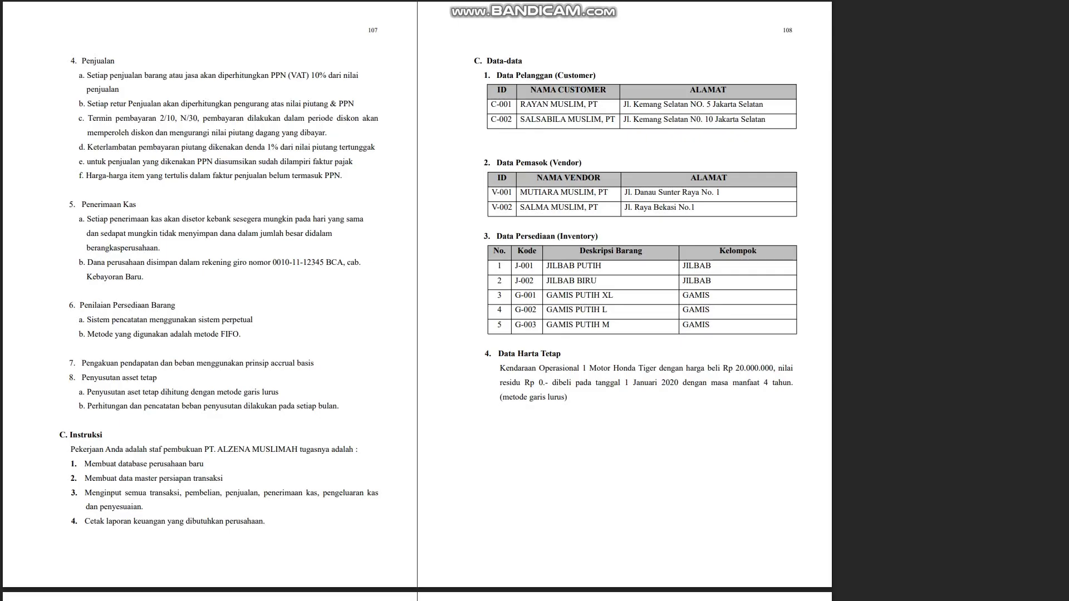
{"action": "key", "text": "alt+Tab"}
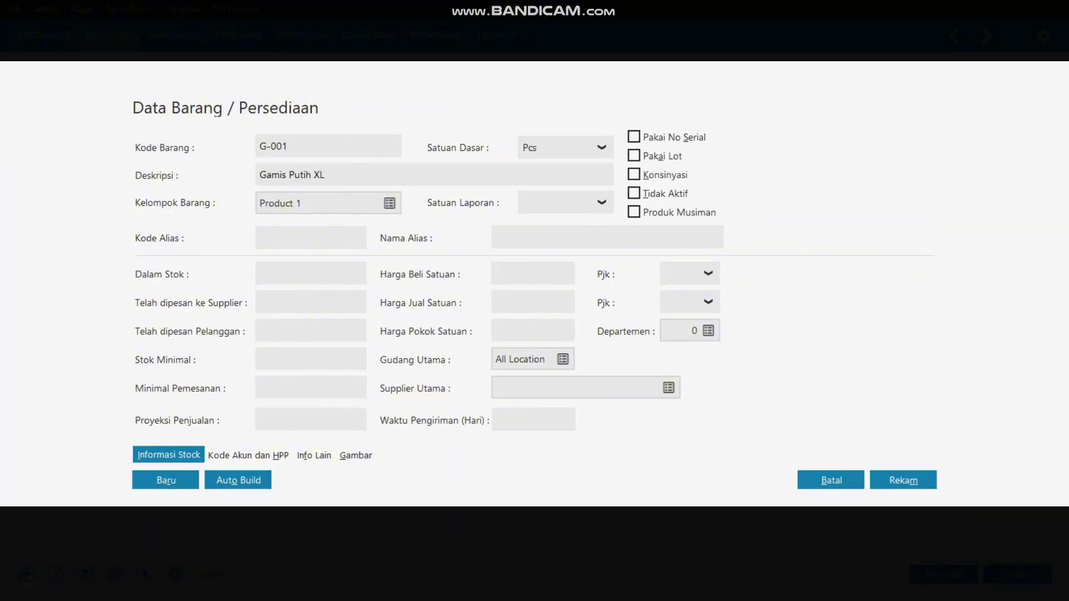
{"action": "key", "text": "Tab"}
{"action": "key", "text": "alt+Tab"}
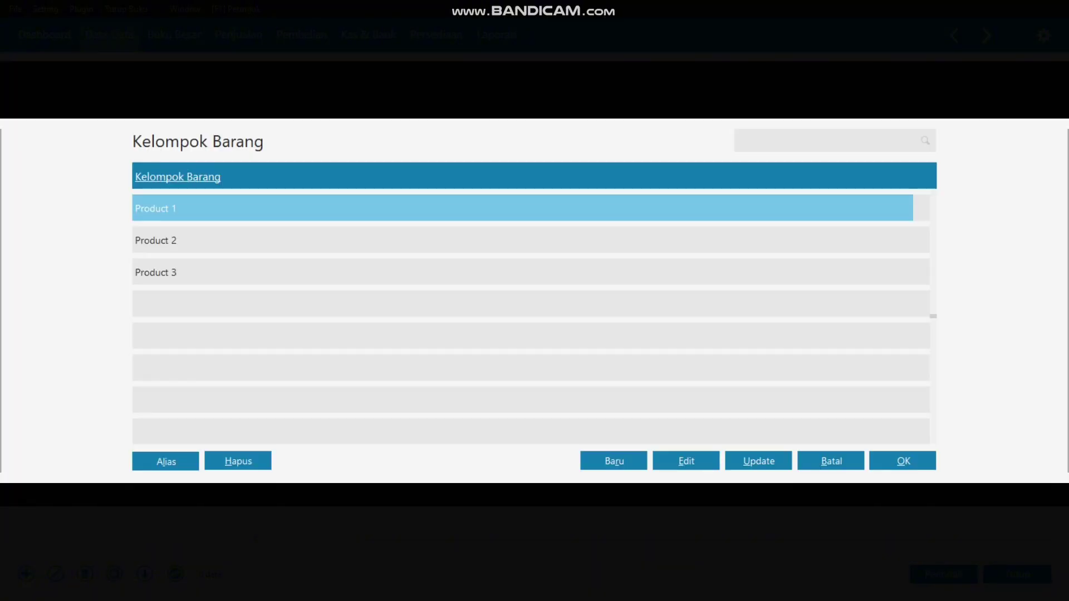
{"action": "key", "text": "alt+Tab"}
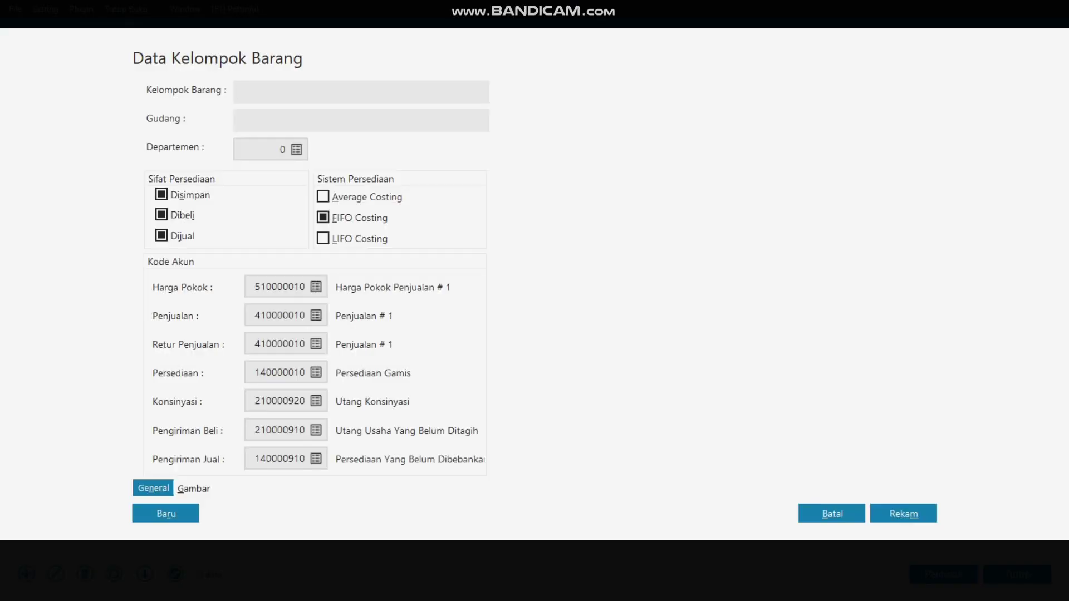
{"action": "type", "text": "Gamis"}
{"action": "key", "text": "alt+m"}
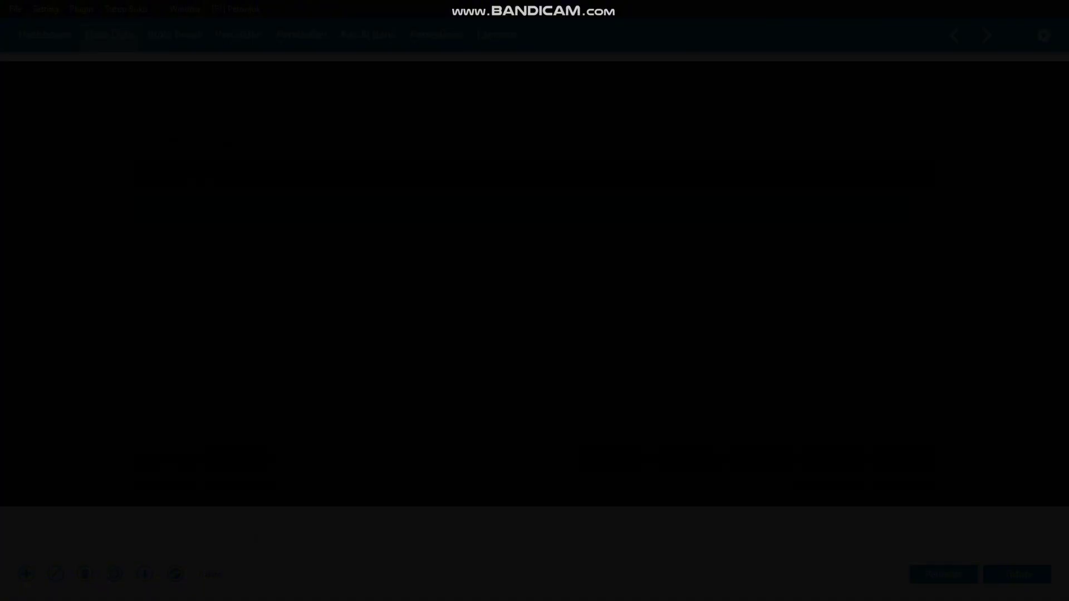
{"action": "key", "text": "alt+y"}
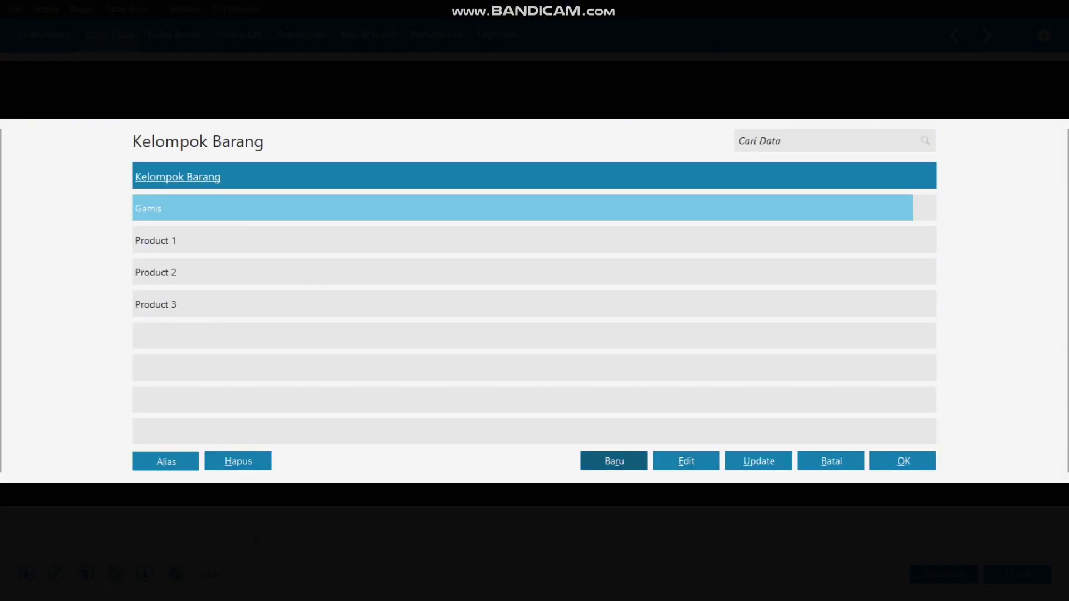
Step: Create a second product group named Jilbab and apply its account codes to all products in the group
{"action": "key", "text": "alt+o"}
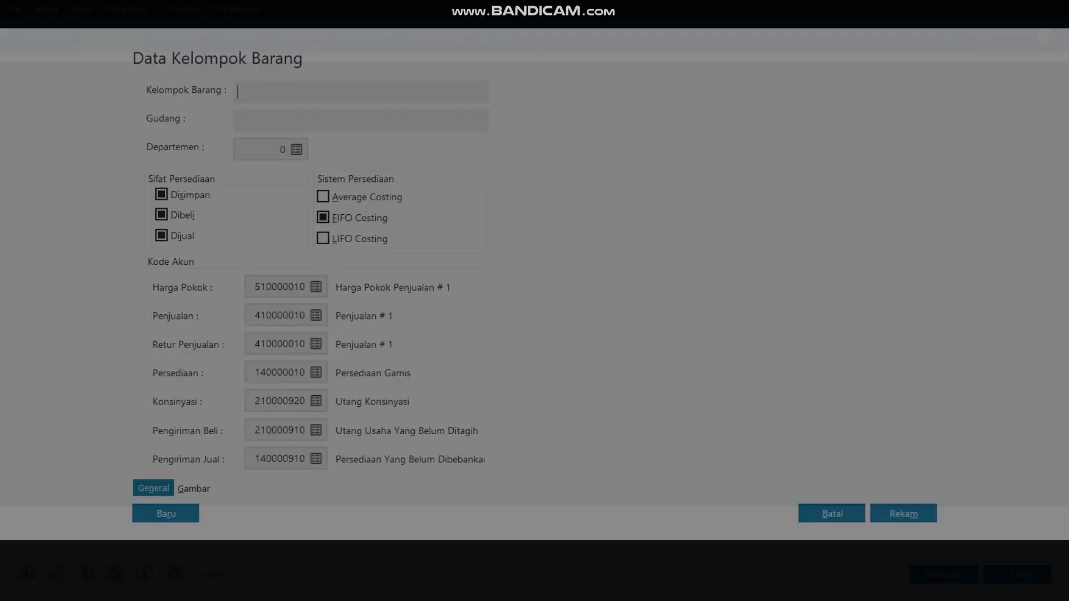
{"action": "type", "text": "Jilbab"}
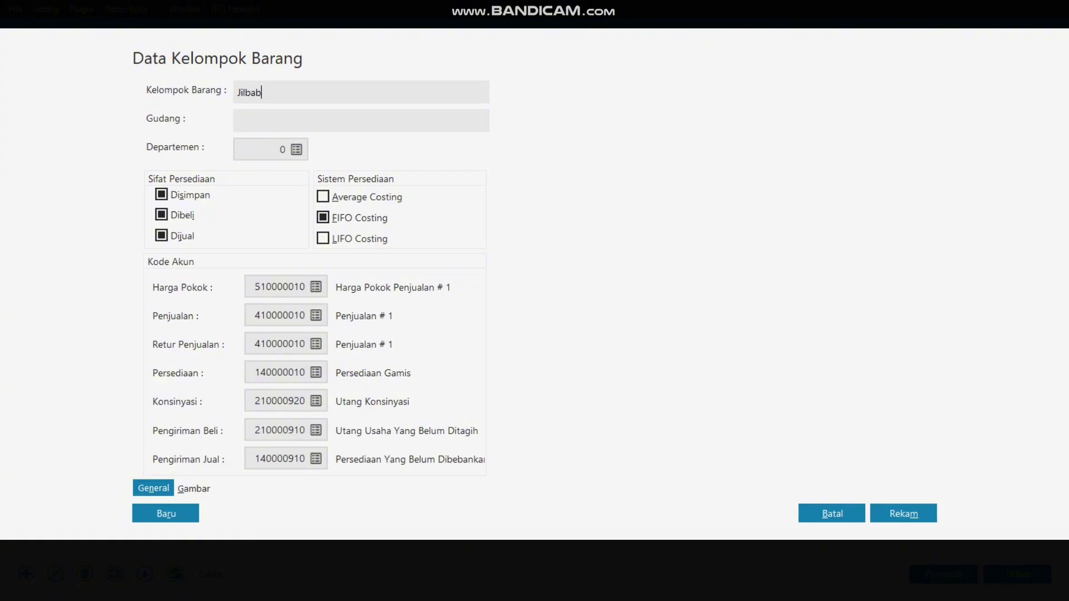
{"action": "key", "text": "alt+m"}
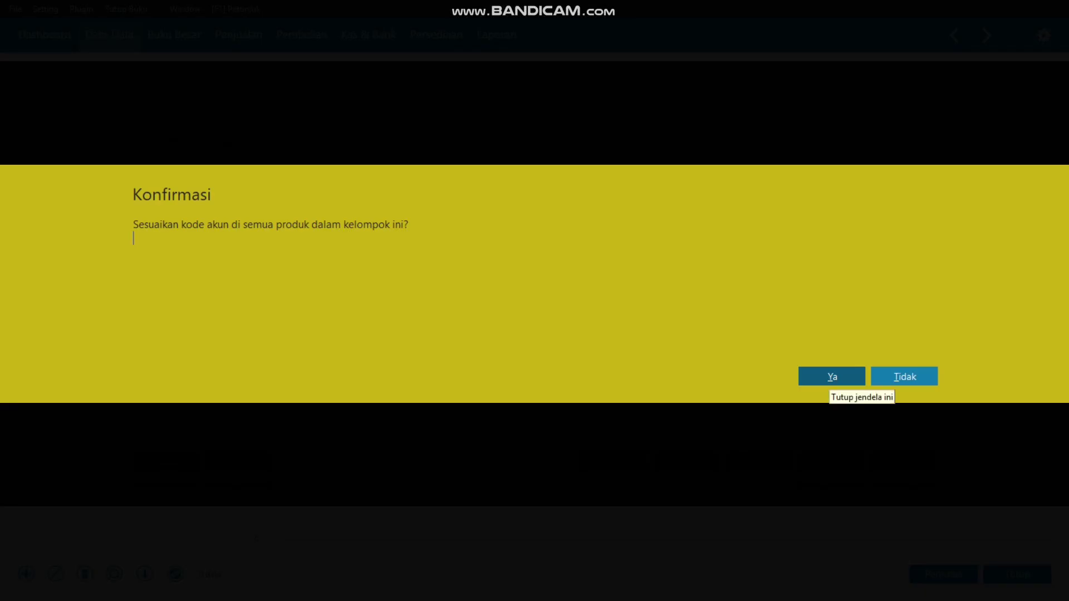
{"action": "left_click", "coordinate": [830, 377]}
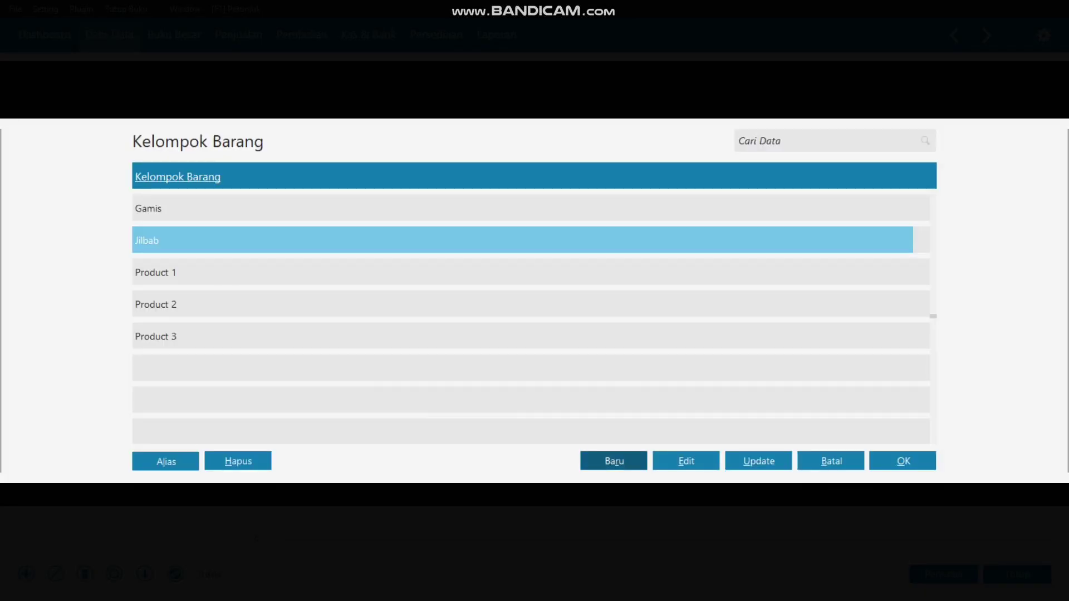
Step: Assign the Gamis group to product G-001, record it, then reopen the record to check it and save it again
{"action": "double_click", "coordinate": [151, 208]}
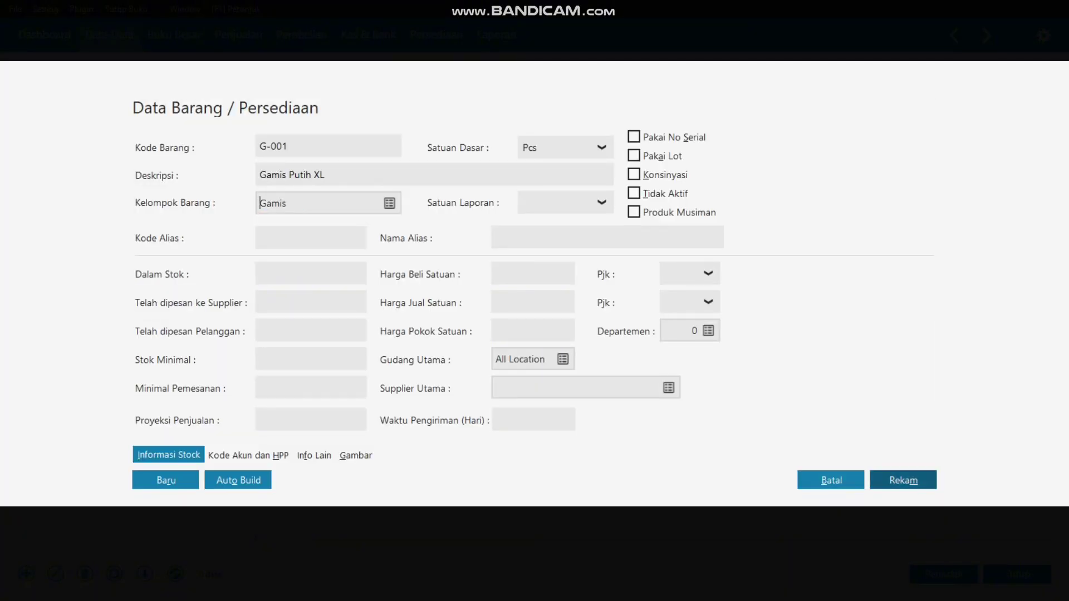
{"action": "left_click", "coordinate": [903, 480]}
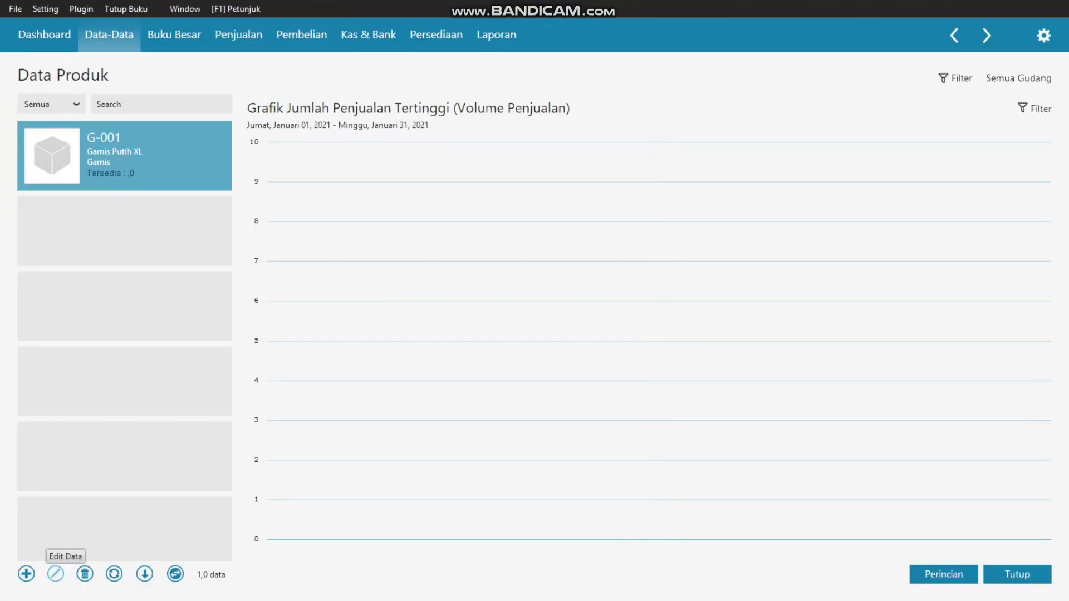
{"action": "left_click", "coordinate": [55, 574]}
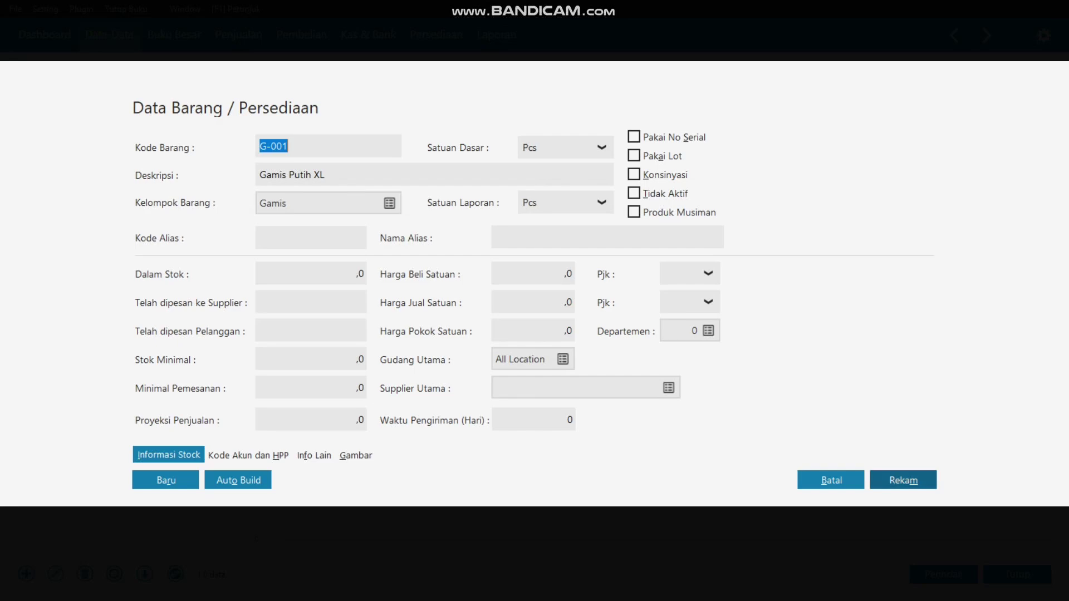
{"action": "left_click", "coordinate": [904, 480]}
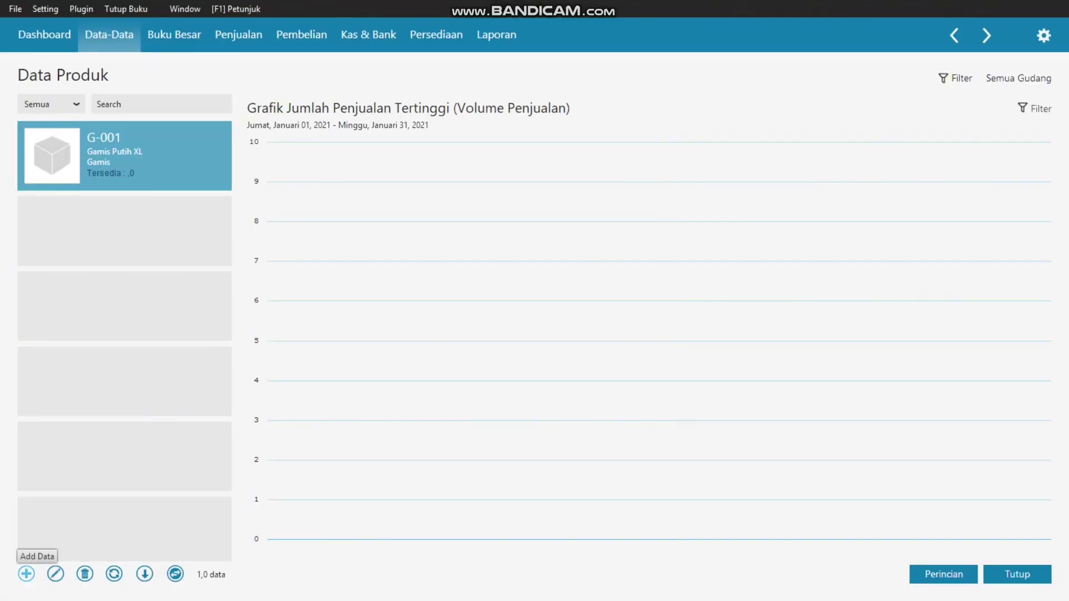
Step: Open another blank product record and look up the next item in the Saldo Awal Persediaan table in the PDF
{"action": "left_click", "coordinate": [26, 574]}
{"action": "key", "text": "alt+Tab"}
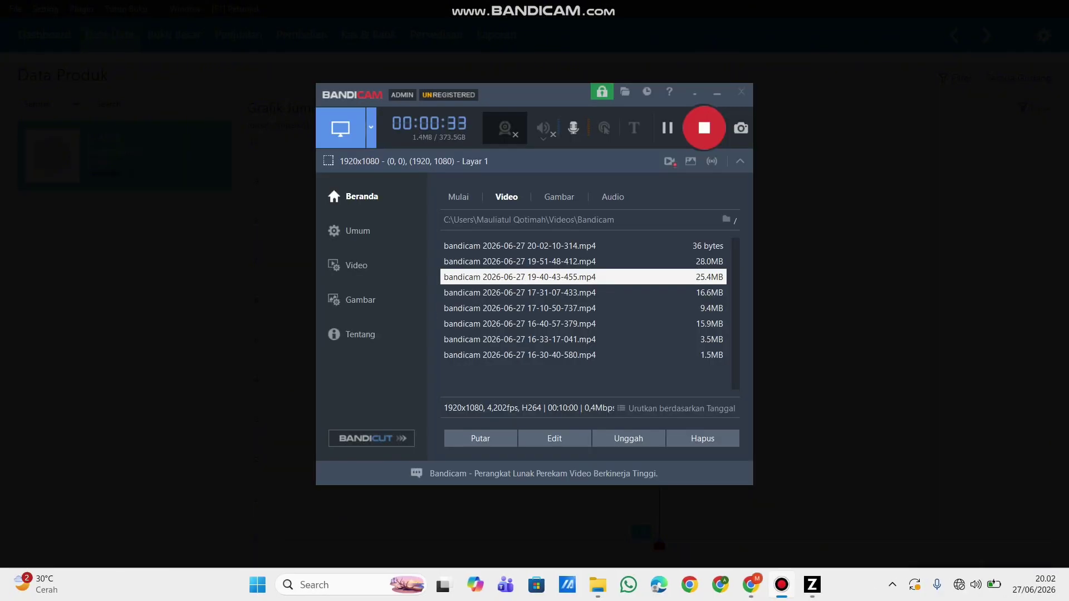
{"action": "key", "text": "alt+Tab"}
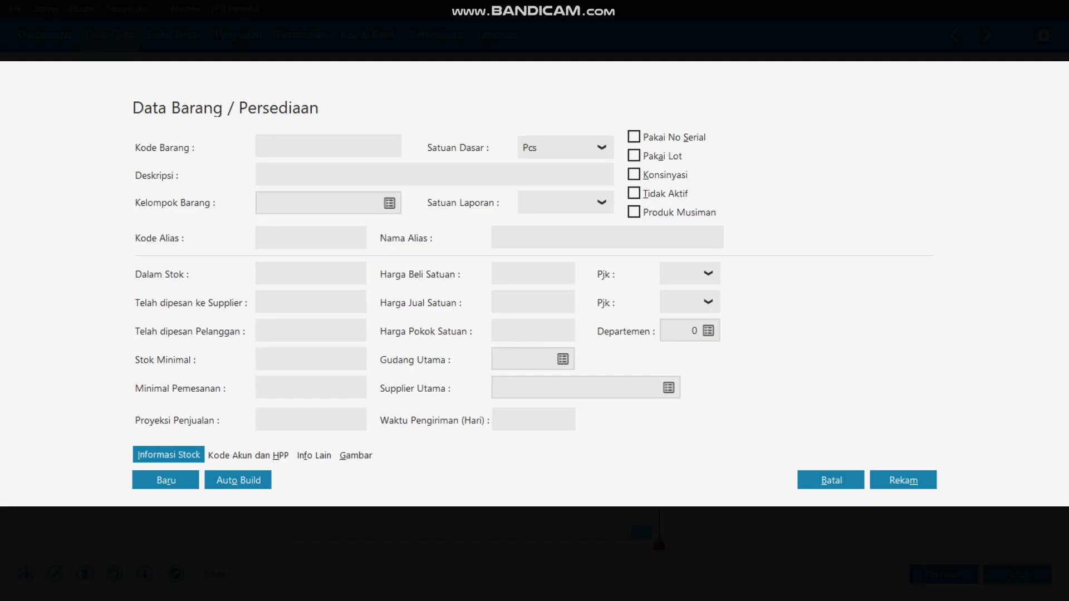
{"action": "key", "text": "alt+Tab"}
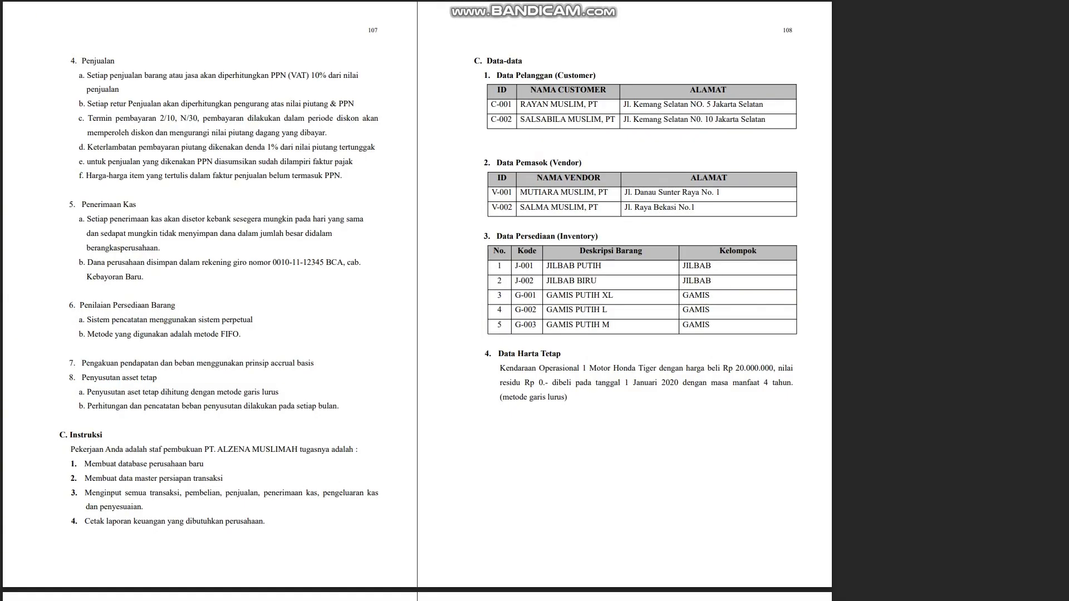
{"action": "key", "text": "Page_Down"}
{"action": "key", "text": "Page_Down"}
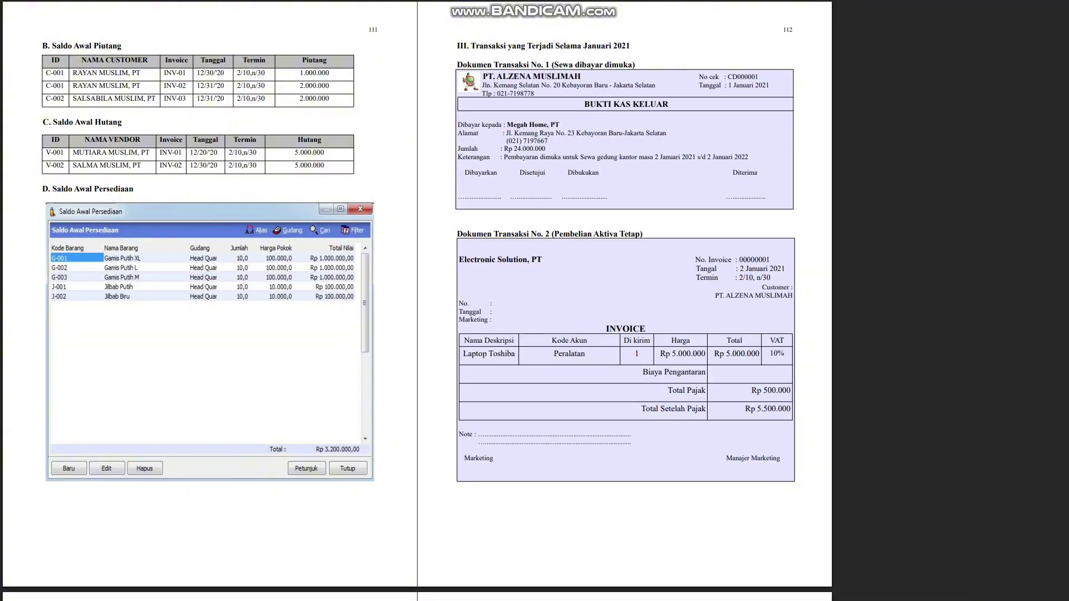
{"action": "key", "text": "alt+Tab"}
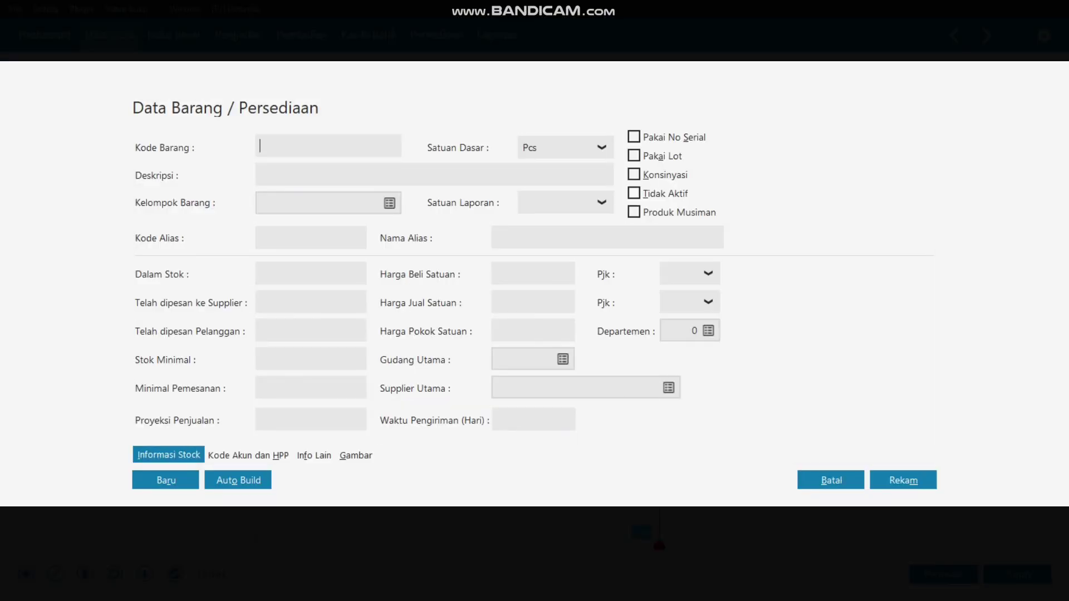
{"action": "key", "text": "alt+Tab"}
{"action": "key", "text": "alt+Tab"}
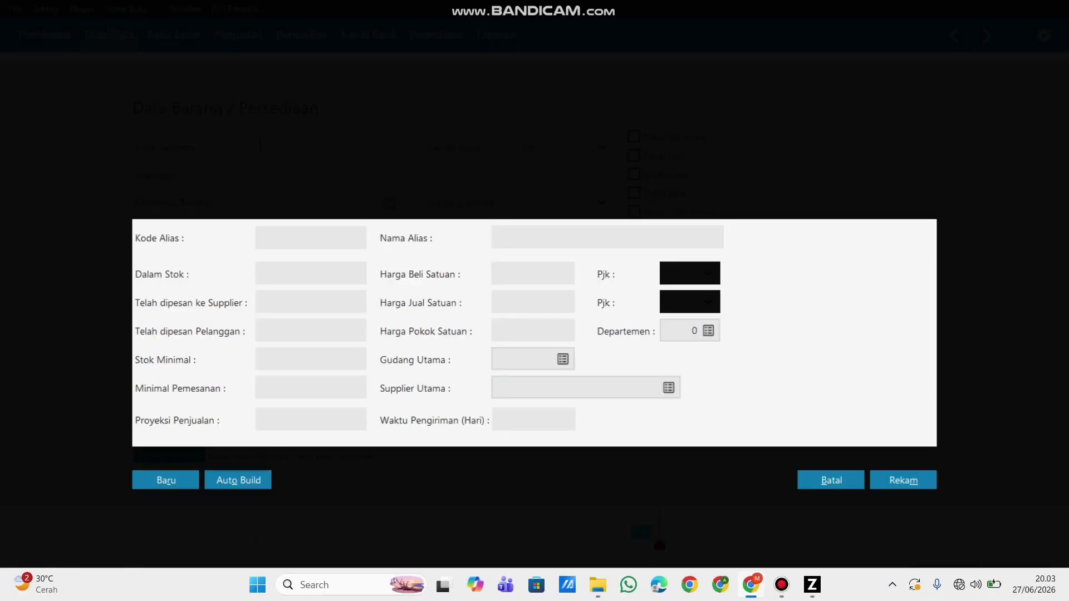
Step: Enter product code G-002 with the description Gamis Putih L, checking the PDF, and record the product
{"action": "type", "text": "G-002"}
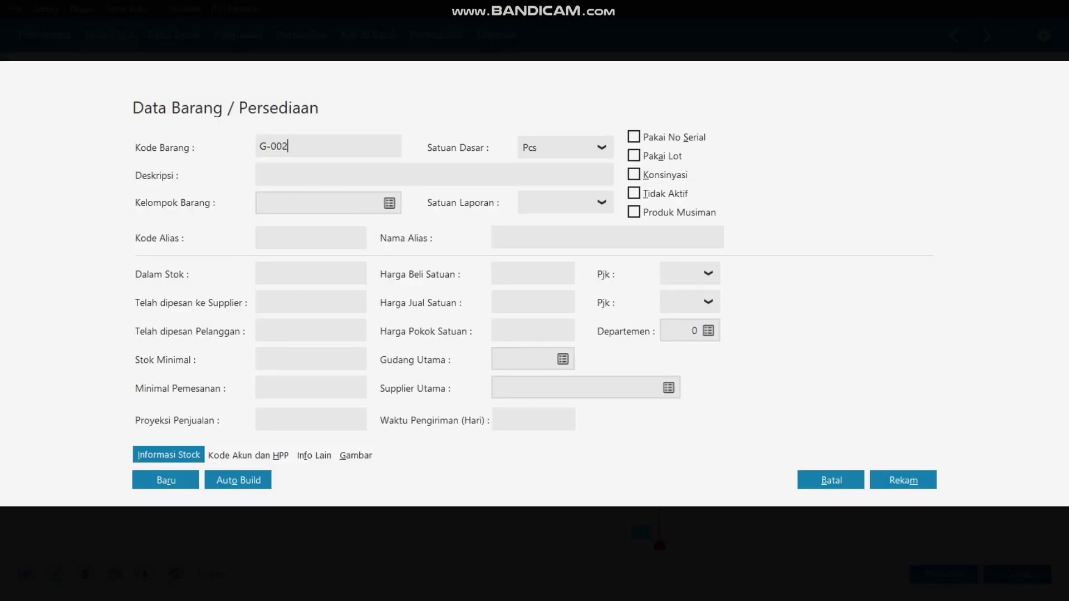
{"action": "key", "text": "Tab"}
{"action": "key", "text": "alt+Tab"}
{"action": "key", "text": "alt+Tab"}
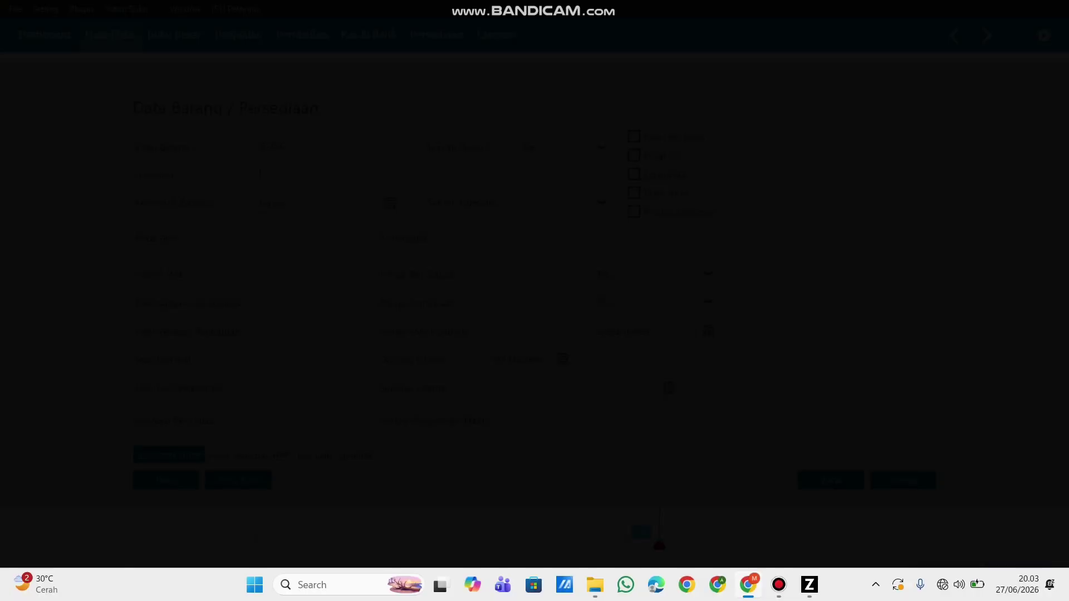
{"action": "type", "text": "Gamis P"}
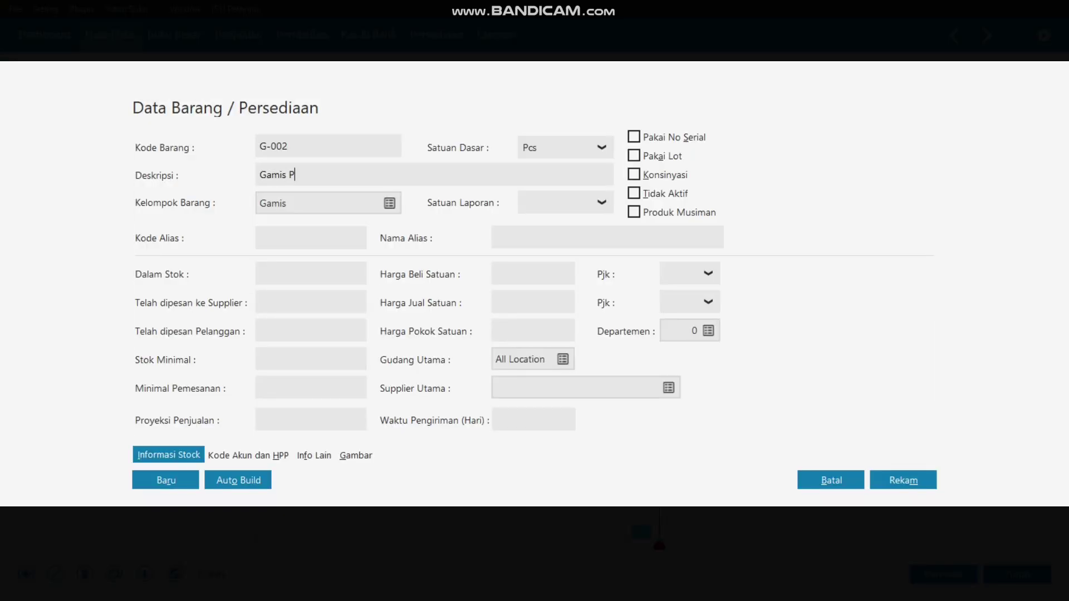
{"action": "type", "text": "utih L"}
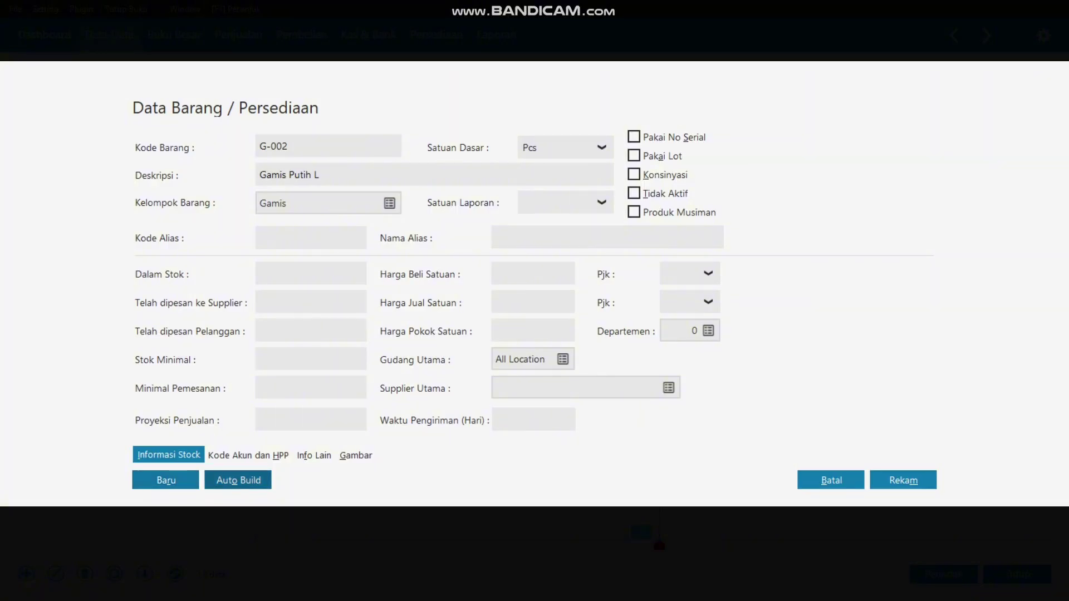
{"action": "left_click", "coordinate": [238, 480]}
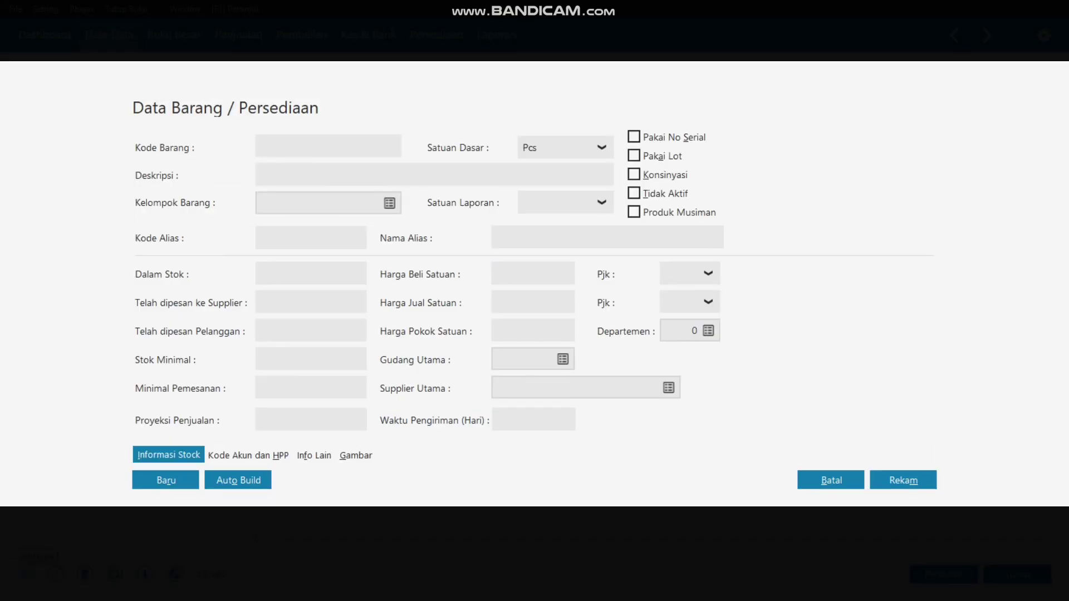
Step: Enter product code G-003 with the description Gamis Putih M and record the product
{"action": "type", "text": "G-003"}
{"action": "key", "text": "Tab"}
{"action": "type", "text": "Ga"}
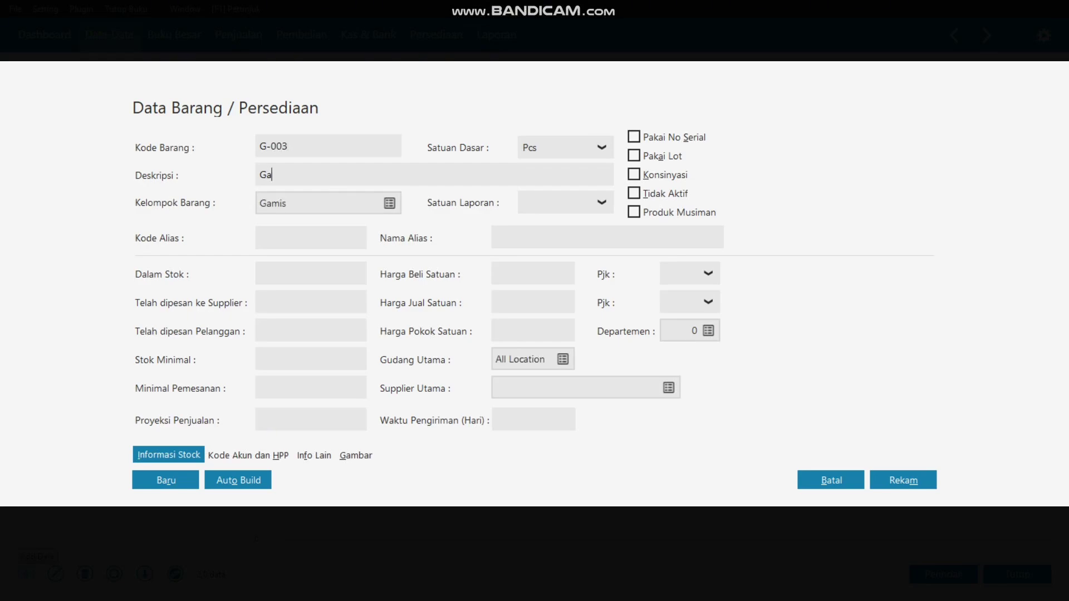
{"action": "type", "text": "mis Putih M"}
{"action": "key", "text": "alt+m"}
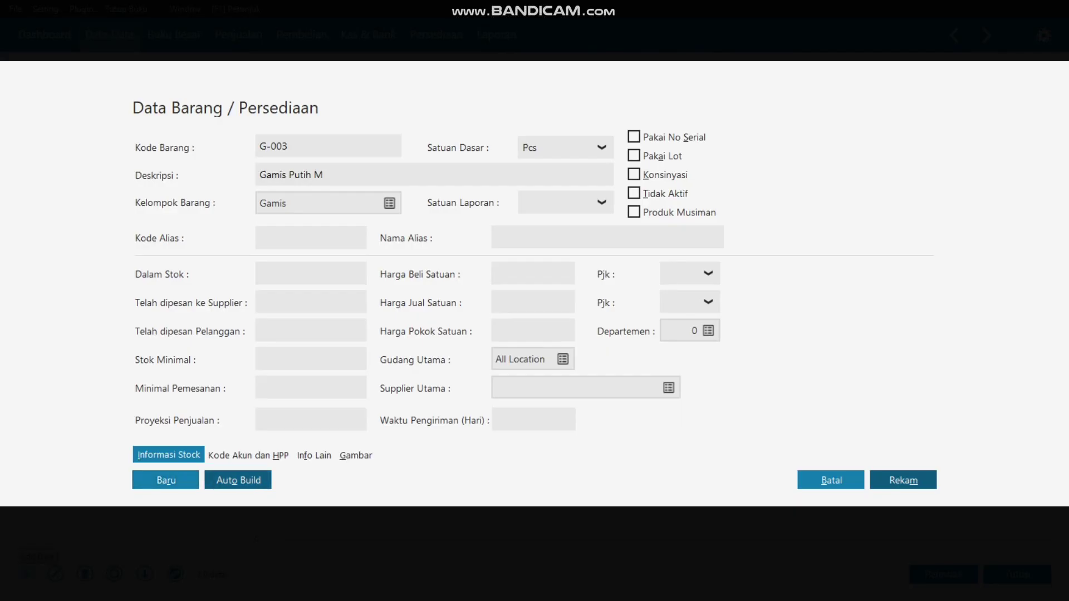
{"action": "key", "text": "alt+m"}
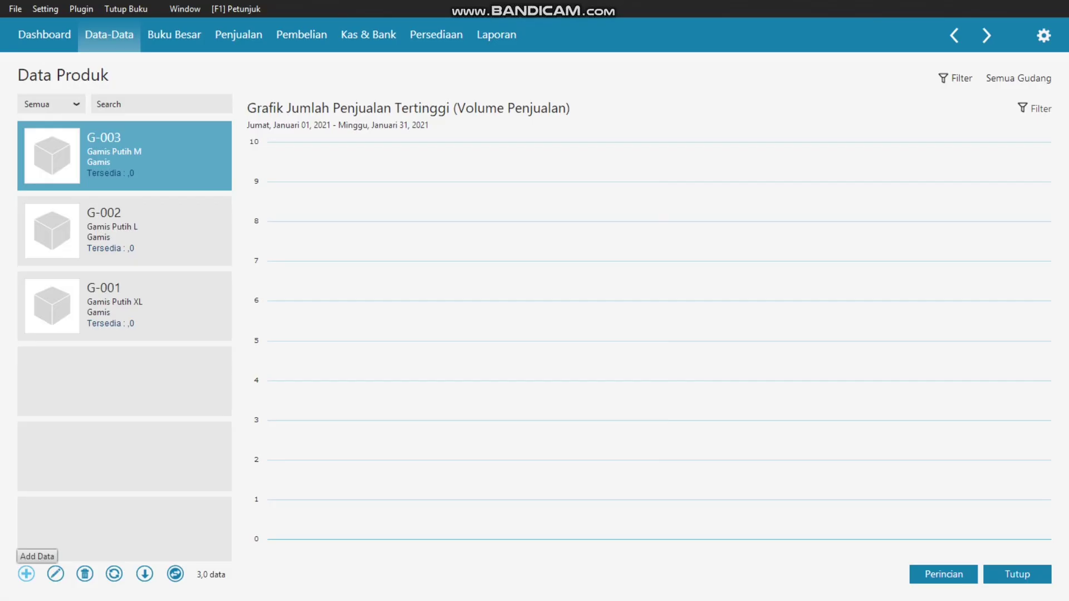
Step: Add a new product with code J-001 and description Jilbab Putih, and assign it to the Jilbab group
{"action": "left_click", "coordinate": [27, 574]}
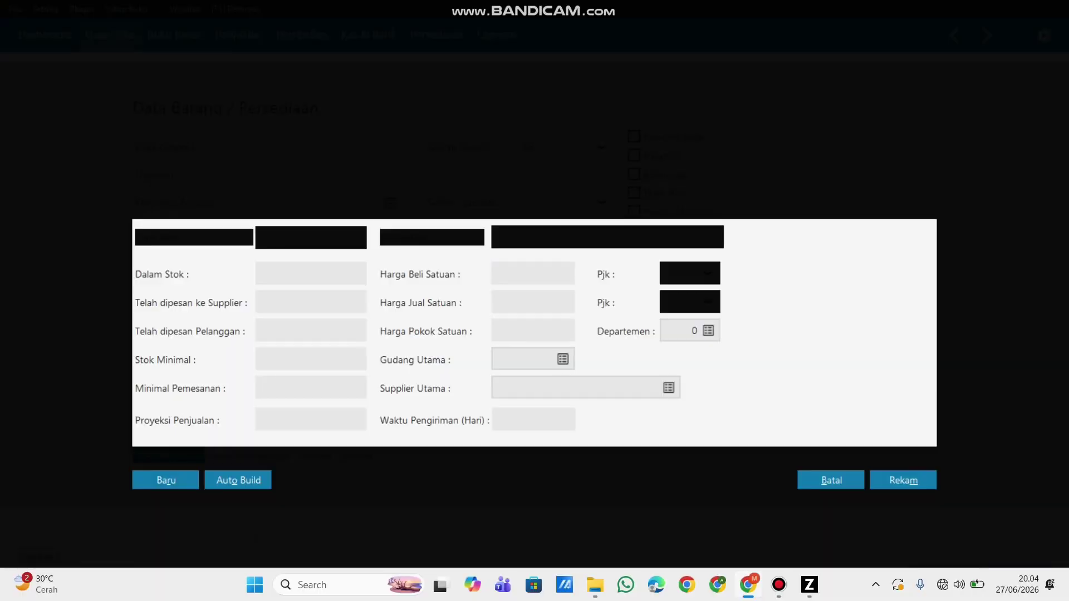
{"action": "type", "text": "J-001"}
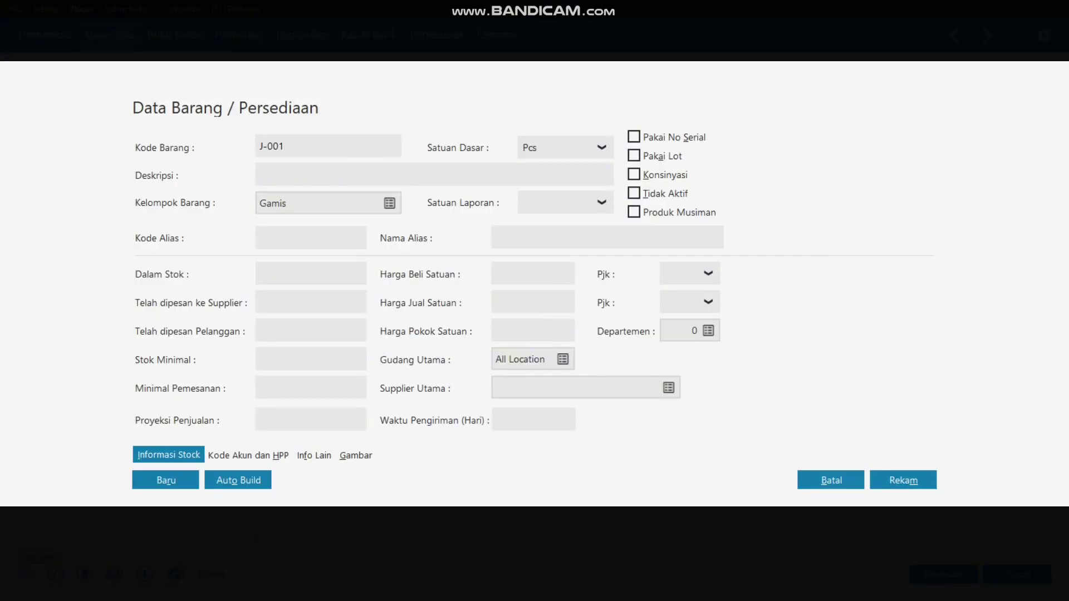
{"action": "type", "text": "Jilbab Putih"}
{"action": "left_click", "coordinate": [390, 204]}
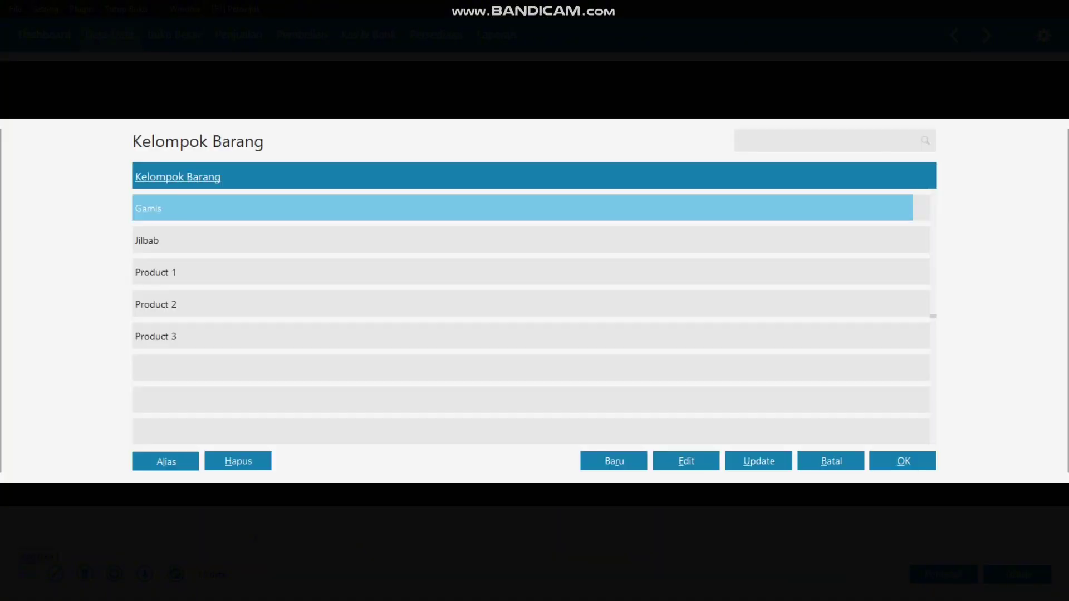
{"action": "left_click", "coordinate": [146, 240]}
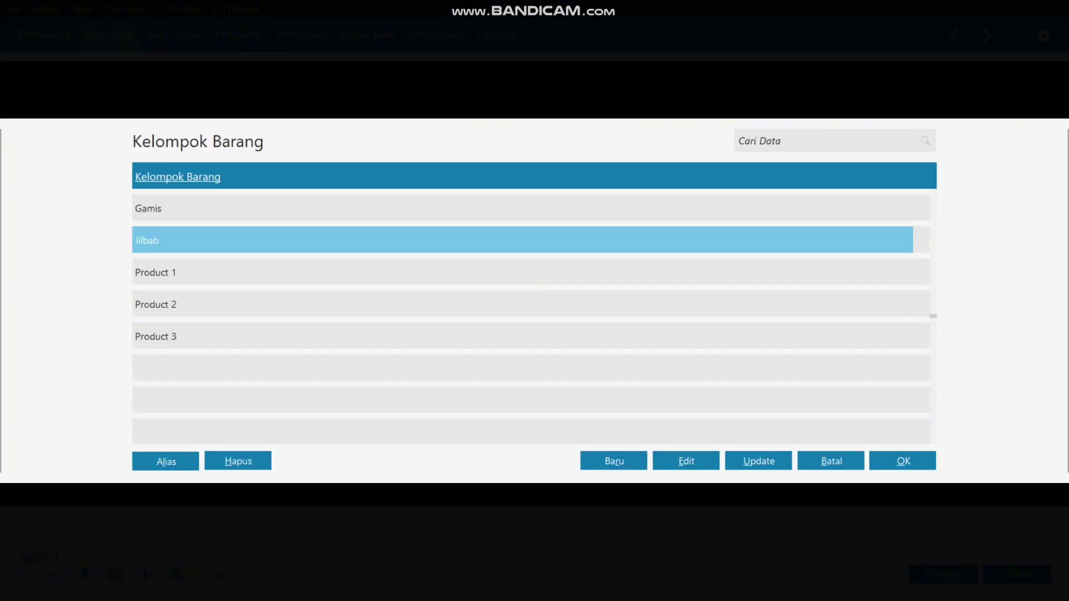
{"action": "key", "text": "Return"}
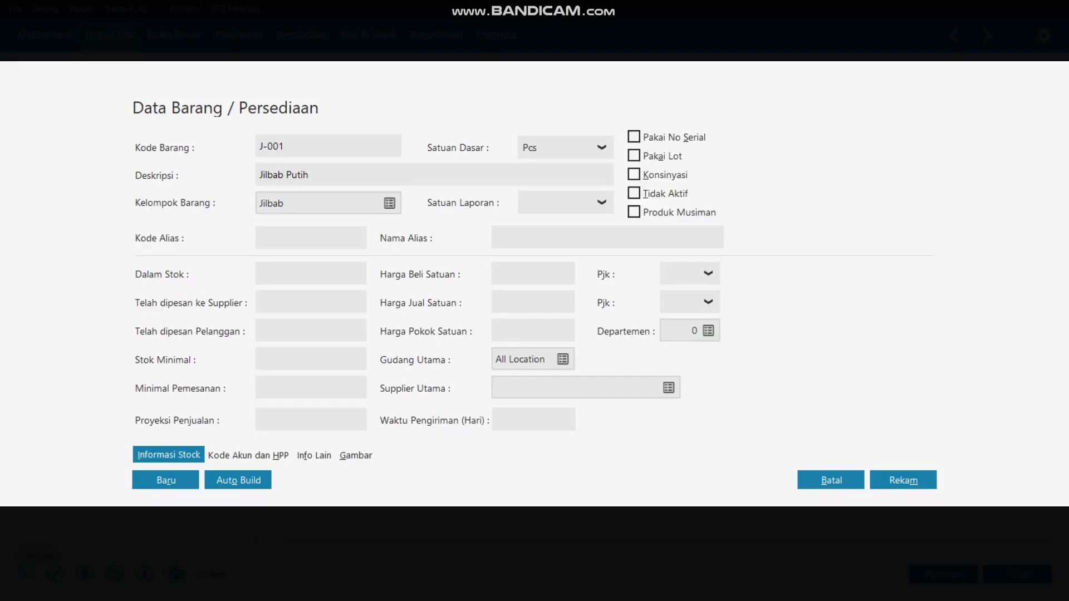
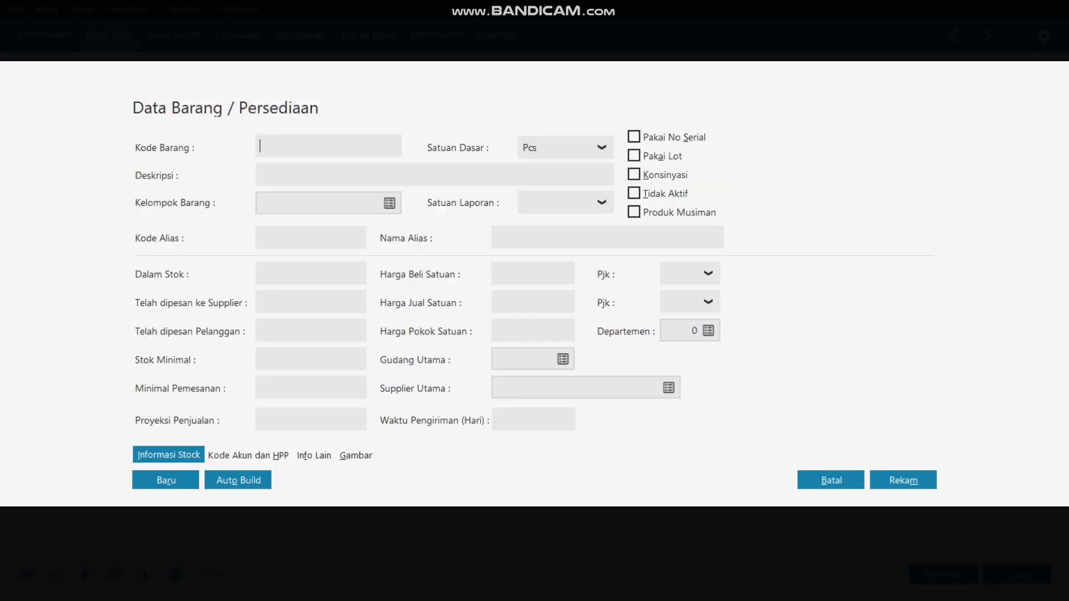
Step: Enter product code J-002 with the description Jilbab Biru and record the product
{"action": "type", "text": "J-002Jilbab "}
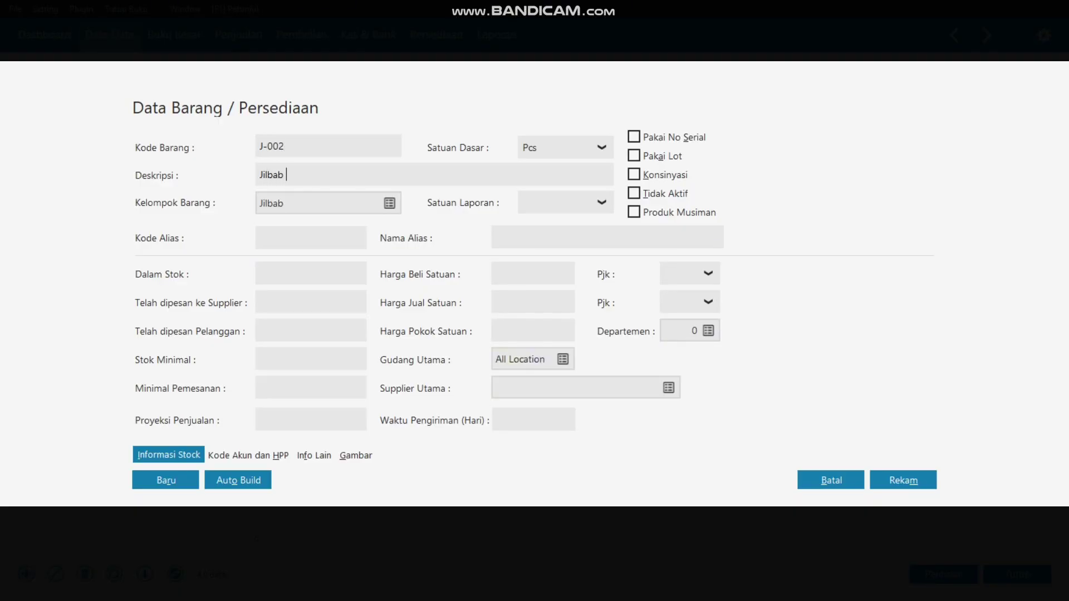
{"action": "type", "text": "Biru"}
{"action": "key", "text": "alt+m"}
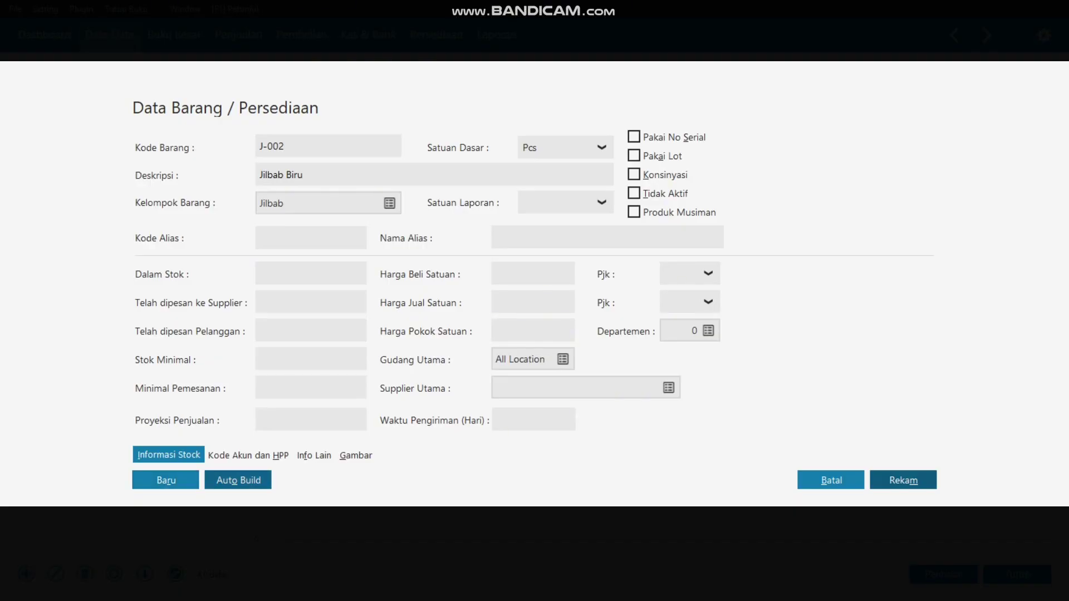
{"action": "key", "text": "Return"}
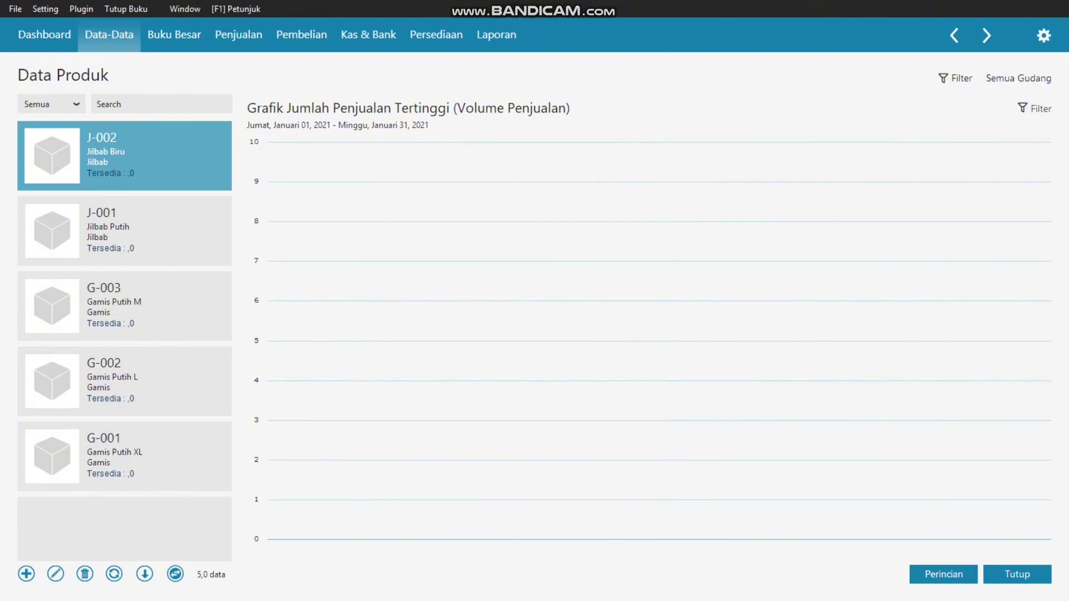
Step: Close the product list and bring up the Setting options
{"action": "left_click", "coordinate": [1017, 574]}
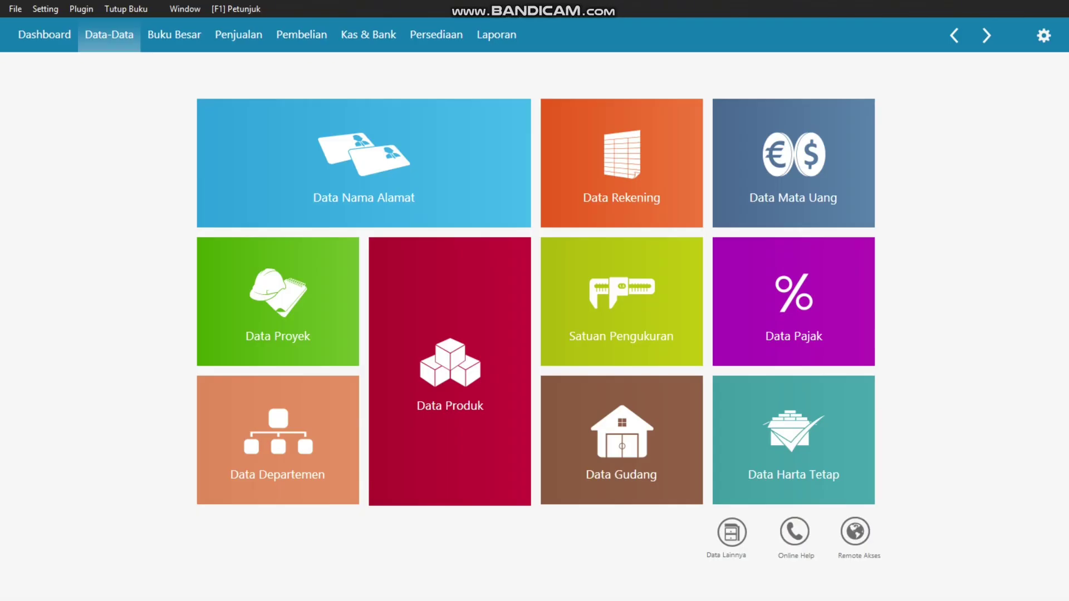
{"action": "key", "text": "alt+s"}
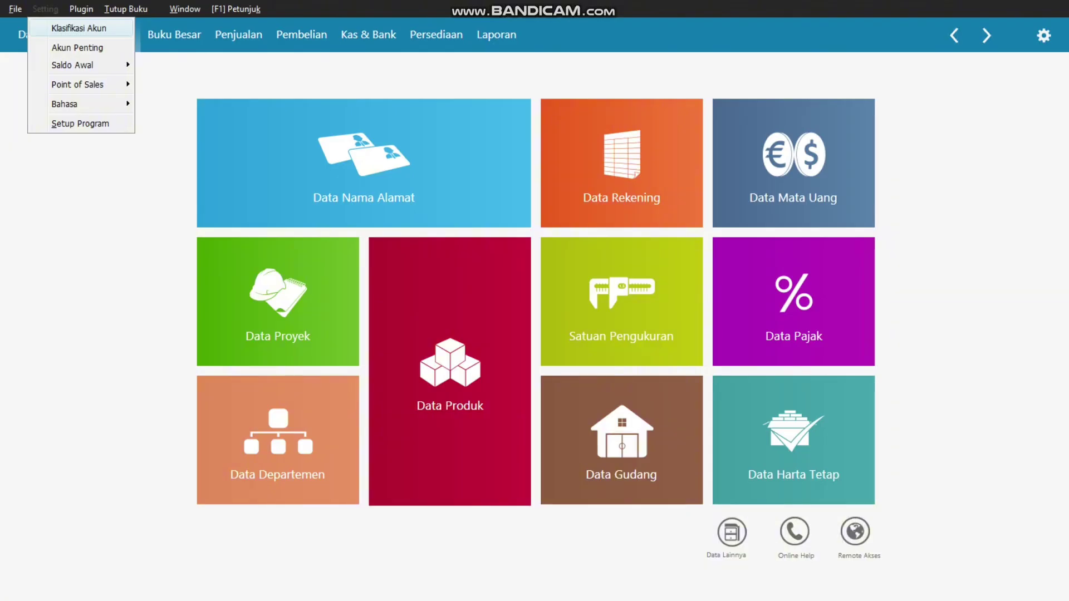
Step: Open the opening inventory balance list (Saldo Awal Persediaan)
{"action": "key", "text": "Down"}
{"action": "key", "text": "Down"}
{"action": "key", "text": "Right"}
{"action": "key", "text": "Down"}
{"action": "key", "text": "Down"}
{"action": "key", "text": "Down"}
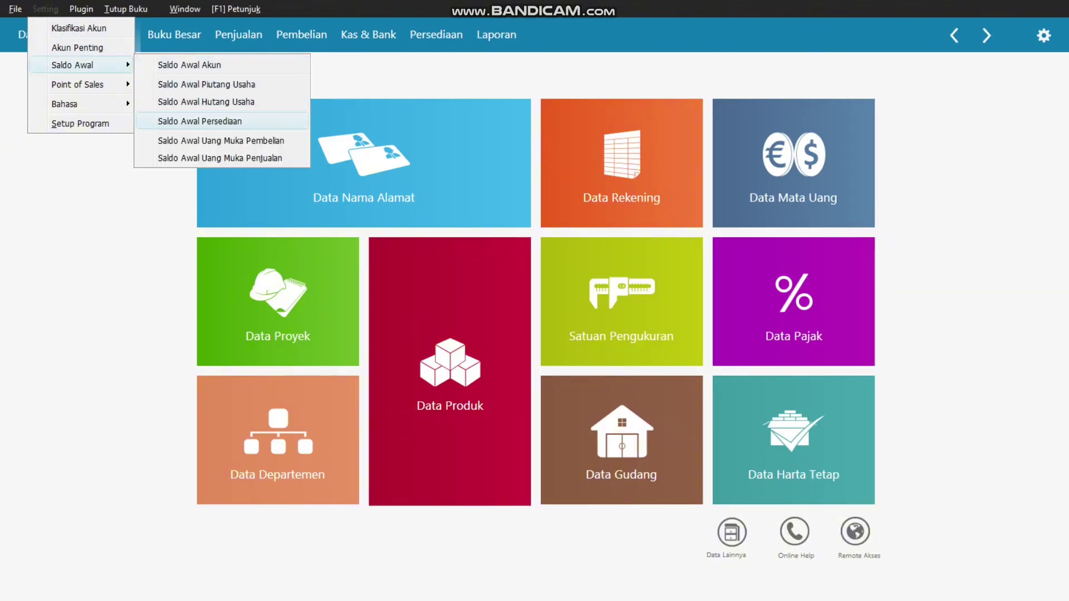
{"action": "key", "text": "Return"}
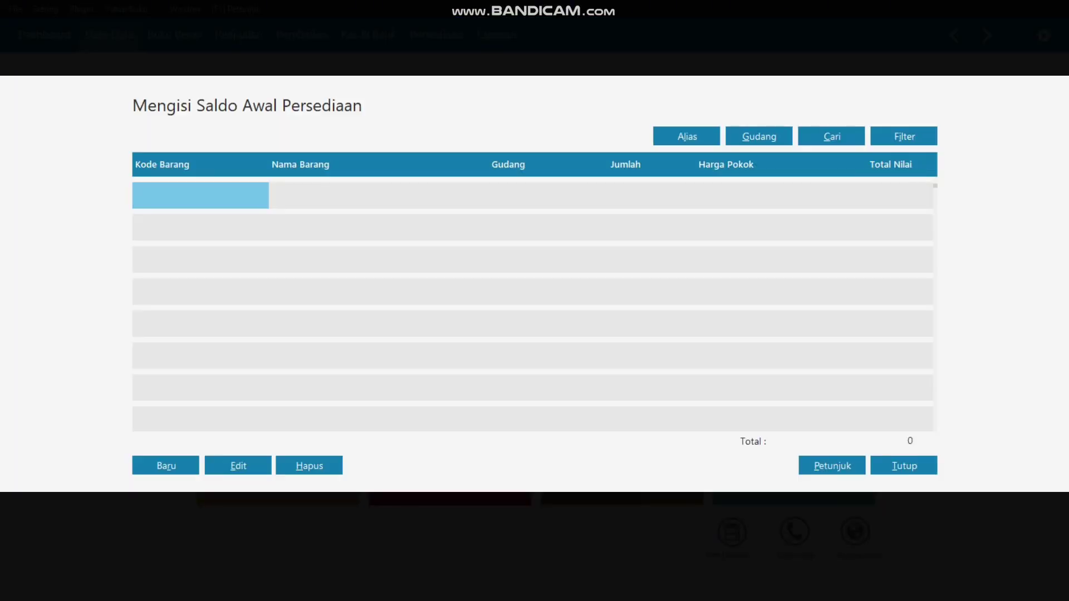
Step: Start a new opening inventory entry for the Head Quarter warehouse and choose item G-001, Gamis Putih XL
{"action": "left_click", "coordinate": [166, 466]}
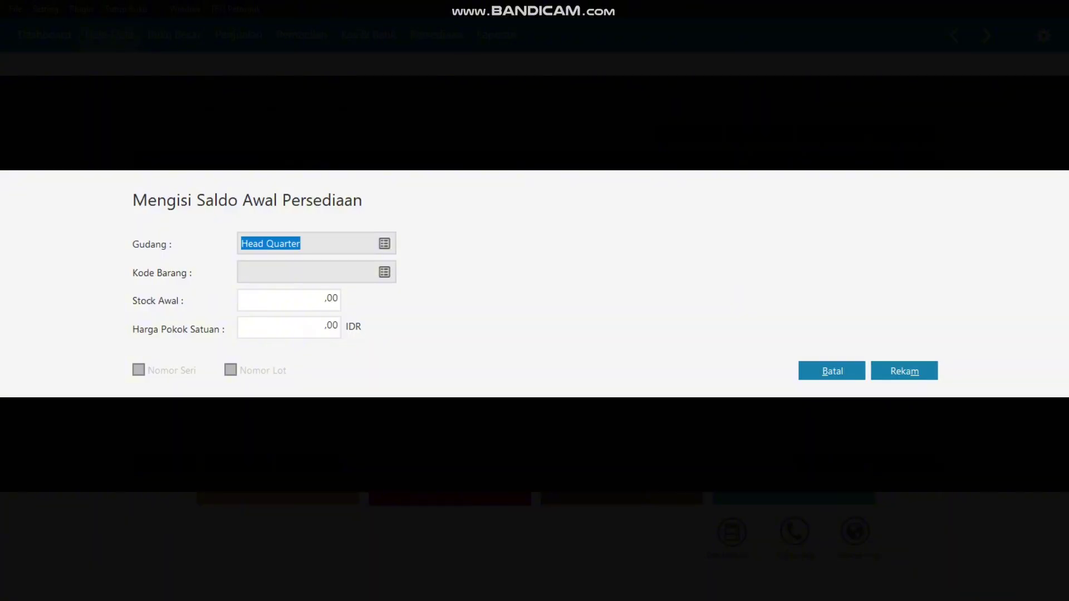
{"action": "key", "text": "alt+Tab"}
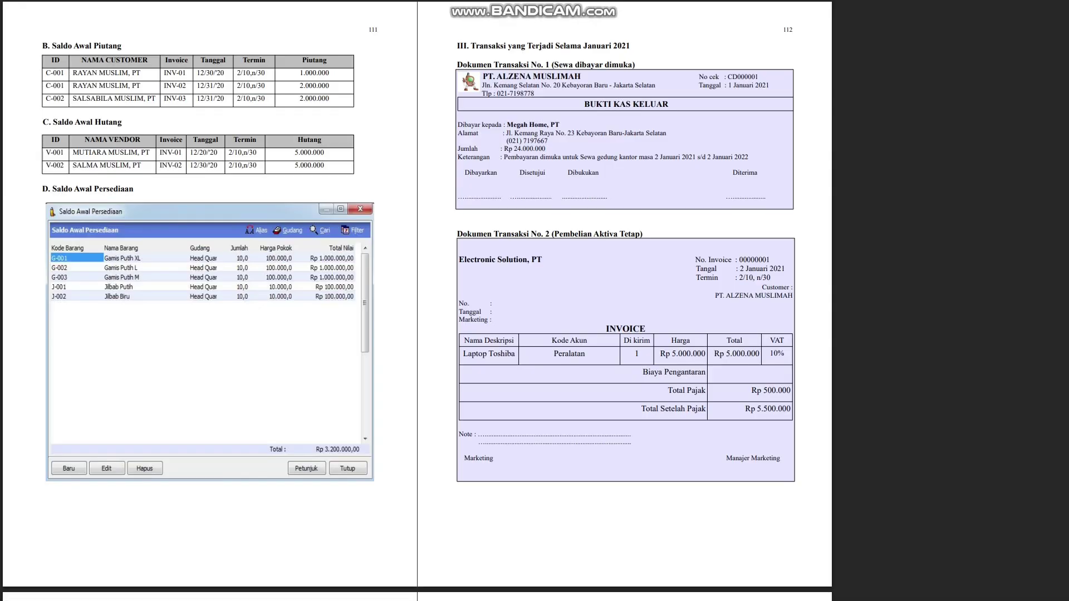
{"action": "key", "text": "alt+Tab"}
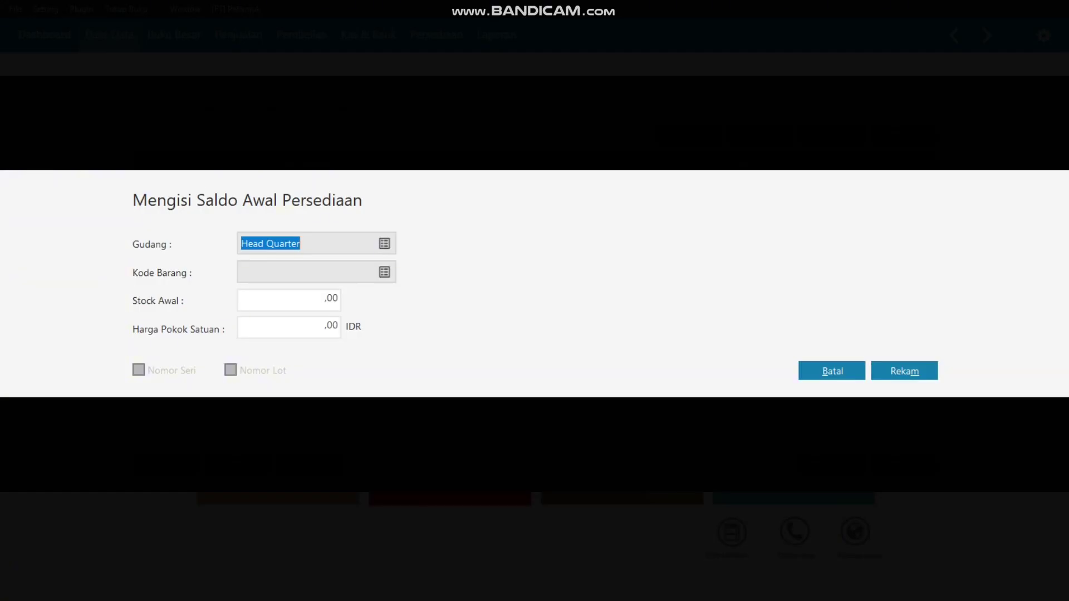
{"action": "key", "text": "alt+Tab"}
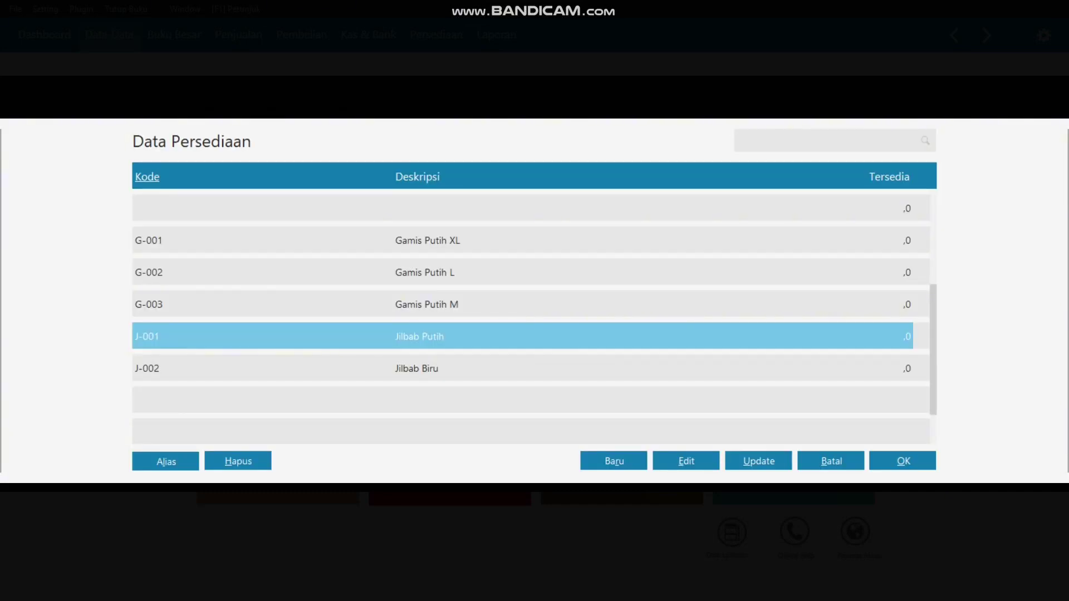
{"action": "left_click", "coordinate": [428, 241]}
{"action": "key", "text": "Return"}
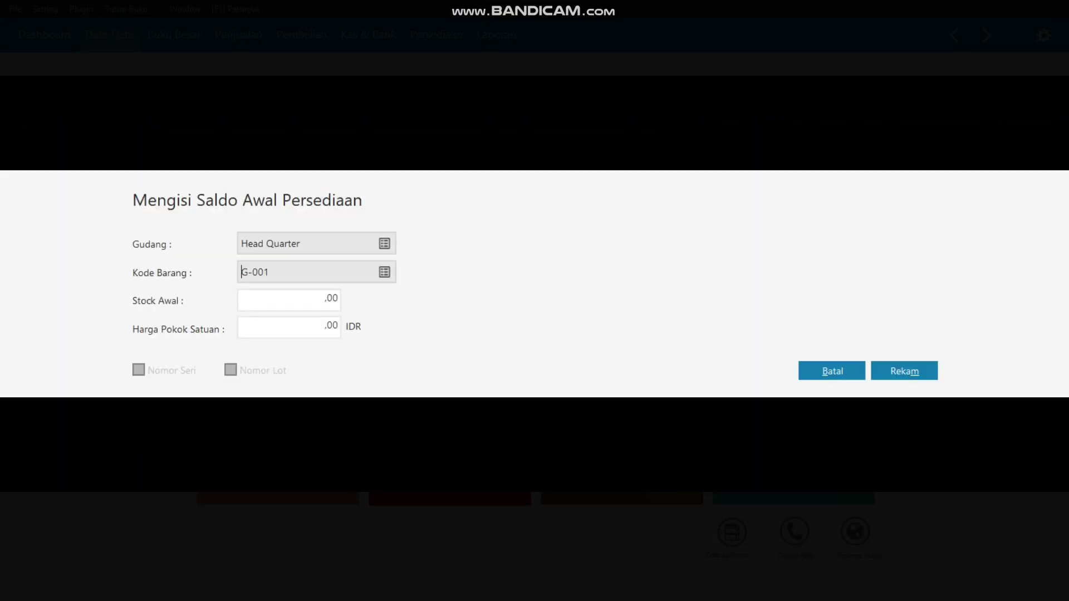
Step: Check the quantity for G-001 in the reference document and set its opening stock to 10
{"action": "key", "text": "alt+Tab"}
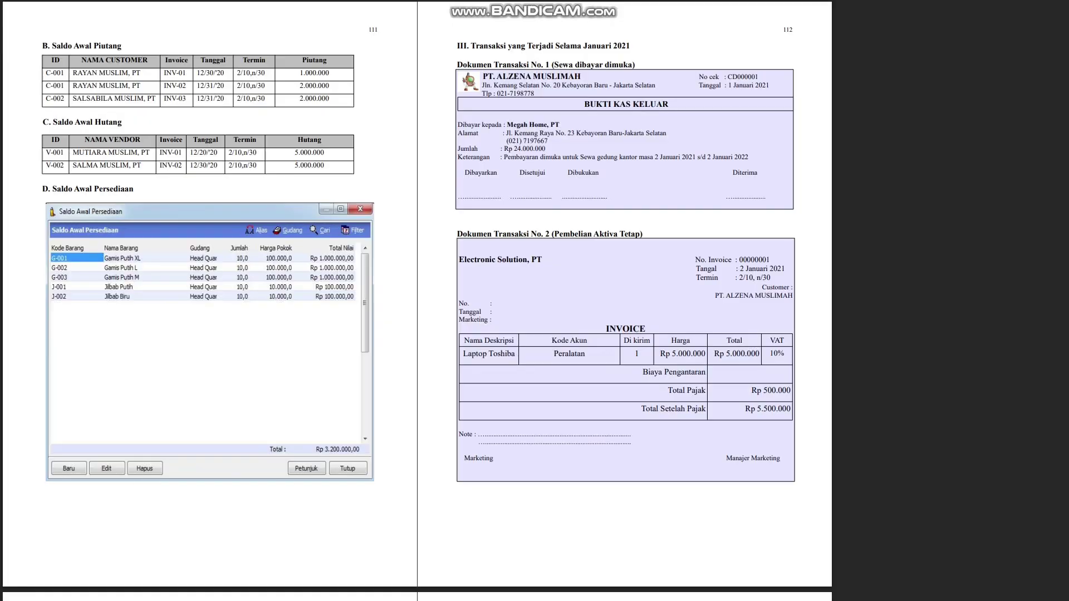
{"action": "key", "text": "alt+Tab"}
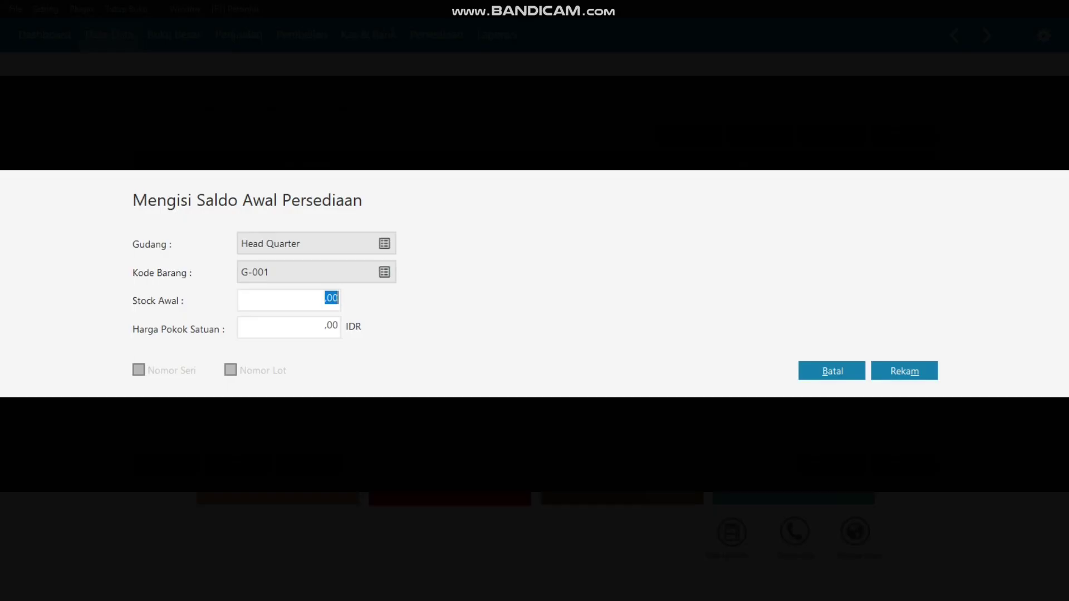
{"action": "type", "text": "10"}
{"action": "key", "text": "Tab"}
Step: Check the cost price in the reference document, set the unit cost of G-001 to 100.000 IDR and record the entry
{"action": "key", "text": "alt+Tab"}
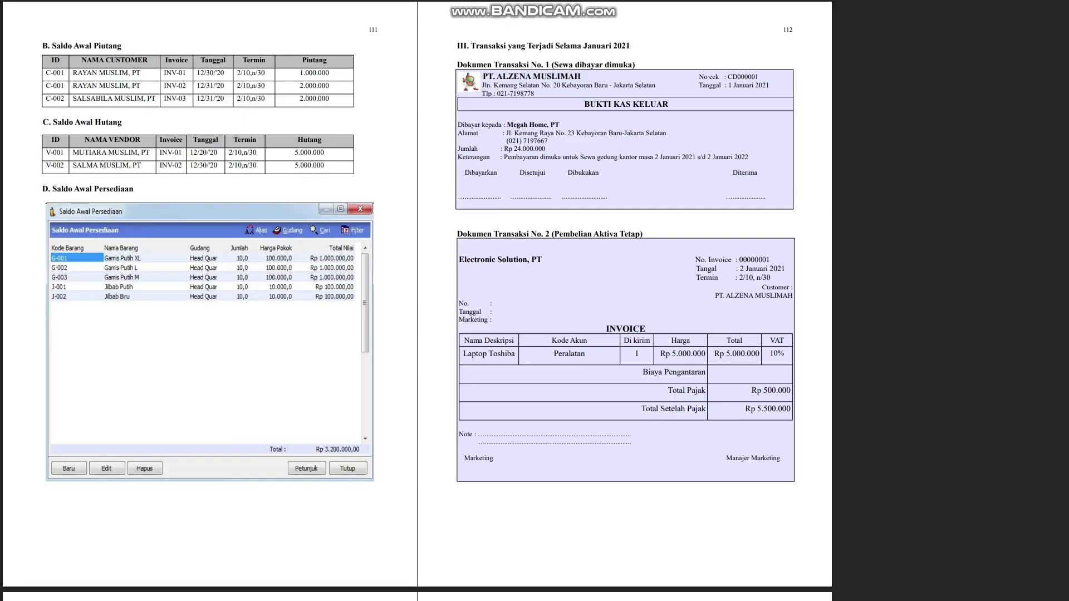
{"action": "key", "text": "alt+Tab"}
{"action": "type", "text": "1"}
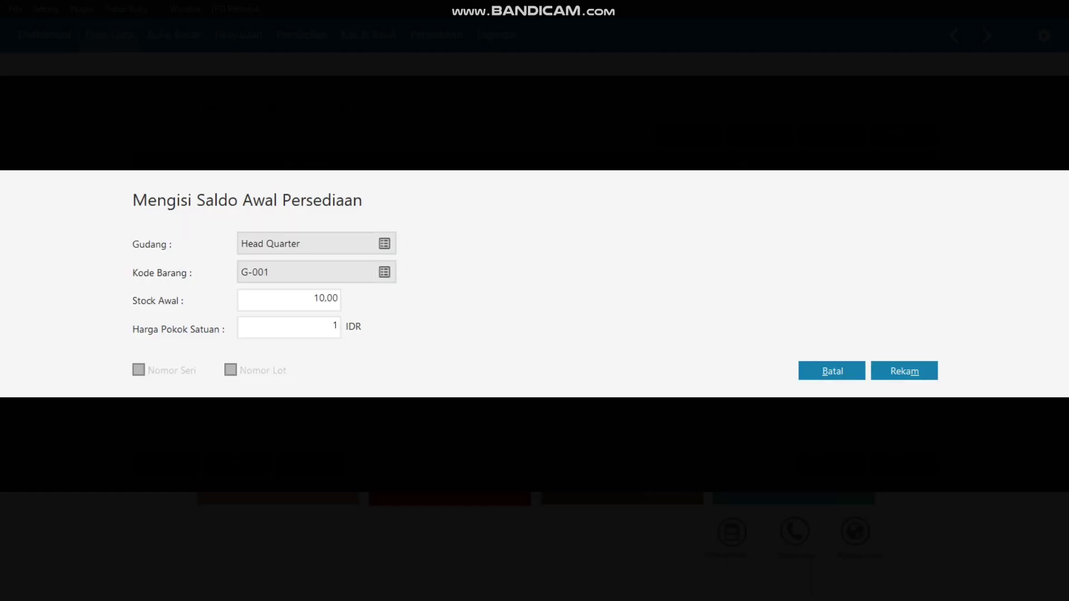
{"action": "type", "text": "00.000000"}
{"action": "key", "text": "Tab"}
{"action": "key", "text": "alt+Tab"}
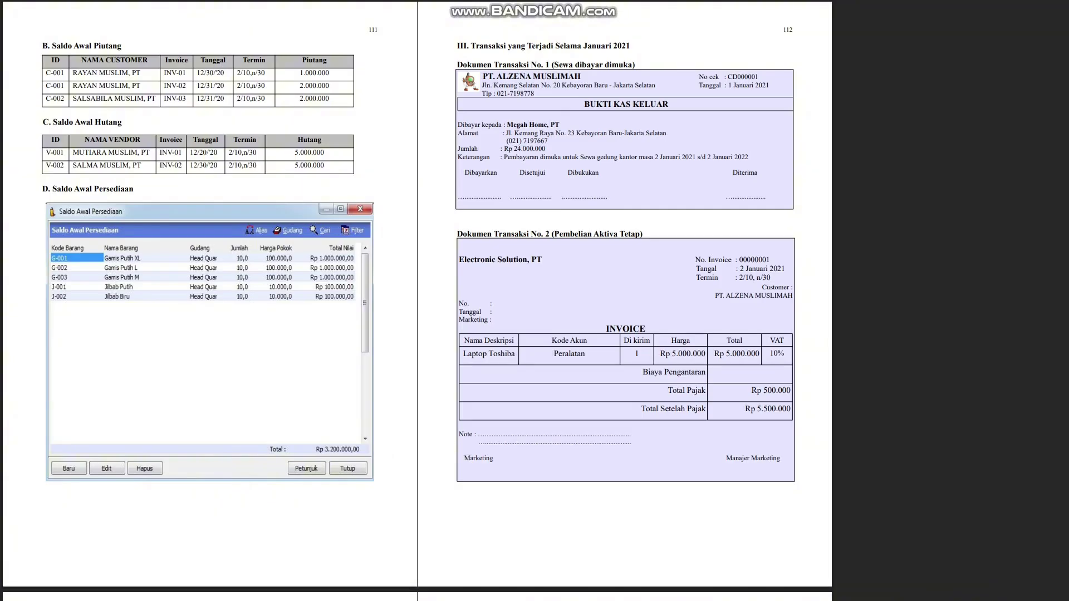
{"action": "key", "text": "alt+Tab"}
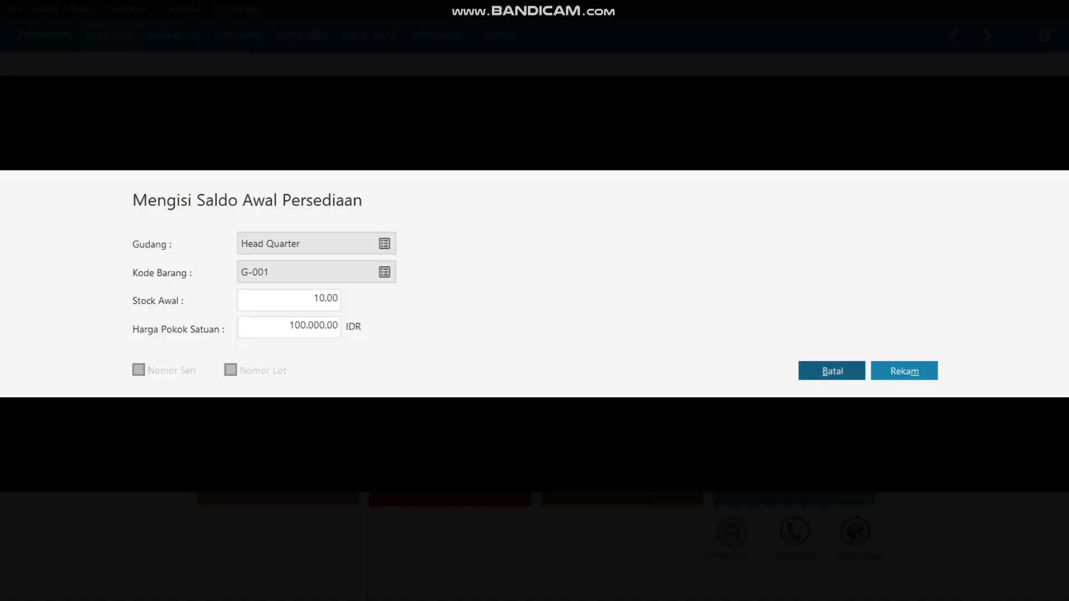
{"action": "key", "text": "alt+m"}
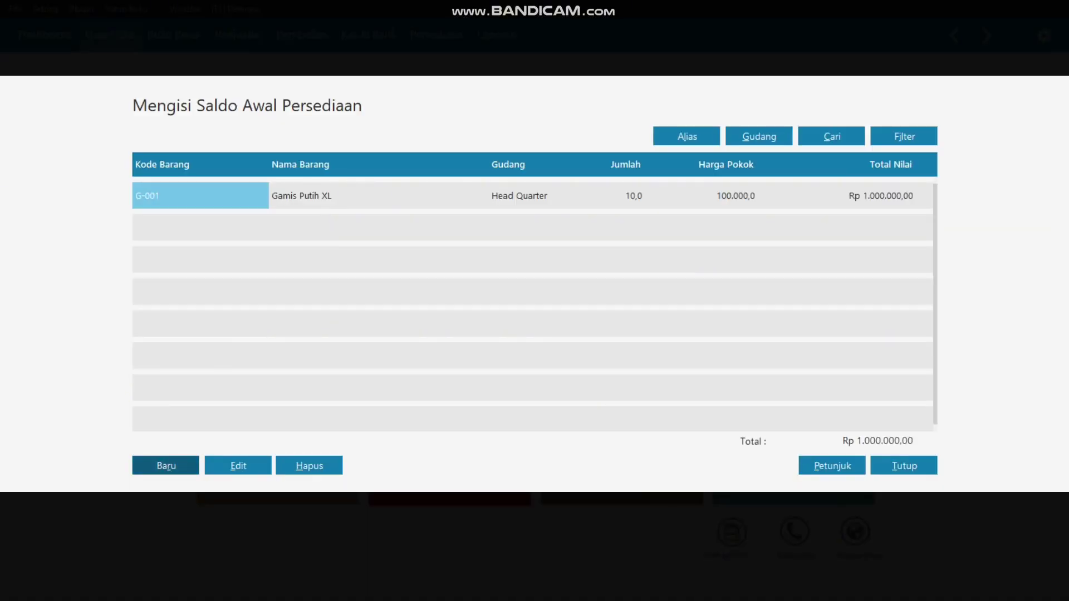
Step: Start another opening inventory entry for Head Quarter and choose item G-002, Gamis Putih L
{"action": "key", "text": "alt+r"}
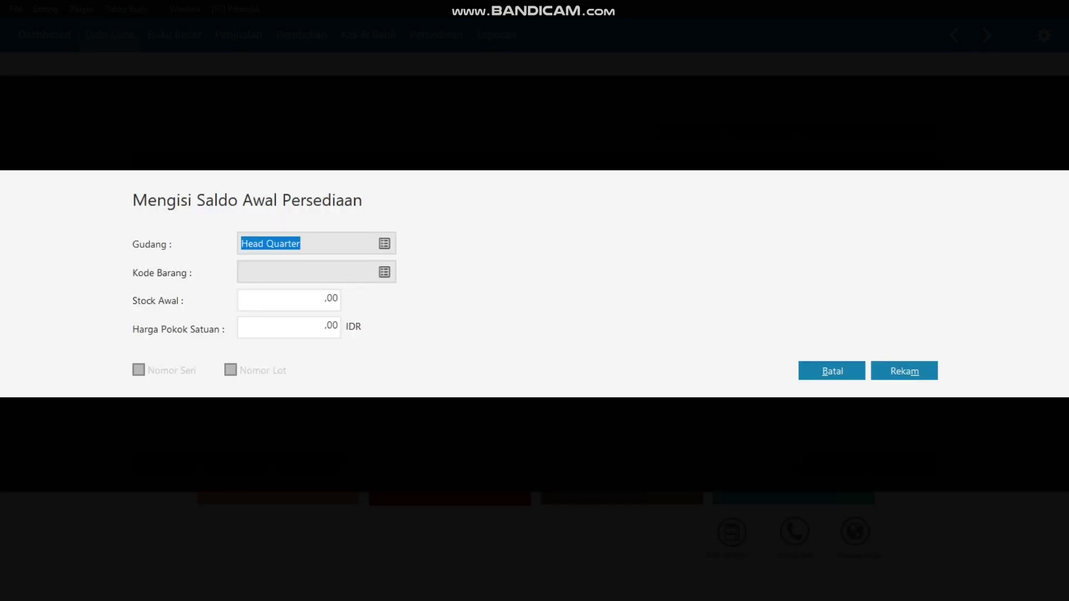
{"action": "key", "text": "Tab"}
{"action": "key", "text": "Tab"}
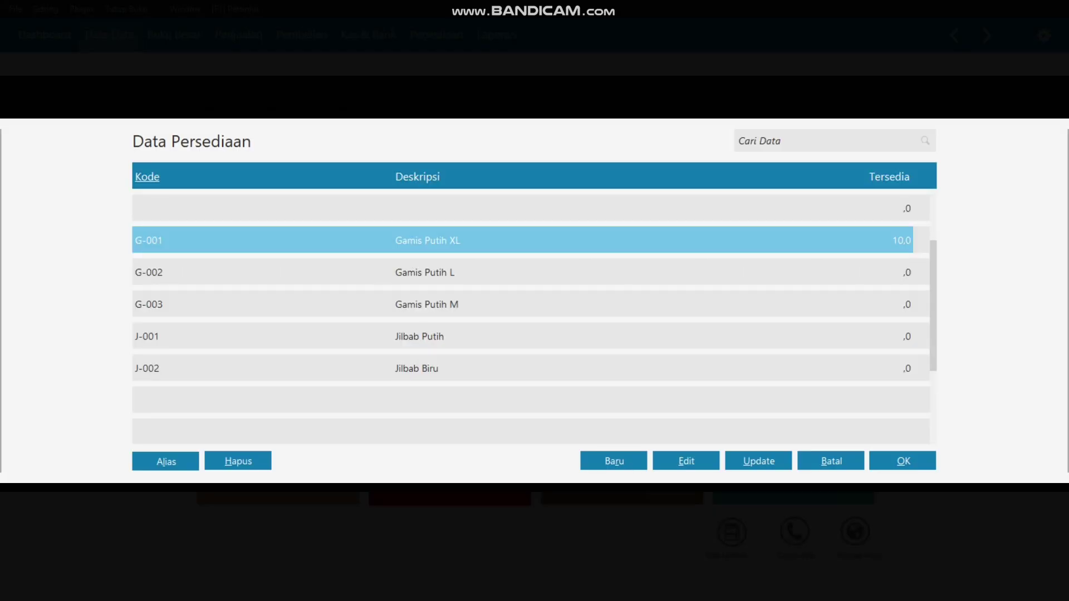
{"action": "left_click", "coordinate": [423, 272]}
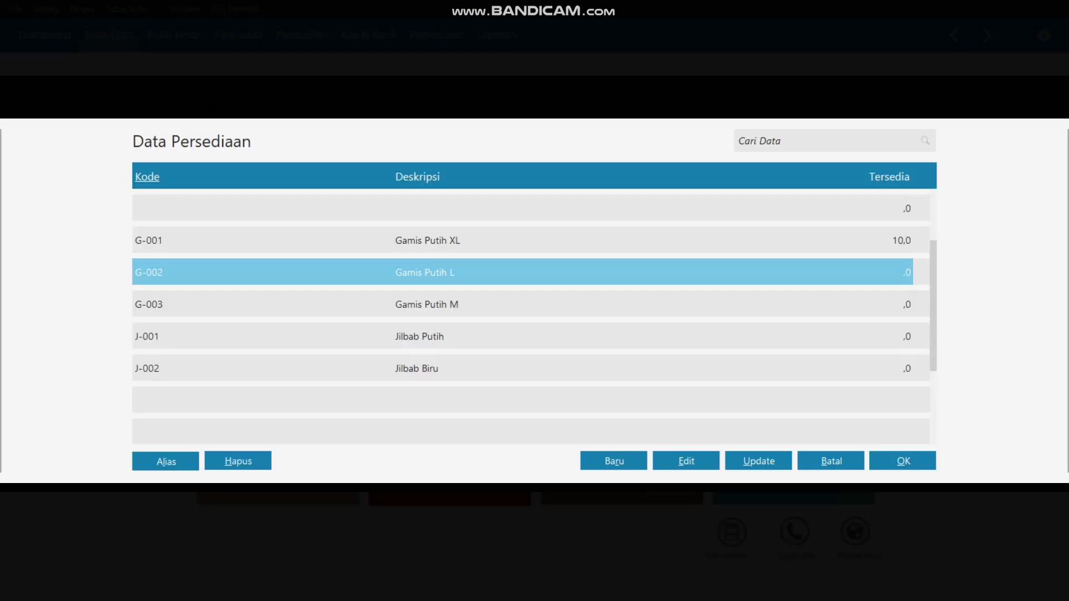
{"action": "key", "text": "Return"}
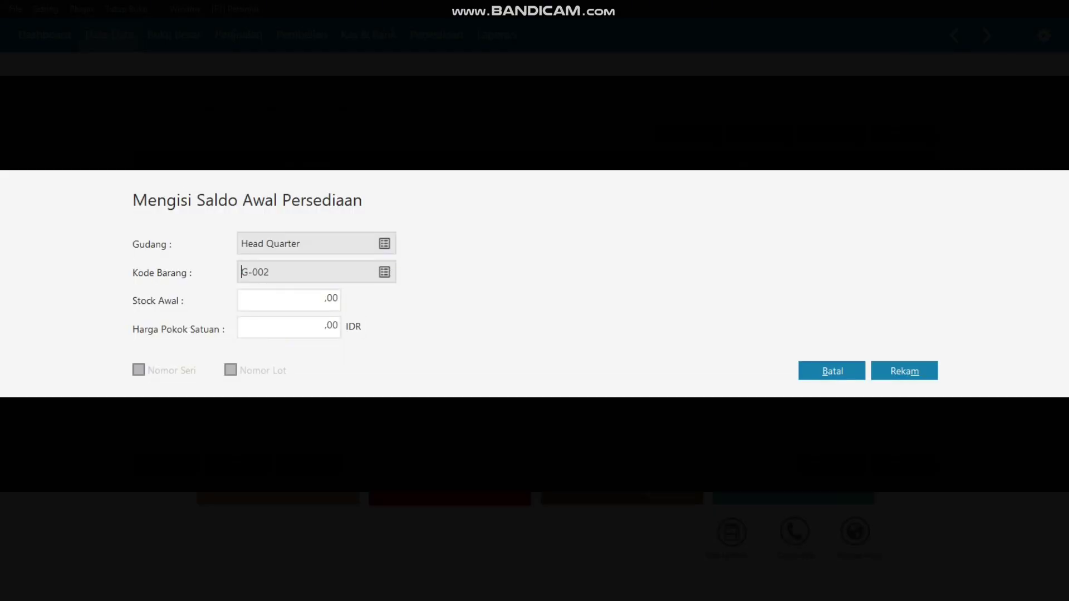
Step: Set the opening stock of G-002 to 10 and its unit cost to 100.000 IDR, and record the entry
{"action": "key", "text": "Tab"}
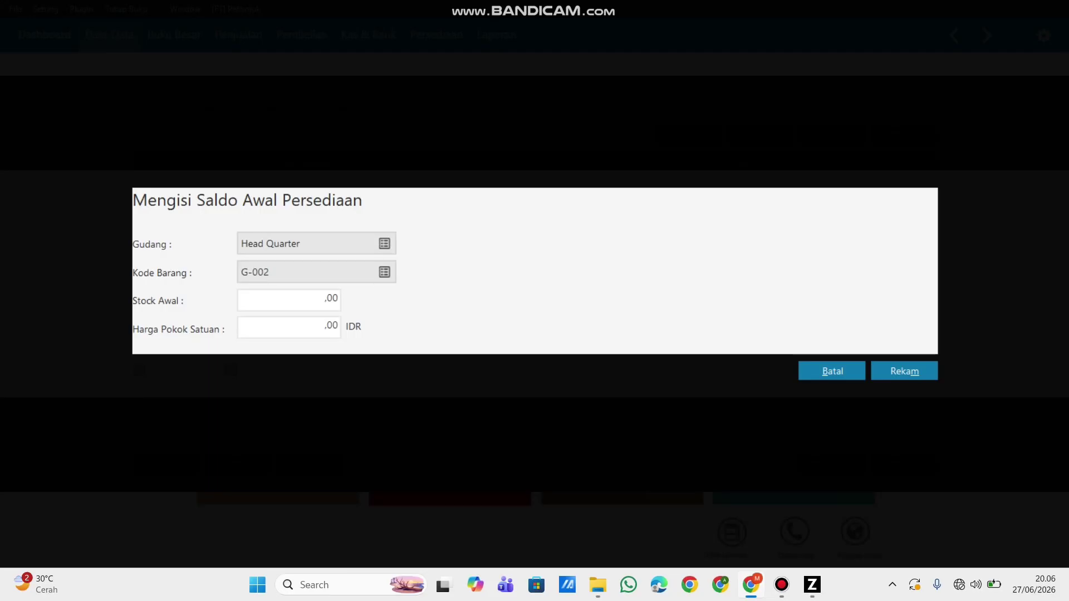
{"action": "type", "text": "10"}
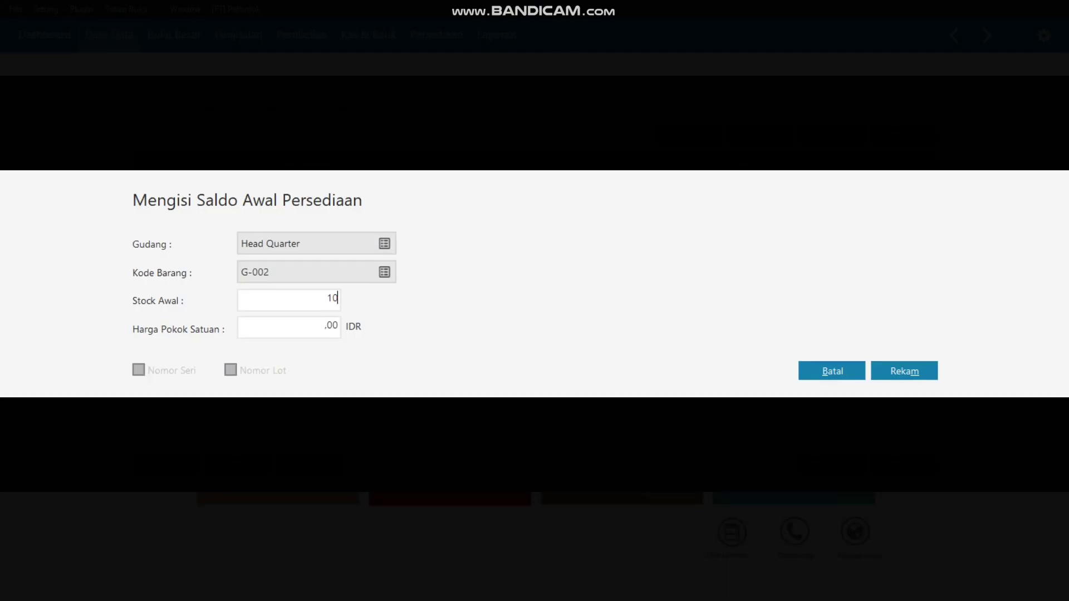
{"action": "key", "text": "Tab"}
{"action": "type", "text": "100000"}
{"action": "key", "text": "Tab"}
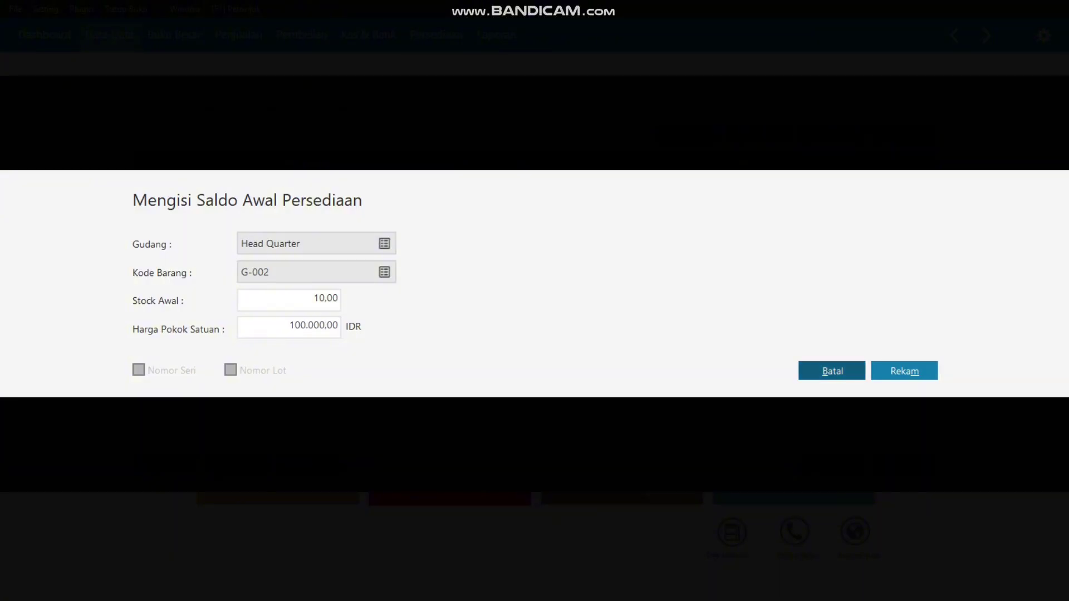
{"action": "key", "text": "Tab"}
{"action": "key", "text": "Return"}
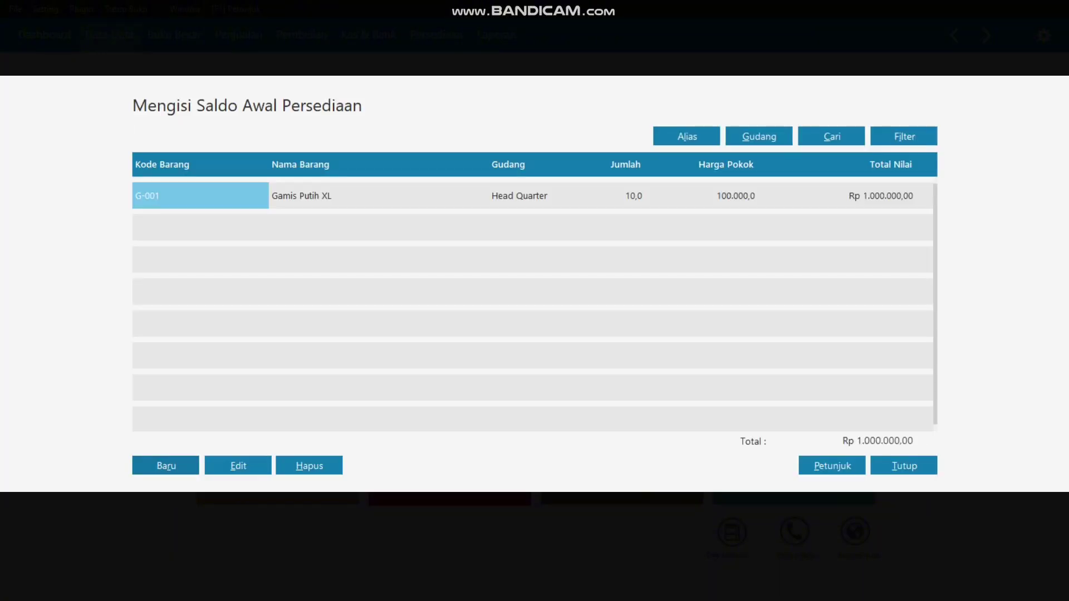
Step: Start another opening inventory entry for Head Quarter and choose item G-003, Gamis Putih M
{"action": "key", "text": "Return"}
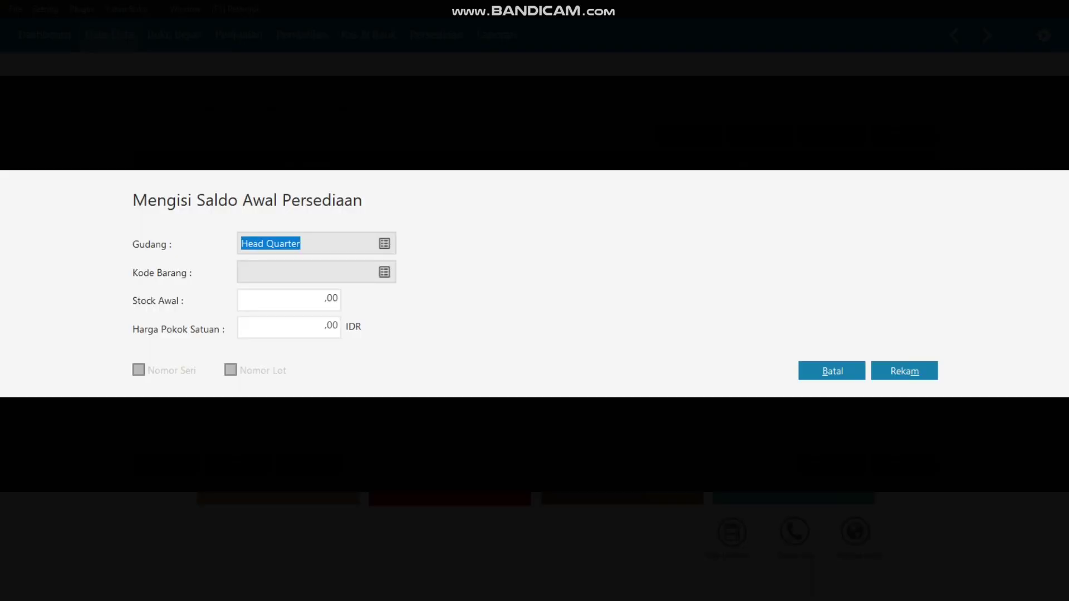
{"action": "key", "text": "Escape"}
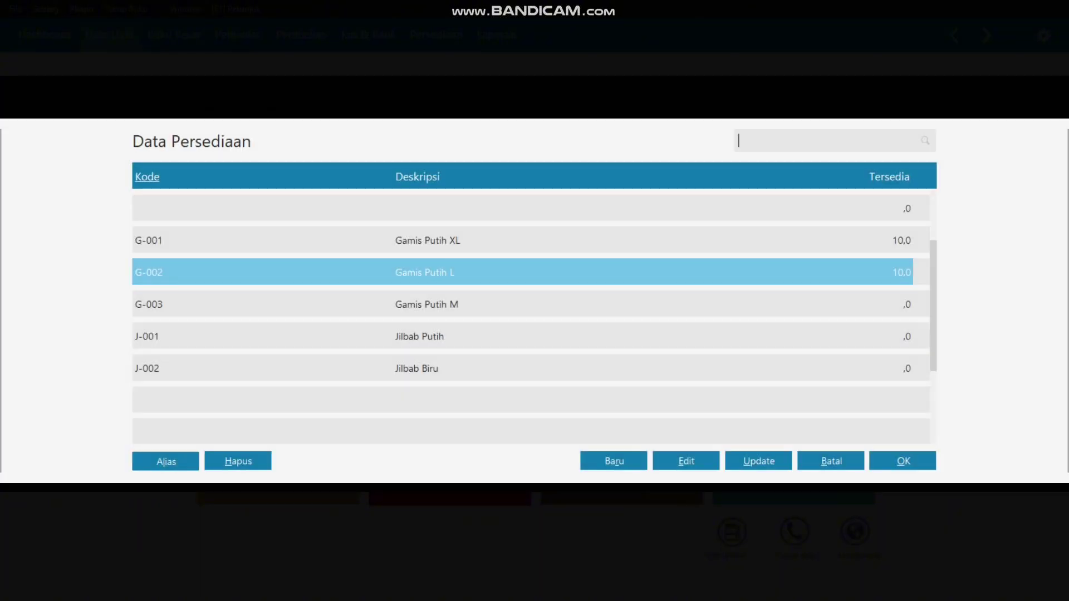
{"action": "left_click", "coordinate": [427, 305]}
{"action": "key", "text": "Return"}
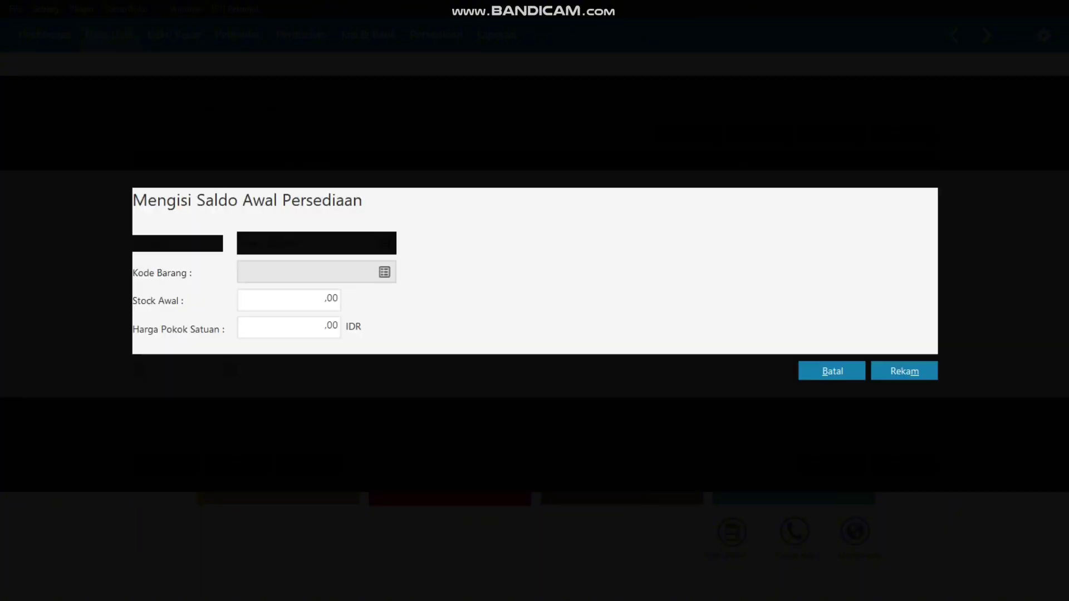
Step: Following the reference document, give G-003 an opening stock of 10 and a unit cost of 100.000 IDR, and record the entry
{"action": "key", "text": "alt+Tab"}
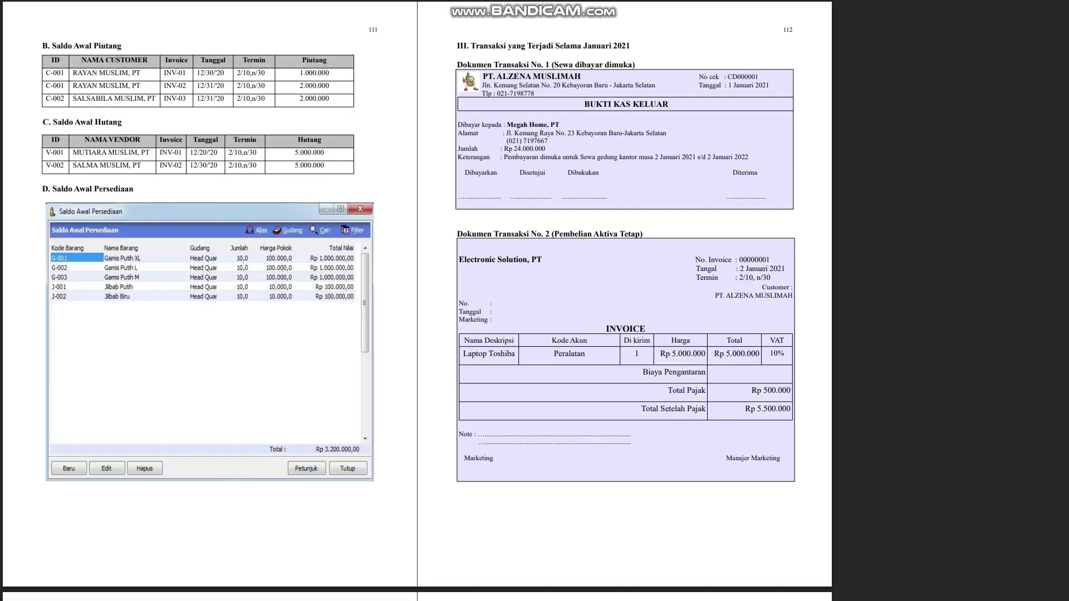
{"action": "key", "text": "alt+Tab"}
{"action": "type", "text": "10"}
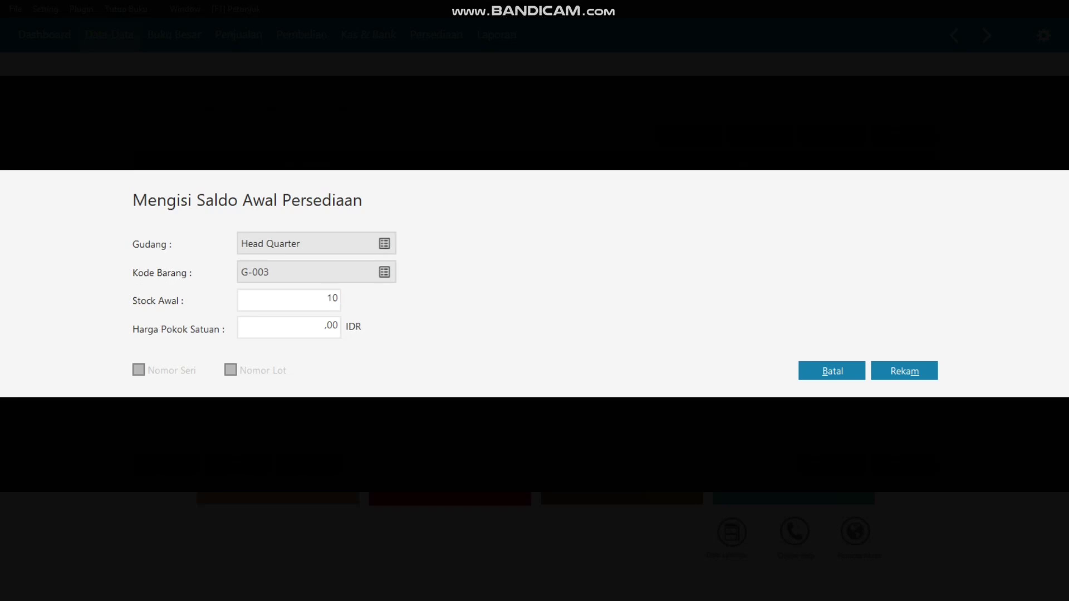
{"action": "key", "text": "alt+Tab"}
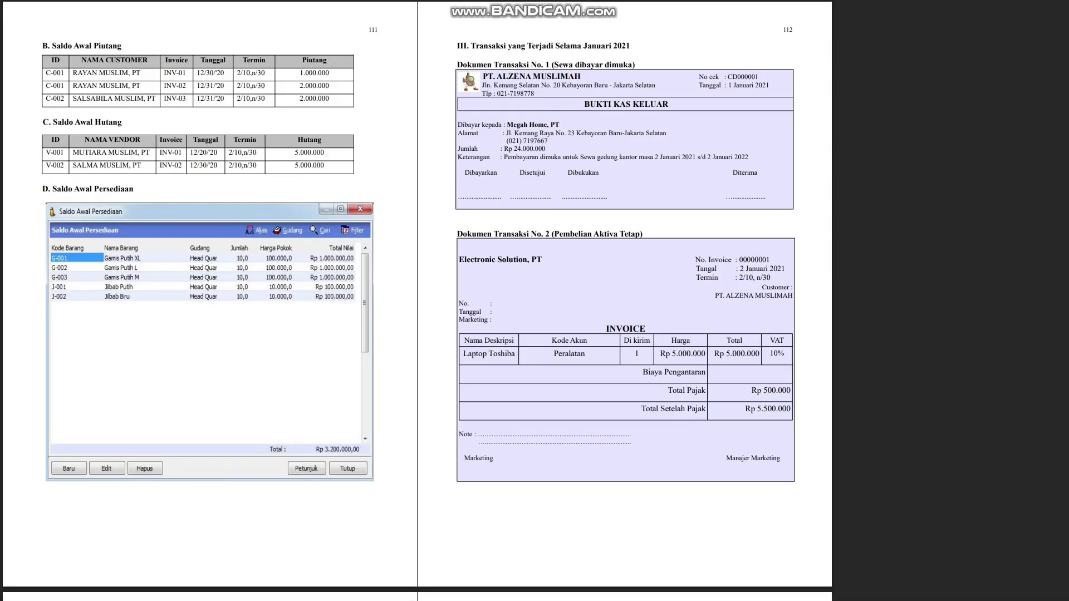
{"action": "key", "text": "alt+Tab"}
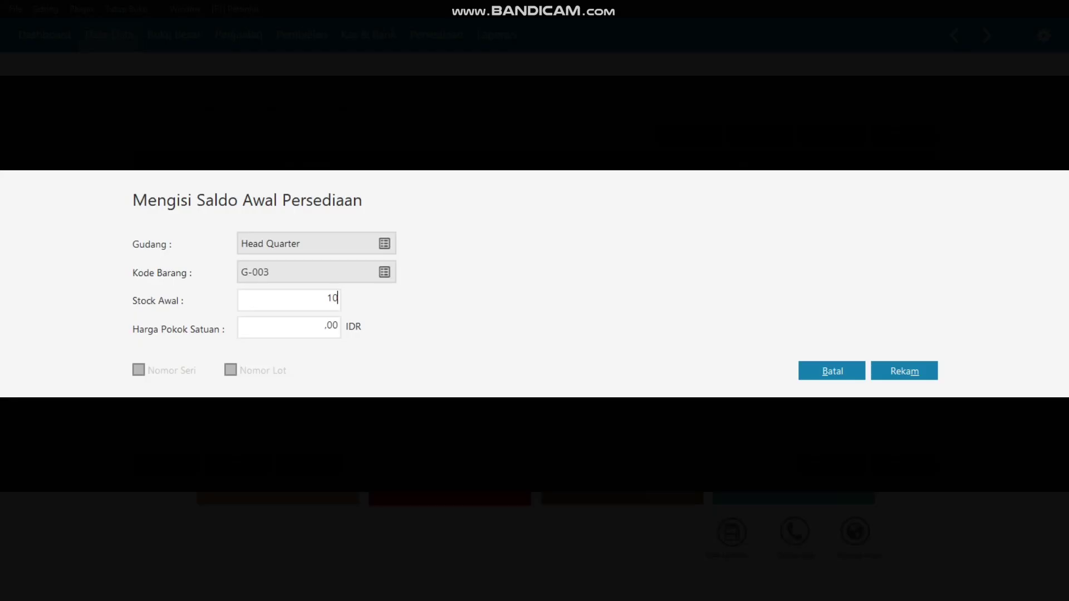
{"action": "key", "text": "Tab"}
{"action": "type", "text": "100000"}
{"action": "key", "text": "Tab"}
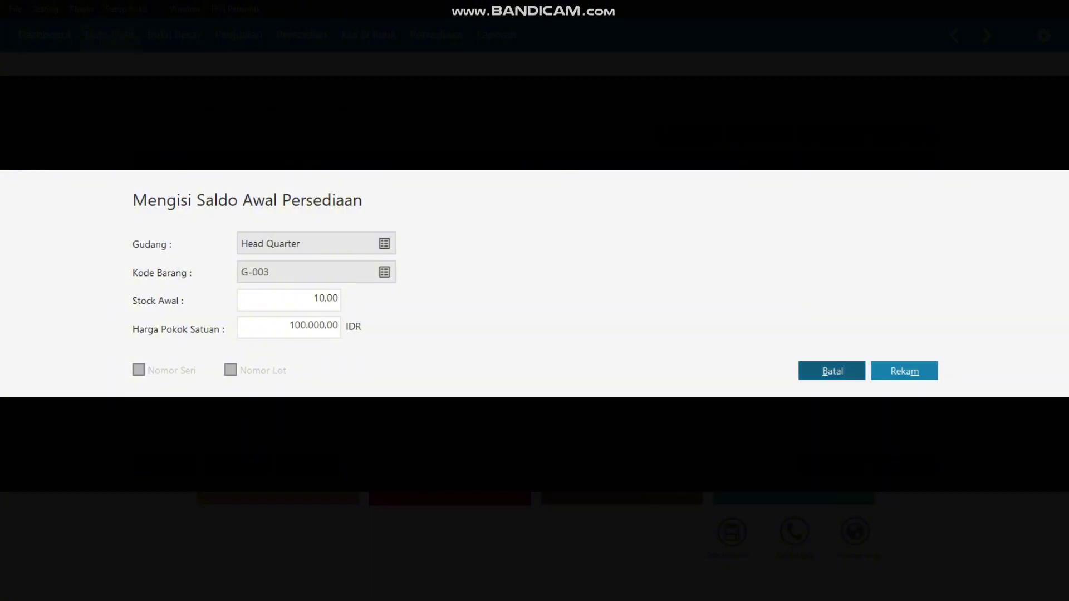
{"action": "key", "text": "Tab"}
{"action": "key", "text": "Return"}
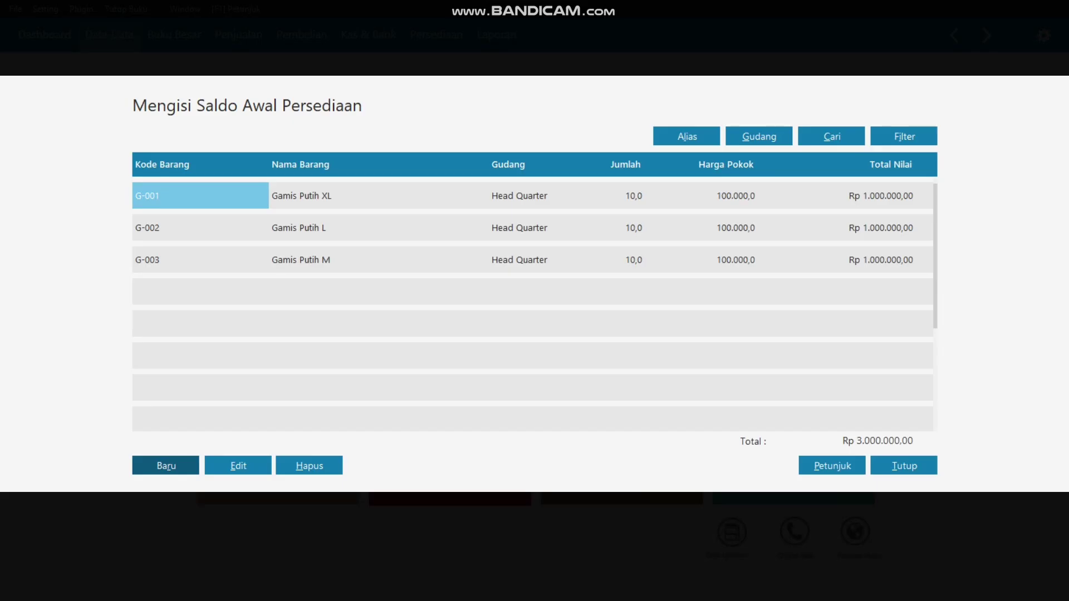
Step: Start another opening inventory entry for Head Quarter and, following the reference document, choose item J-001, Jilbab Putih
{"action": "key", "text": "Return"}
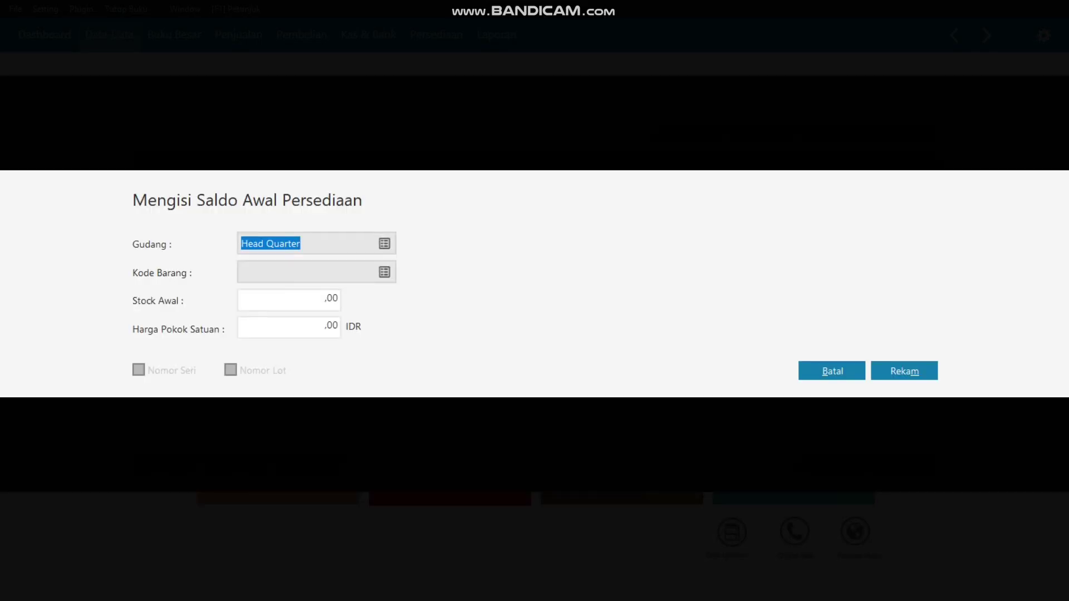
{"action": "key", "text": "alt+Tab"}
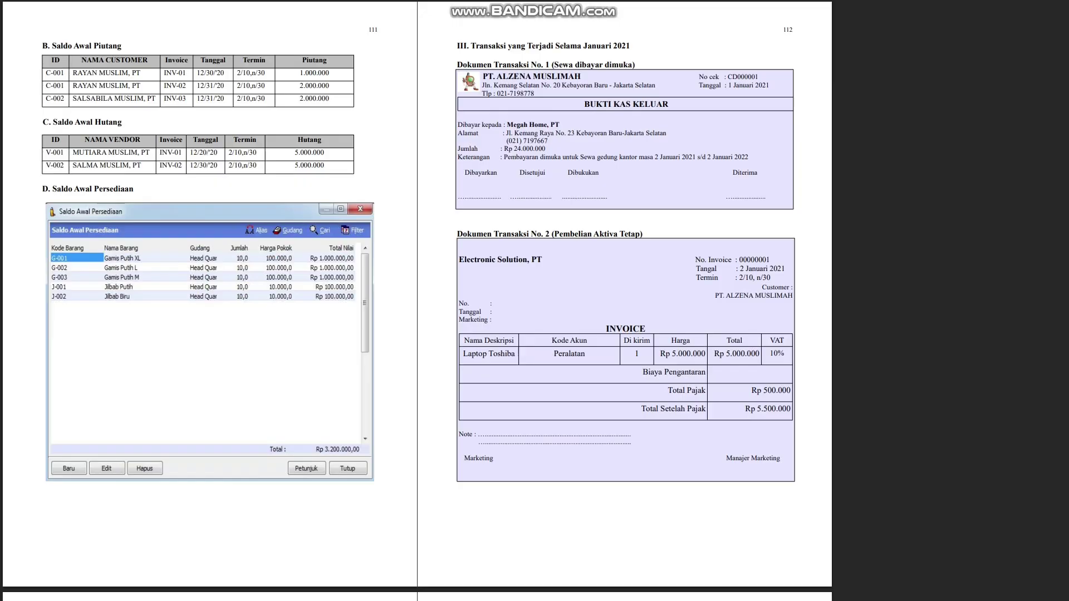
{"action": "key", "text": "alt+Tab"}
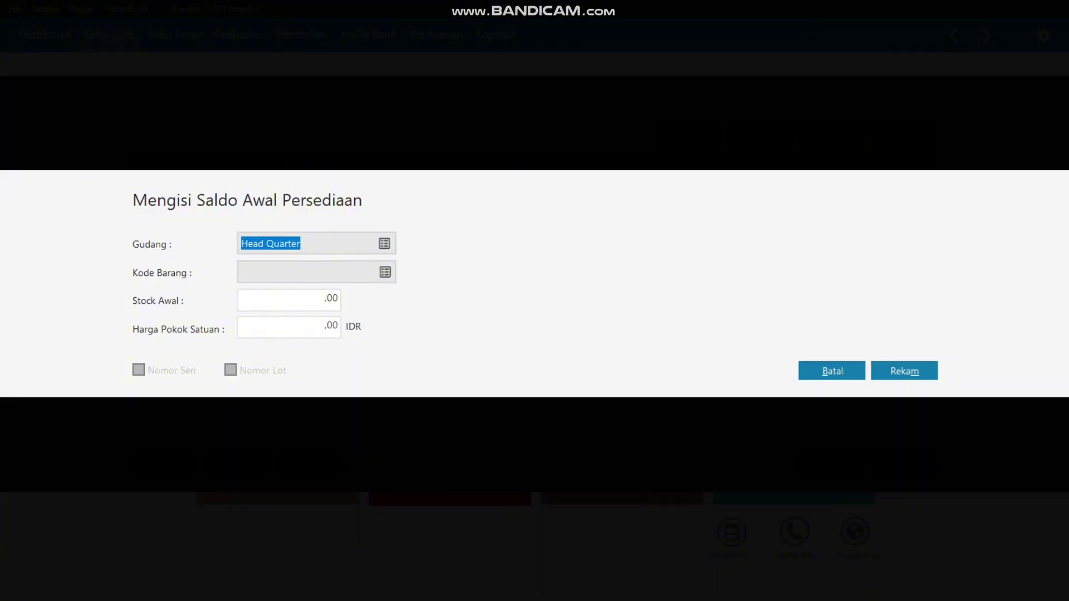
{"action": "key", "text": "Tab"}
{"action": "key", "text": "Return"}
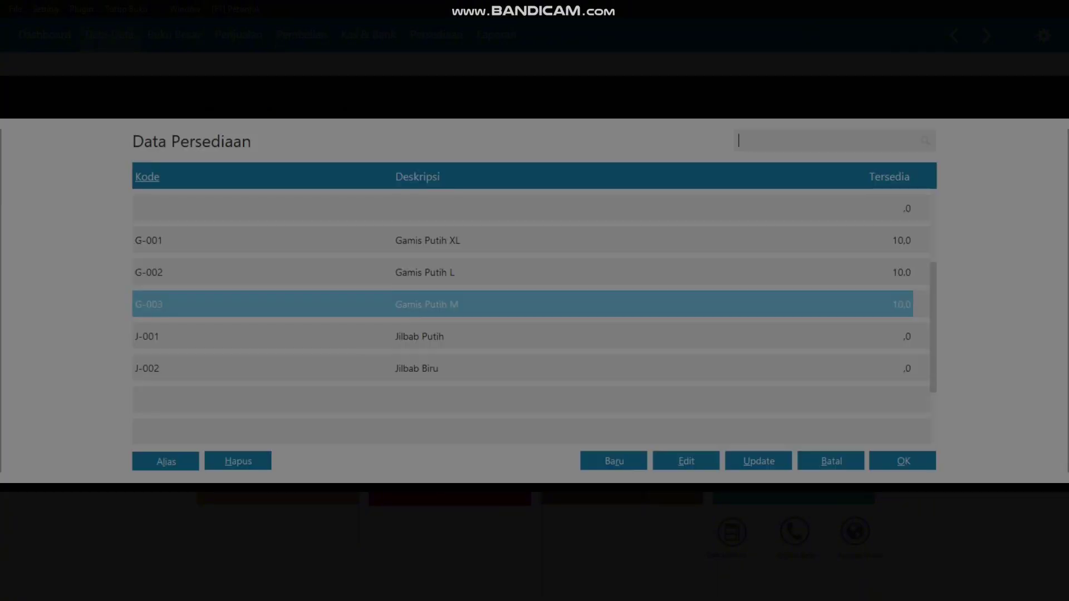
{"action": "key", "text": "Down"}
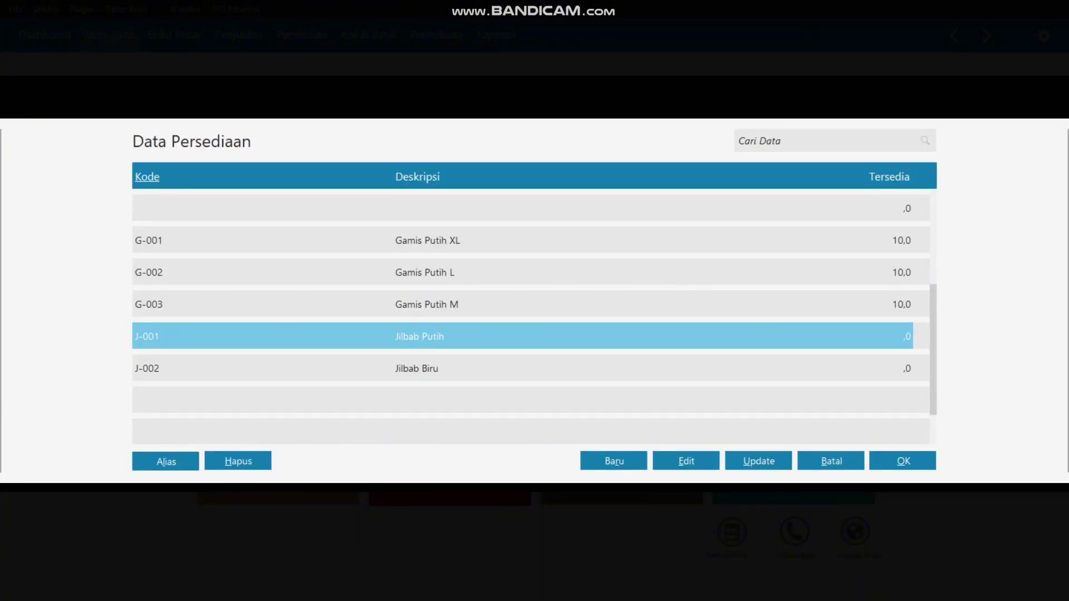
{"action": "key", "text": "Return"}
{"action": "key", "text": "Tab"}
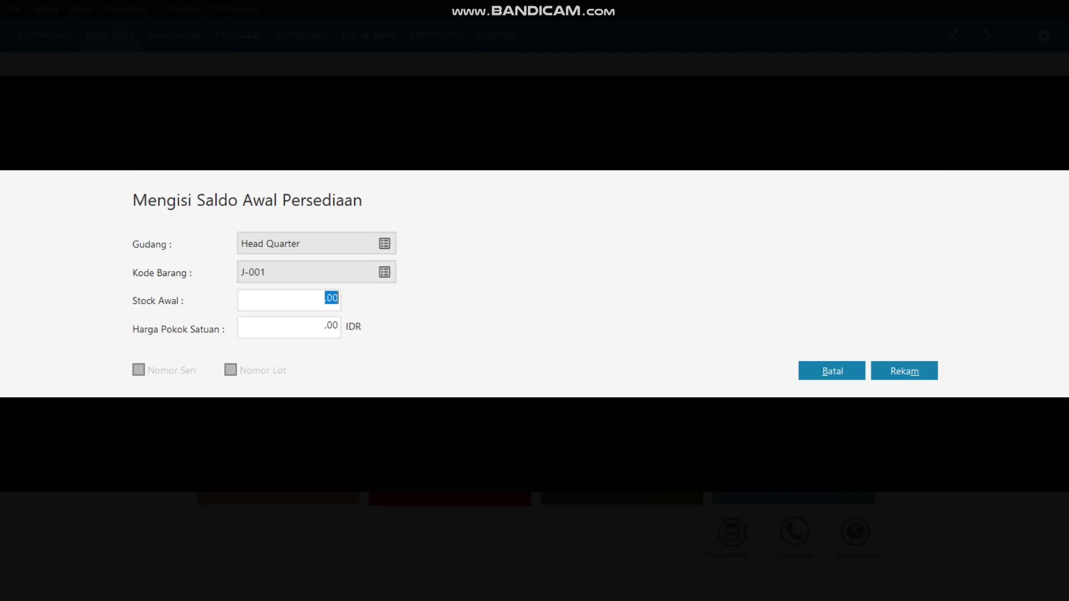
Step: Following the reference document, give J-001 an opening stock of 10 and a unit cost of 10.000 IDR, and record the entry
{"action": "key", "text": "alt+Tab"}
{"action": "key", "text": "alt+Tab"}
{"action": "type", "text": "10"}
{"action": "key", "text": "Tab"}
{"action": "key", "text": "alt+Tab"}
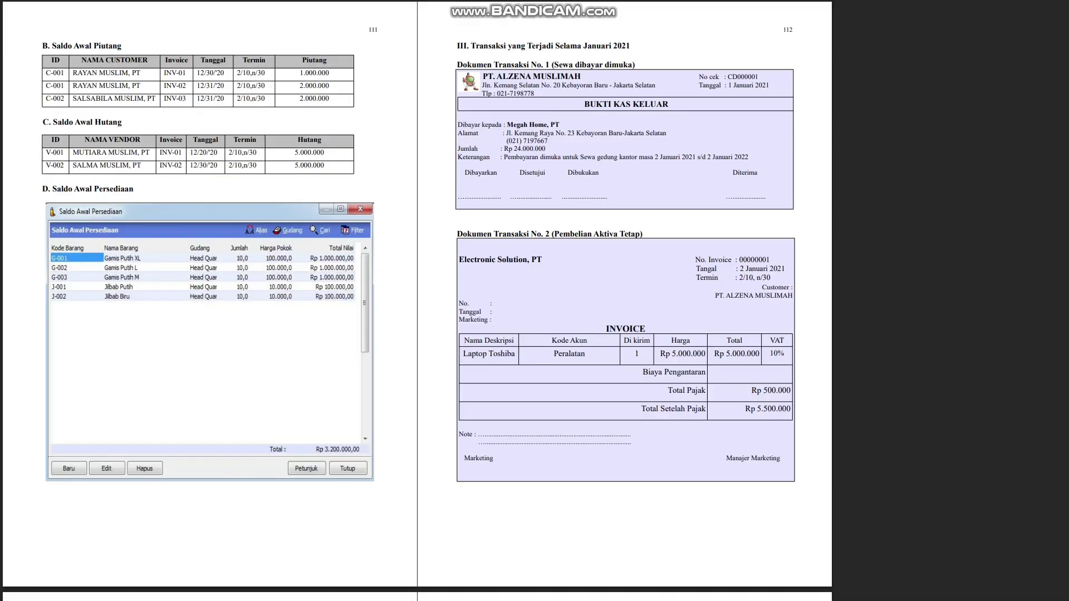
{"action": "key", "text": "alt+Tab"}
{"action": "type", "text": "10000"}
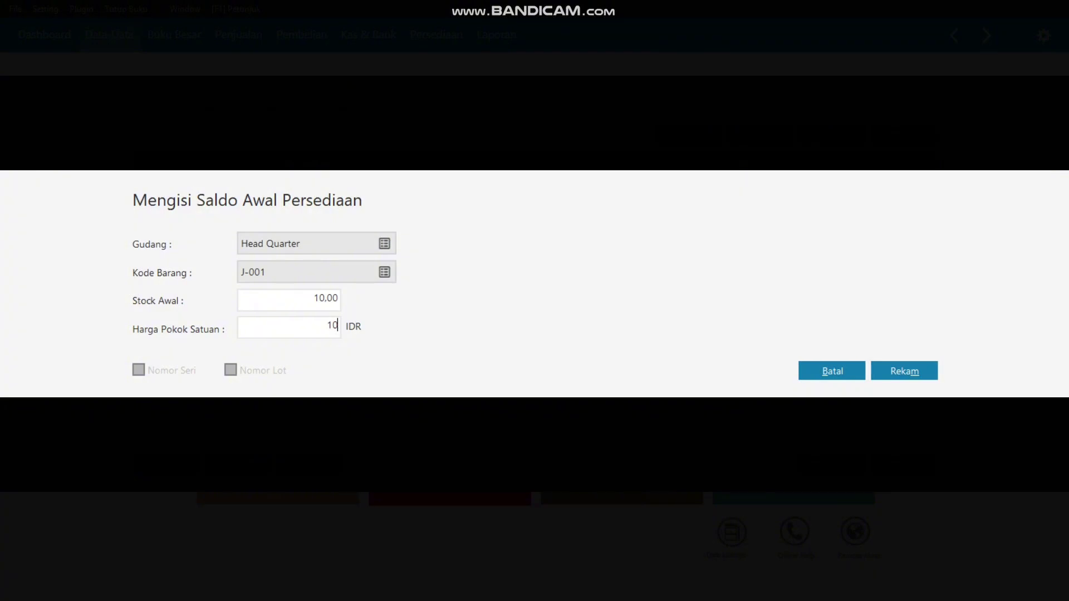
{"action": "key", "text": "Tab"}
{"action": "key", "text": "Tab"}
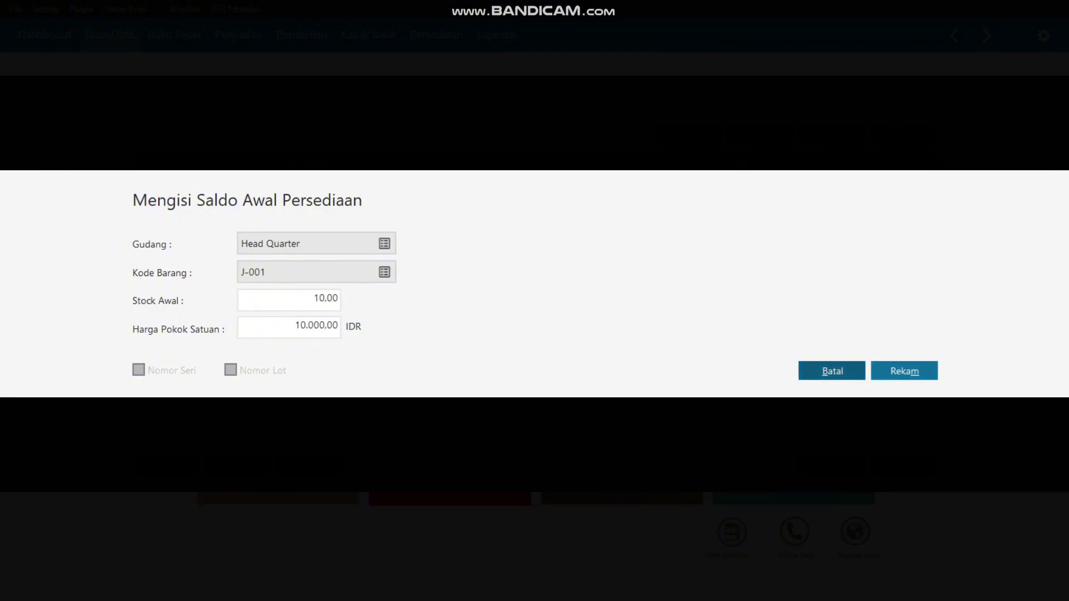
{"action": "key", "text": "Return"}
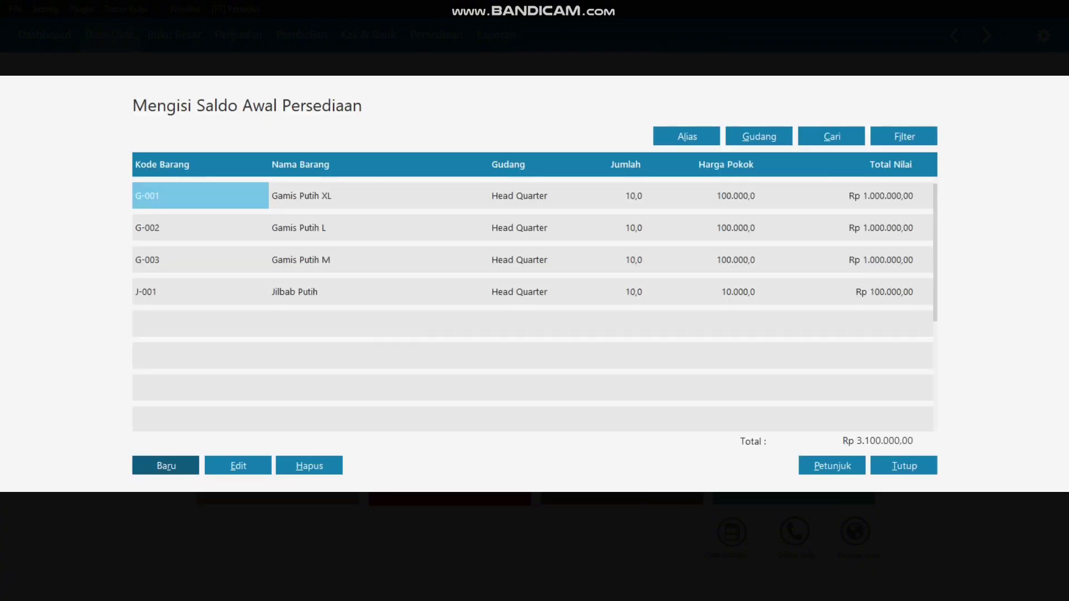
Step: Start another opening inventory entry for Head Quarter and choose item J-002, Jilbab Biru
{"action": "key", "text": "Return"}
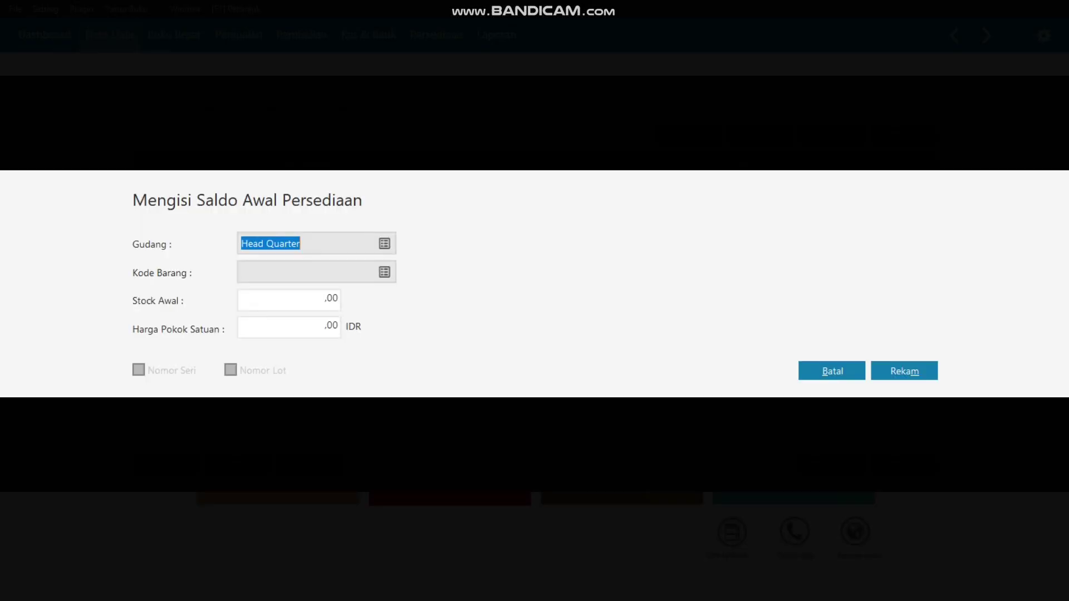
{"action": "left_click", "coordinate": [384, 273]}
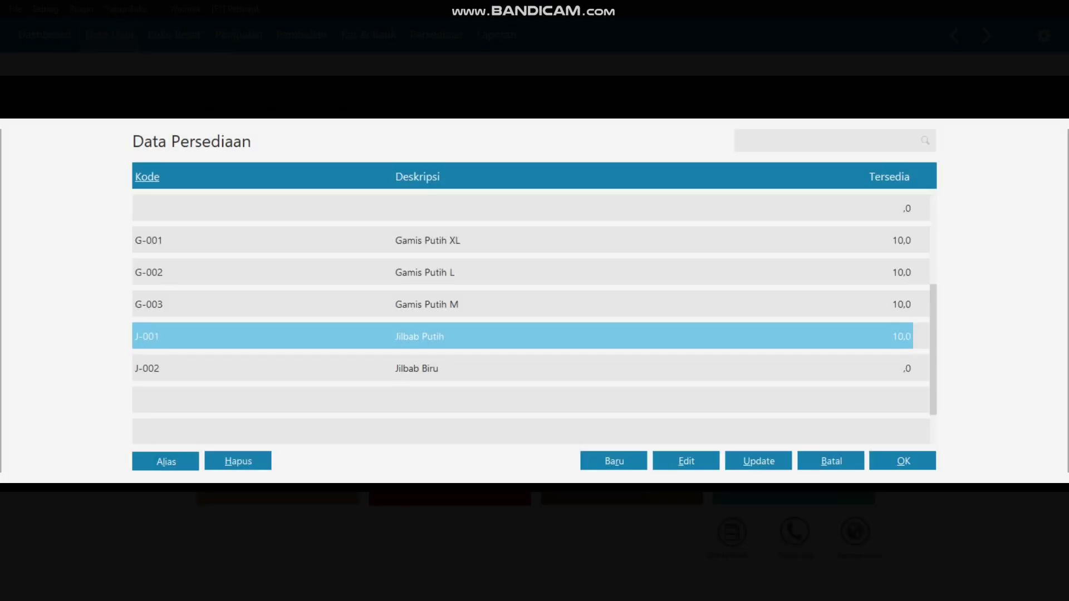
{"action": "left_click", "coordinate": [417, 368]}
{"action": "key", "text": "Return"}
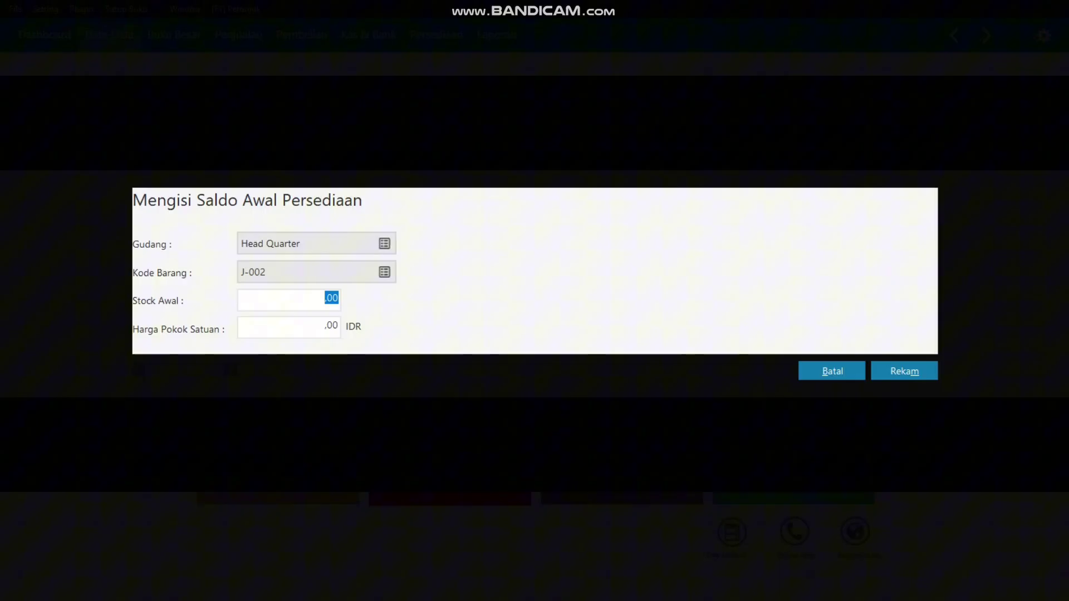
Step: Set the opening stock of J-002 to 10 and its unit cost to 10.000 IDR, and record the entry
{"action": "type", "text": "10"}
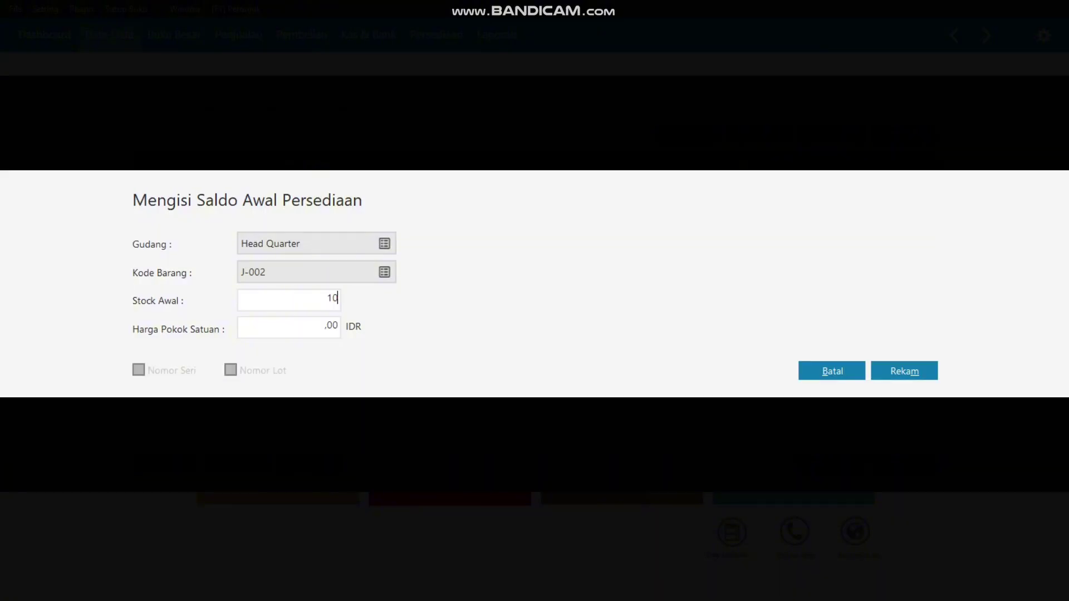
{"action": "key", "text": "Tab"}
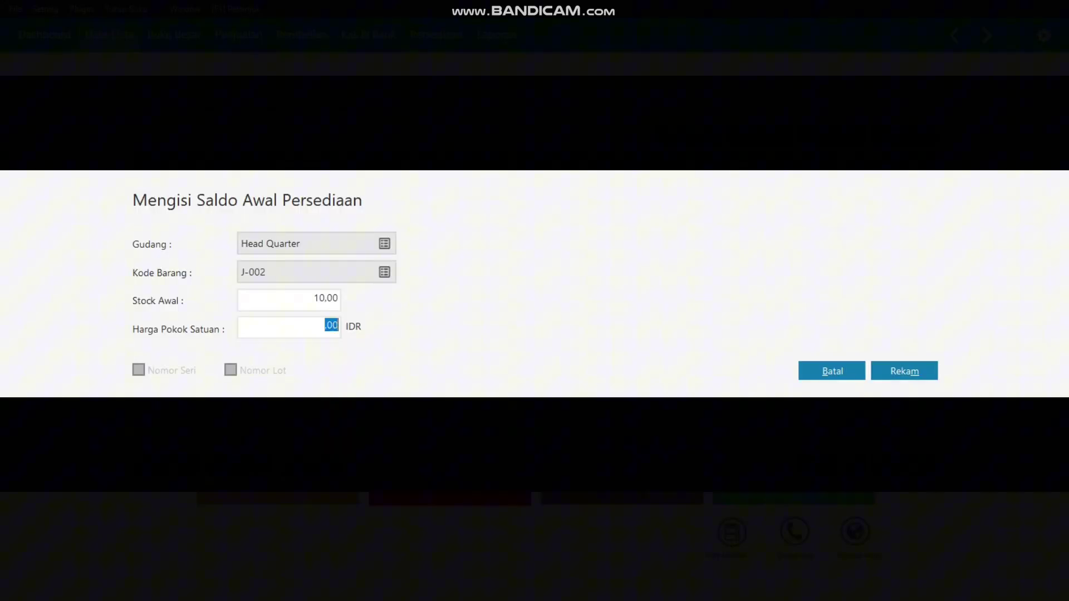
{"action": "type", "text": "10000"}
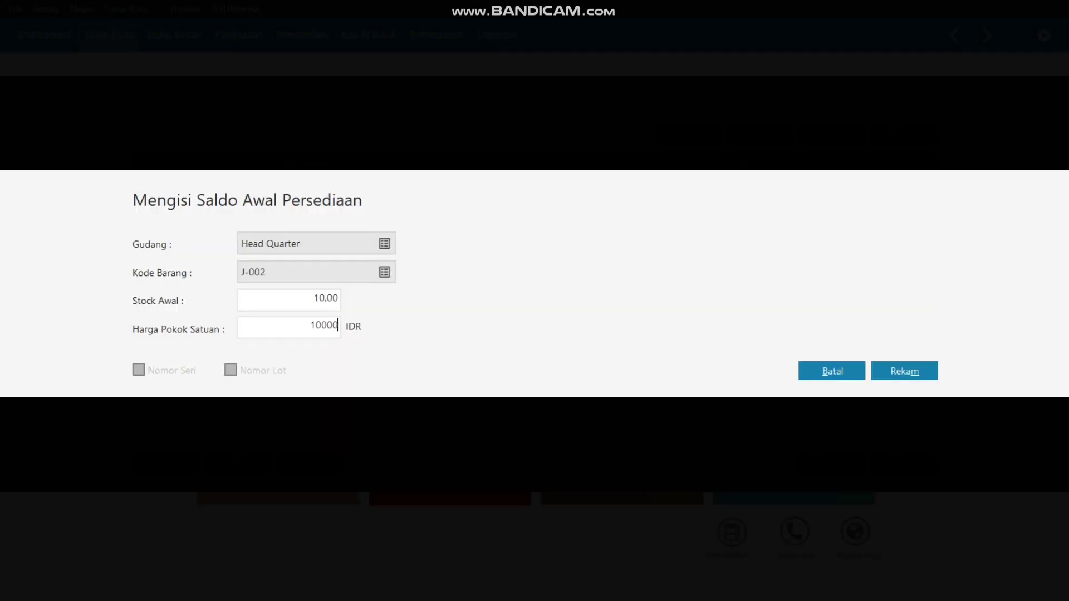
{"action": "key", "text": "Tab"}
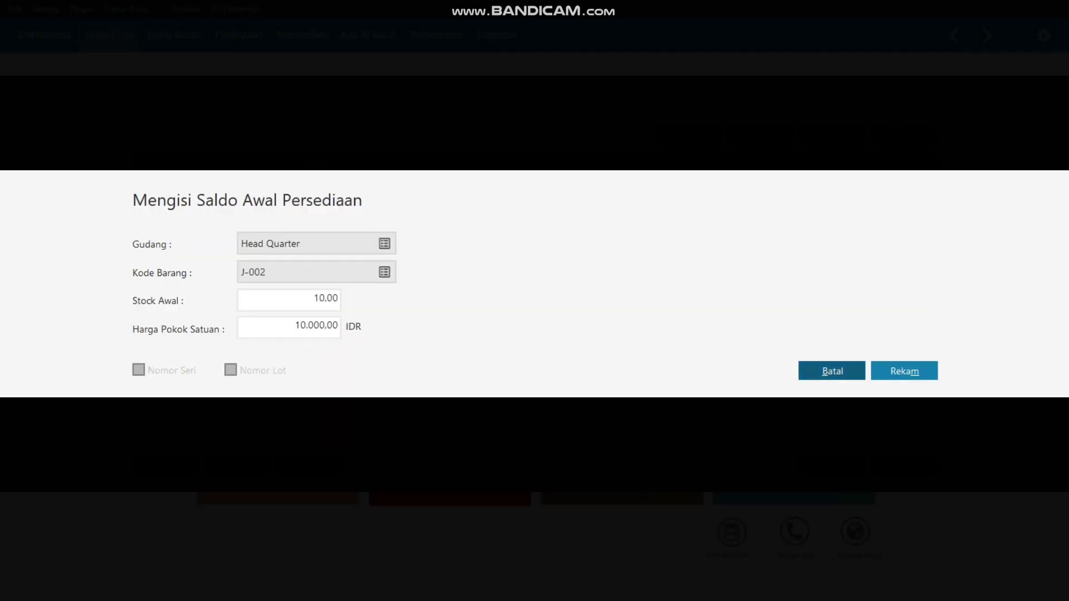
{"action": "key", "text": "alt+m"}
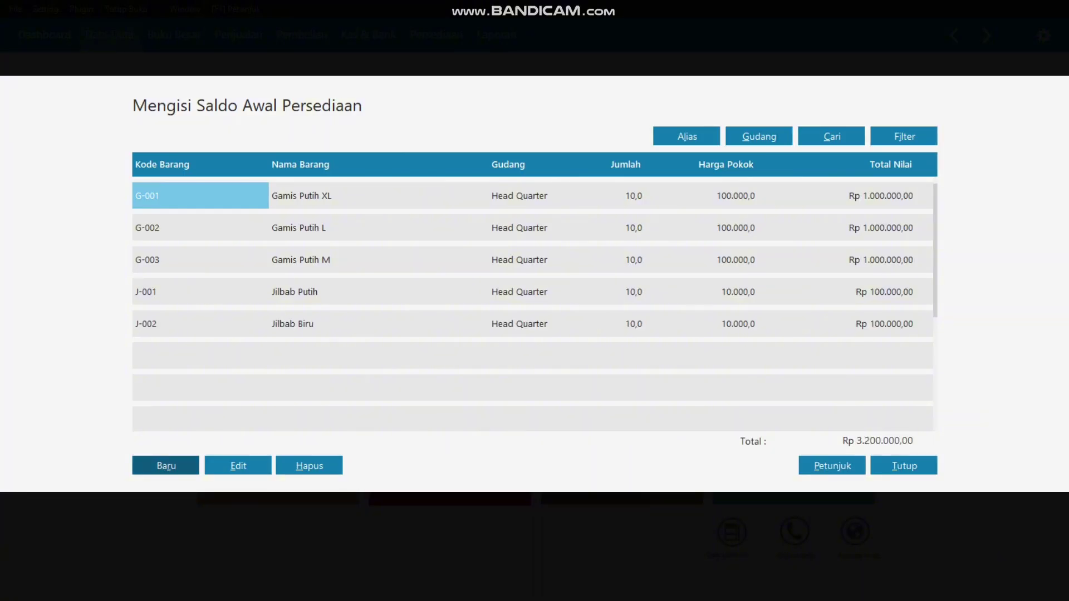
Step: After checking against the reference document, close the opening inventory list and run the recalculation of the ending inventory balances
{"action": "key", "text": "alt+Tab"}
{"action": "left_click", "coordinate": [904, 465]}
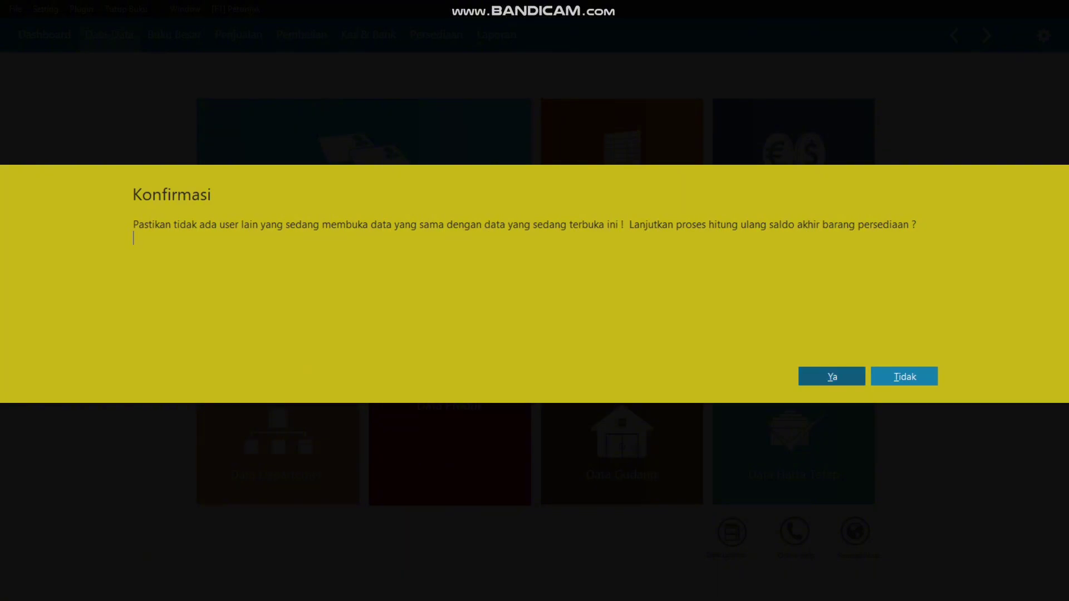
{"action": "left_click", "coordinate": [832, 377]}
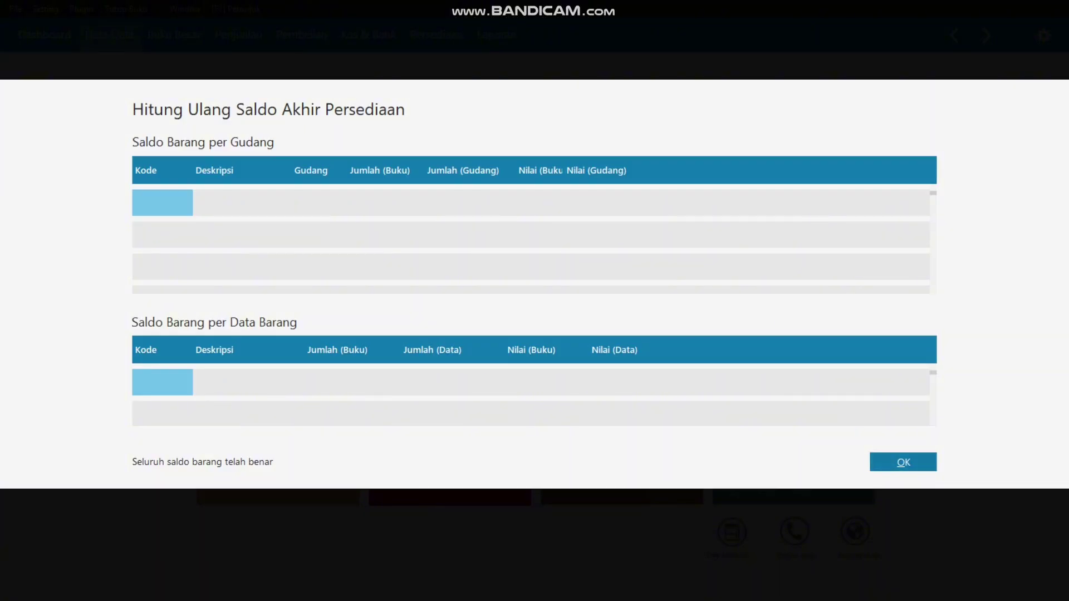
{"action": "left_click", "coordinate": [905, 464]}
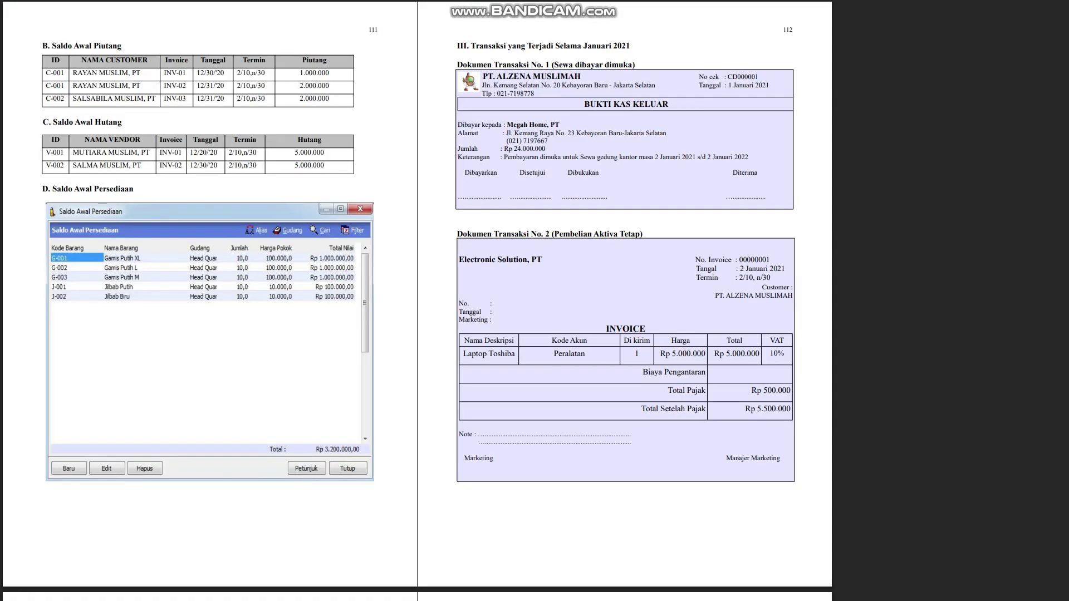
Step: Find the Data Harta Tetap section in the reference document and start a new fixed asset record in the accounting program
{"action": "key", "text": "Left"}
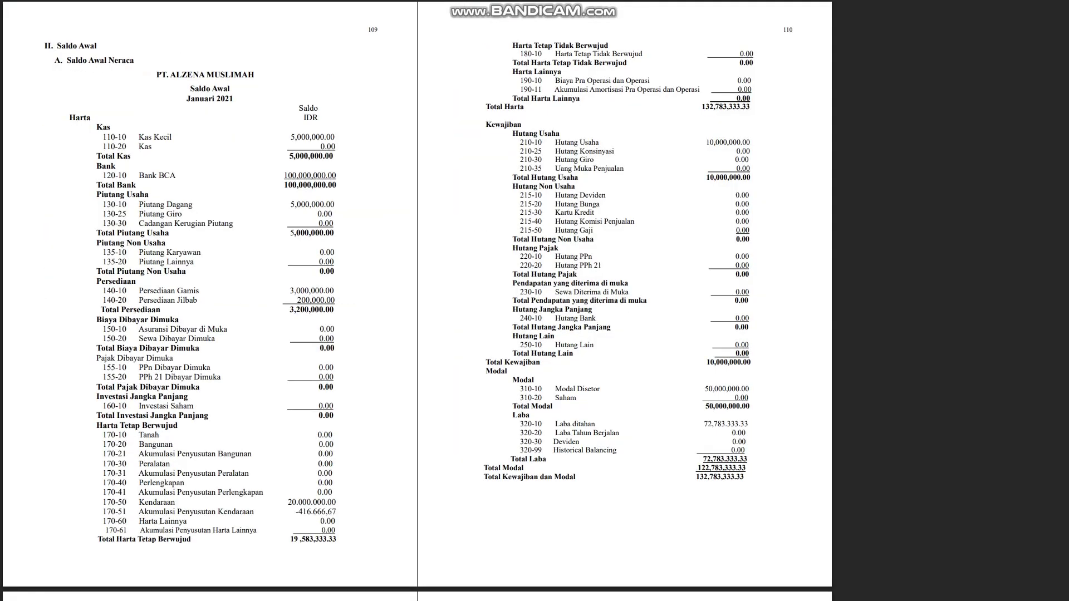
{"action": "key", "text": "Left"}
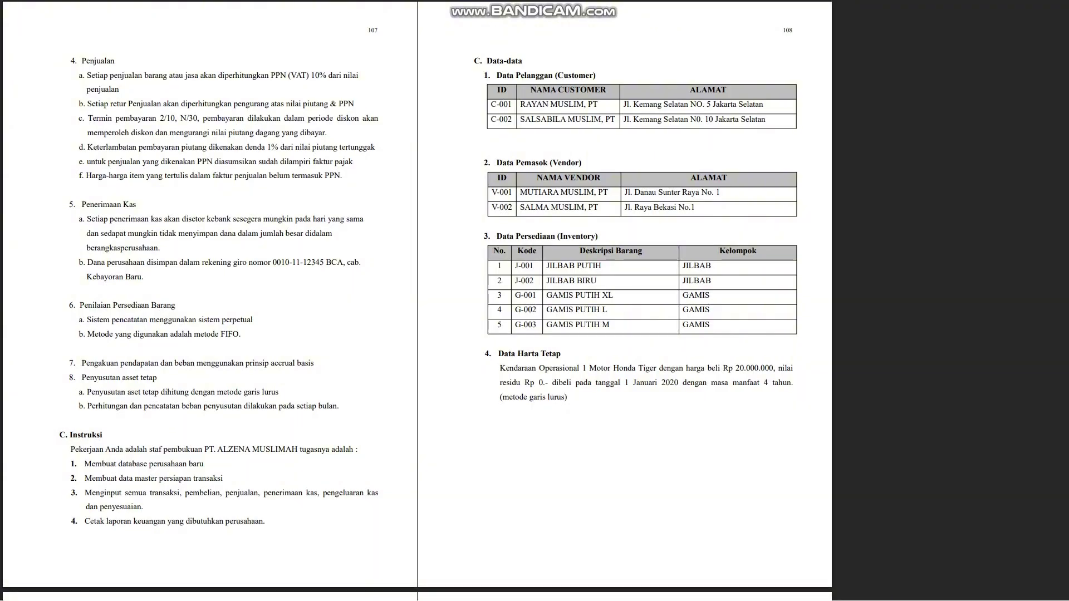
{"action": "key", "text": "alt+Tab"}
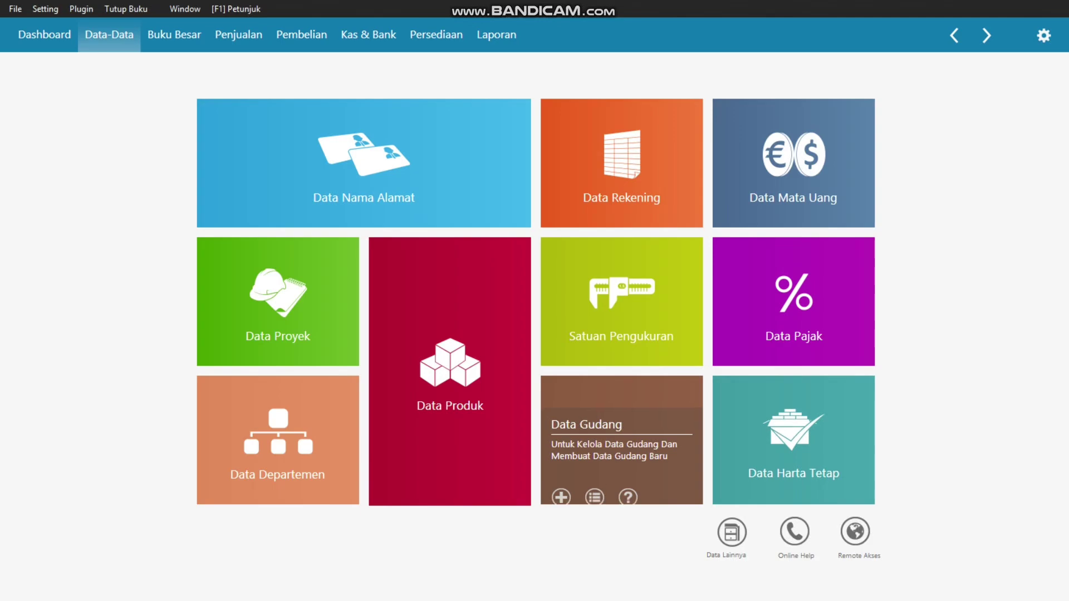
{"action": "left_click", "coordinate": [793, 440]}
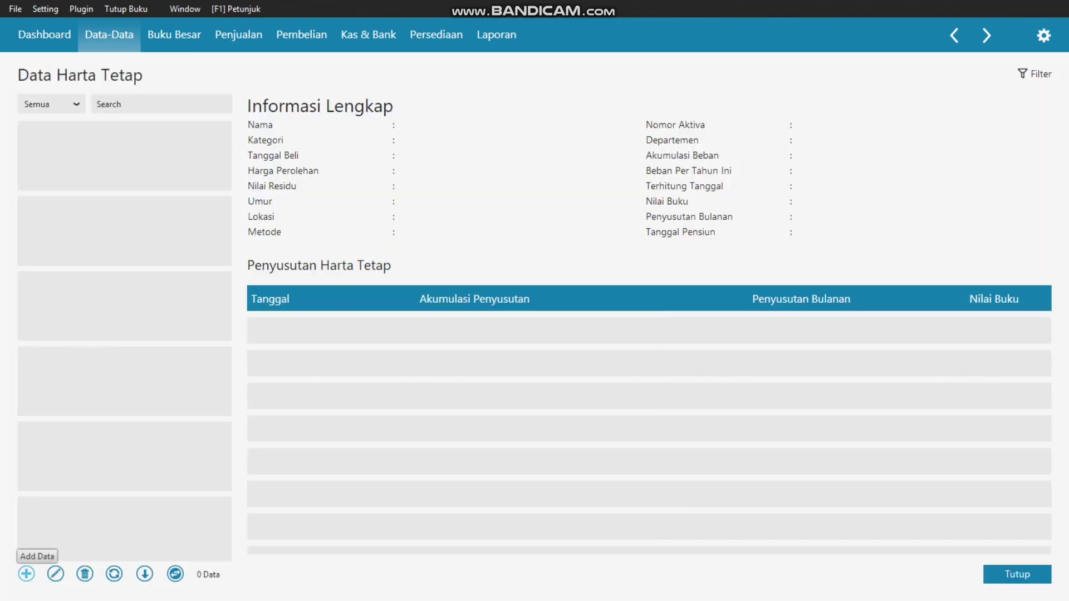
{"action": "left_click", "coordinate": [26, 574]}
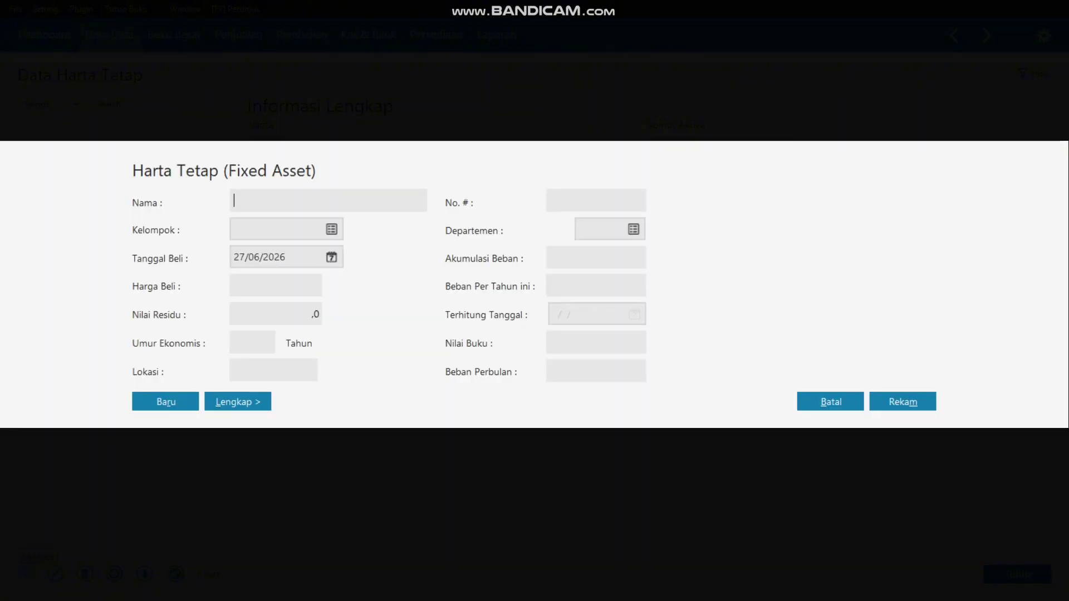
Step: Following the reference document, name the fixed asset Motor Honda Tiger and set its group to Kendaraan Roda Dua
{"action": "key", "text": "alt+Tab"}
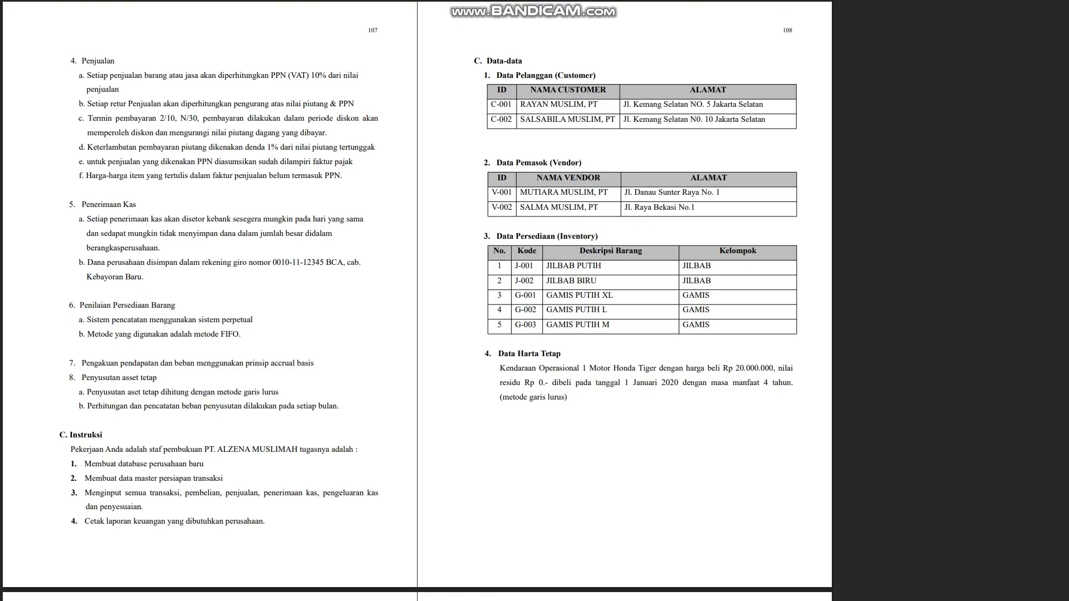
{"action": "key", "text": "alt+Tab"}
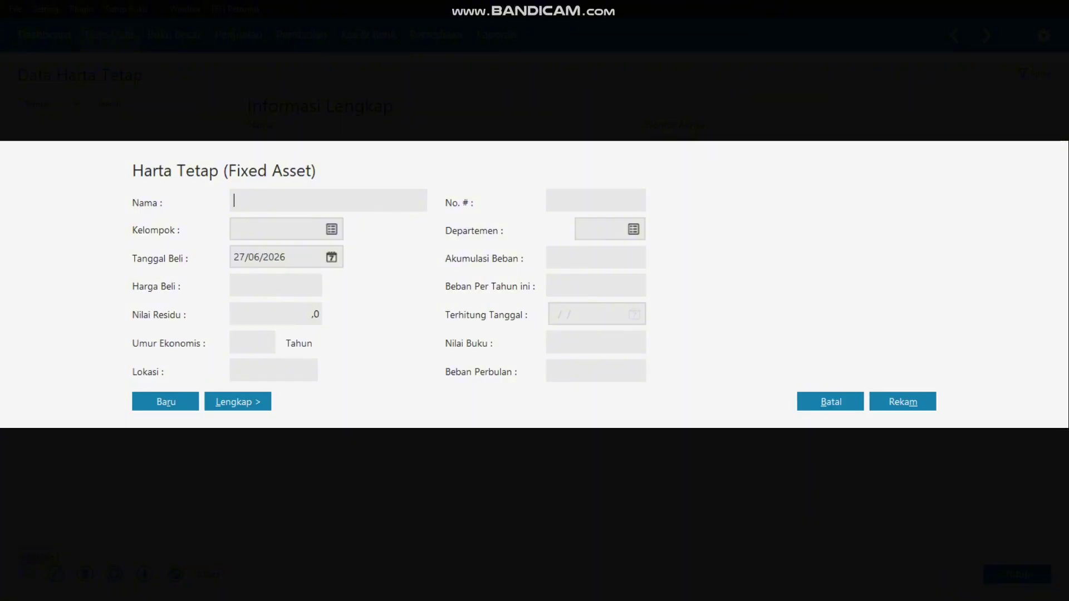
{"action": "type", "text": "Motor"}
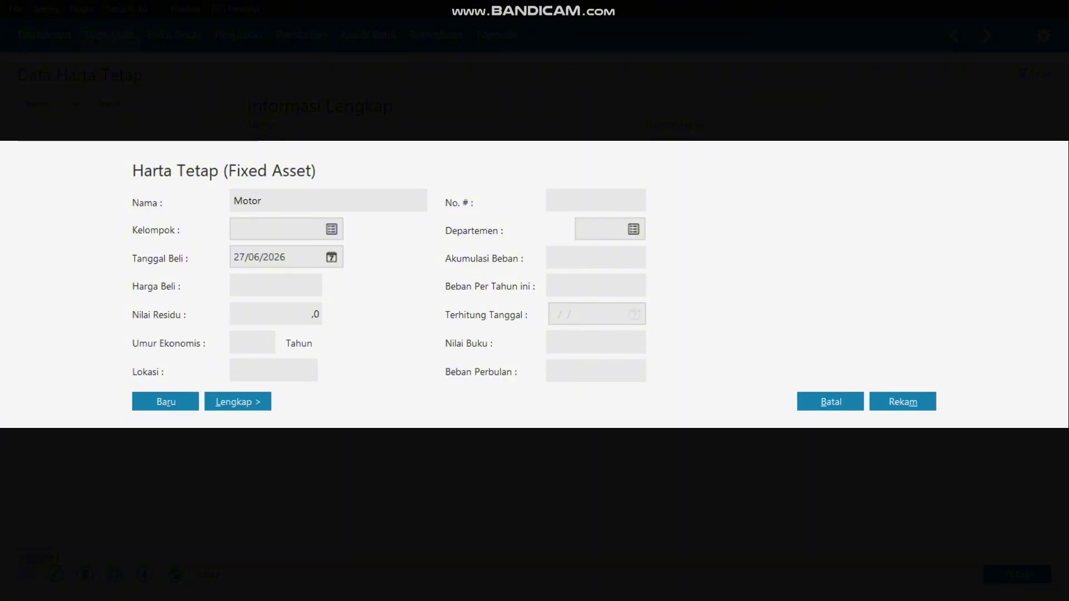
{"action": "type", "text": " Honda Tiger"}
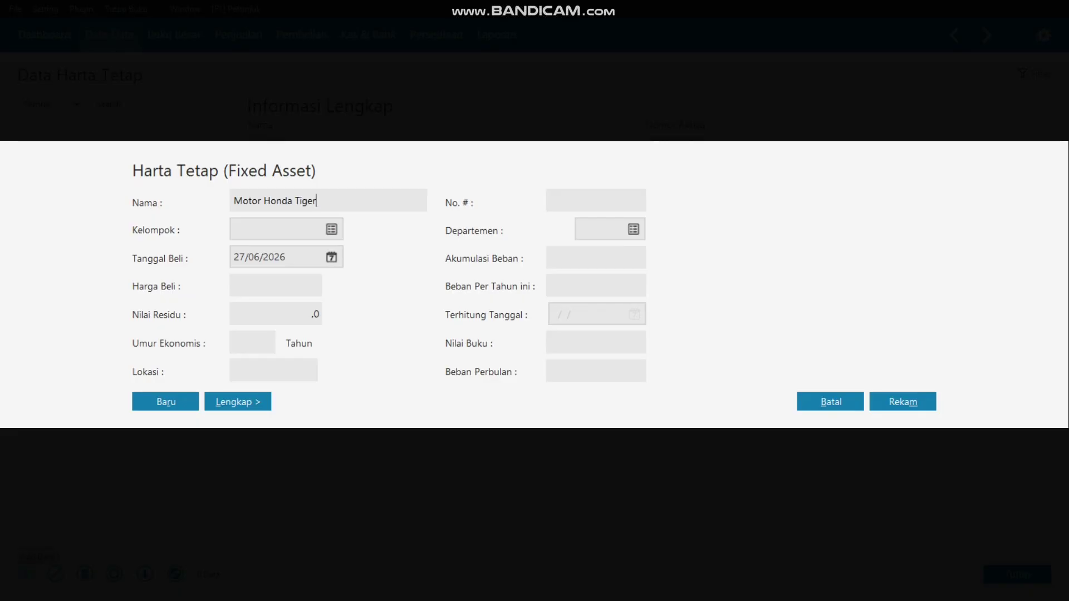
{"action": "left_click", "coordinate": [332, 229]}
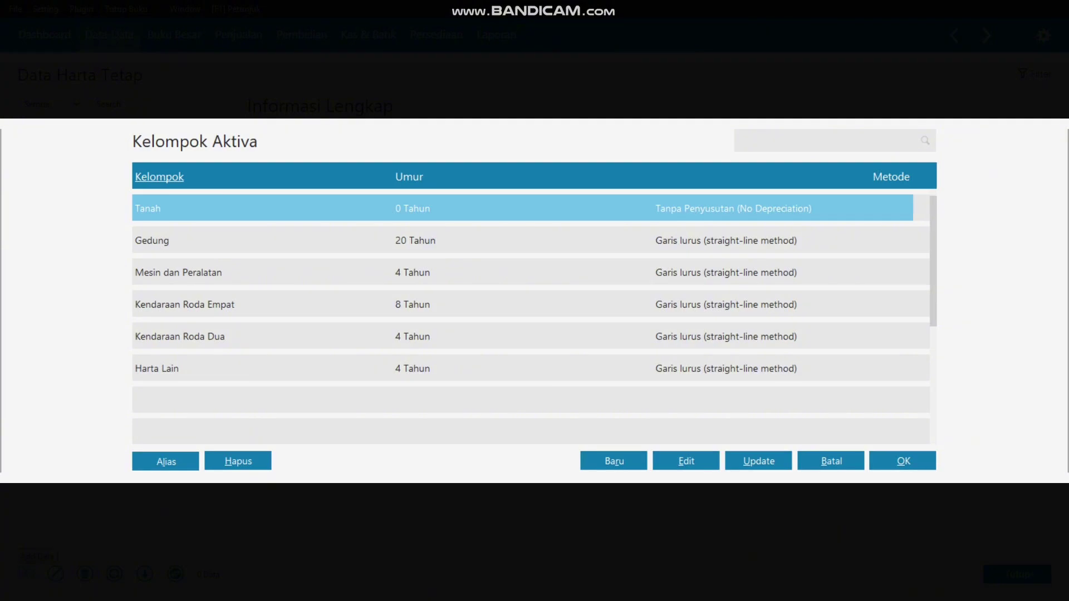
{"action": "left_click", "coordinate": [181, 336]}
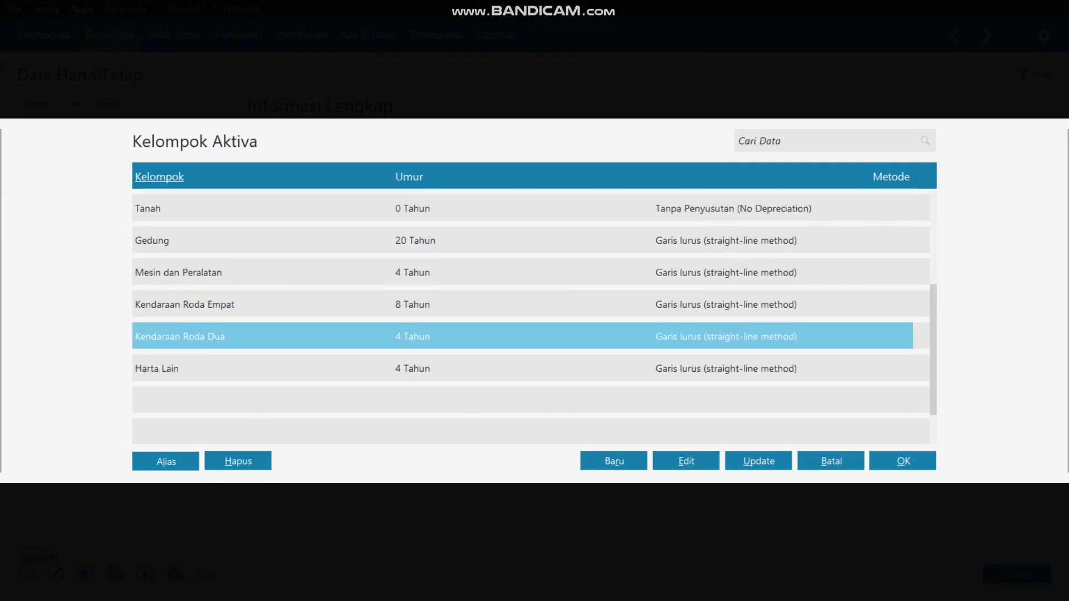
{"action": "key", "text": "Return"}
{"action": "key", "text": "Tab"}
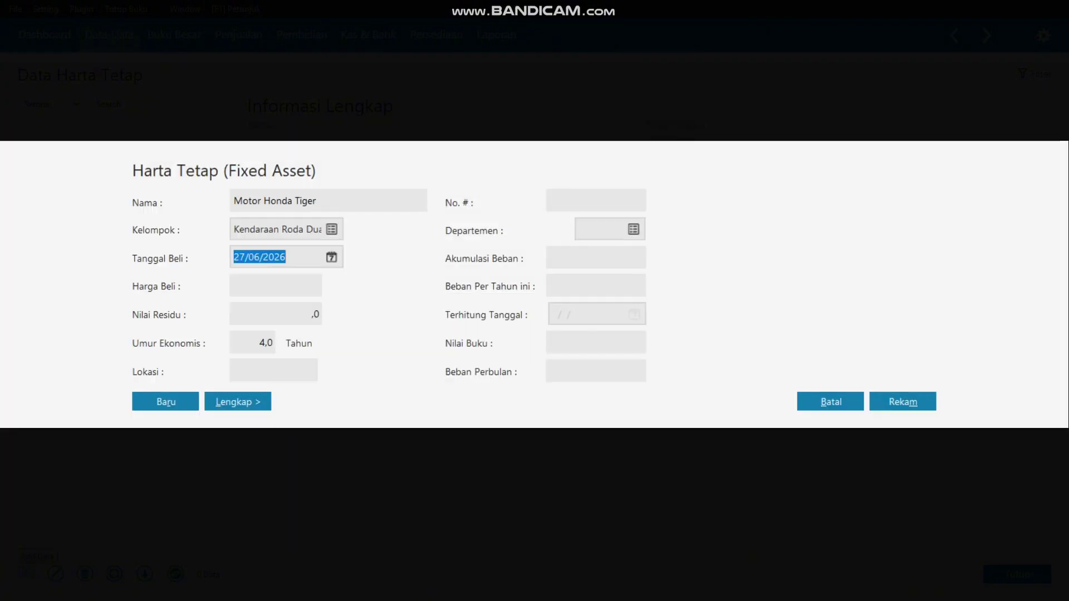
Step: Check the motorcycle's purchase date in the reference document and set Tanggal Beli to 01/01/2020
{"action": "key", "text": "alt+Tab"}
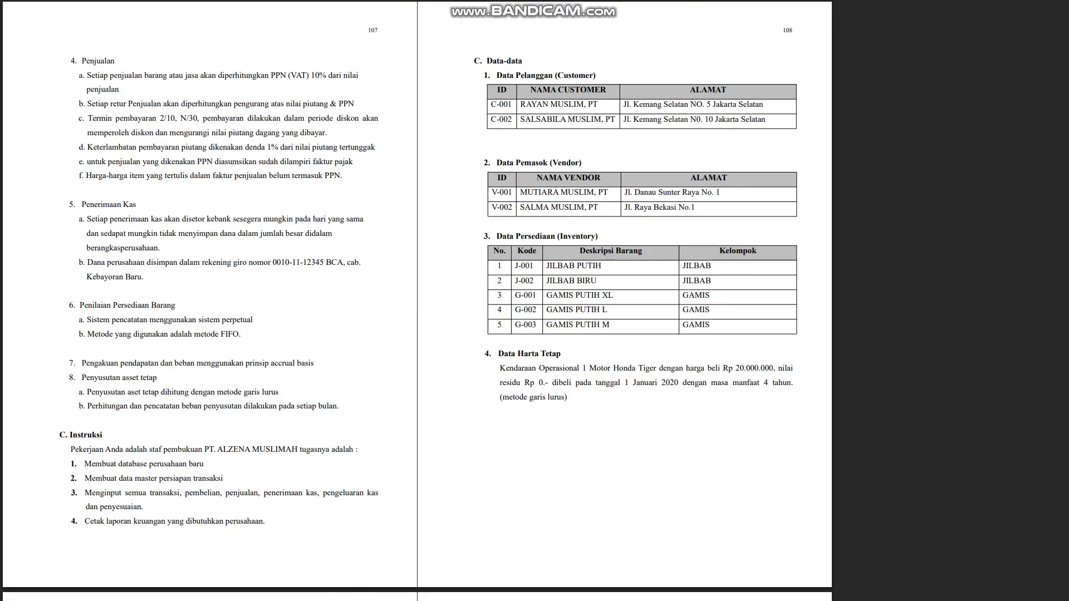
{"action": "key", "text": "alt+Tab"}
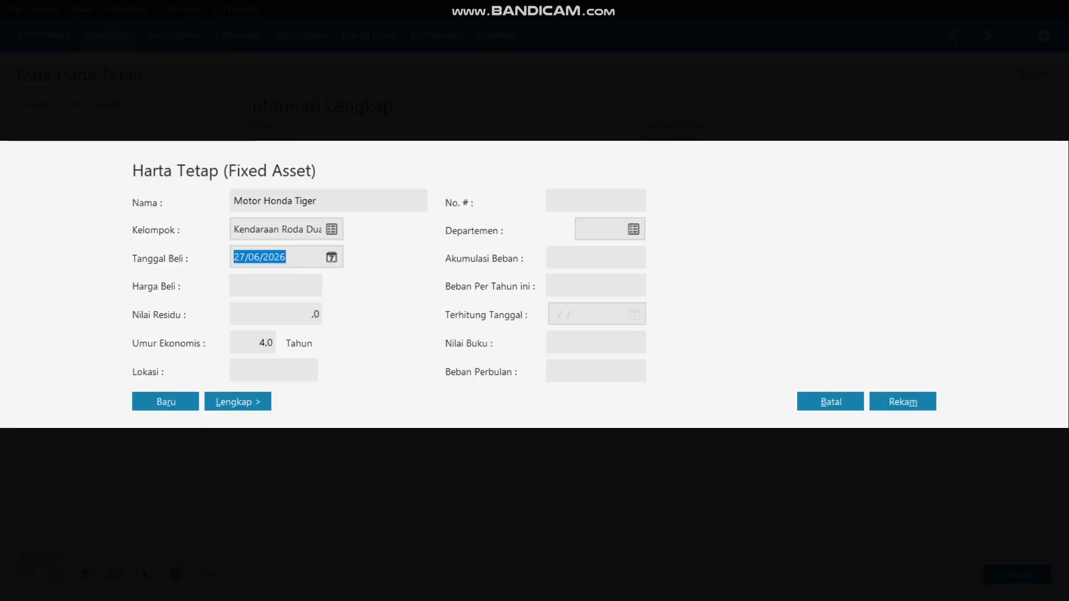
{"action": "type", "text": "01/01/"}
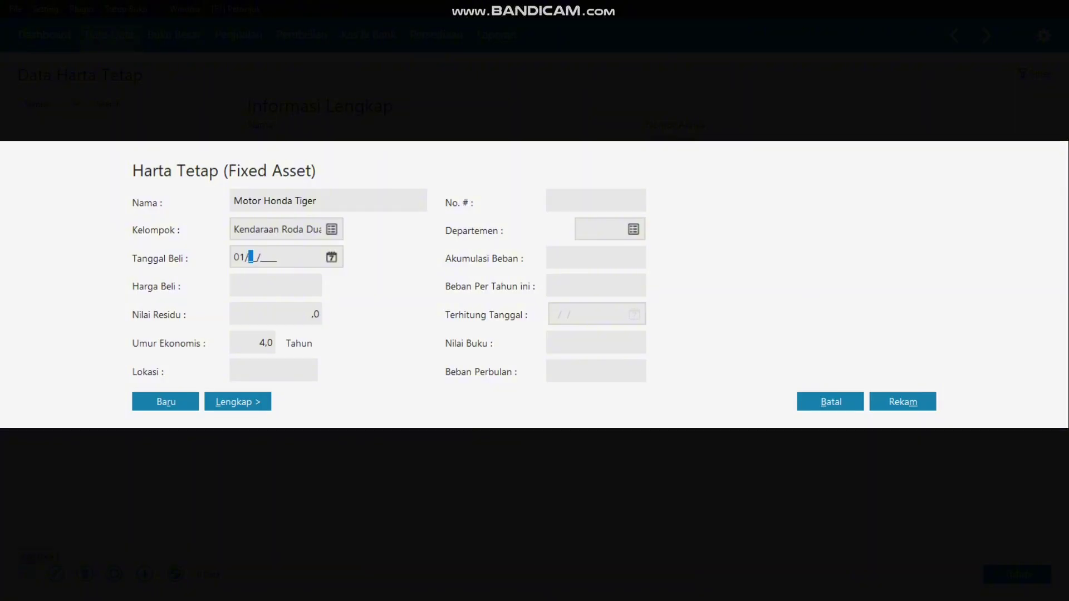
{"action": "type", "text": "2020"}
{"action": "key", "text": "Tab"}
Step: Set the motorcycle's Harga Beli to 20.000.000 as given in the reference document, and check its residual value and useful life there
{"action": "key", "text": "alt+Tab"}
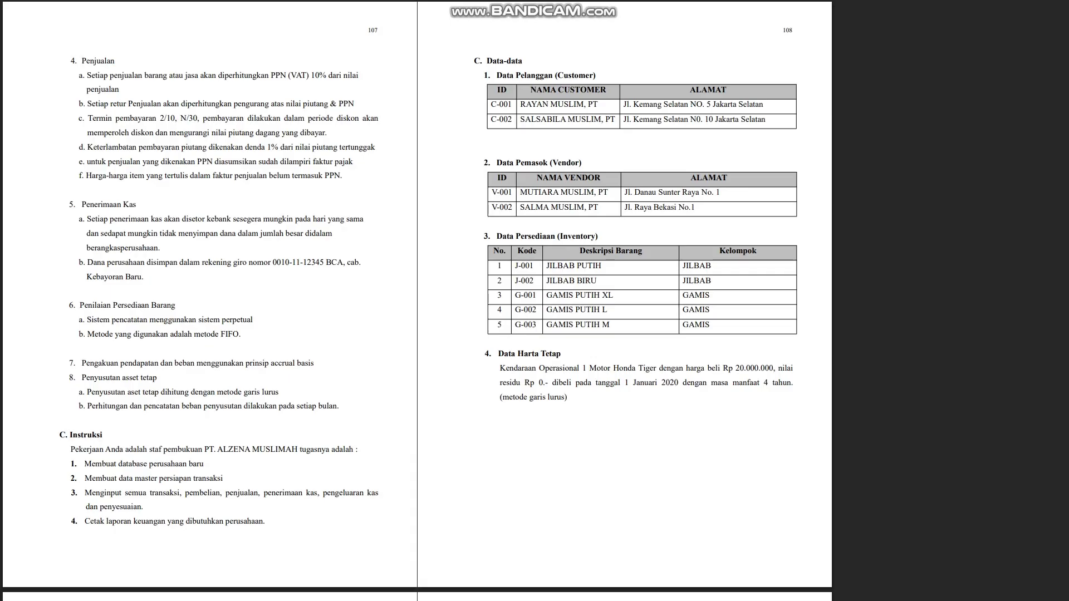
{"action": "key", "text": "alt+Tab"}
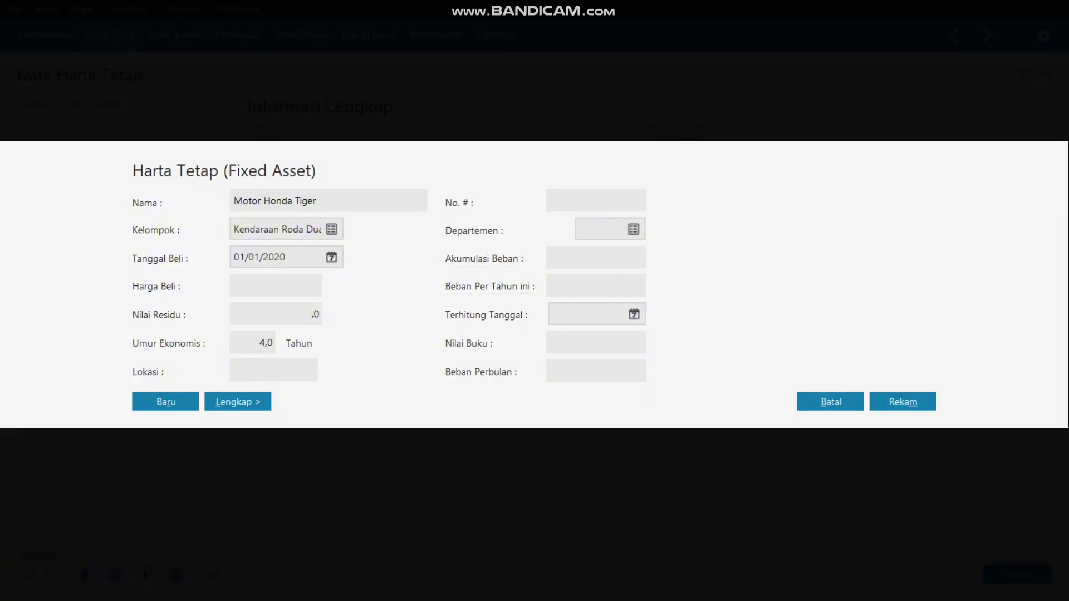
{"action": "type", "text": "20.000."}
{"action": "type", "text": "0000000"}
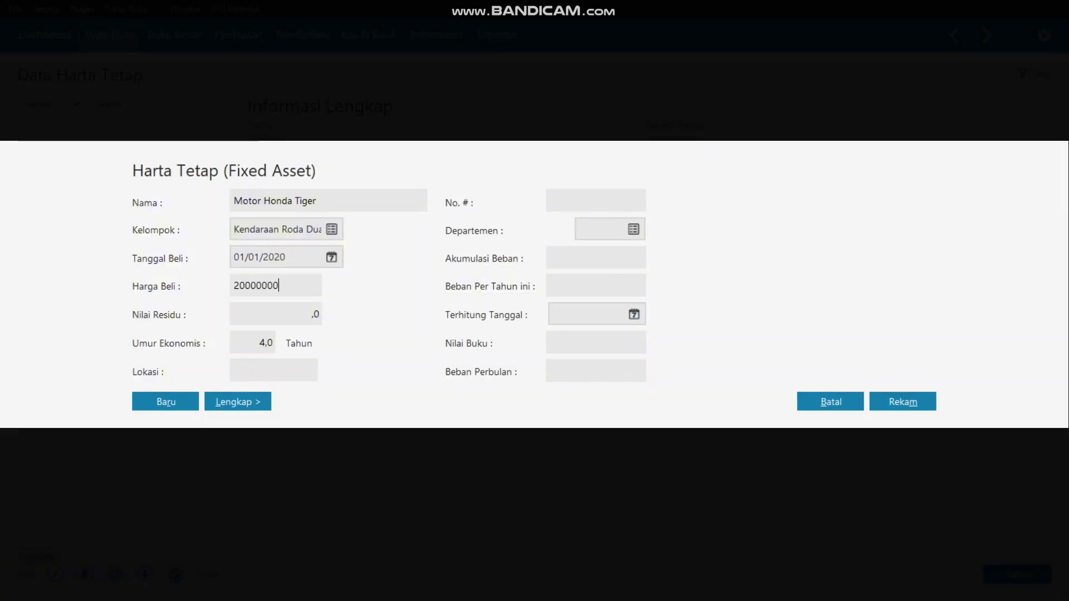
{"action": "key", "text": "Tab"}
{"action": "key", "text": "alt+Tab"}
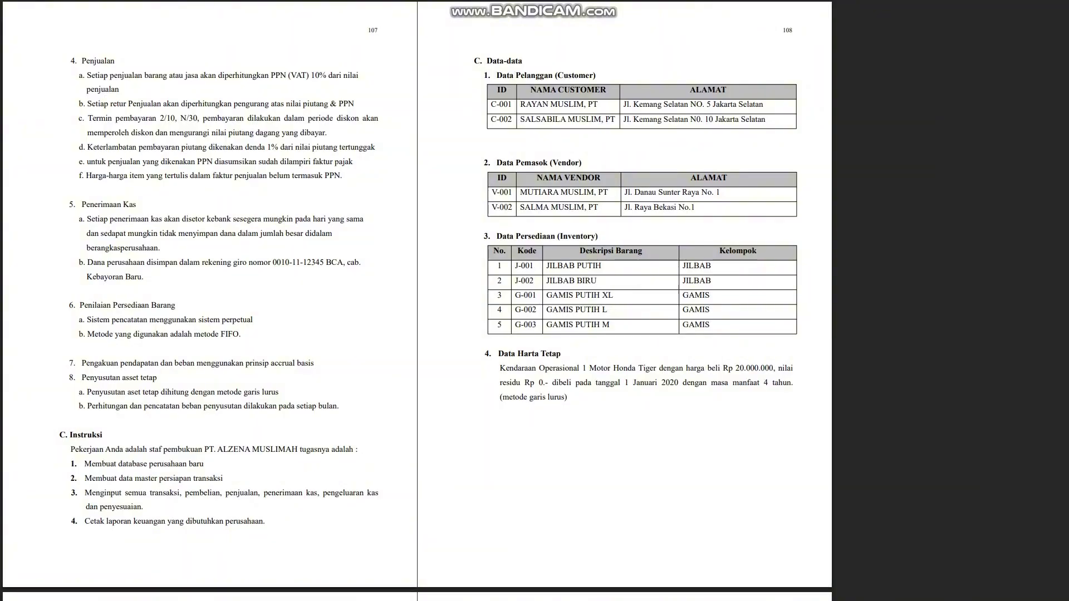
{"action": "key", "text": "alt+Tab"}
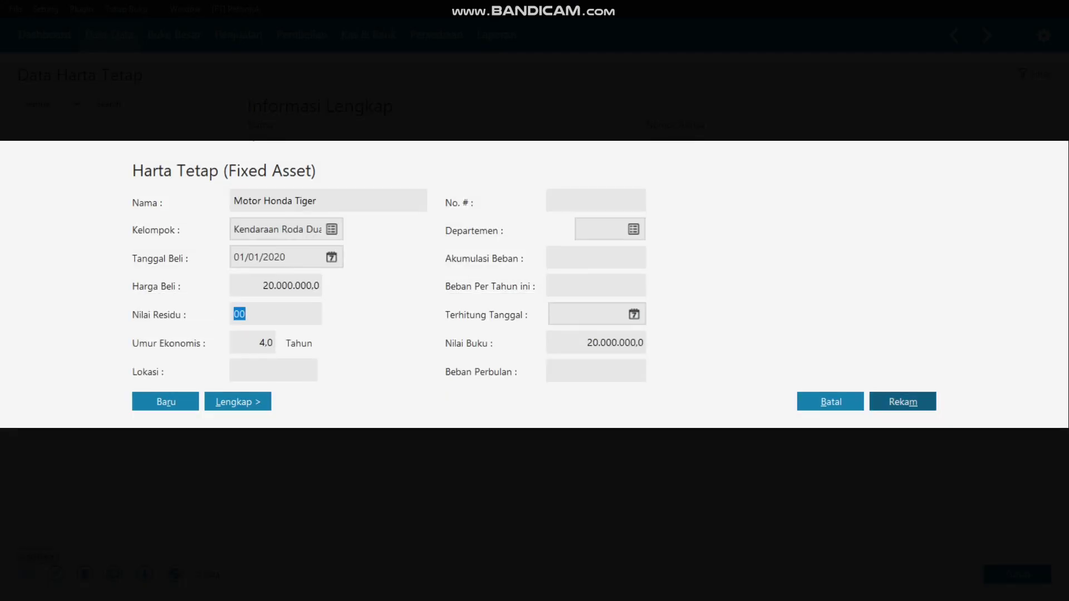
Step: Record the fixed asset with its accumulated depreciation calculated automatically, and close the fixed asset list
{"action": "left_click", "coordinate": [902, 404]}
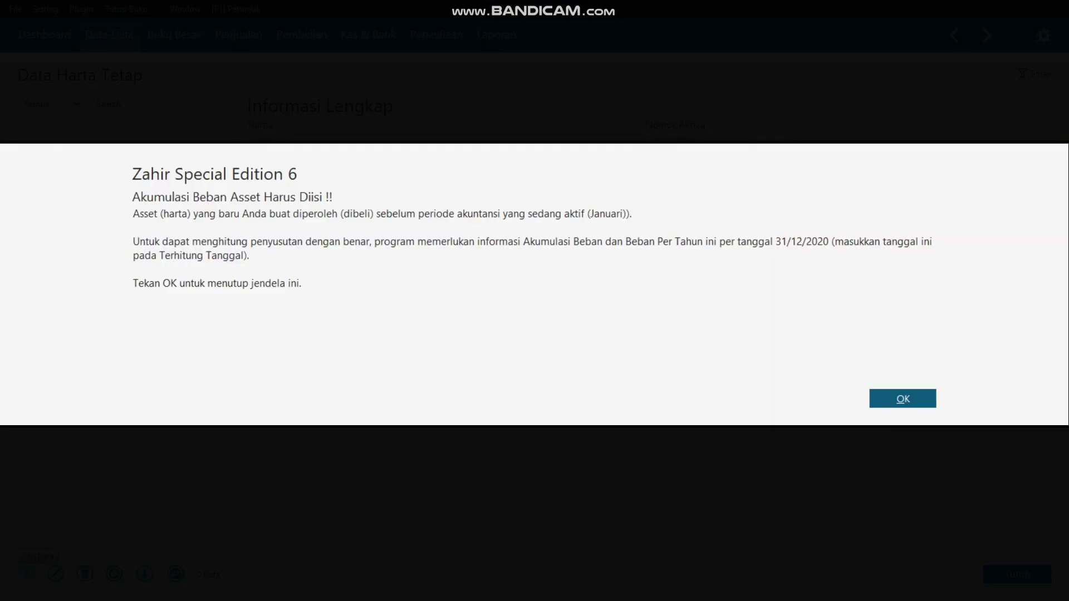
{"action": "left_click", "coordinate": [902, 399]}
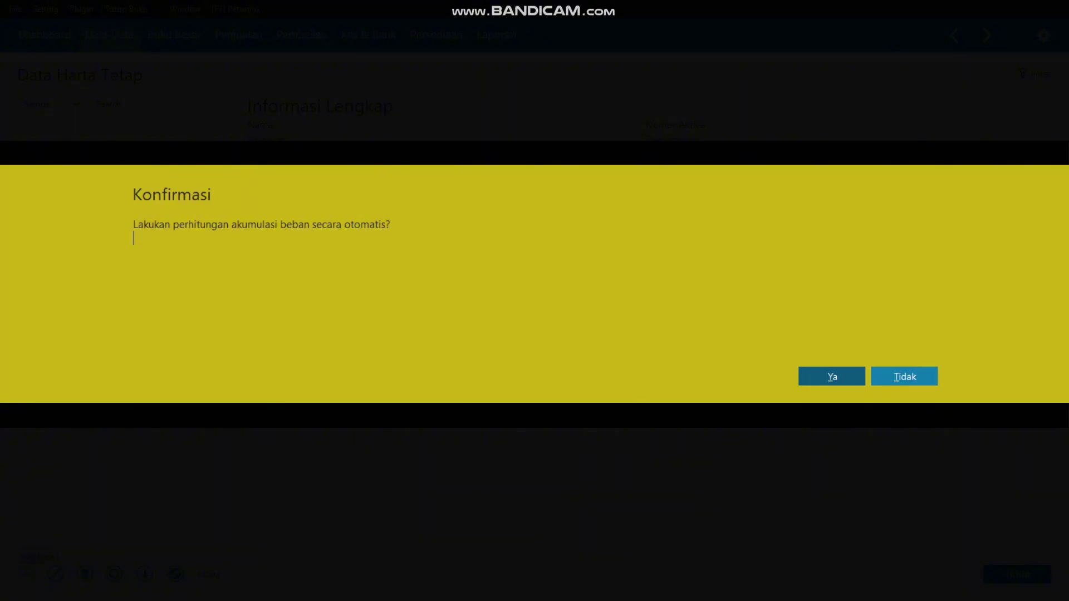
{"action": "key", "text": "Return"}
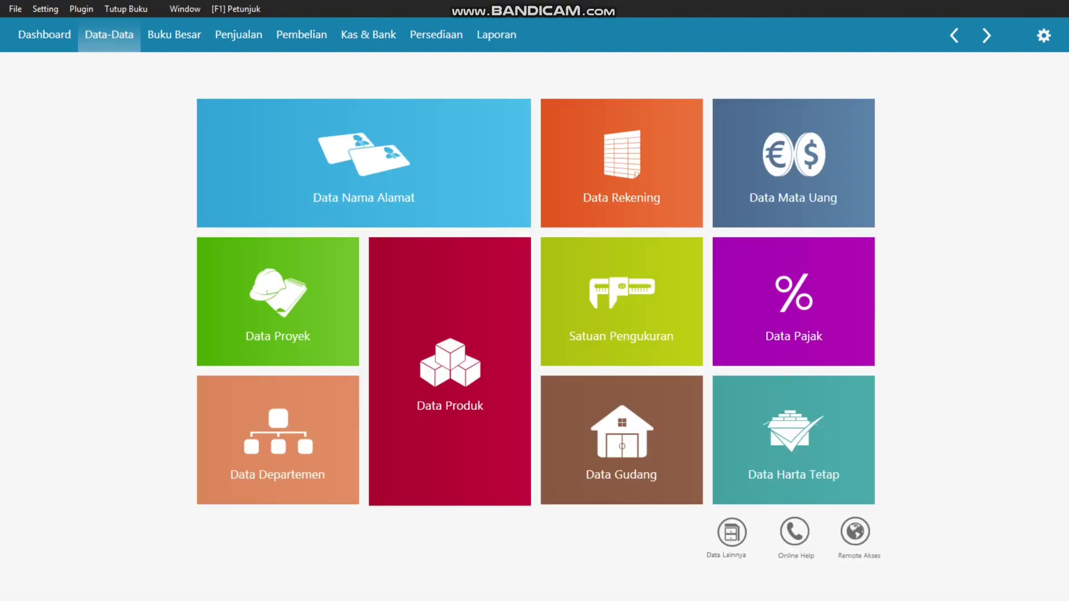
{"action": "left_click", "coordinate": [1017, 574]}
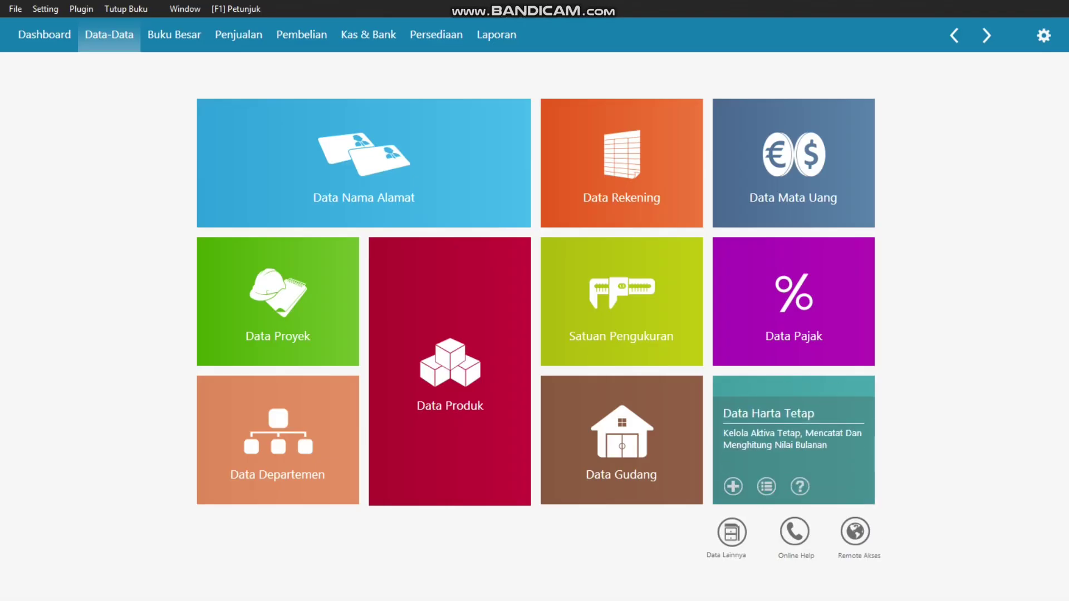
Step: Find Dokumen Transaksi No. 1 (Sewa dibayar dimuka) in the reference document and start a Kas Keluar entry in Zahir
{"action": "key", "text": "alt+Tab"}
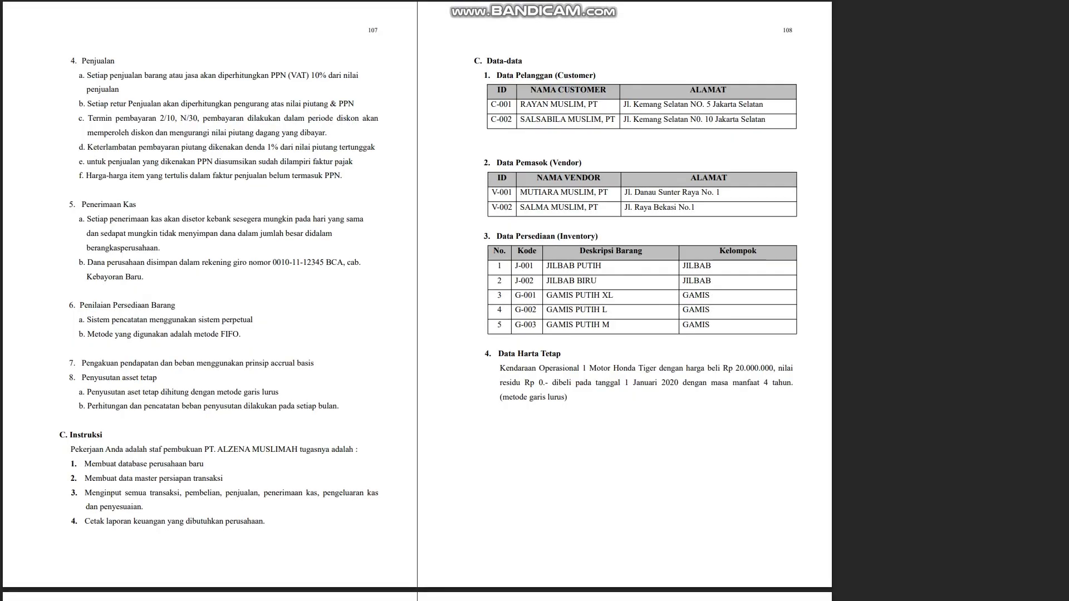
{"action": "key", "text": "Page_Down"}
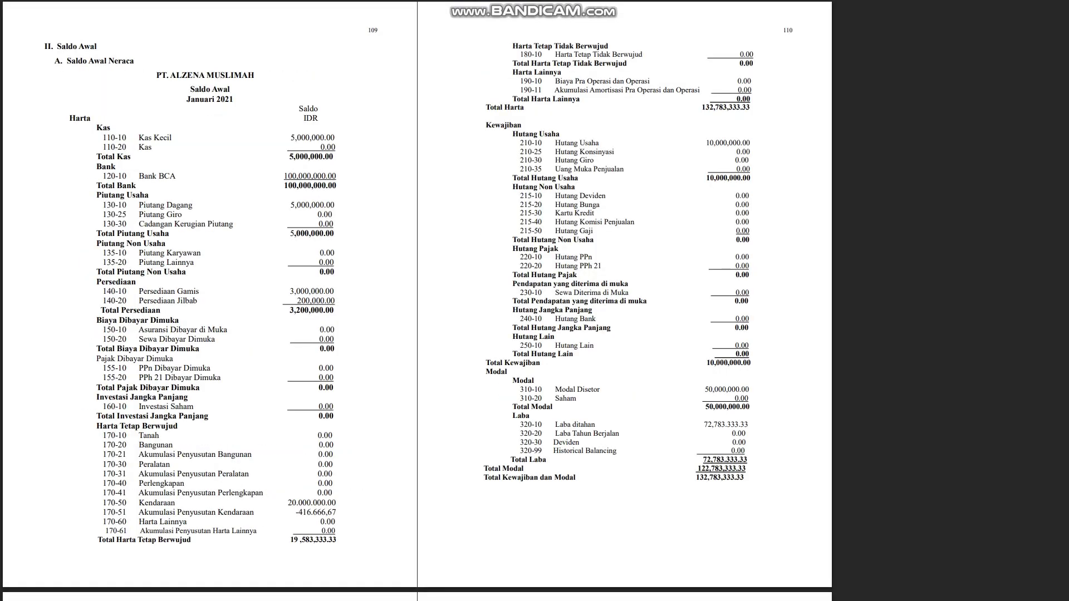
{"action": "key", "text": "Page_Down"}
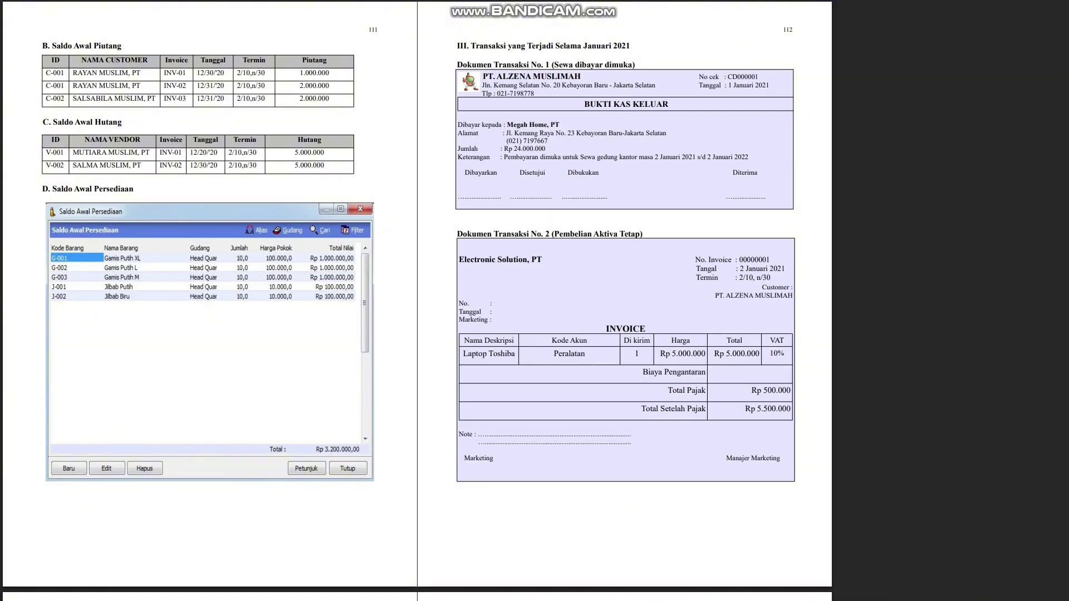
{"action": "key", "text": "alt+Tab"}
{"action": "key", "text": "alt+Tab"}
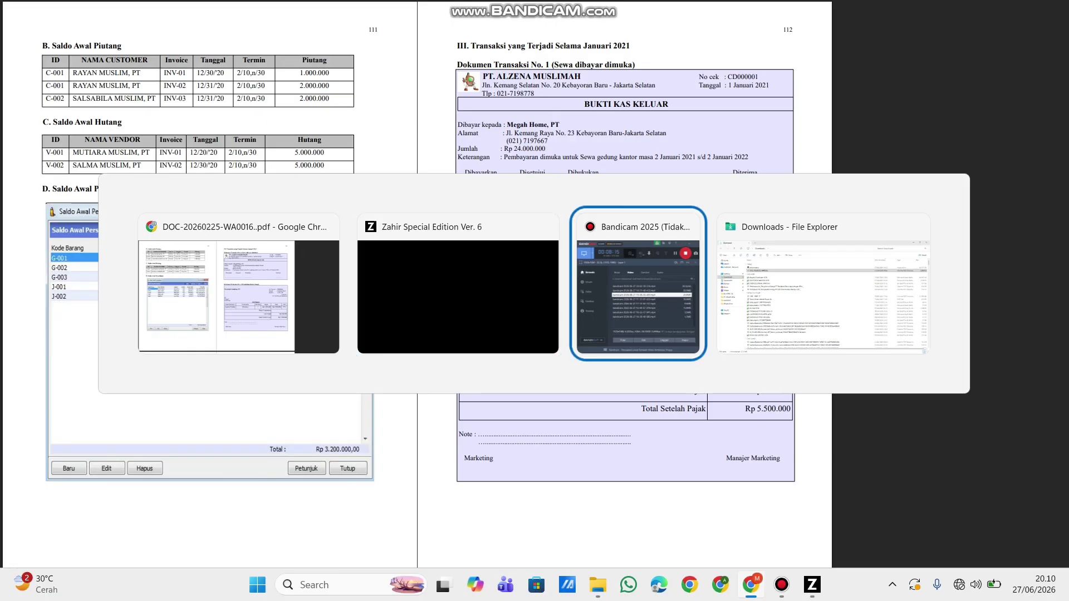
{"action": "key", "text": "alt+Tab"}
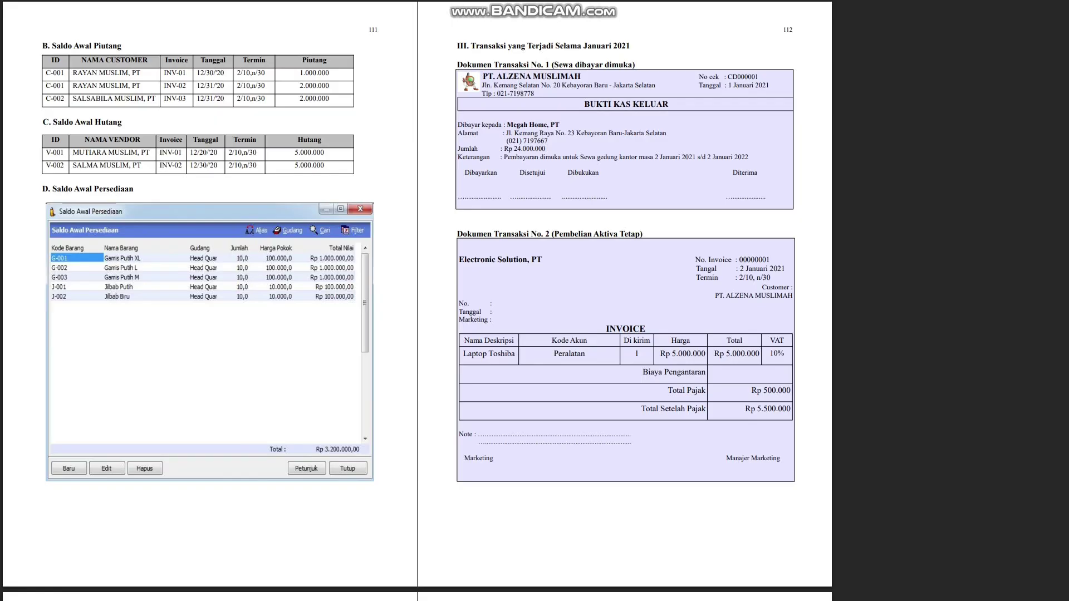
{"action": "key", "text": "alt+Tab"}
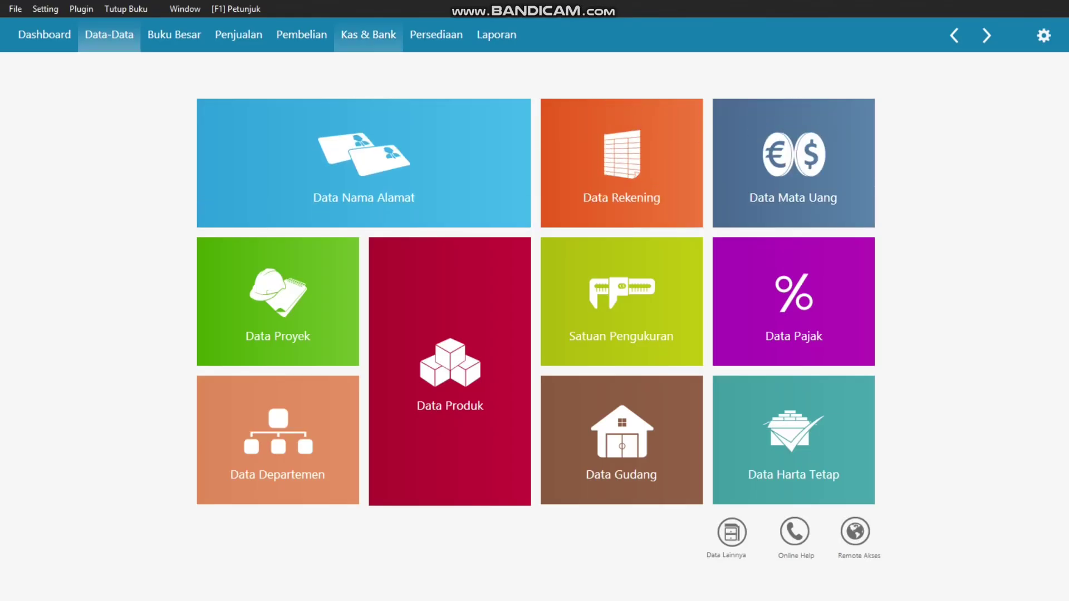
{"action": "left_click", "coordinate": [368, 35]}
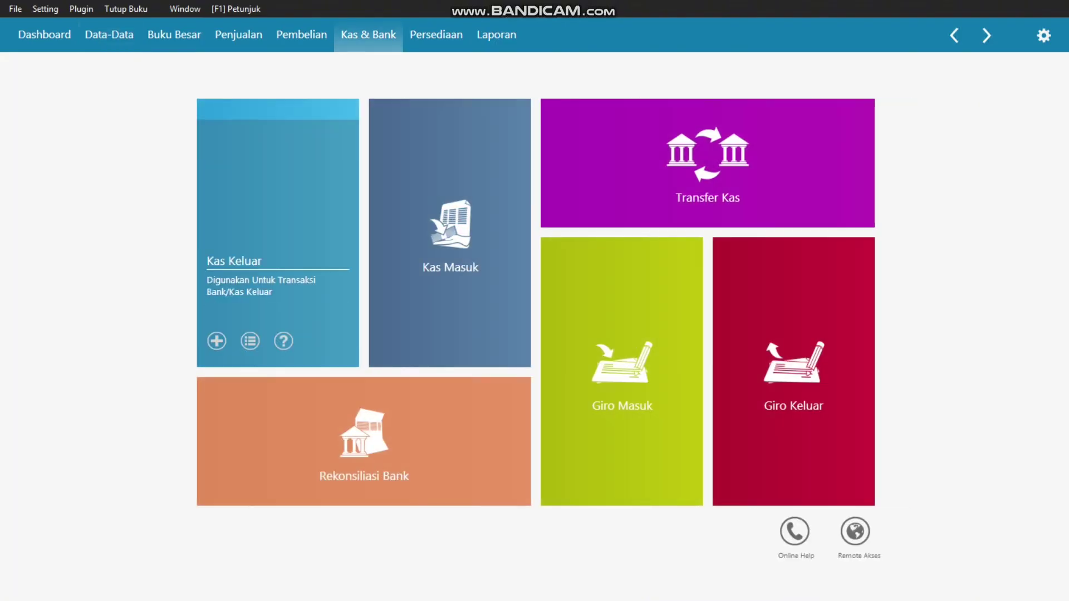
{"action": "left_click", "coordinate": [250, 341]}
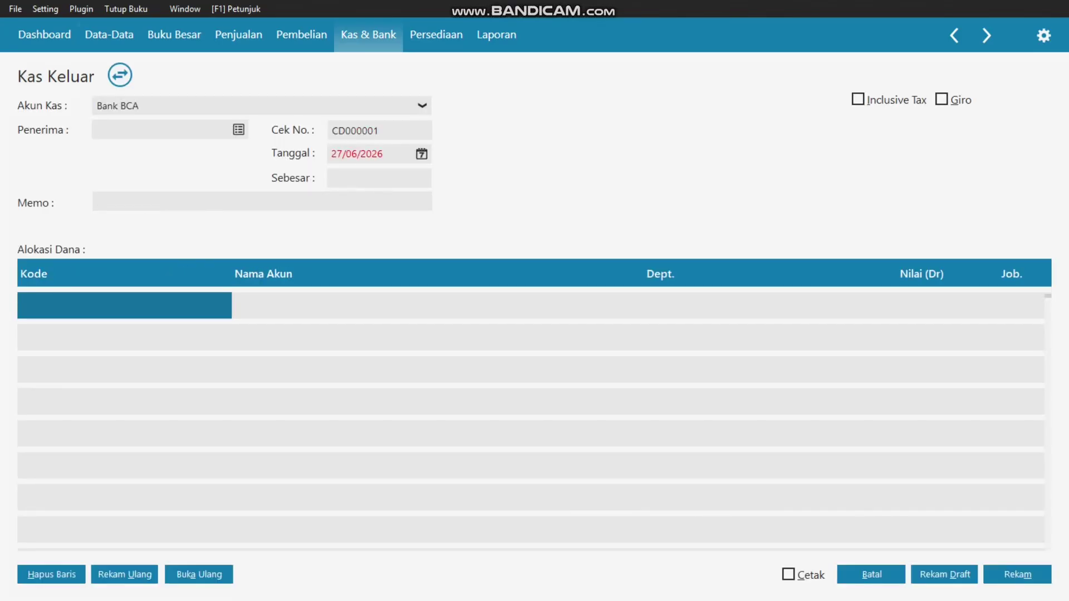
Step: Check the payee in transaction document No. 1 and add PT. MEGAH HOME as a new Vendor, continuing without an NPWP/NIK
{"action": "key", "text": "alt+Tab"}
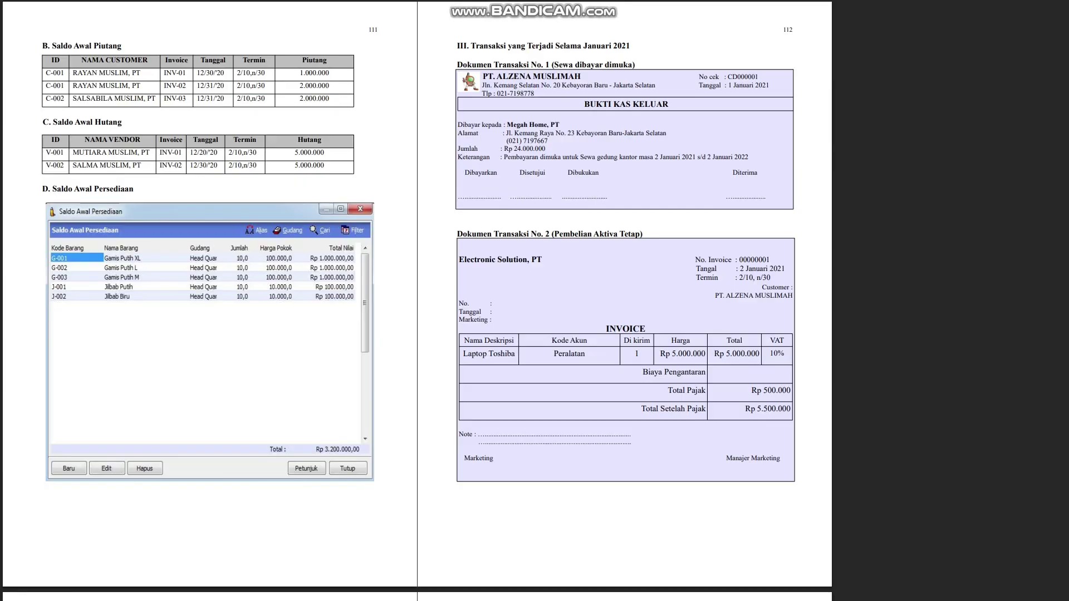
{"action": "key", "text": "alt+Tab"}
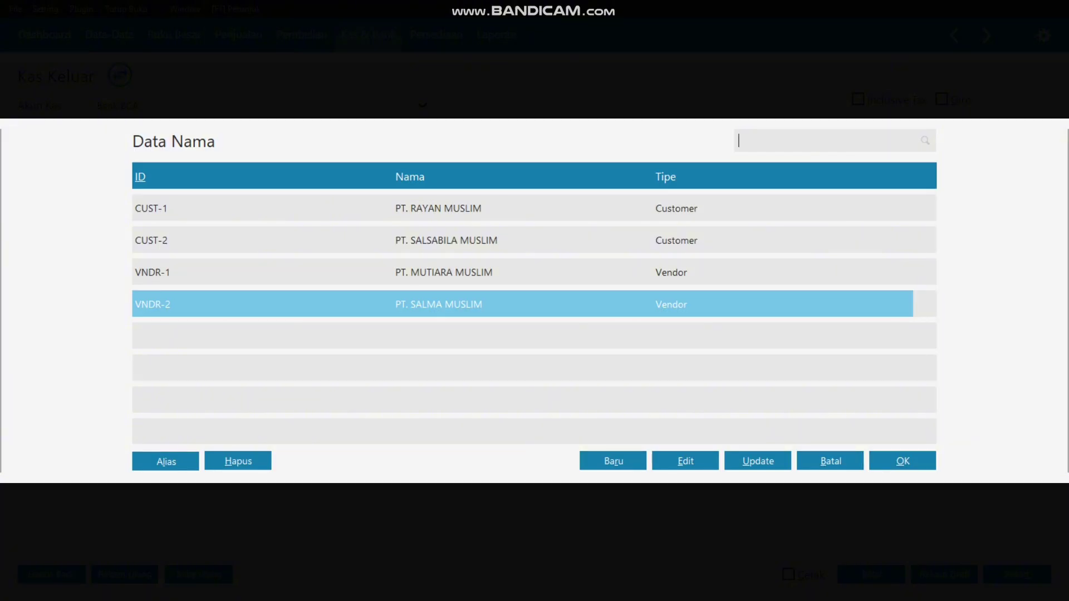
{"action": "left_click", "coordinate": [613, 461]}
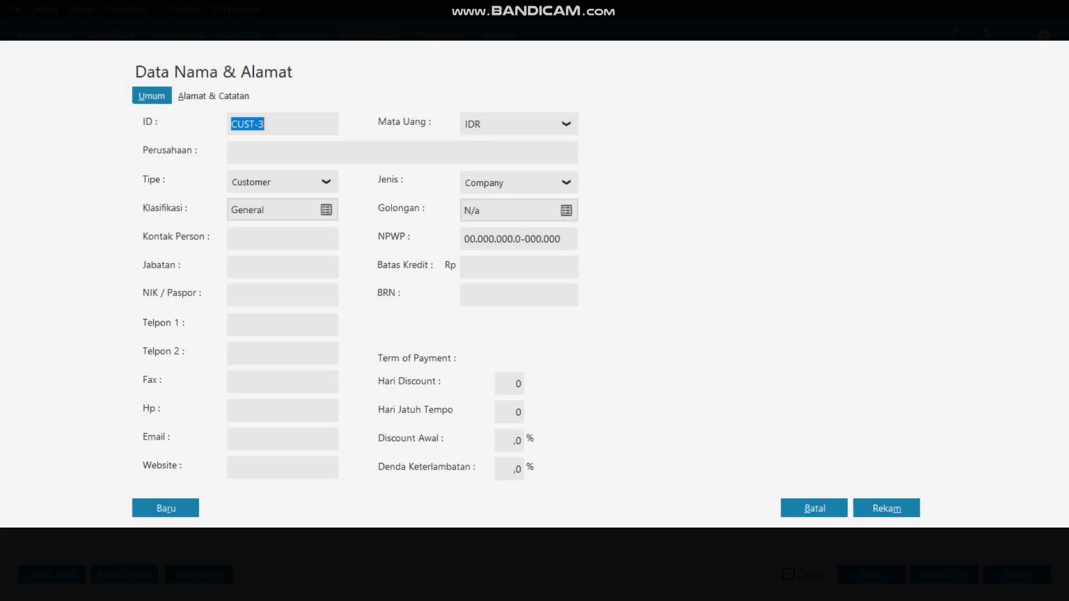
{"action": "left_click", "coordinate": [326, 182]}
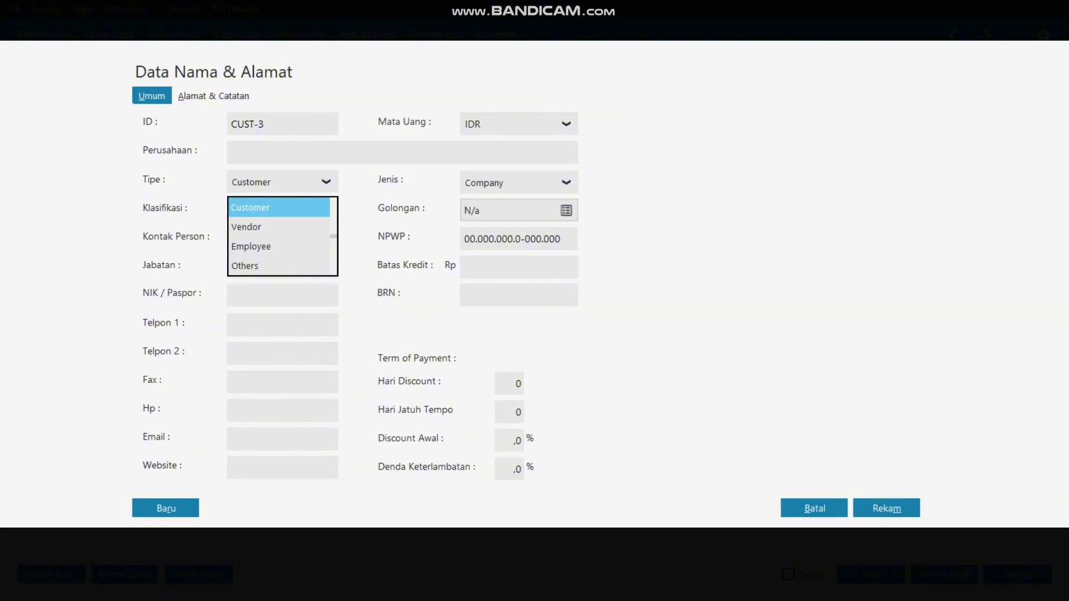
{"action": "left_click", "coordinate": [268, 227]}
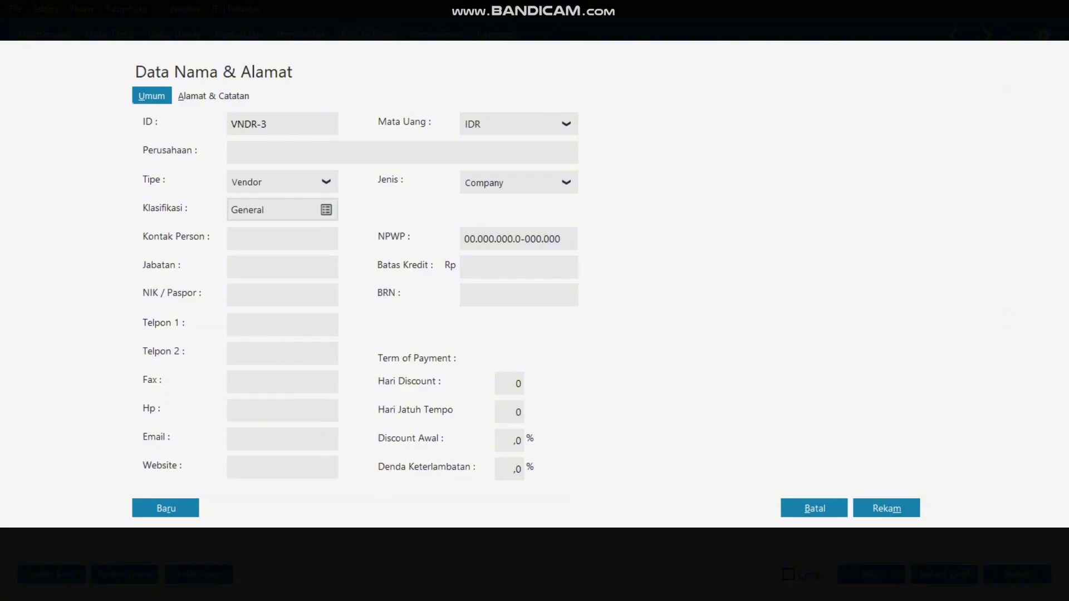
{"action": "type", "text": "PT. MEGAH HOME"}
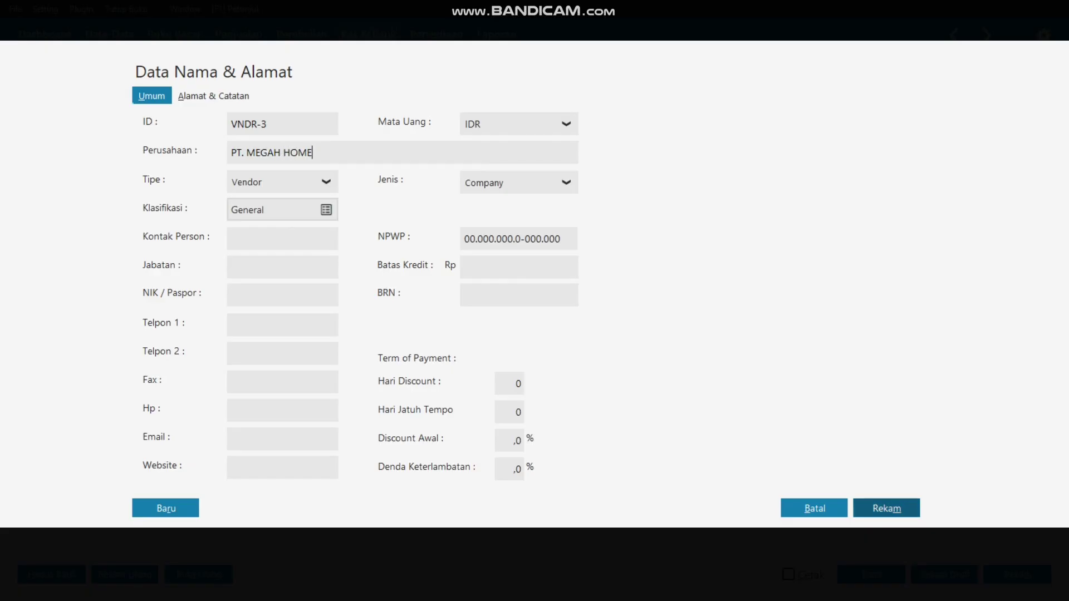
{"action": "left_click", "coordinate": [886, 509]}
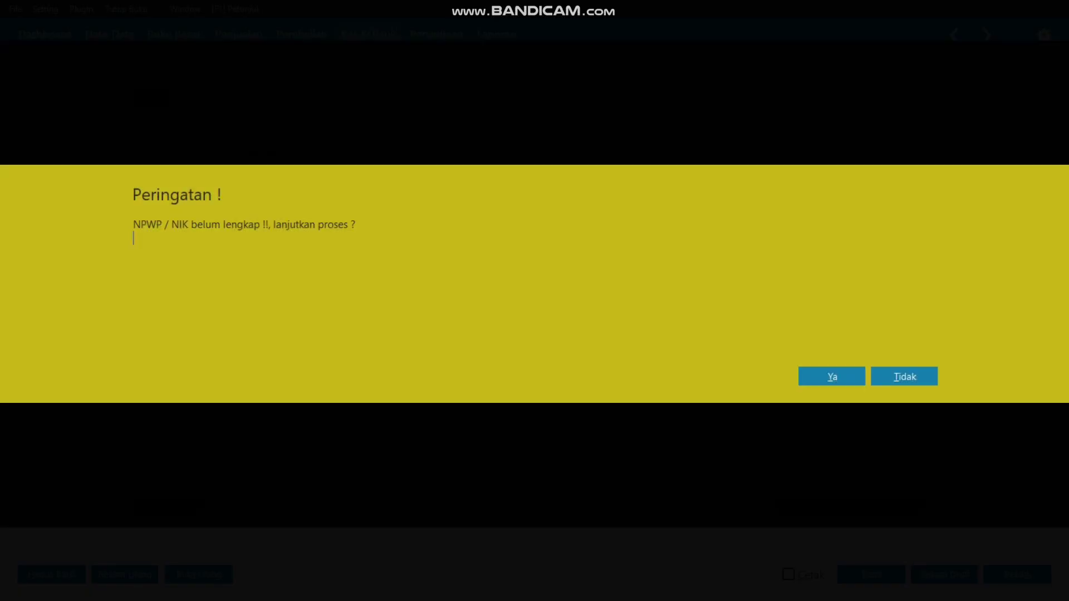
{"action": "left_click", "coordinate": [832, 376]}
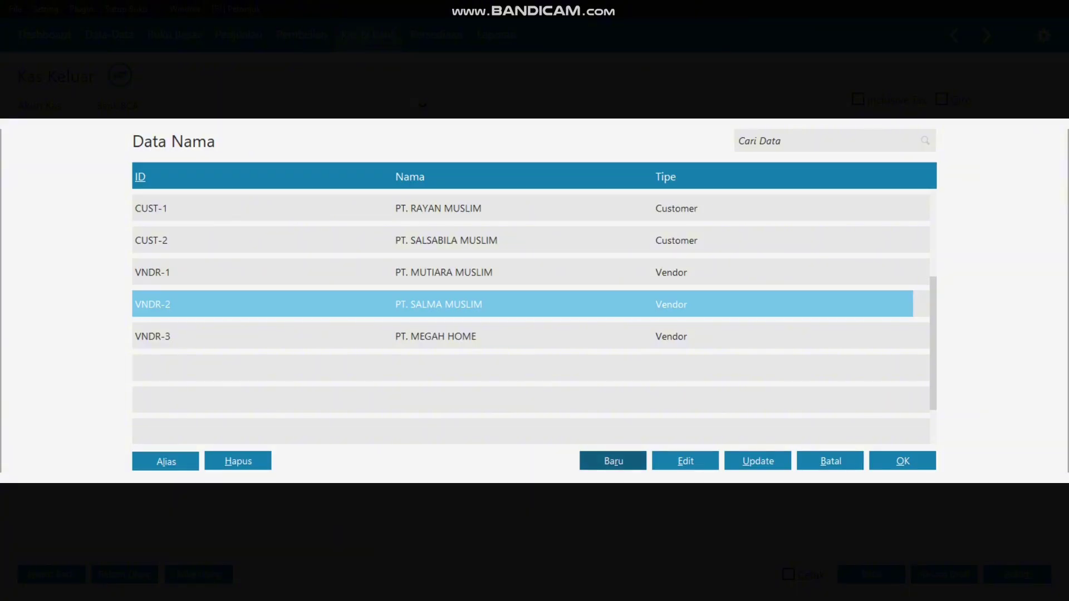
Step: Choose PT. MEGAH HOME as the recipient of the cash payment after checking the transaction document
{"action": "key", "text": "alt+Tab"}
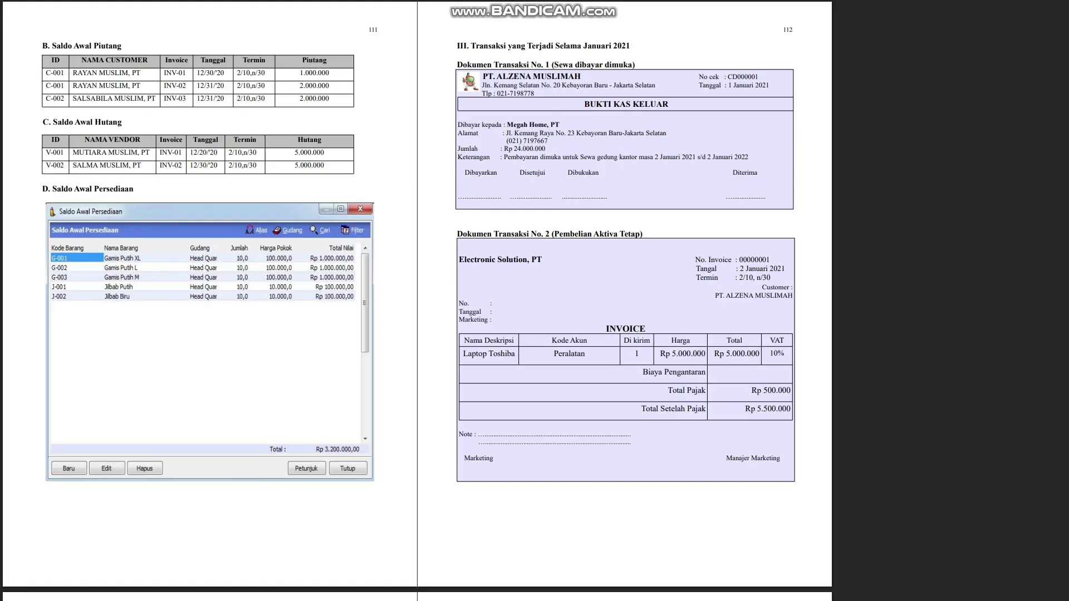
{"action": "key", "text": "alt+Tab"}
{"action": "left_click", "coordinate": [501, 337]}
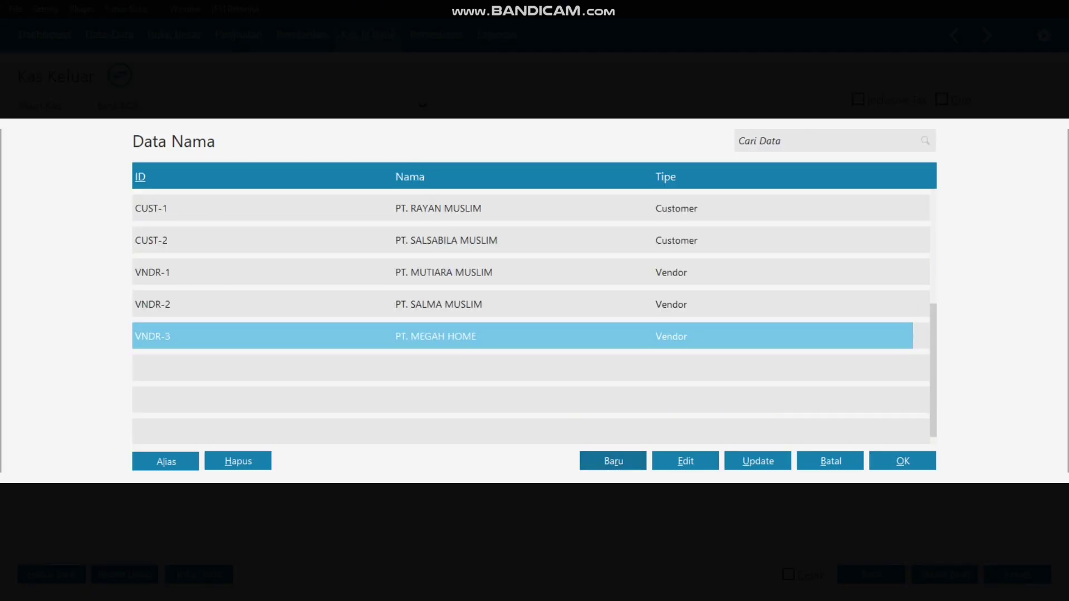
{"action": "left_click", "coordinate": [902, 461]}
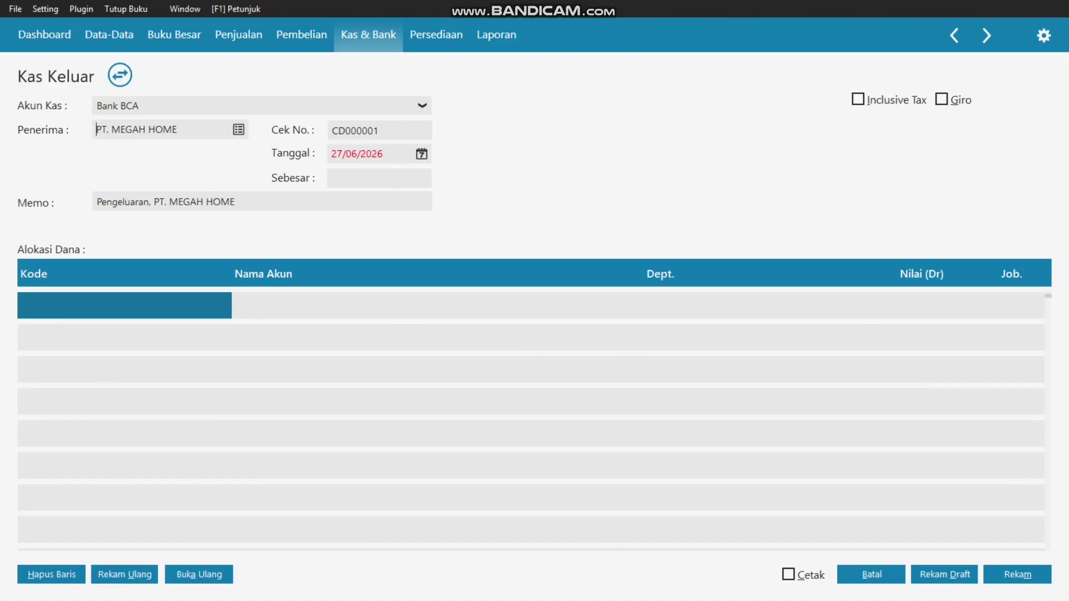
Step: Set the Kas Keluar date to 01/01/2021, following transaction document No. 1
{"action": "double_click", "coordinate": [372, 154]}
{"action": "key", "text": "alt+Tab"}
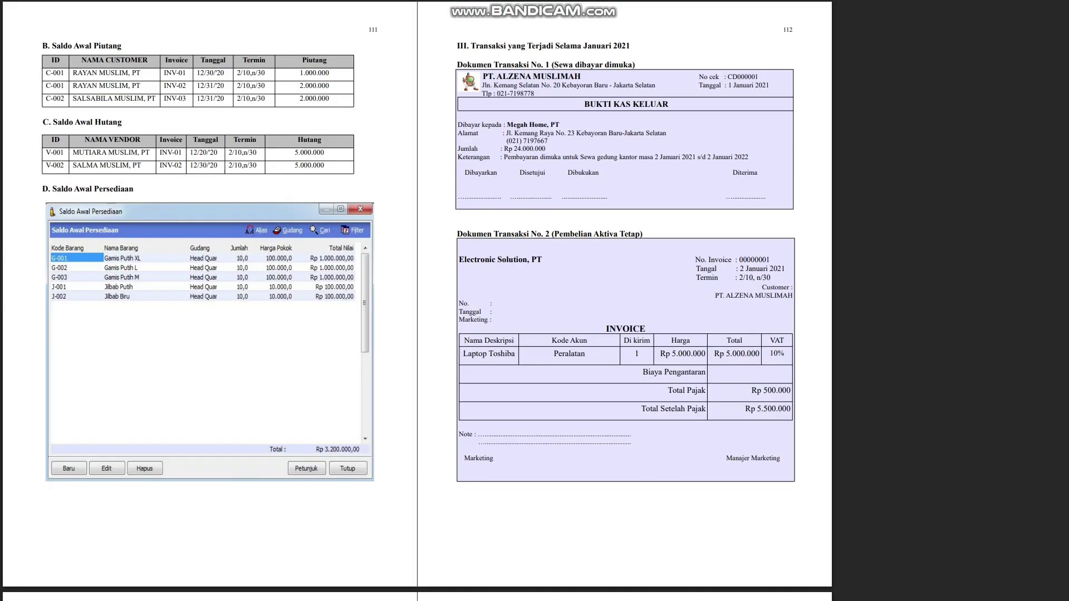
{"action": "key", "text": "alt+Tab"}
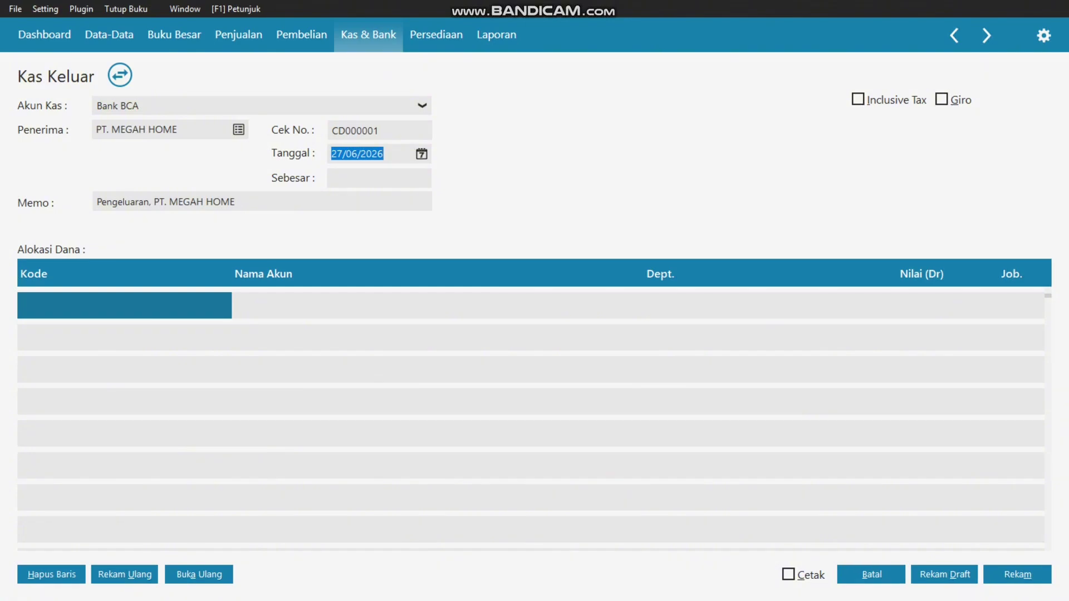
{"action": "type", "text": "0101"}
{"action": "type", "text": "21"}
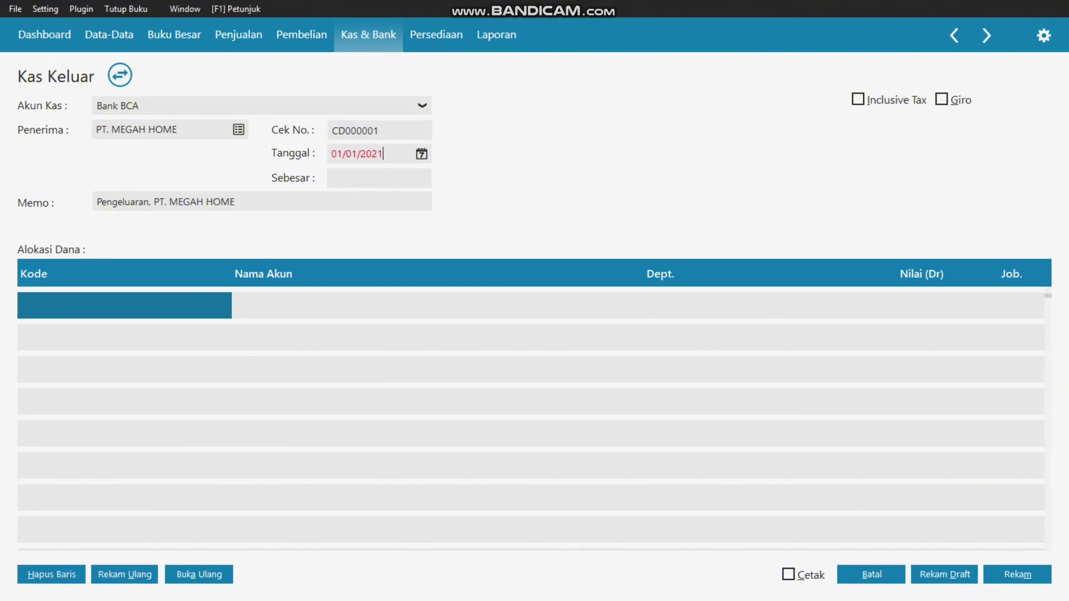
{"action": "key", "text": "Return"}
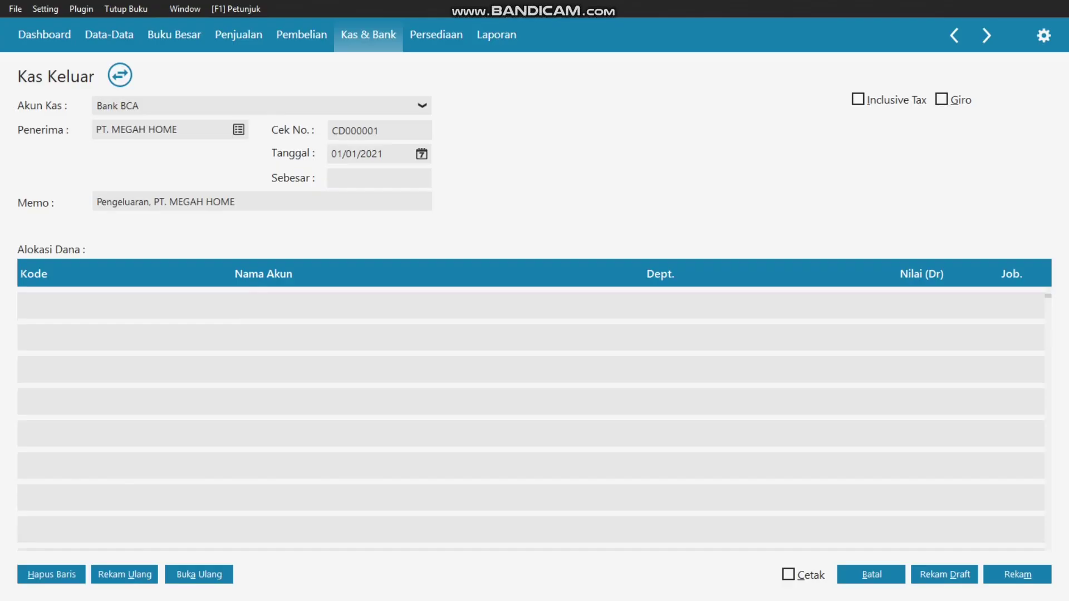
Step: Allocate the Kas Keluar payment to the Sewa Dibayar di Muka account from the account list
{"action": "key", "text": "Return"}
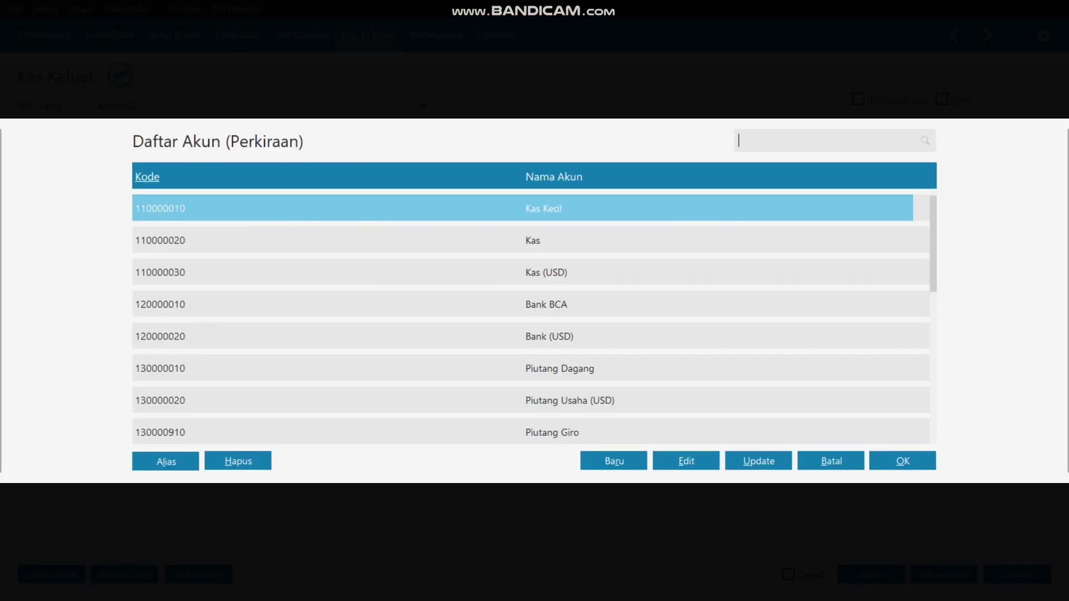
{"action": "key", "text": "Down"}
{"action": "key", "text": "Down"}
{"action": "key", "text": "Down"}
{"action": "key", "text": "Down"}
{"action": "key", "text": "Down"}
{"action": "key", "text": "Down"}
{"action": "key", "text": "Down"}
{"action": "key", "text": "Down"}
{"action": "key", "text": "Down"}
{"action": "key", "text": "Down"}
{"action": "key", "text": "Down"}
{"action": "key", "text": "Down"}
{"action": "key", "text": "Down"}
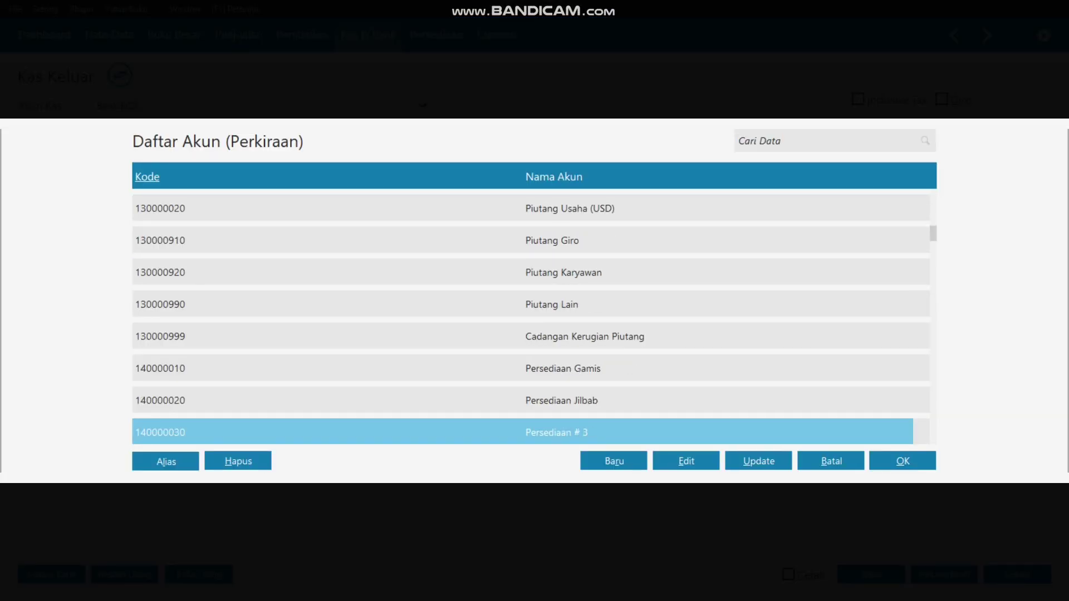
{"action": "key", "text": "Down"}
{"action": "key", "text": "Down"}
{"action": "key", "text": "Down"}
{"action": "key", "text": "Down"}
{"action": "key", "text": "Down"}
{"action": "key", "text": "Down"}
{"action": "key", "text": "Down"}
{"action": "key", "text": "Down"}
{"action": "key", "text": "Down"}
{"action": "key", "text": "Down"}
{"action": "key", "text": "Down"}
{"action": "key", "text": "Down"}
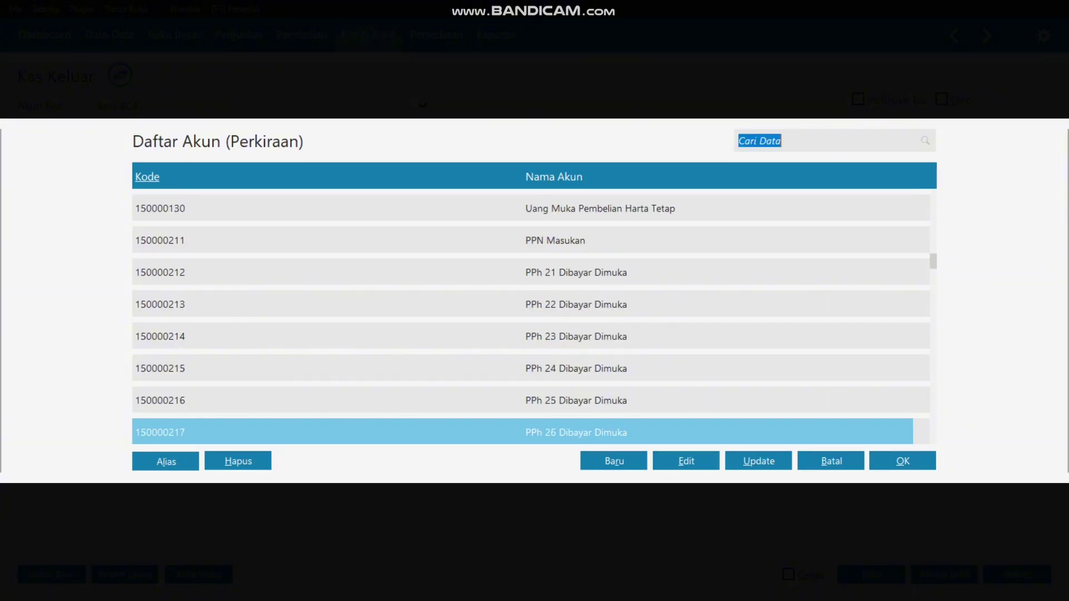
{"action": "key", "text": "Down"}
{"action": "key", "text": "Down"}
{"action": "key", "text": "Down"}
{"action": "key", "text": "Up"}
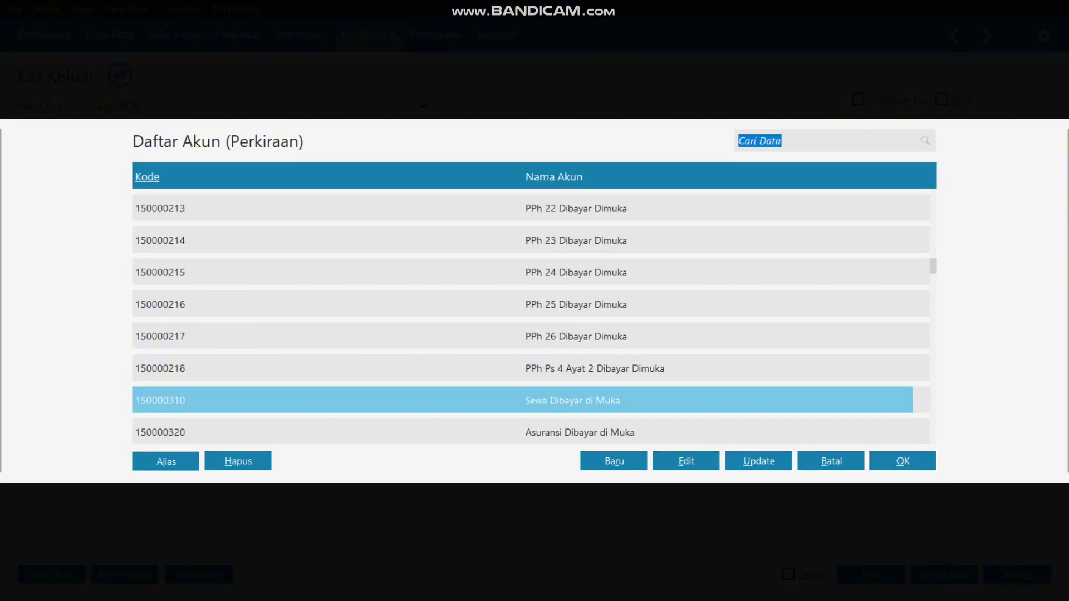
{"action": "key", "text": "Return"}
{"action": "key", "text": "Tab"}
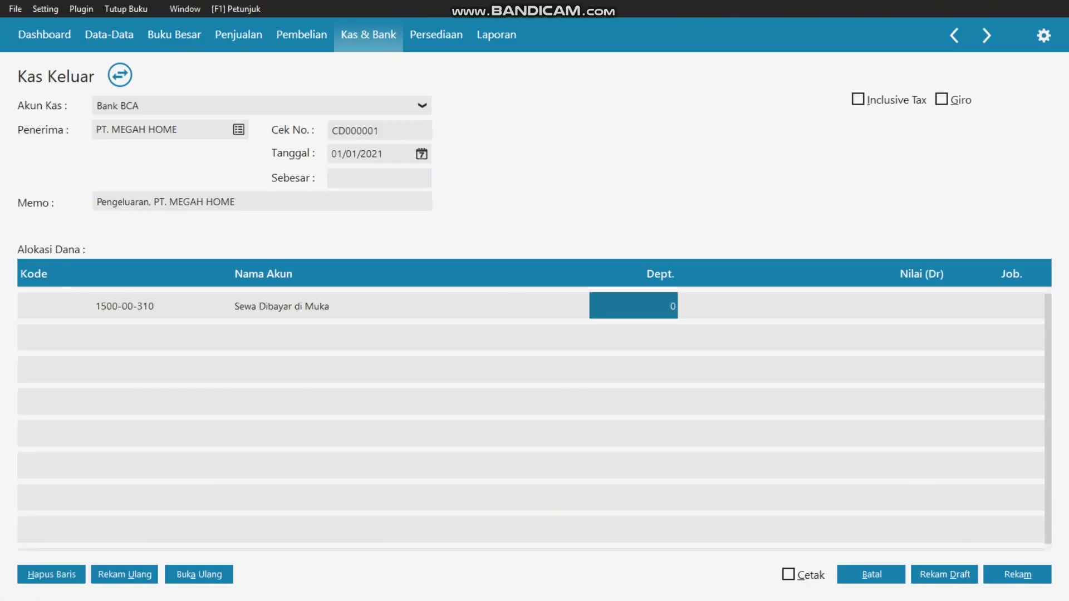
Step: Set the Sewa Dibayar di Muka line's value to Rp 24.000.000 from transaction document No. 1 and fill in the same payment total
{"action": "key", "text": "Tab"}
{"action": "key", "text": "alt+Tab"}
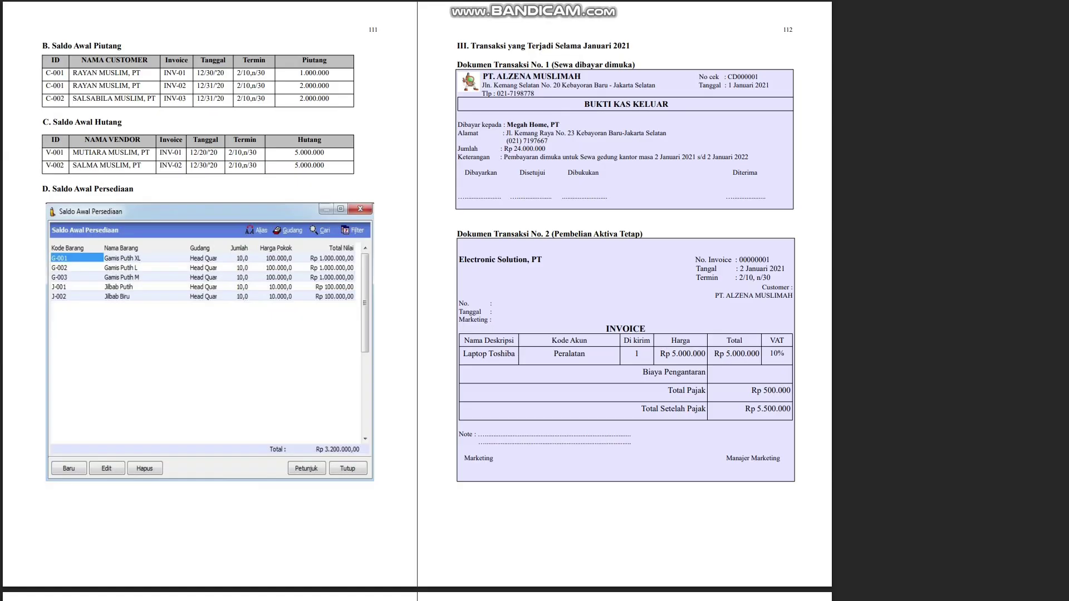
{"action": "key", "text": "alt+Tab"}
{"action": "type", "text": "24.000.0"}
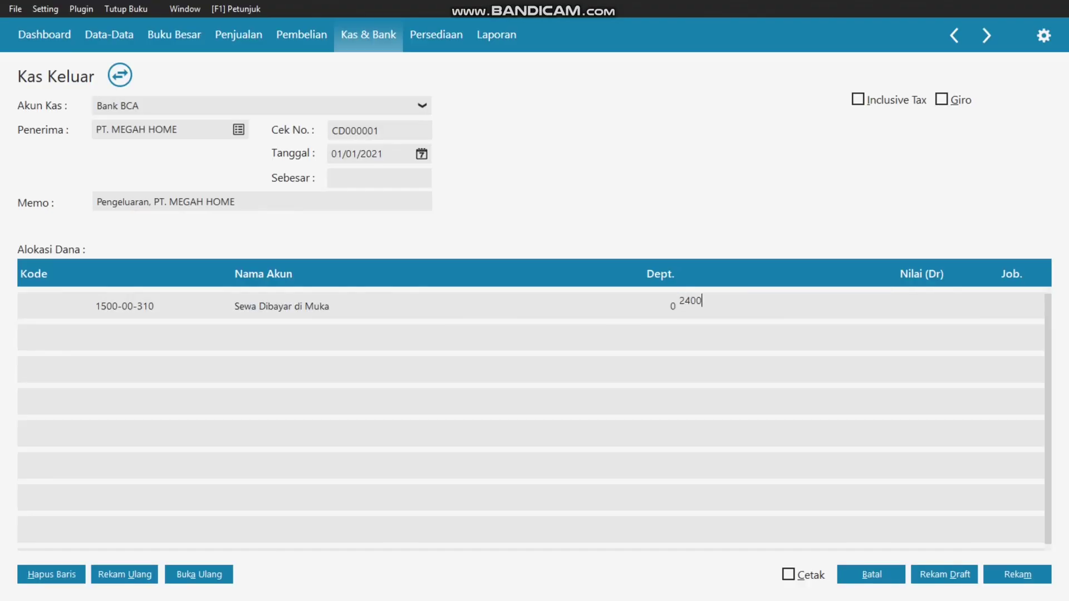
{"action": "type", "text": "0000"}
{"action": "key", "text": "Tab"}
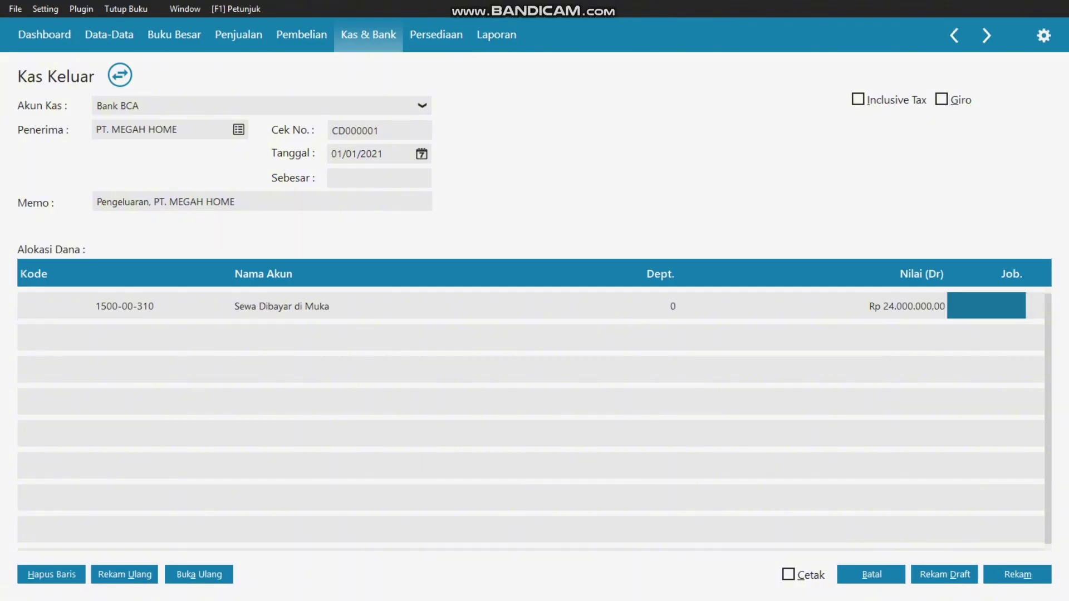
{"action": "left_click", "coordinate": [378, 178]}
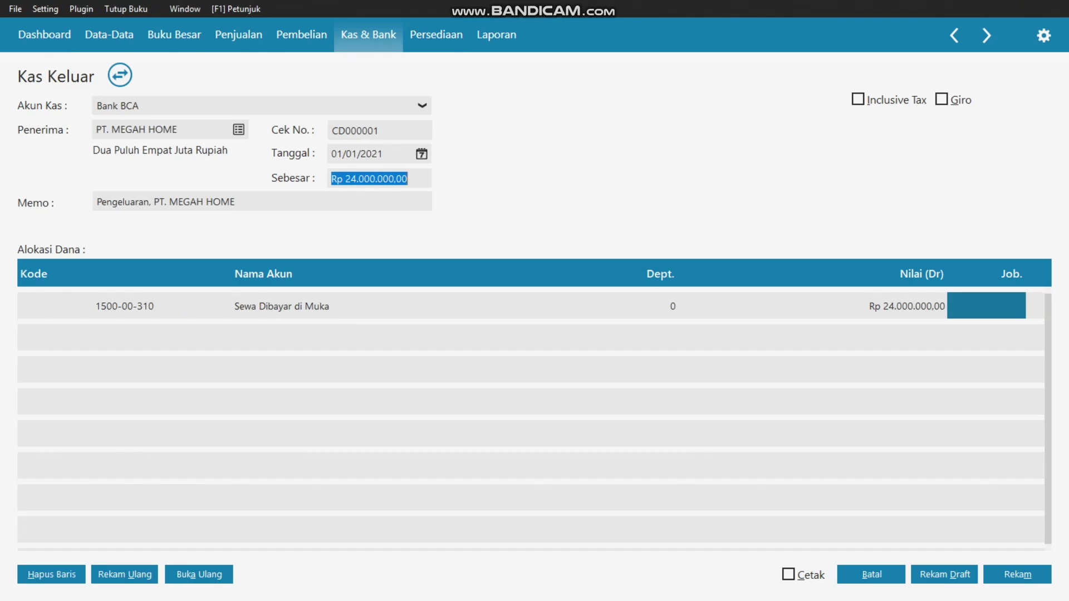
Step: Check the payment against transaction document No. 1, then record it and return to the Kas Keluar list
{"action": "key", "text": "alt+Tab"}
{"action": "key", "text": "alt+Tab"}
{"action": "key", "text": "alt+m"}
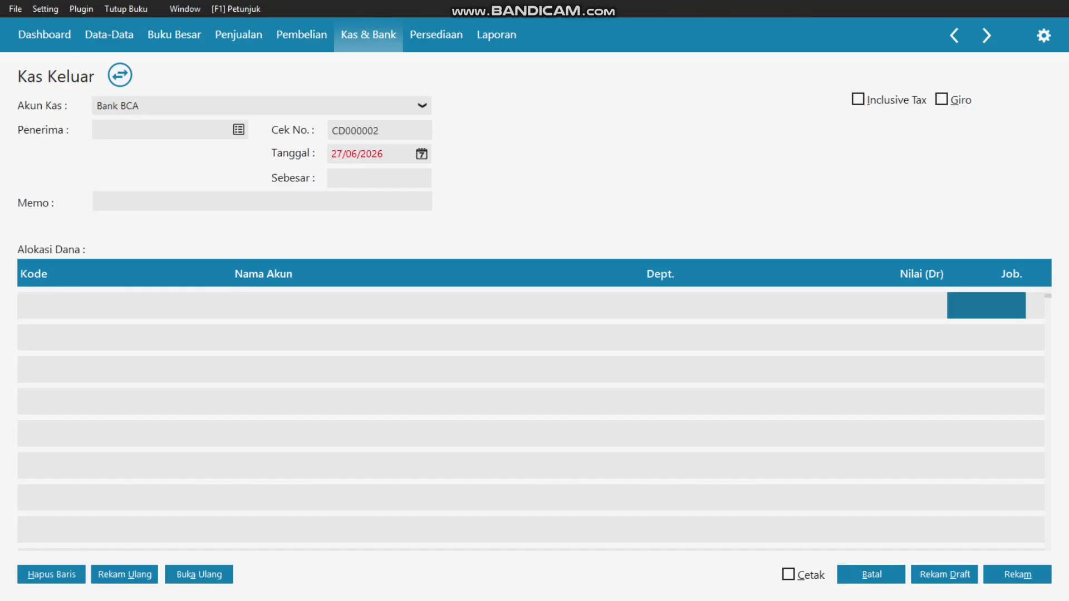
{"action": "left_click", "coordinate": [872, 574]}
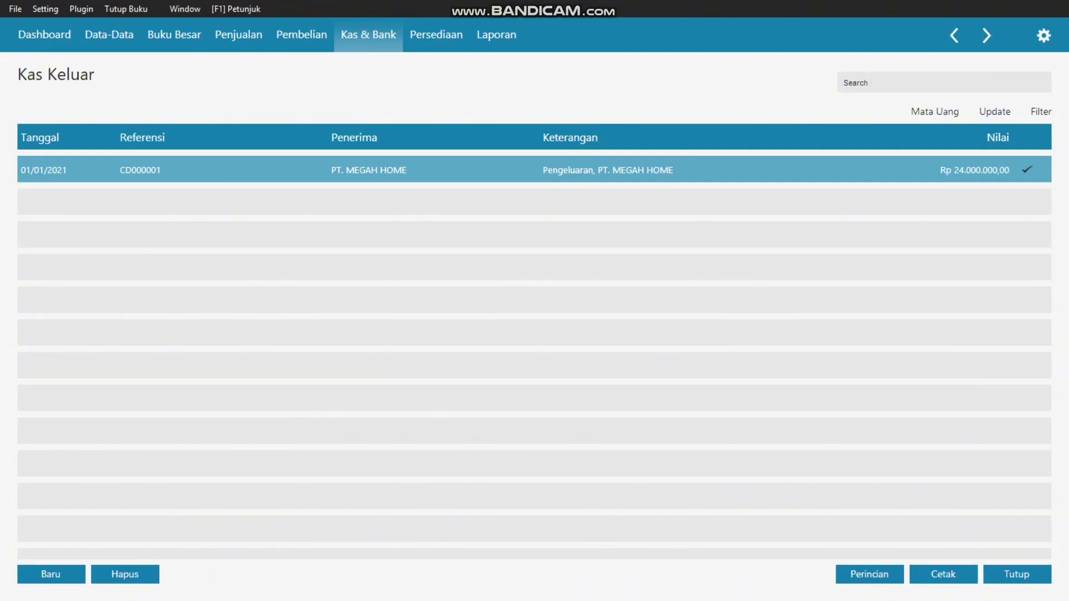
Step: Look at Dokumen Transaksi No. 2 (Pembelian Aktiva Tetap) and start a new Penerimaan Barang purchase invoice
{"action": "key", "text": "alt+Tab"}
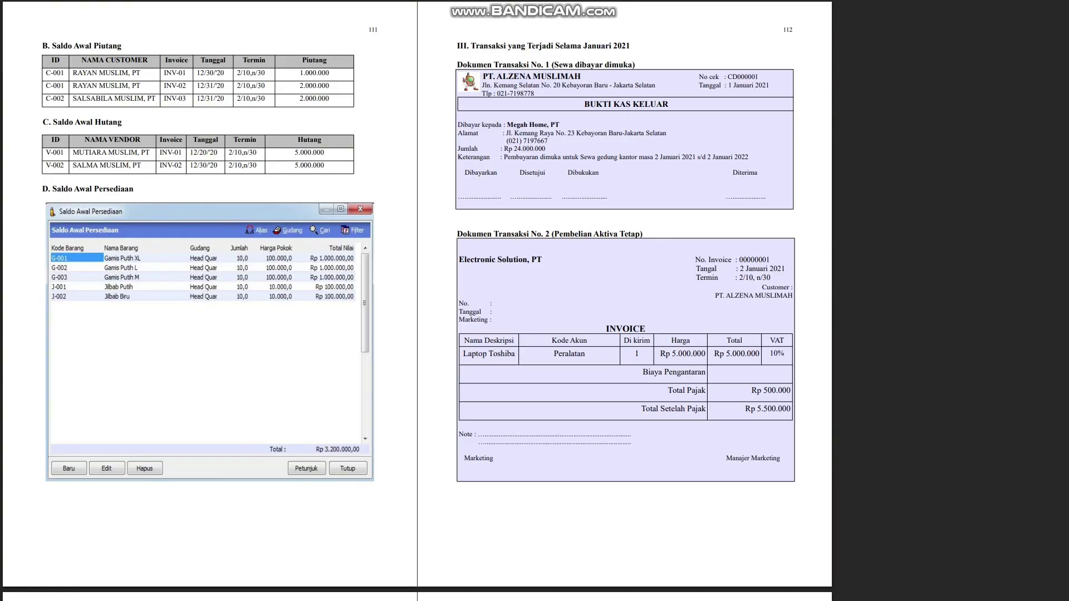
{"action": "key", "text": "alt+Tab"}
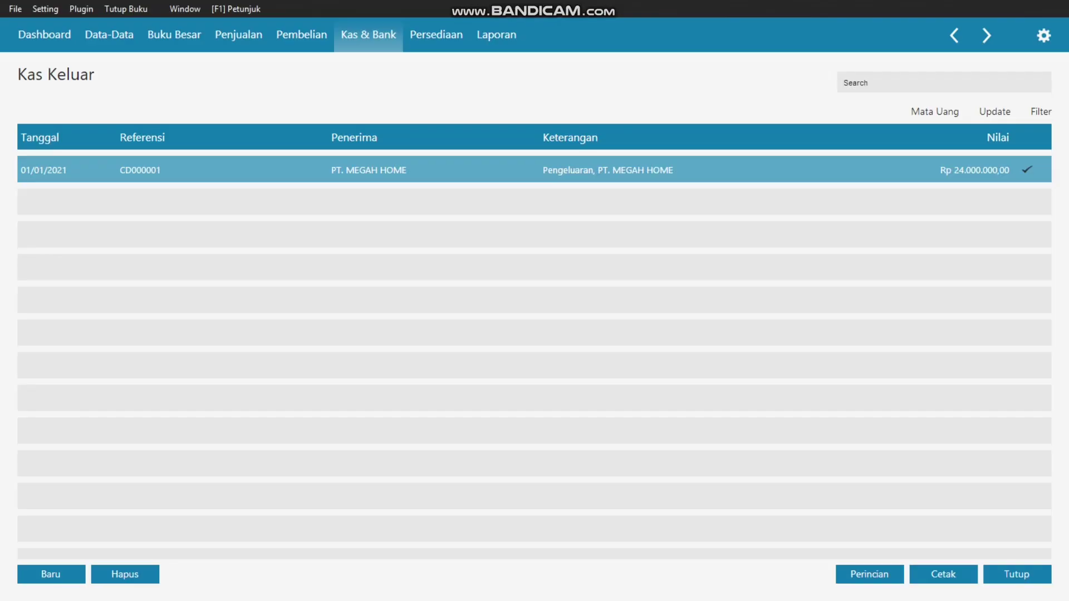
{"action": "left_click", "coordinate": [301, 35]}
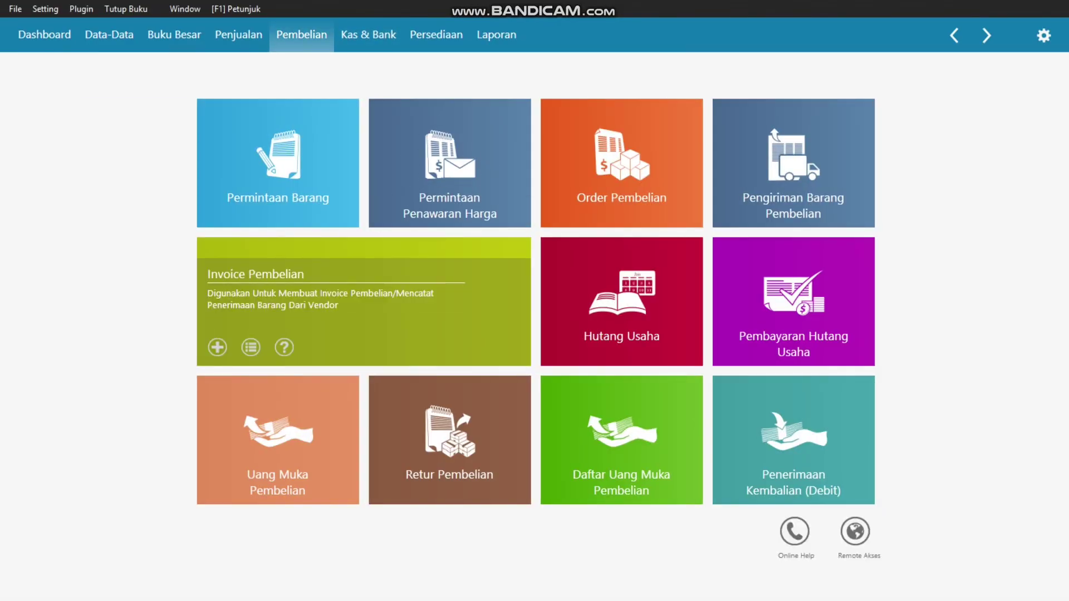
{"action": "left_click", "coordinate": [250, 347]}
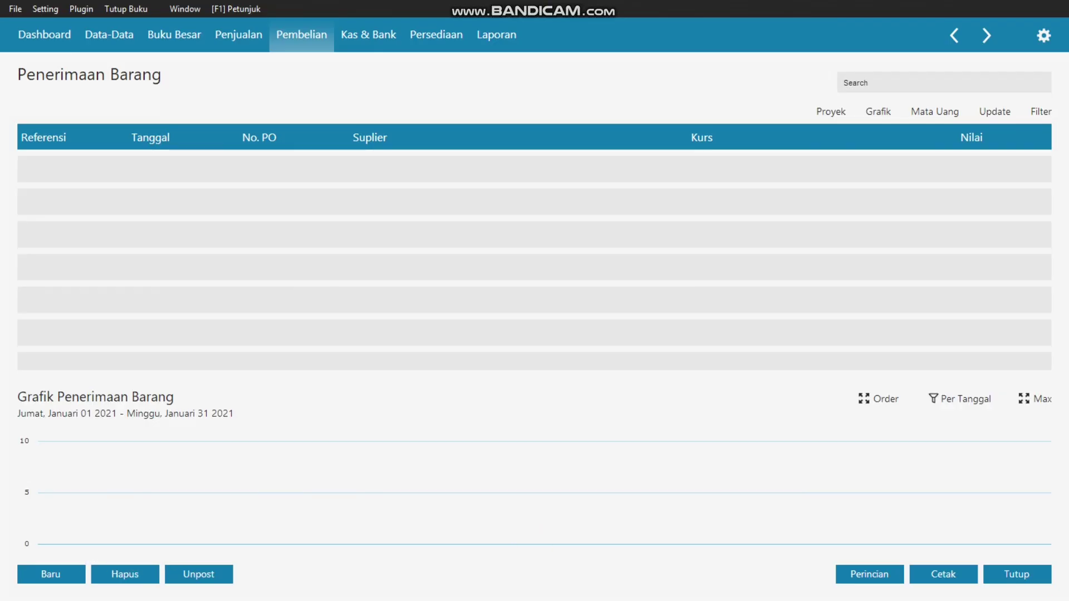
{"action": "left_click", "coordinate": [51, 574]}
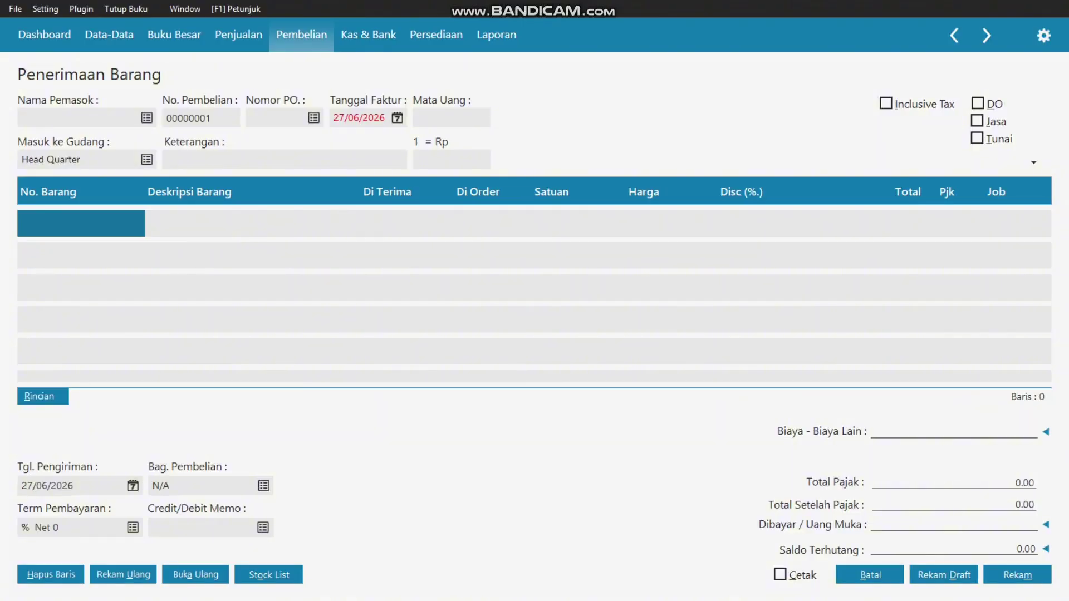
Step: Add PT. ELECTRONIC SOLUTION as a new Vendor, following transaction document No. 2, and choose it as the invoice's supplier
{"action": "key", "text": "alt+Tab"}
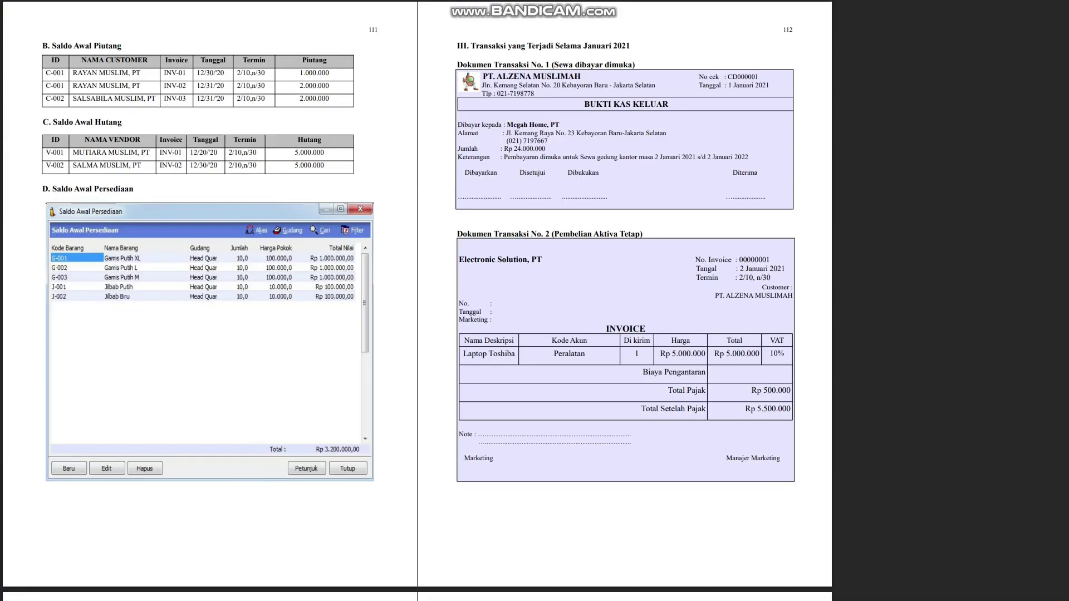
{"action": "key", "text": "alt+Tab"}
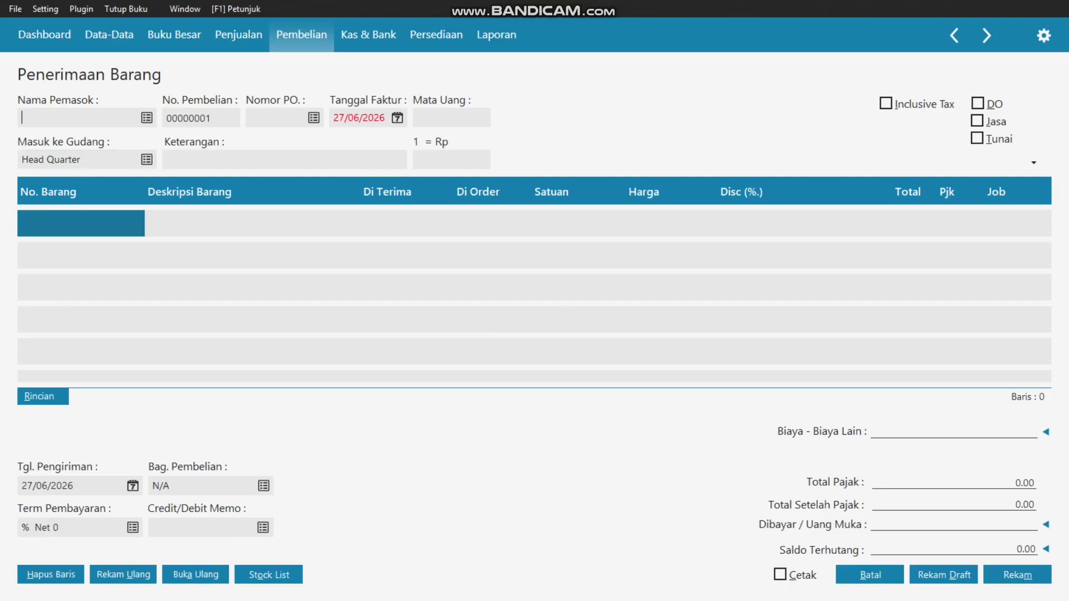
{"action": "key", "text": "Return"}
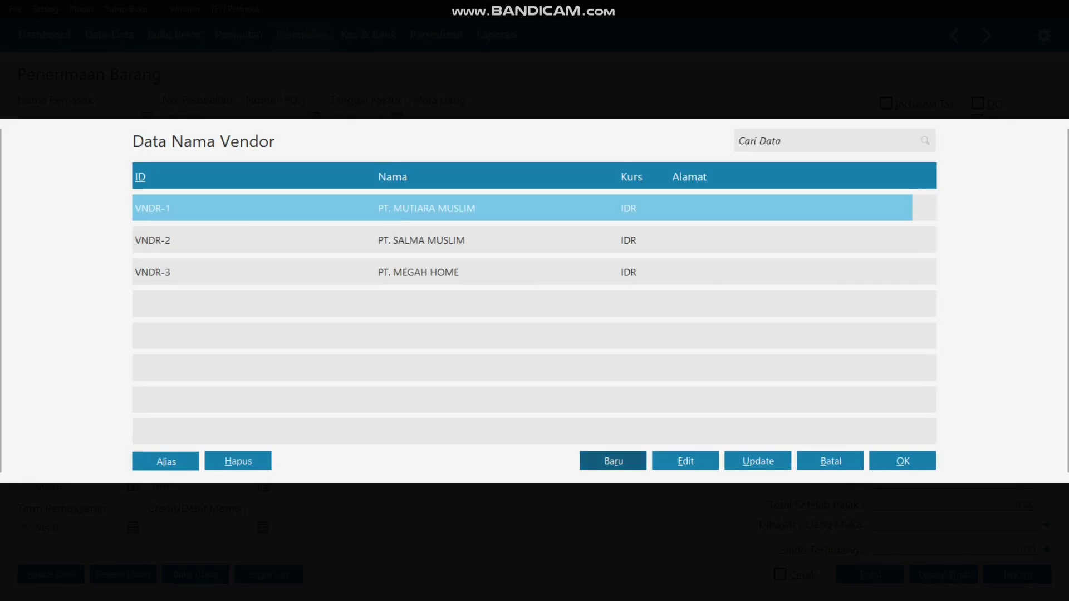
{"action": "key", "text": "Return"}
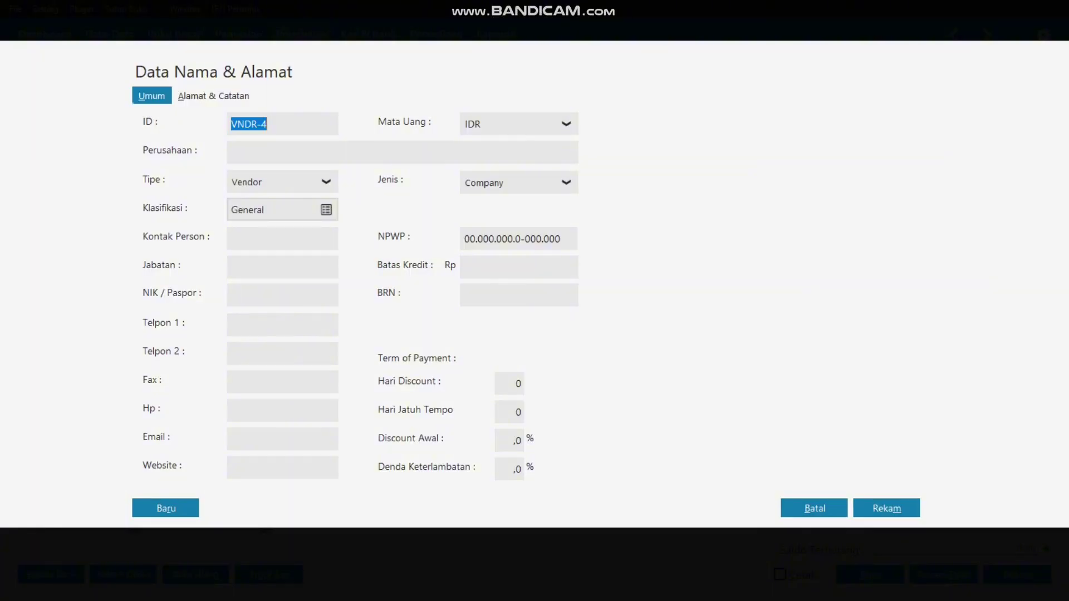
{"action": "key", "text": "alt+Tab"}
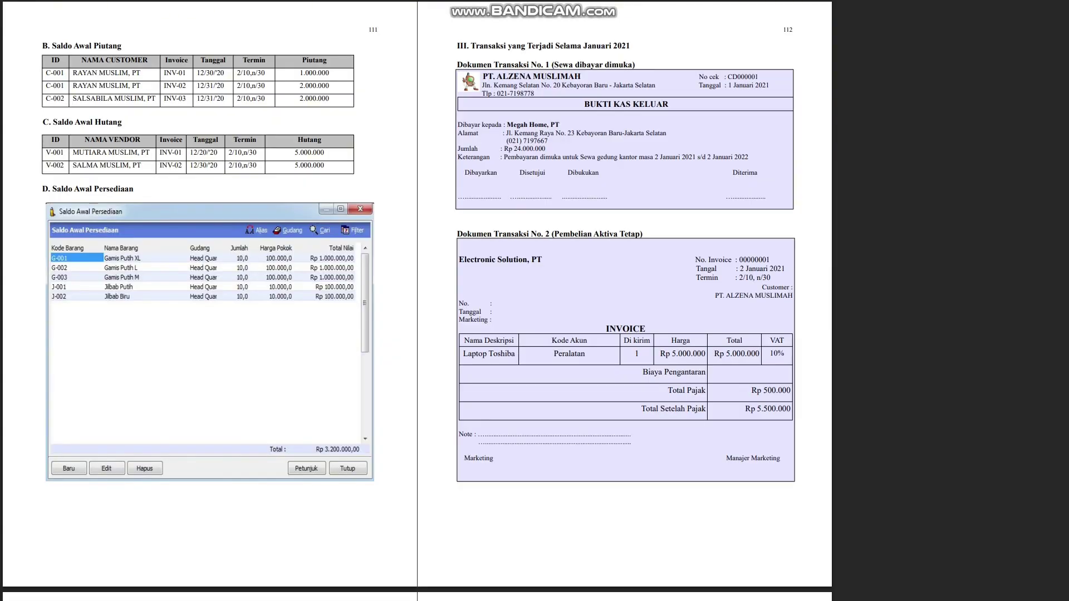
{"action": "key", "text": "alt+Tab"}
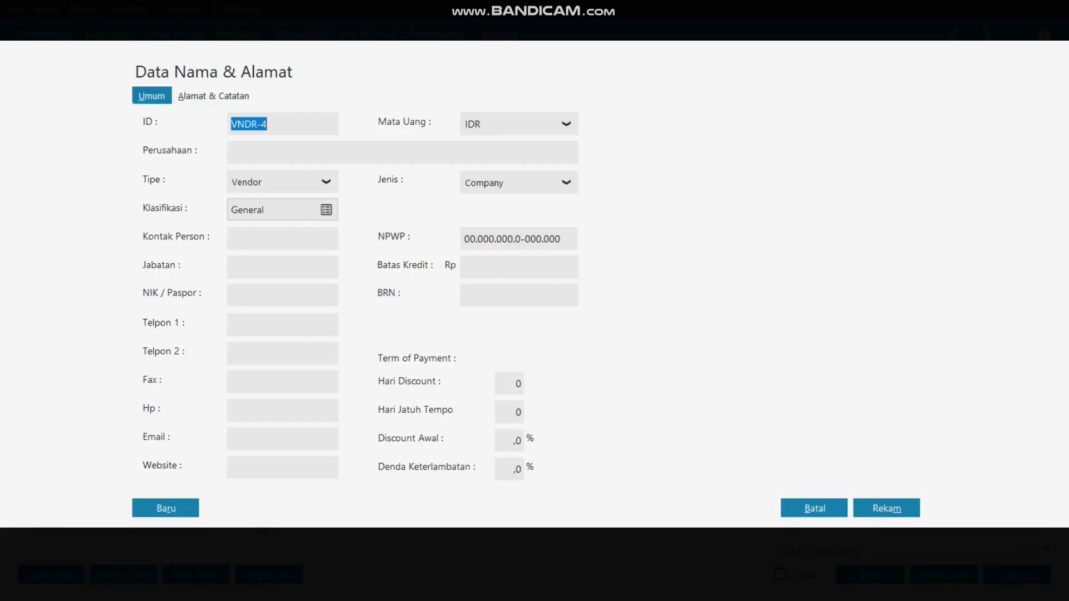
{"action": "type", "text": "PT. ELECTROO"}
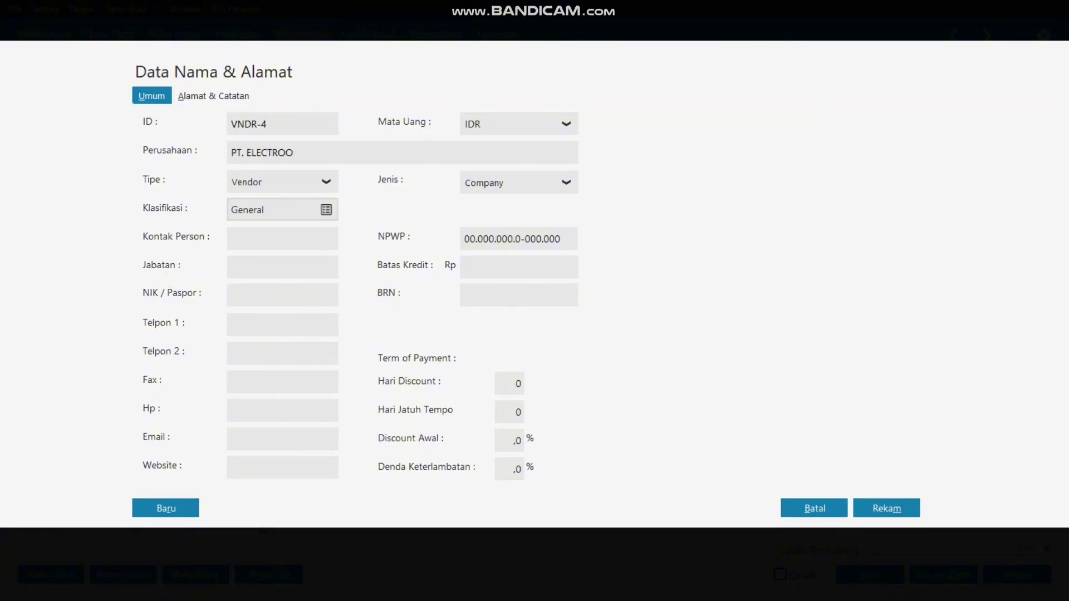
{"action": "key", "text": "BackSpace"}
{"action": "type", "text": "NIC SOLUTION"}
{"action": "left_click", "coordinate": [887, 508]}
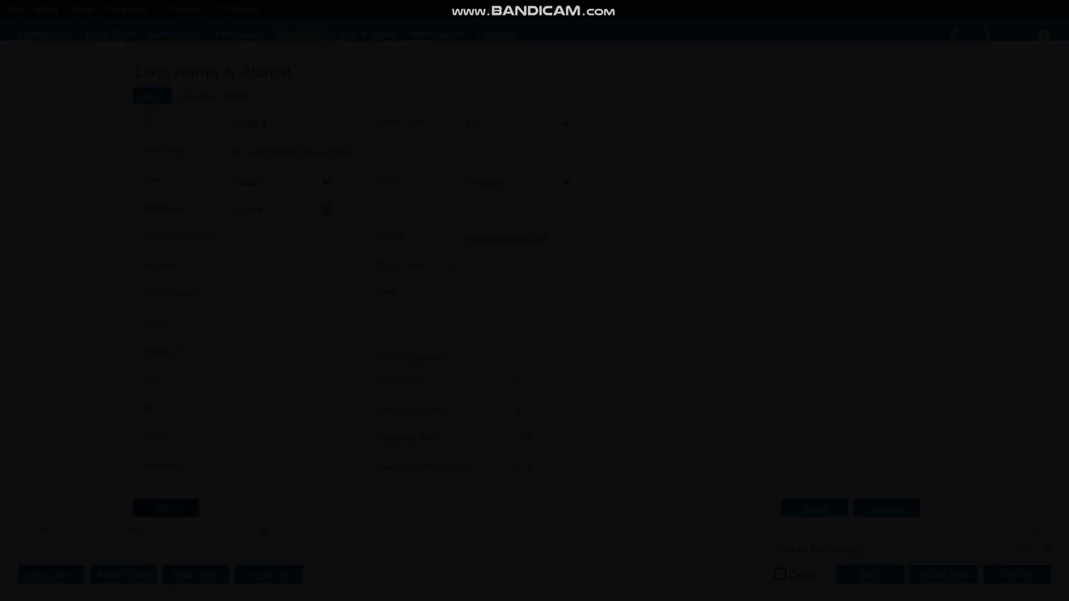
{"action": "key", "text": "Return"}
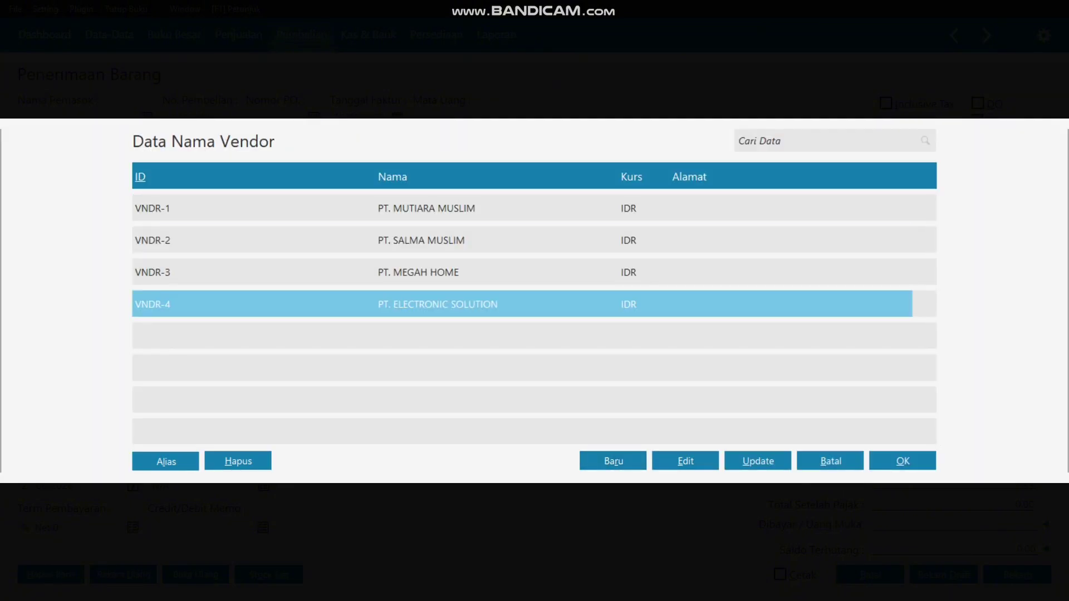
{"action": "key", "text": "Return"}
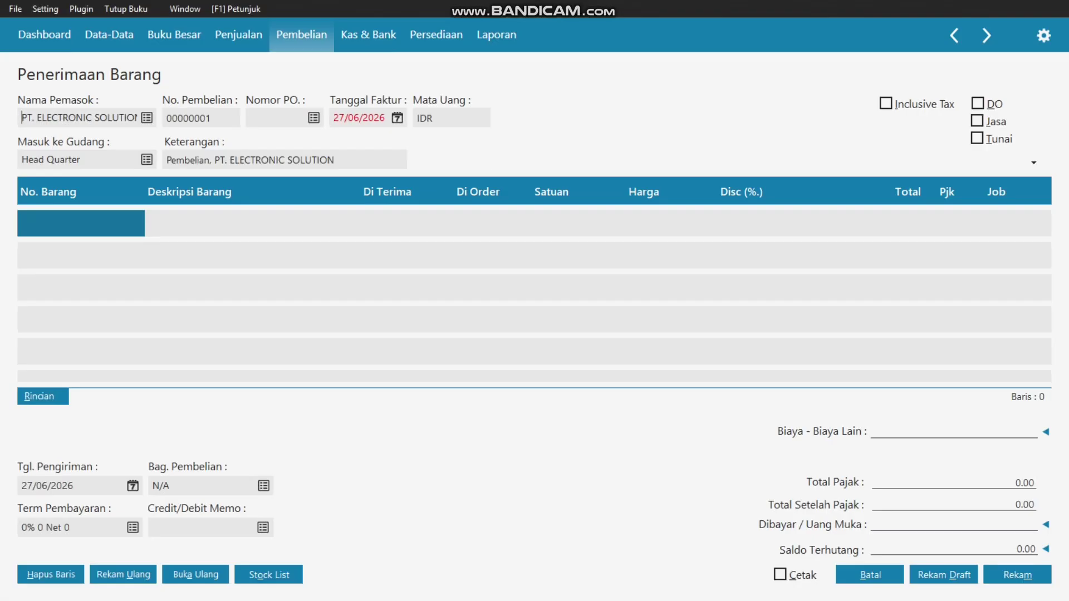
Step: Set the invoice date to 02/01/2021 from transaction document No. 2 and mark the purchase as Jasa
{"action": "left_click", "coordinate": [359, 117]}
{"action": "key", "text": "alt+Tab"}
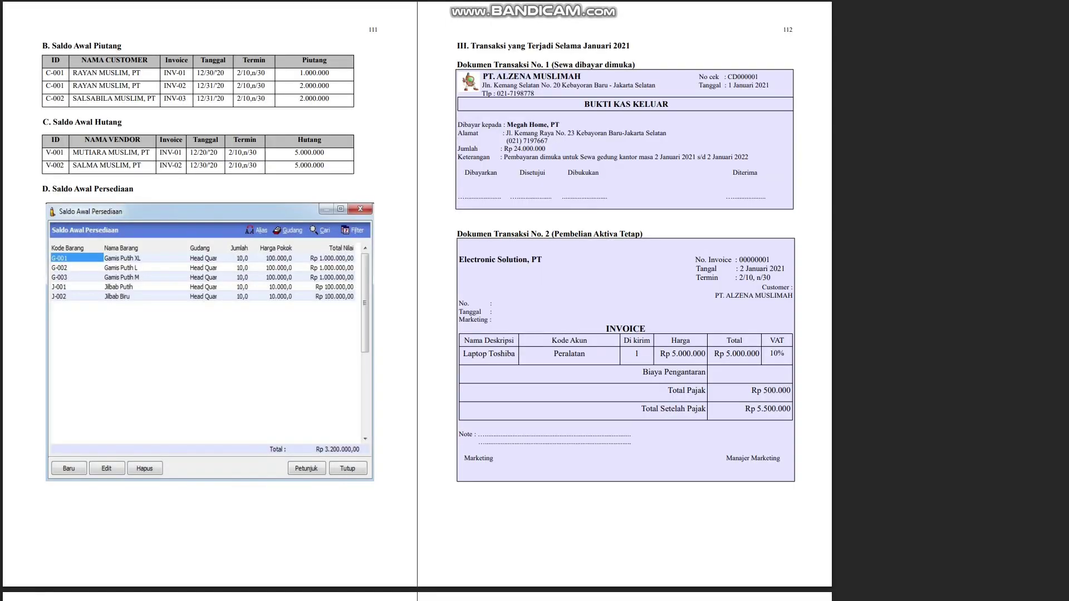
{"action": "key", "text": "alt+Tab"}
{"action": "type", "text": "02/01/2021"}
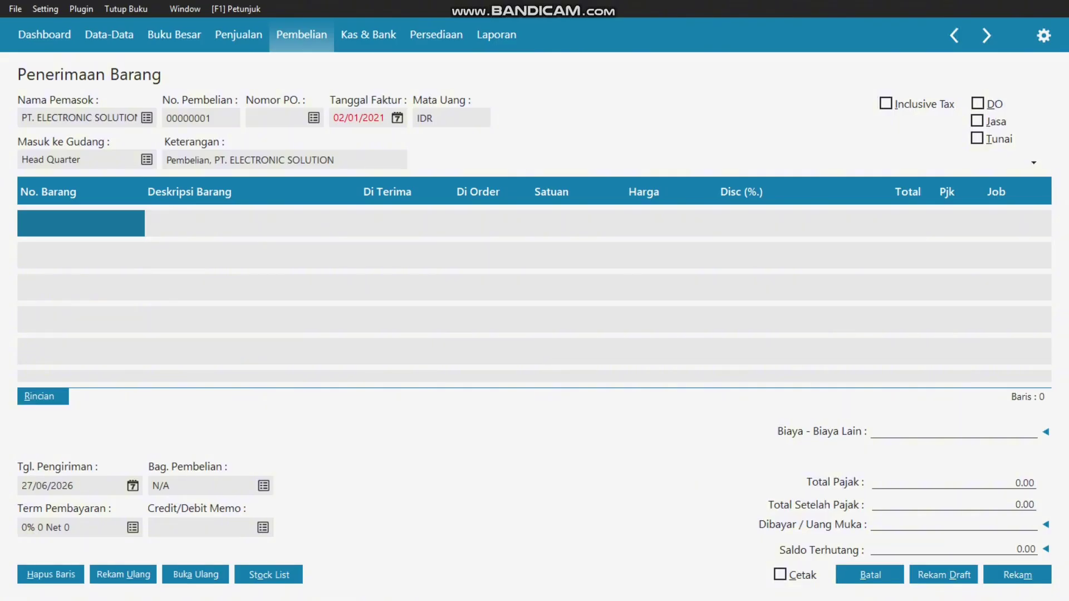
{"action": "key", "text": "Tab"}
{"action": "key", "text": "space"}
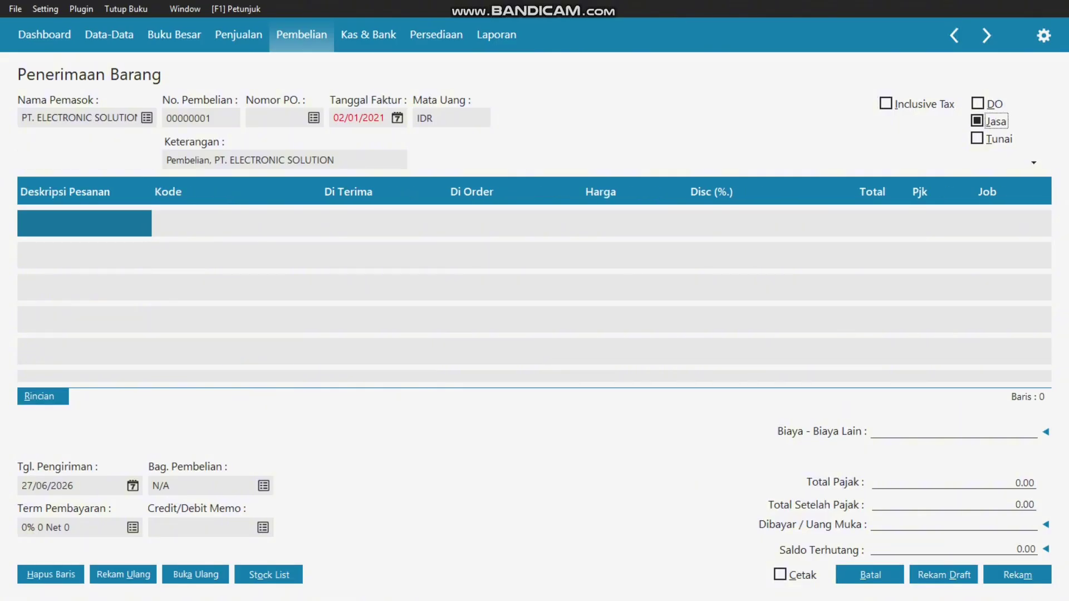
Step: Enter Laptop Toshiba as the first line's description, following transaction document No. 2
{"action": "key", "text": "Tab"}
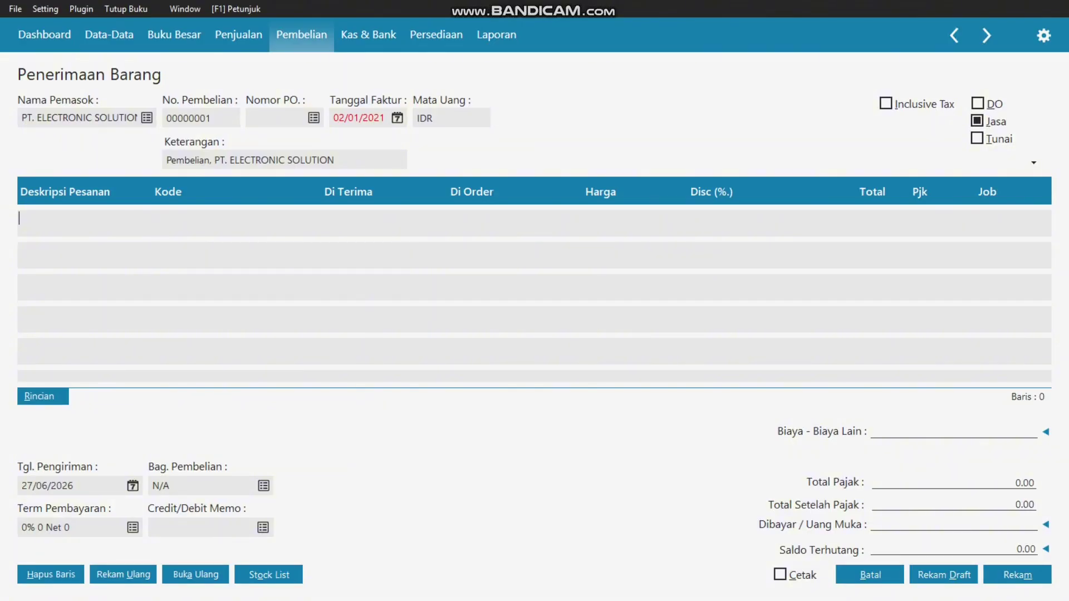
{"action": "key", "text": "alt+Tab"}
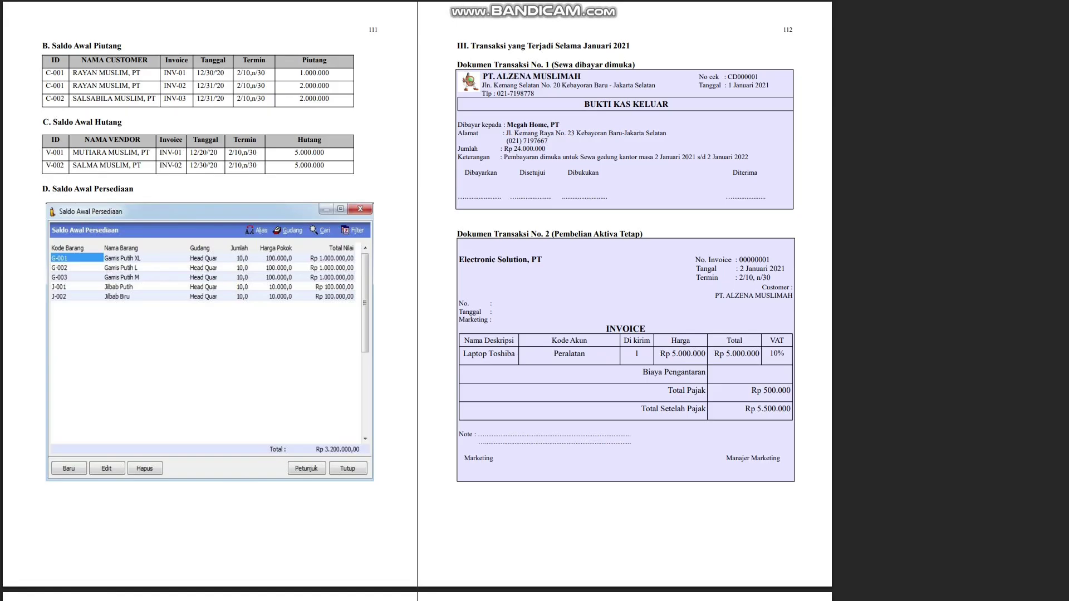
{"action": "key", "text": "alt+Tab"}
{"action": "type", "text": "Lap"}
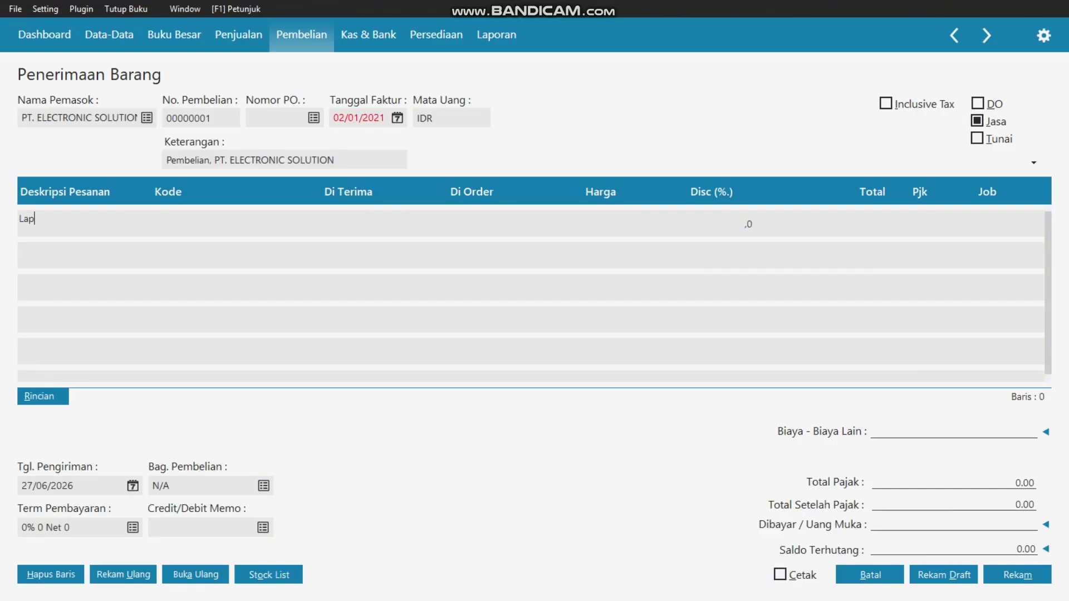
{"action": "type", "text": "top Tos"}
{"action": "type", "text": "hib"}
{"action": "type", "text": "a"}
Step: Assign the Mesin & Peralatan account (170000030) to the Laptop Toshiba line
{"action": "key", "text": "Tab"}
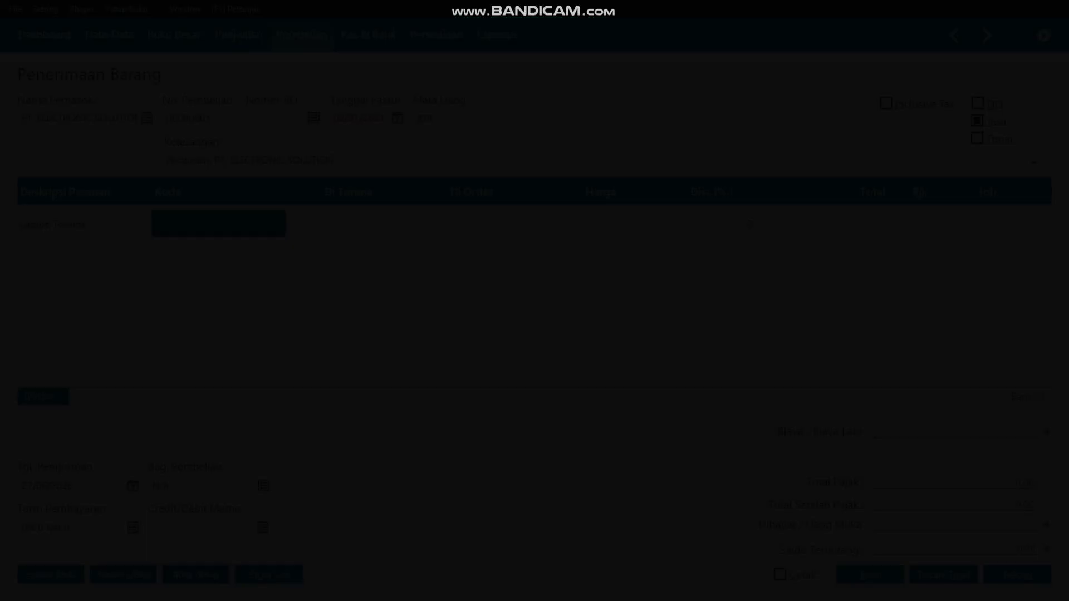
{"action": "key", "text": "Down"}
{"action": "key", "text": "Down"}
{"action": "key", "text": "Down"}
{"action": "key", "text": "Down"}
{"action": "key", "text": "Down"}
{"action": "key", "text": "Down"}
{"action": "key", "text": "Down"}
{"action": "key", "text": "Down"}
{"action": "key", "text": "Down"}
{"action": "key", "text": "Down"}
{"action": "key", "text": "Down"}
{"action": "key", "text": "Down"}
{"action": "key", "text": "Down"}
{"action": "key", "text": "Down"}
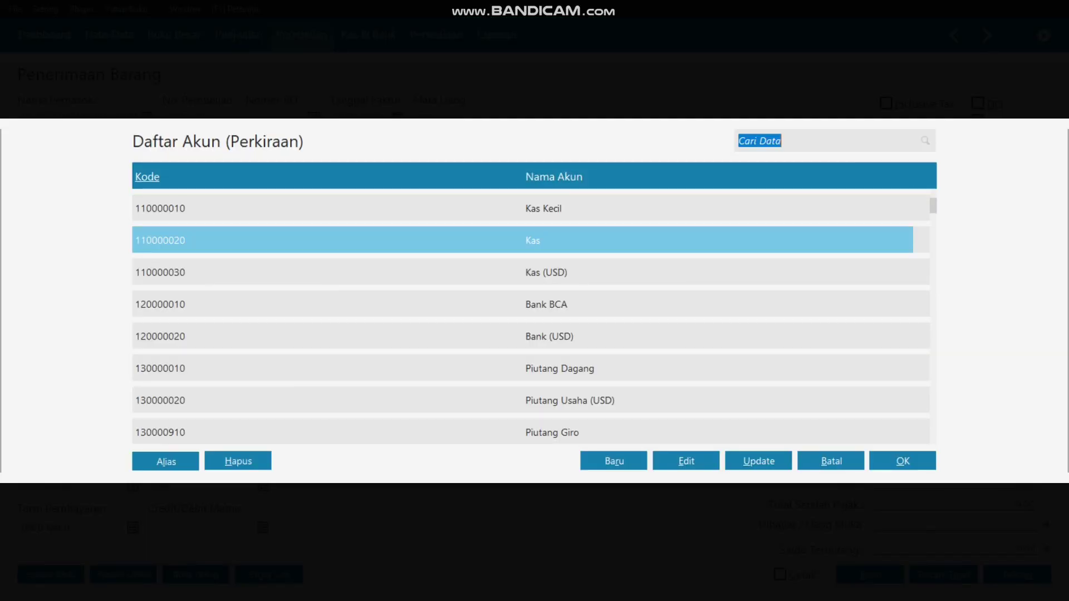
{"action": "key", "text": "Down"}
{"action": "key", "text": "Down"}
{"action": "key", "text": "Down"}
{"action": "key", "text": "Down"}
{"action": "key", "text": "Down"}
{"action": "key", "text": "Down"}
{"action": "key", "text": "Down"}
{"action": "key", "text": "Down"}
{"action": "key", "text": "Down"}
{"action": "key", "text": "Down"}
{"action": "key", "text": "Down"}
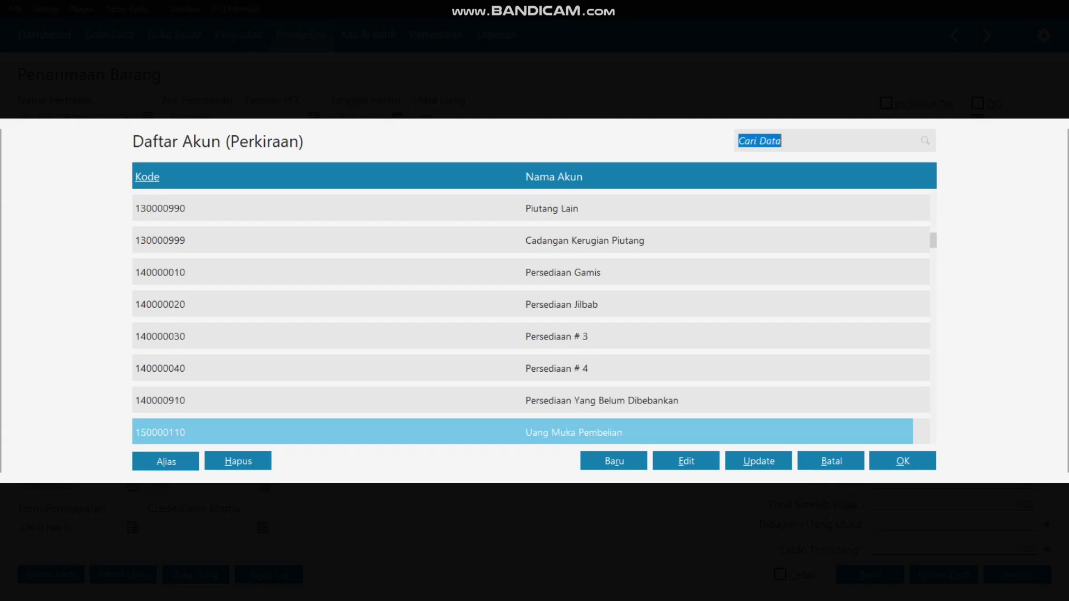
{"action": "key", "text": "Down"}
{"action": "key", "text": "Down"}
{"action": "key", "text": "Down"}
{"action": "key", "text": "Down"}
{"action": "key", "text": "Down"}
{"action": "key", "text": "Down"}
{"action": "key", "text": "Down"}
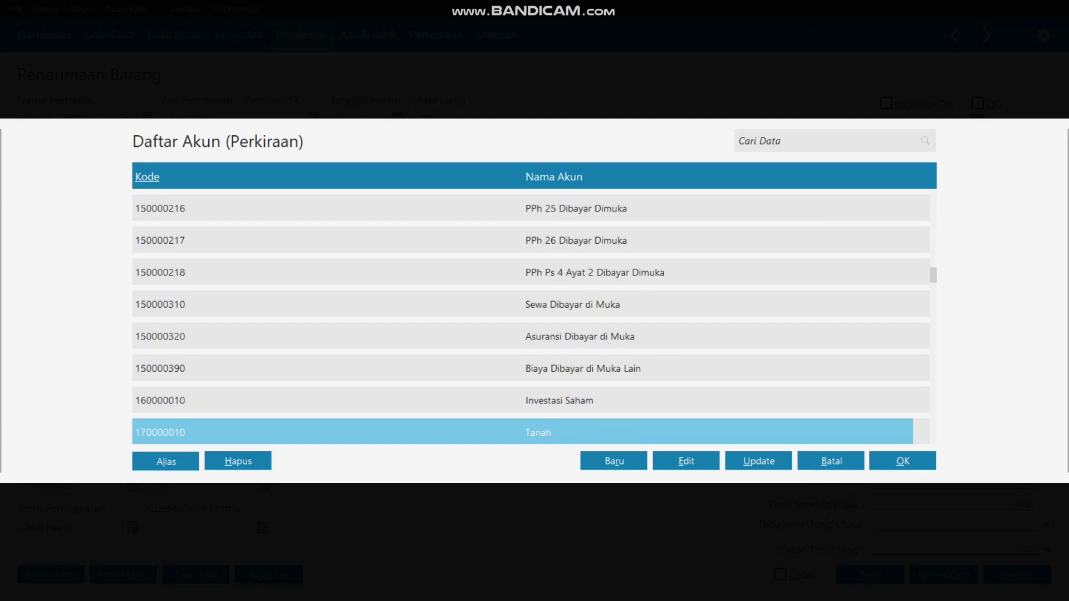
{"action": "key", "text": "Down"}
{"action": "key", "text": "Down"}
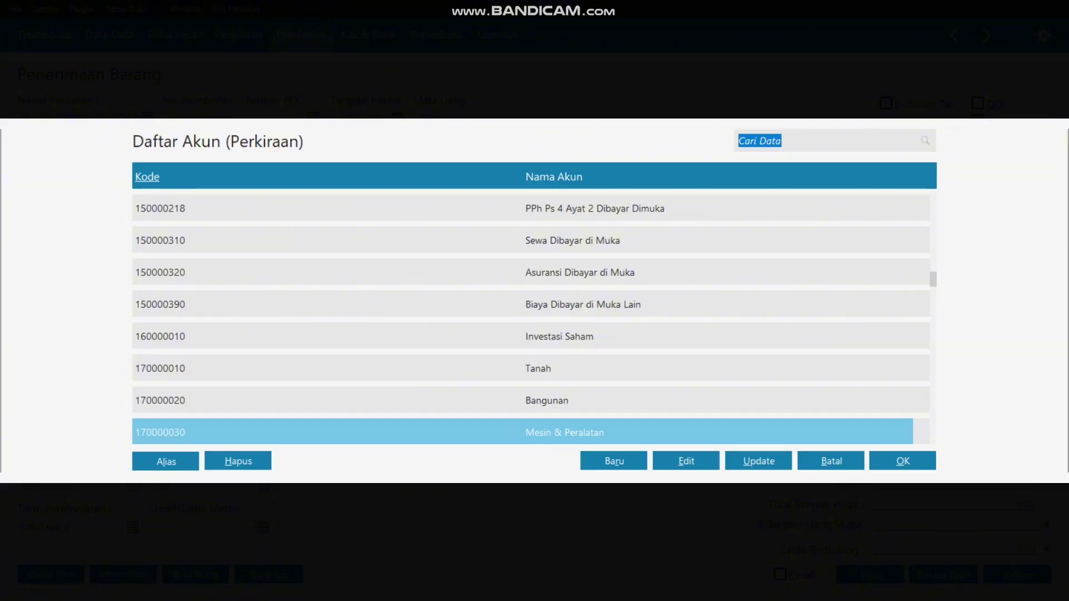
{"action": "key", "text": "Return"}
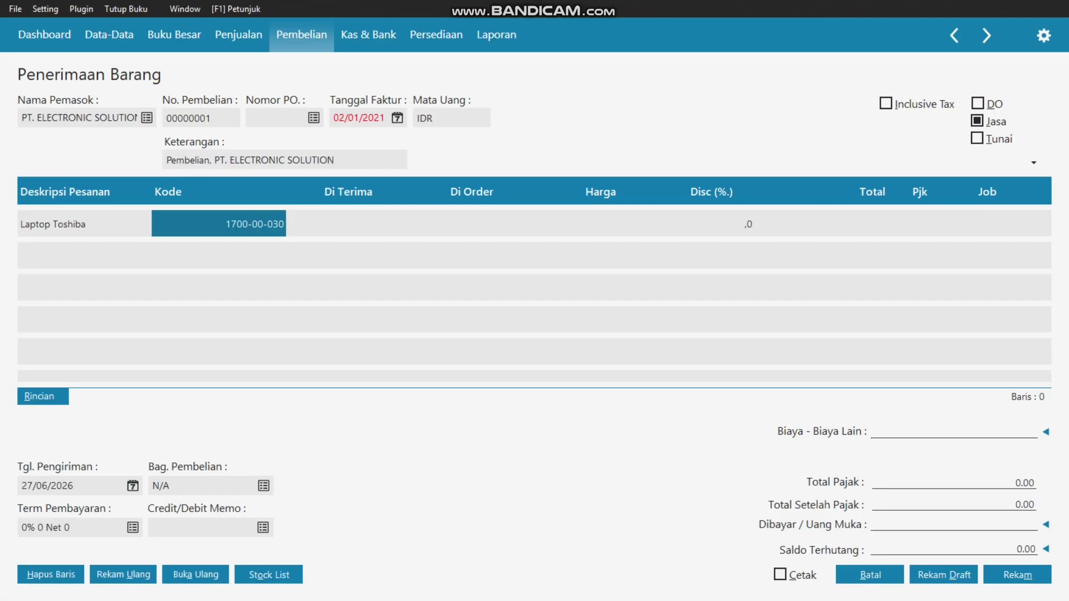
Step: Enter a received quantity of 1 and a price of 5000000 for the Laptop Toshiba line, following transaction document No. 2
{"action": "left_click", "coordinate": [348, 223]}
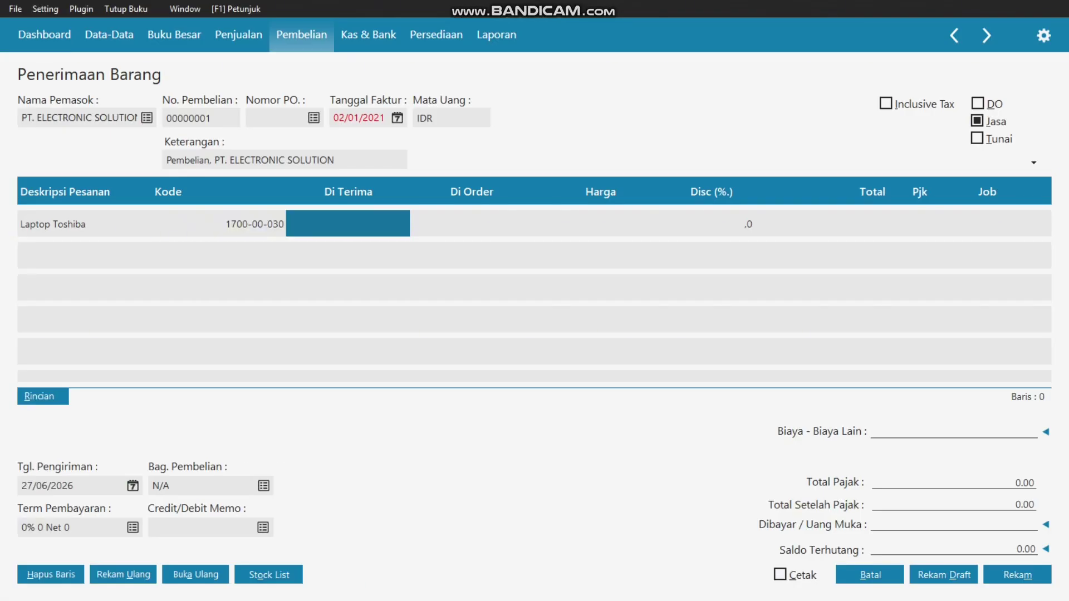
{"action": "key", "text": "alt+Tab"}
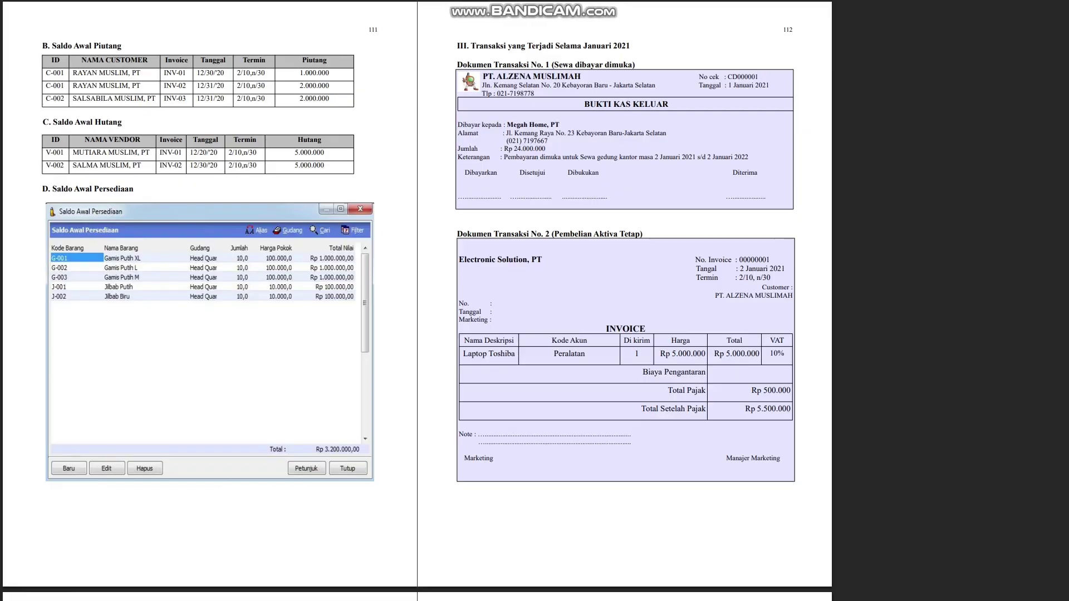
{"action": "key", "text": "alt+Tab"}
{"action": "type", "text": "1"}
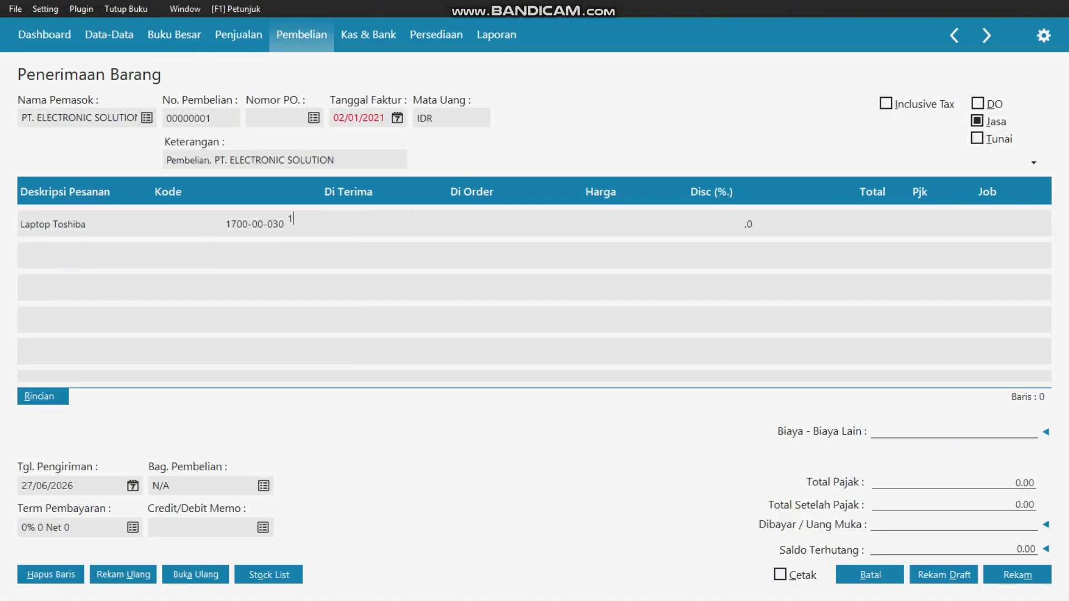
{"action": "key", "text": "Return"}
{"action": "key", "text": "alt+Tab"}
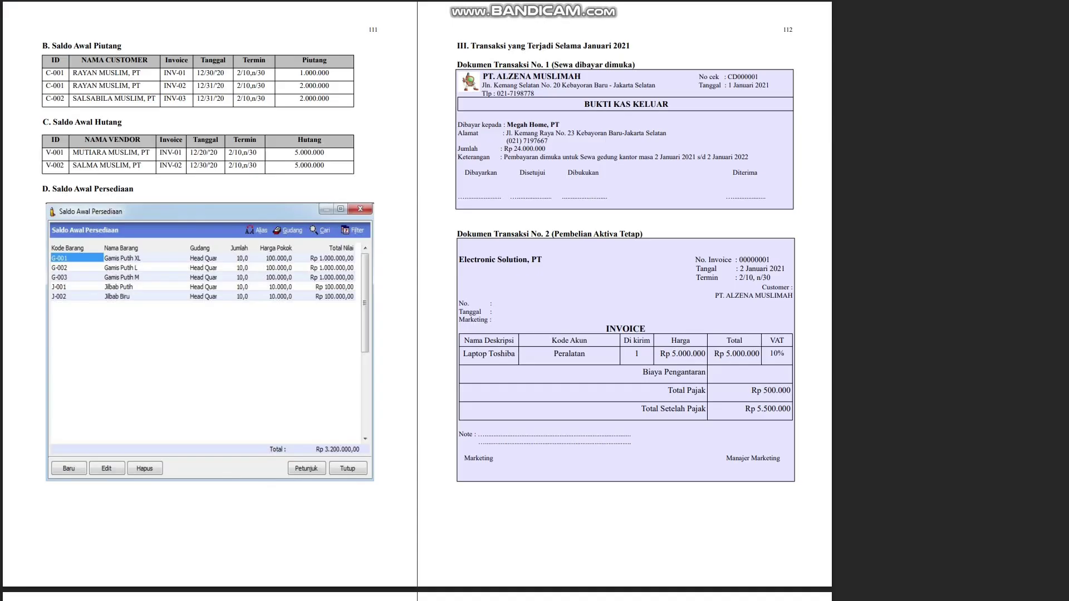
{"action": "key", "text": "alt+Tab"}
{"action": "type", "text": "5000000"}
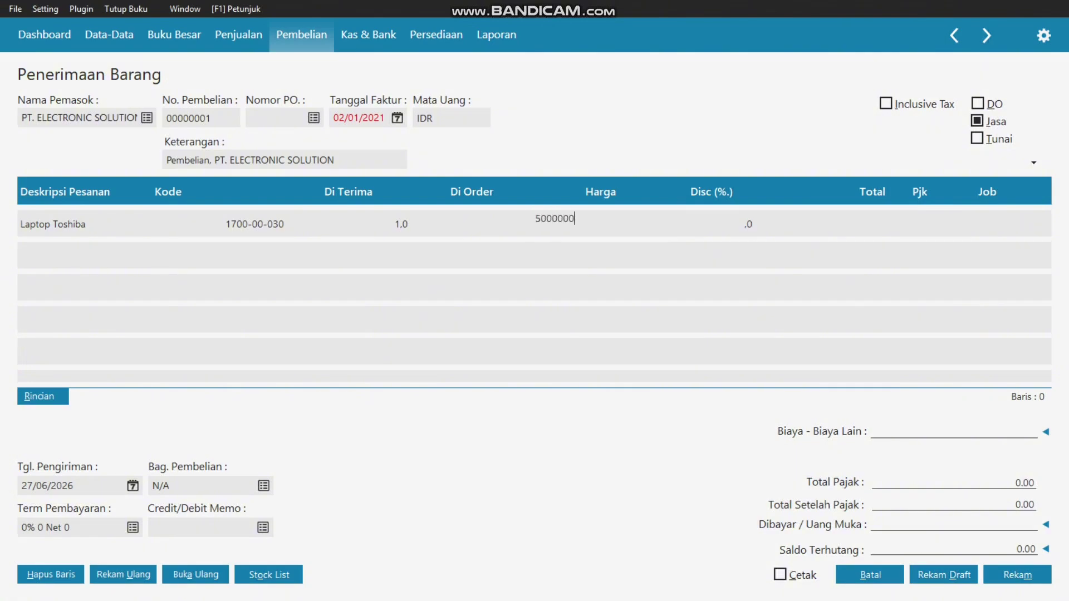
{"action": "key", "text": "Tab"}
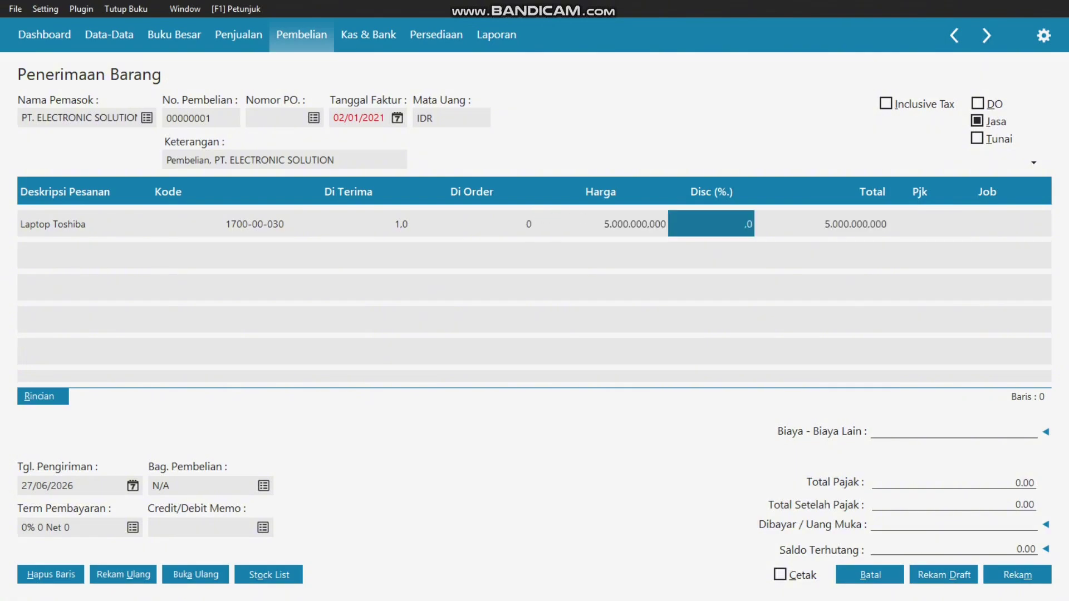
Step: Apply the VAT tax to the Laptop Toshiba line, following transaction document No. 2, and leave its discount unset
{"action": "key", "text": "alt+Tab"}
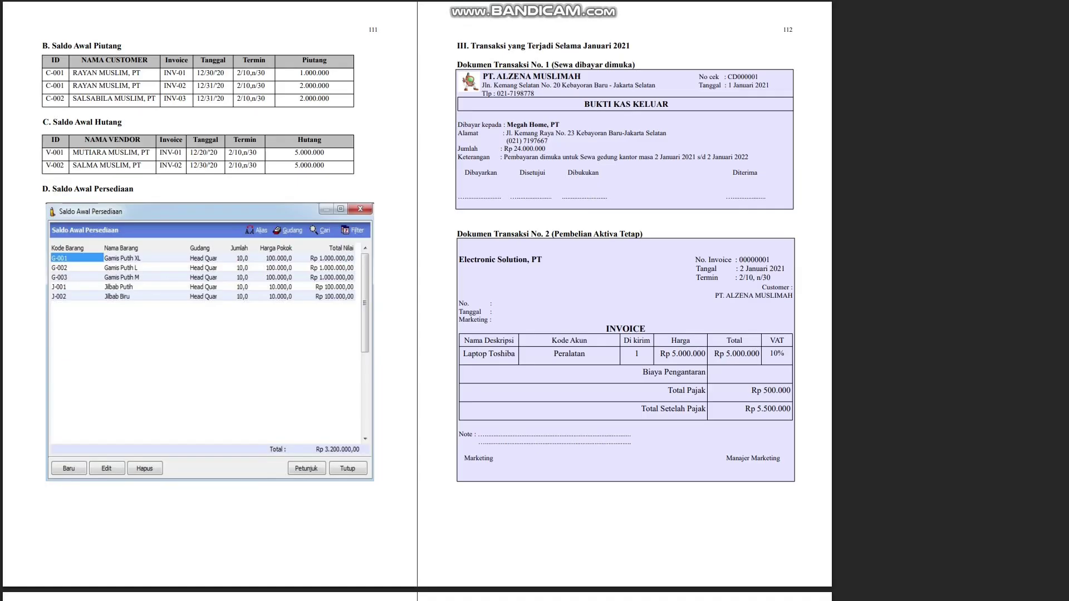
{"action": "key", "text": "alt+Tab"}
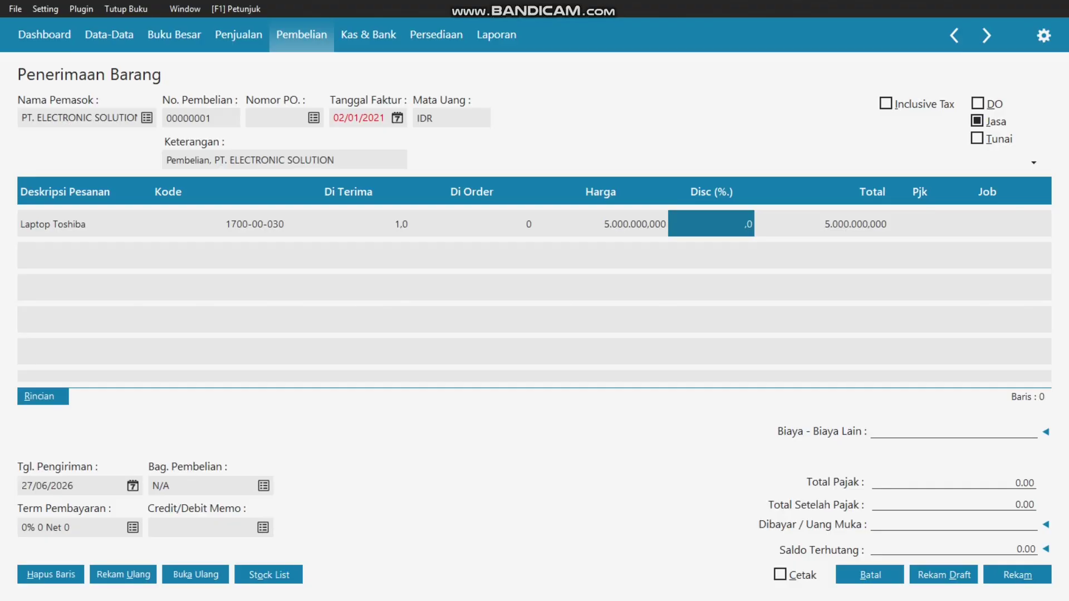
{"action": "key", "text": "Tab"}
{"action": "key", "text": "Return"}
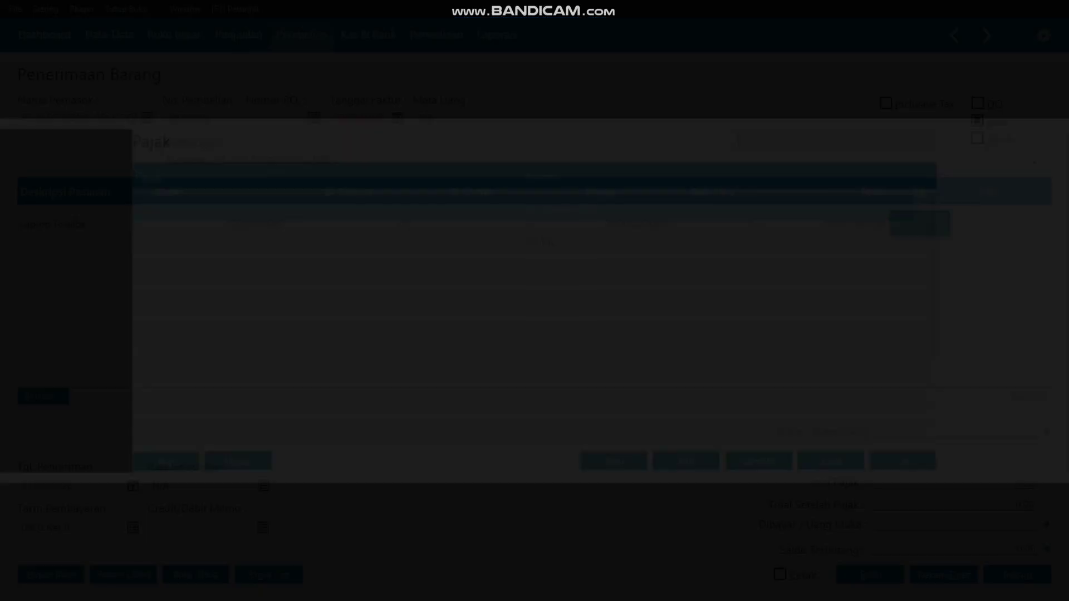
{"action": "key", "text": "Return"}
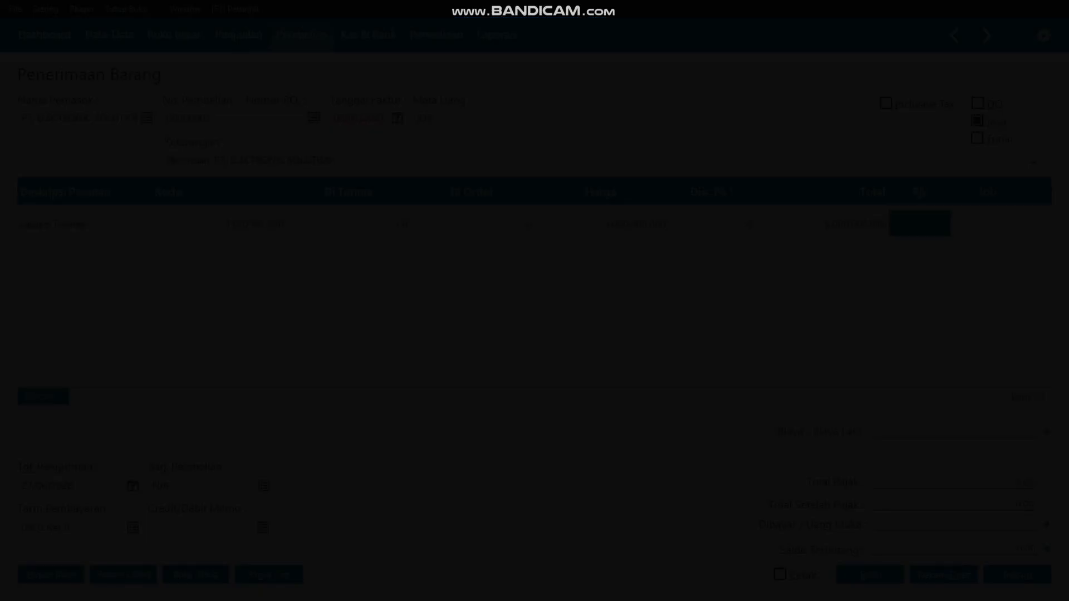
{"action": "key", "text": "Tab"}
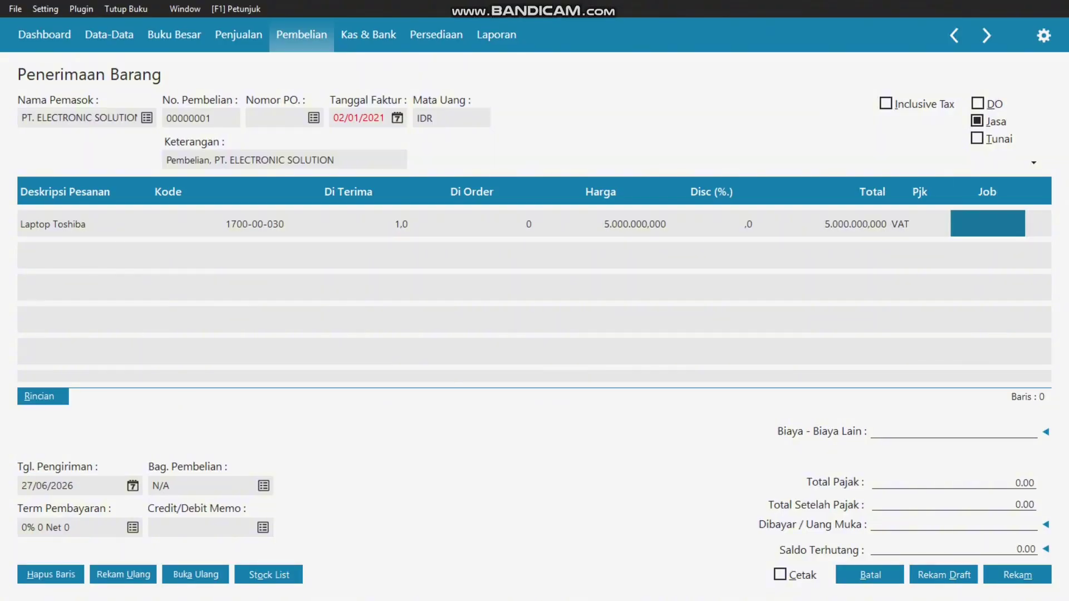
Step: Set the invoice's payment terms from transaction document No. 2: 10 discount days, 30 due days and a 2% early discount
{"action": "key", "text": "alt+Tab"}
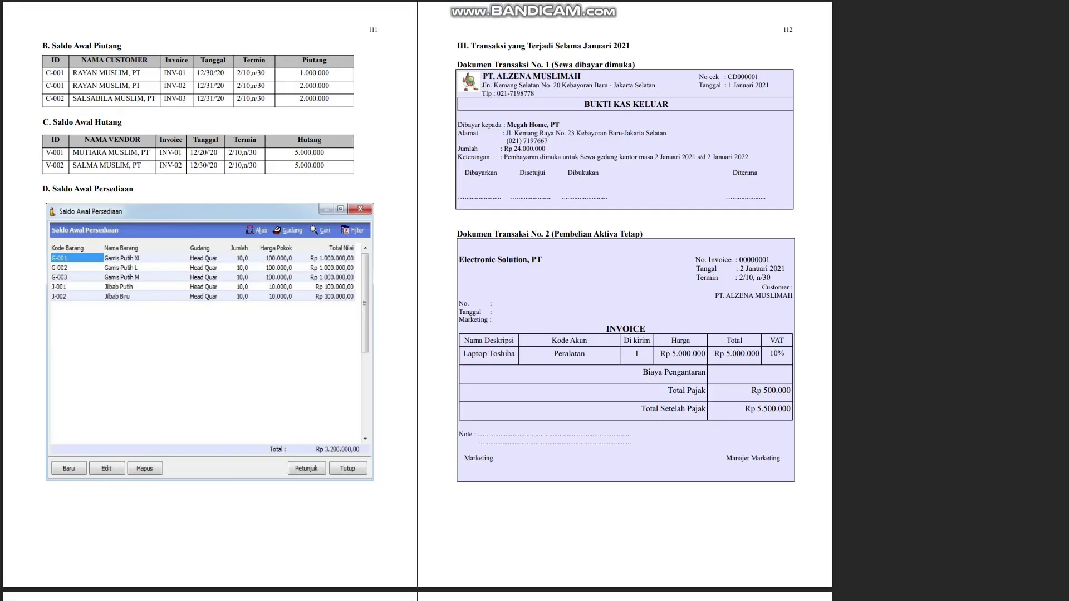
{"action": "key", "text": "alt+Tab"}
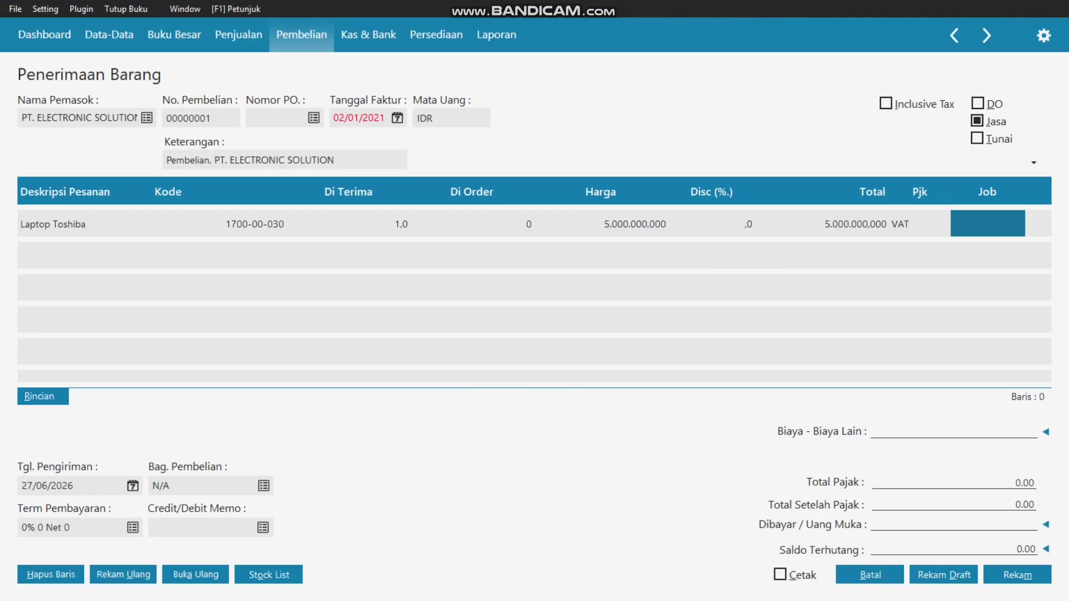
{"action": "left_click", "coordinate": [133, 528]}
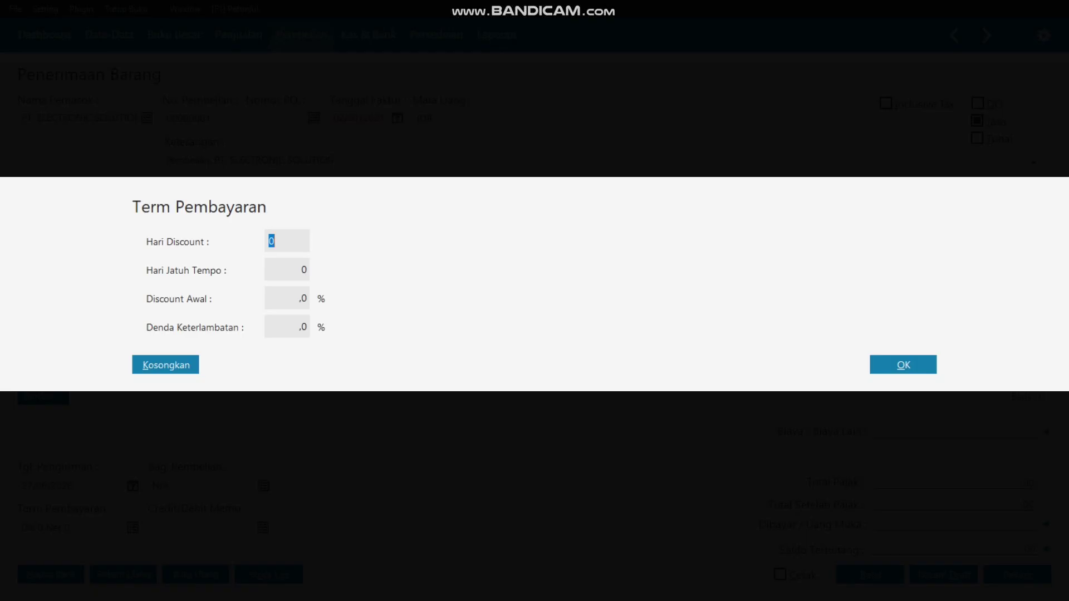
{"action": "type", "text": "10"}
{"action": "key", "text": "Tab"}
{"action": "type", "text": "30"}
{"action": "key", "text": "Tab"}
{"action": "type", "text": "2"}
{"action": "key", "text": "Return"}
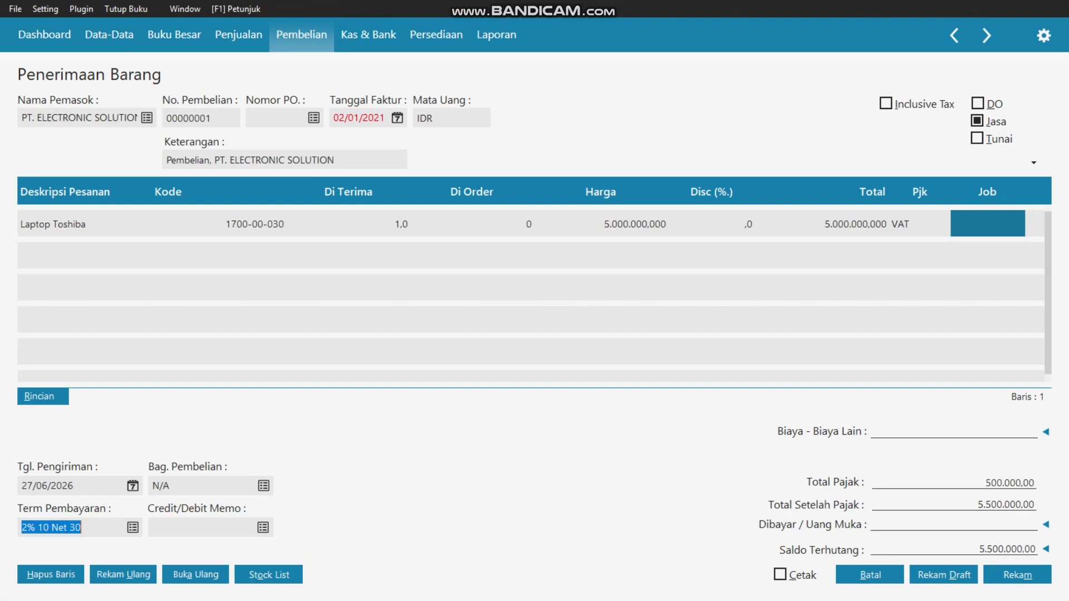
Step: Check the invoice totals against transaction document No. 2, record the invoice, and close the Penerimaan Barang form and list
{"action": "key", "text": "alt+Tab"}
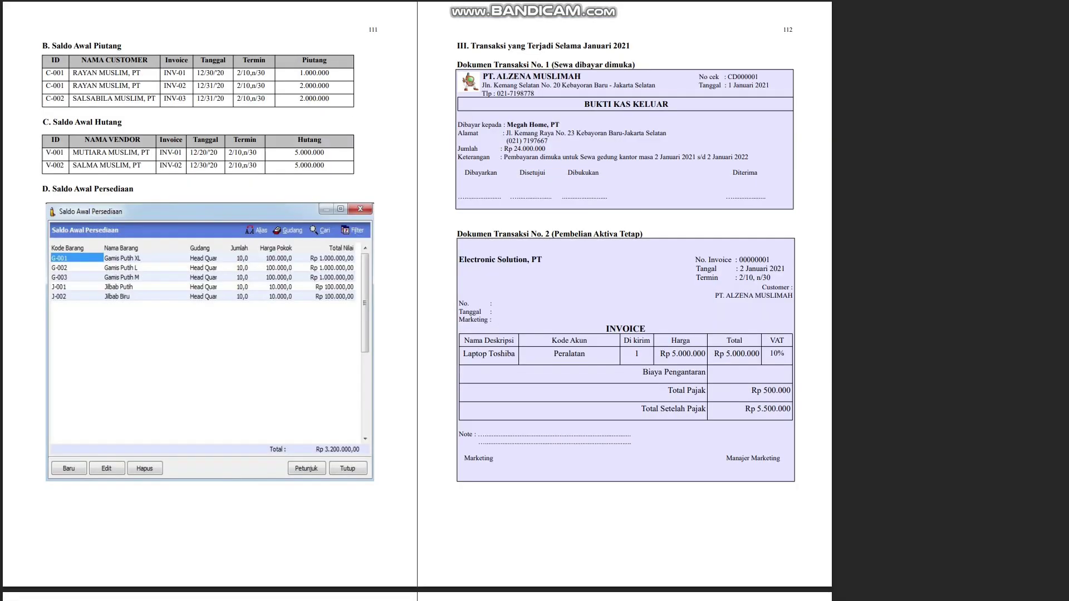
{"action": "key", "text": "alt+Tab"}
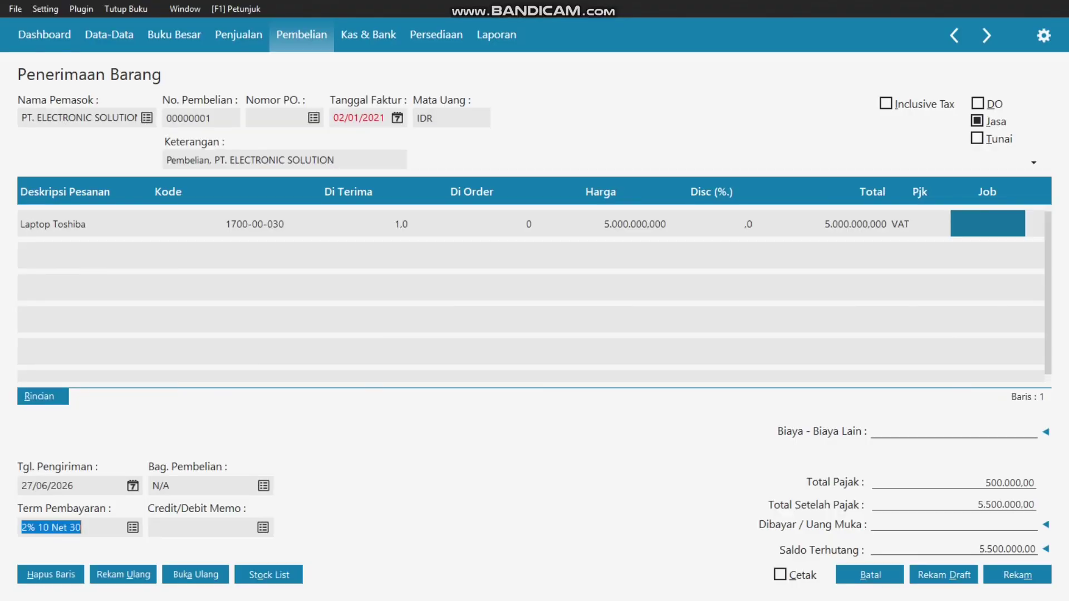
{"action": "left_click", "coordinate": [1018, 575]}
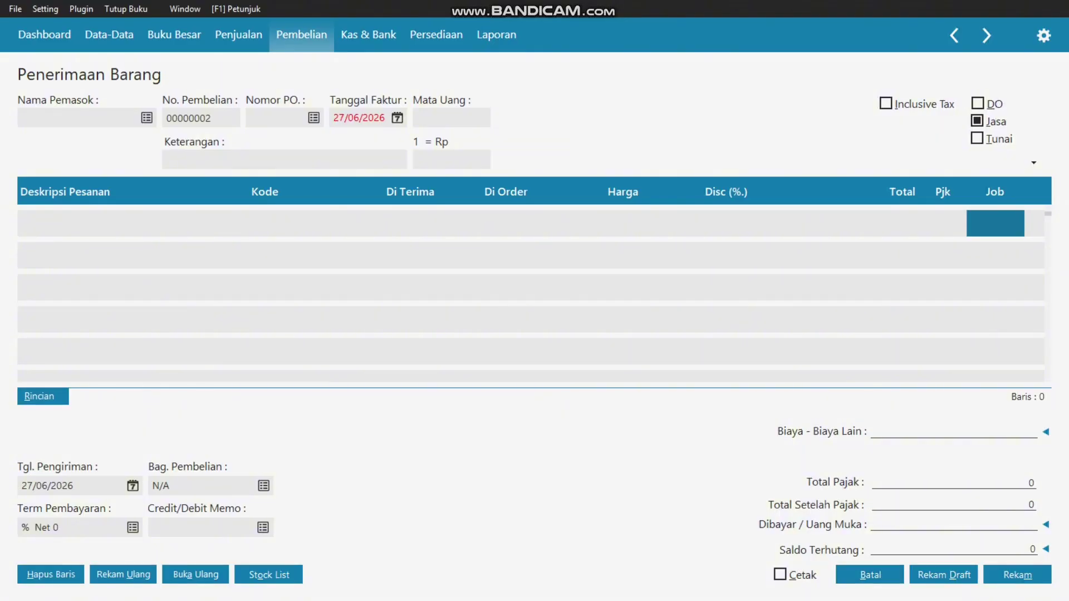
{"action": "left_click", "coordinate": [870, 575]}
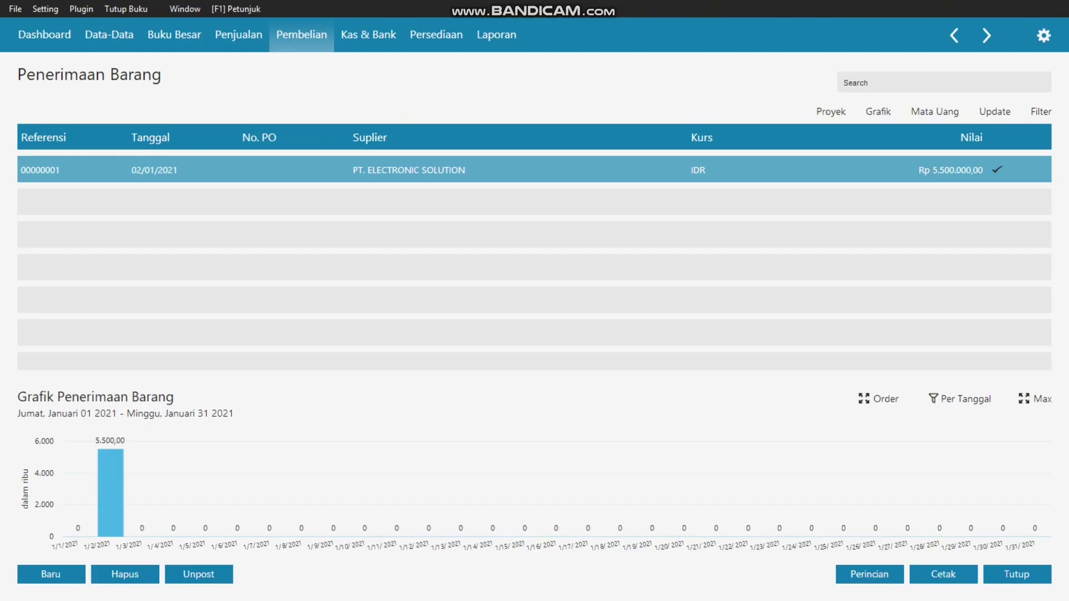
{"action": "left_click", "coordinate": [1017, 575]}
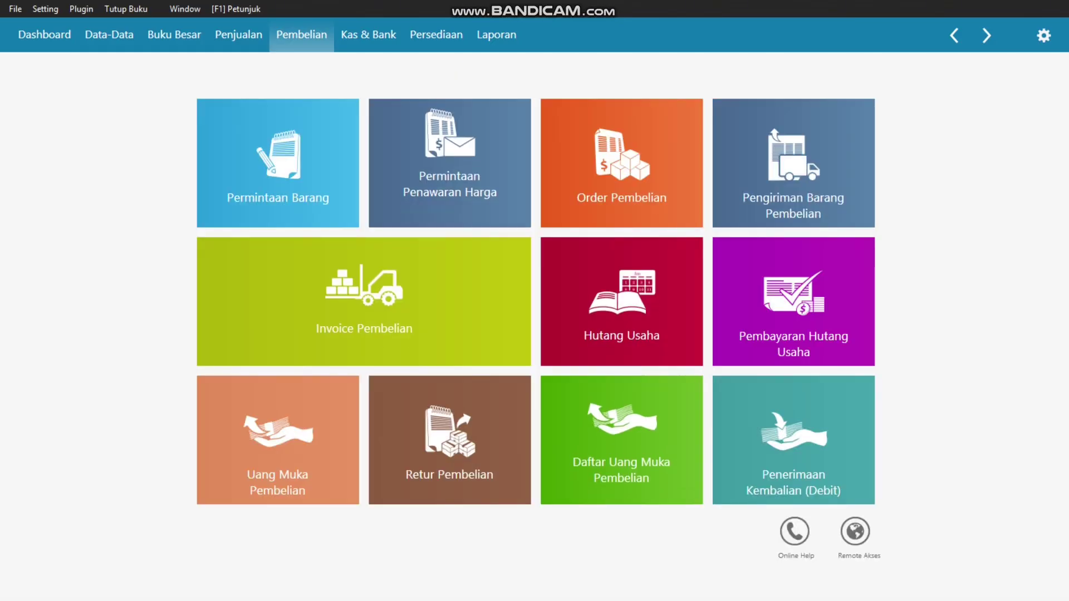
Step: Start a new fixed asset record in Data Harta Tetap named Laptop Toshiba, in the Mesin dan Peralatan group
{"action": "left_click", "coordinate": [109, 35]}
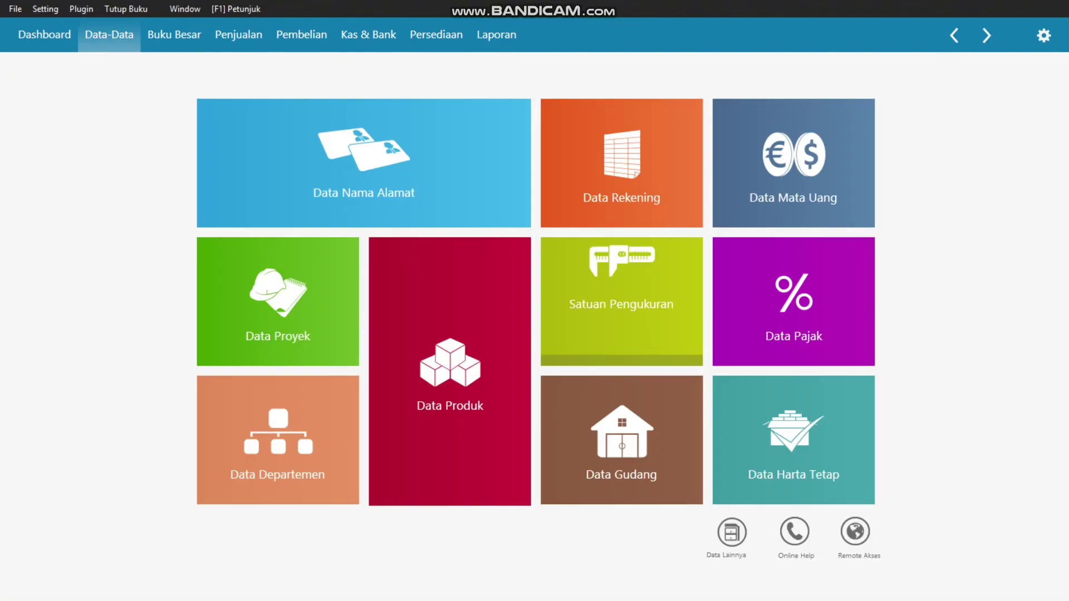
{"action": "left_click", "coordinate": [766, 486]}
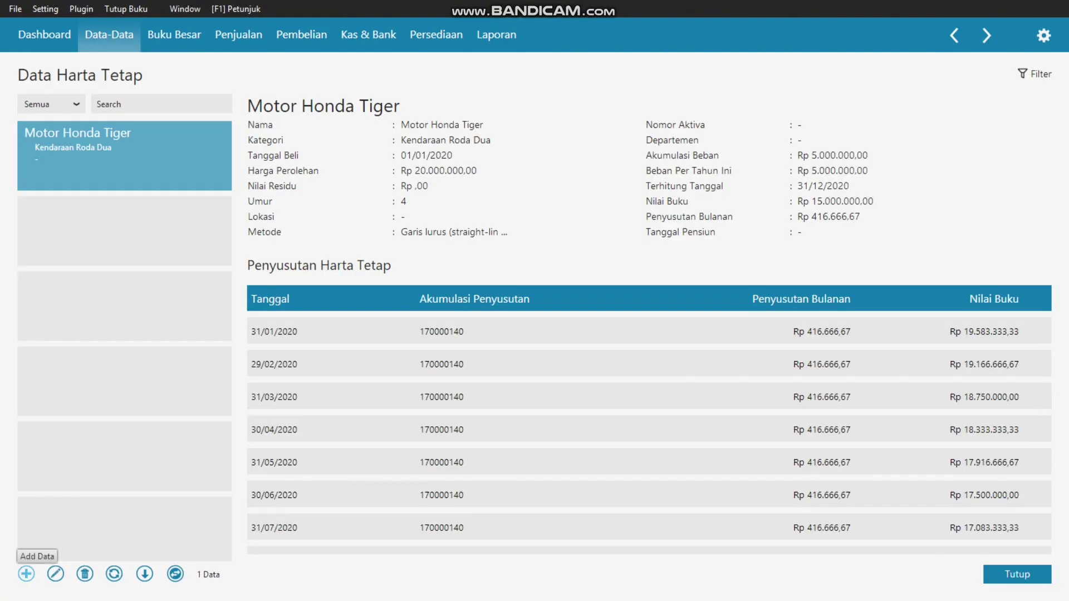
{"action": "left_click", "coordinate": [26, 574]}
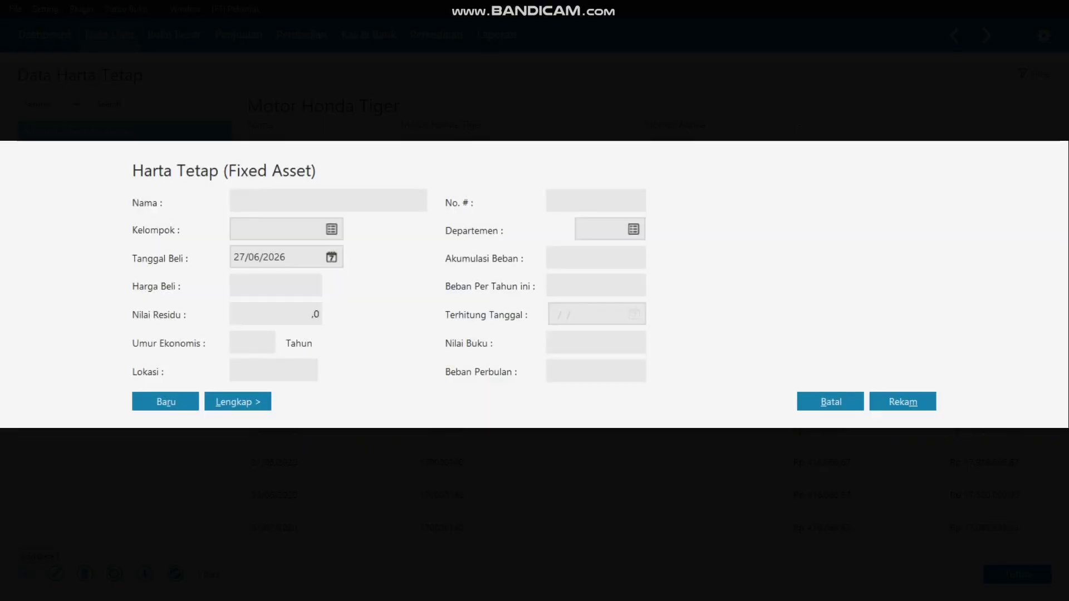
{"action": "type", "text": "Lapoptop Toshi"}
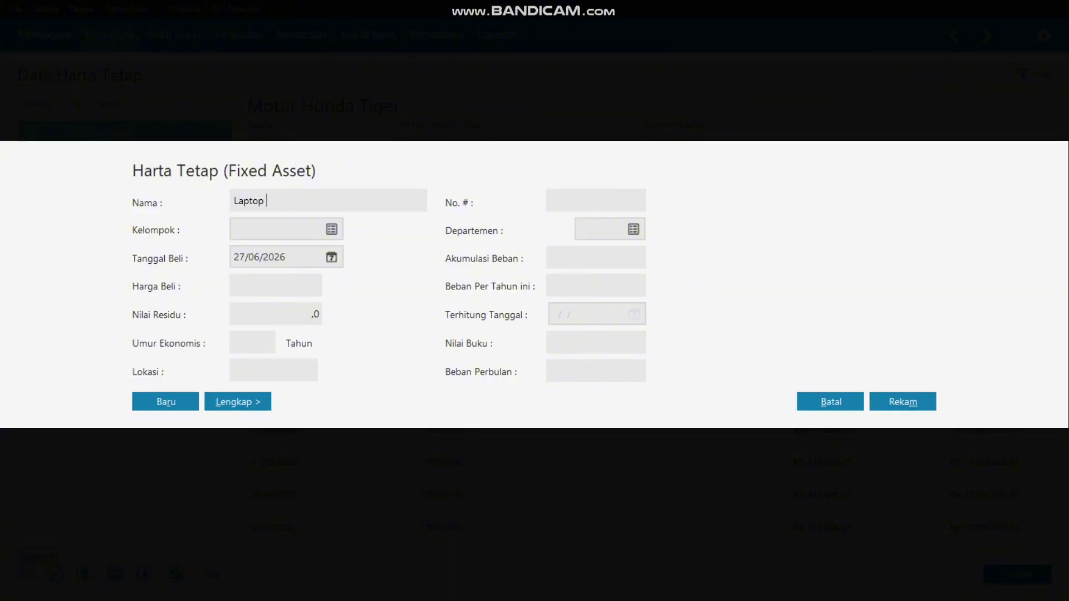
{"action": "type", "text": "ba"}
{"action": "key", "text": "Tab"}
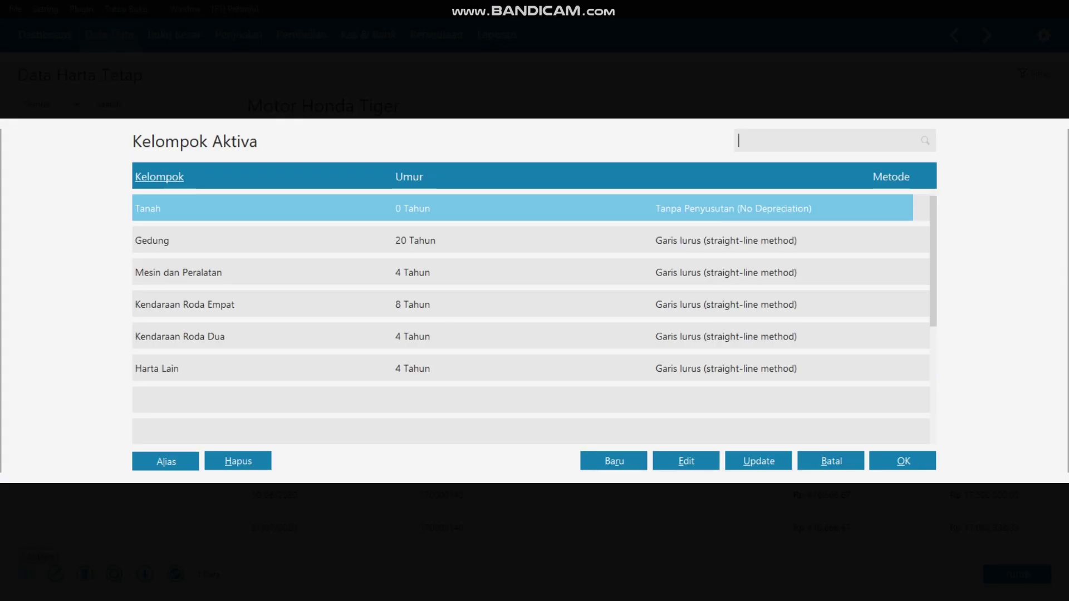
{"action": "double_click", "coordinate": [178, 273]}
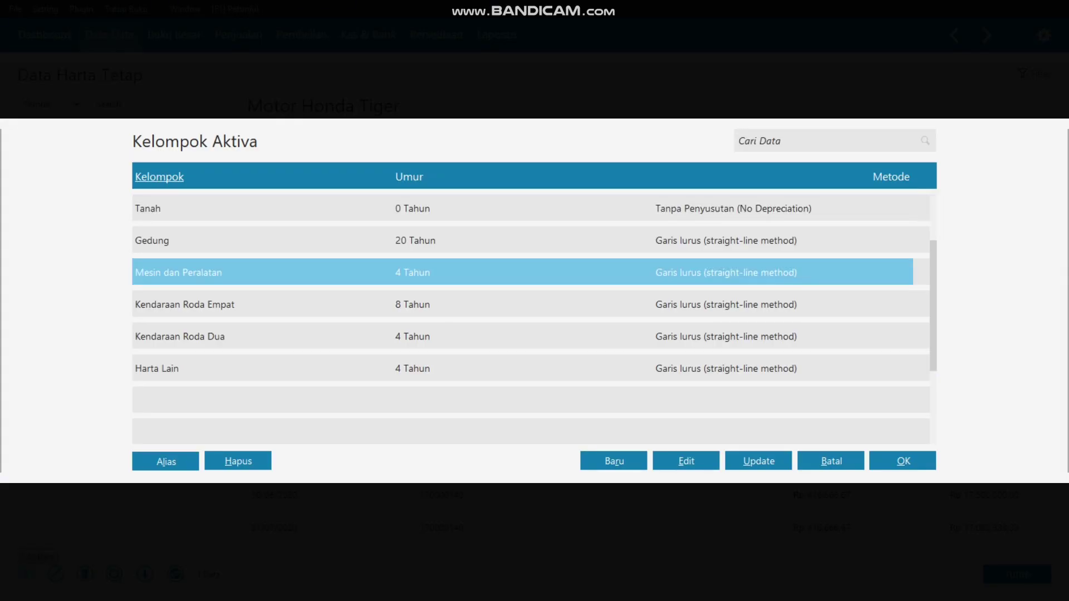
{"action": "key", "text": "Tab"}
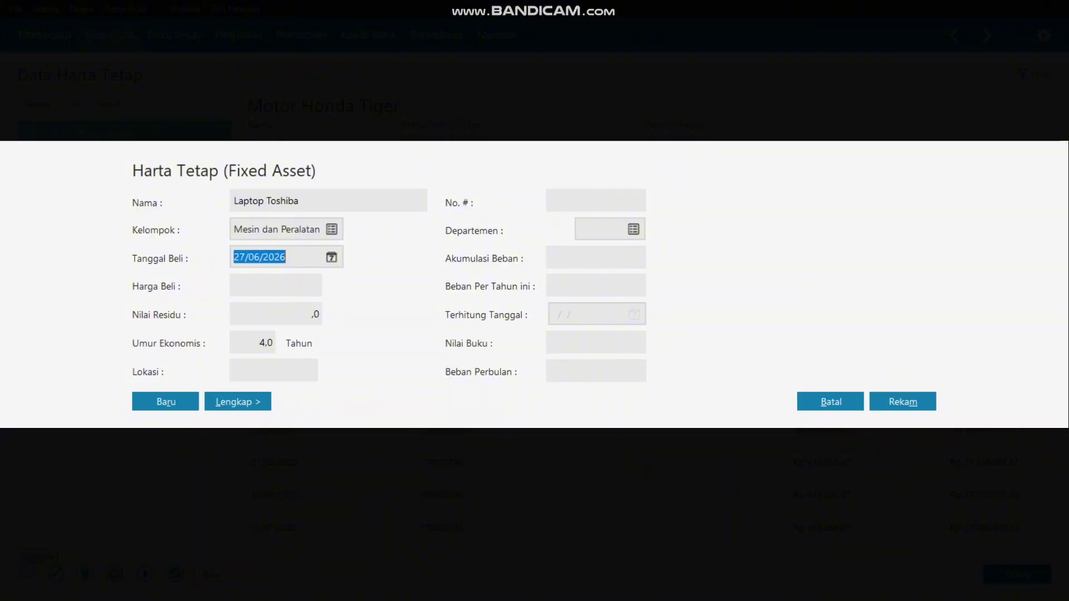
Step: Set the fixed asset's purchase date to 02/01/2021, following transaction document No. 2
{"action": "key", "text": "alt+Tab"}
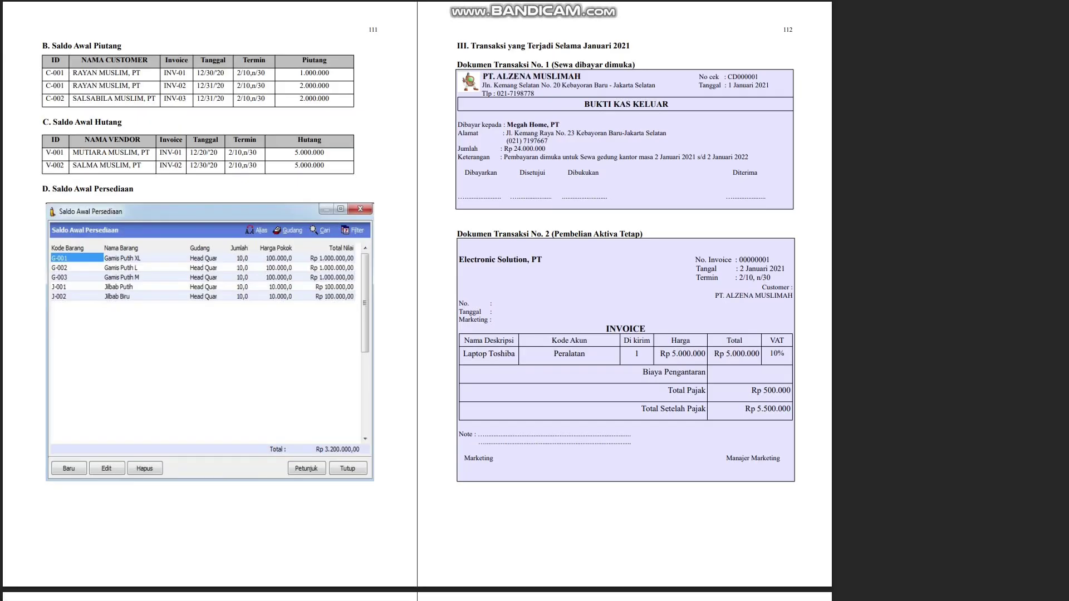
{"action": "key", "text": "alt+Tab"}
{"action": "type", "text": "02012021"}
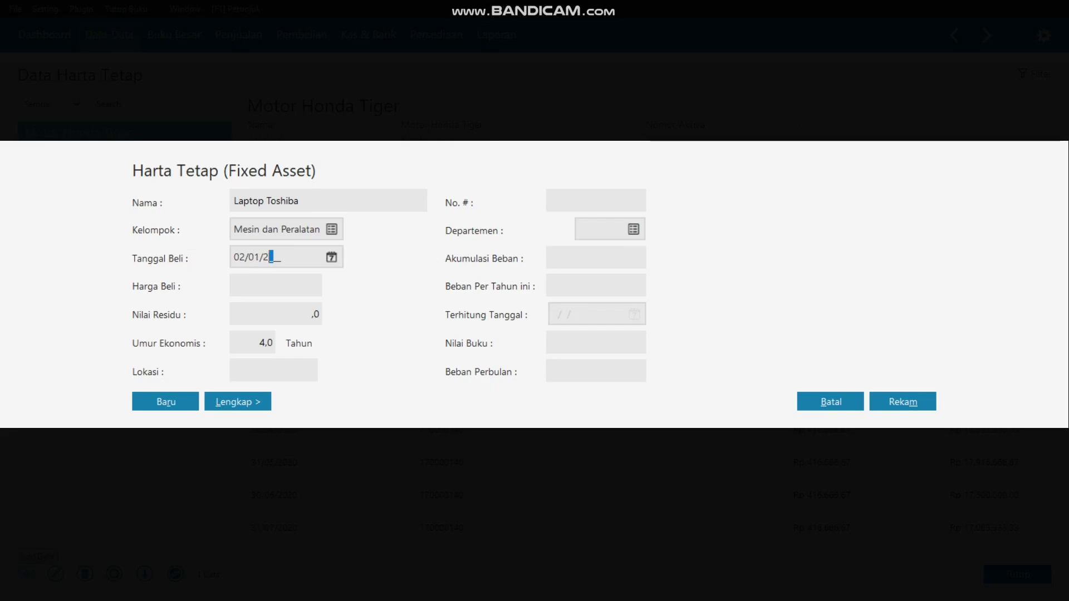
Step: Set the fixed asset's purchase price (Harga Beli) to 5.000.000, following transaction document No. 2
{"action": "key", "text": "Tab"}
{"action": "key", "text": "alt+Tab"}
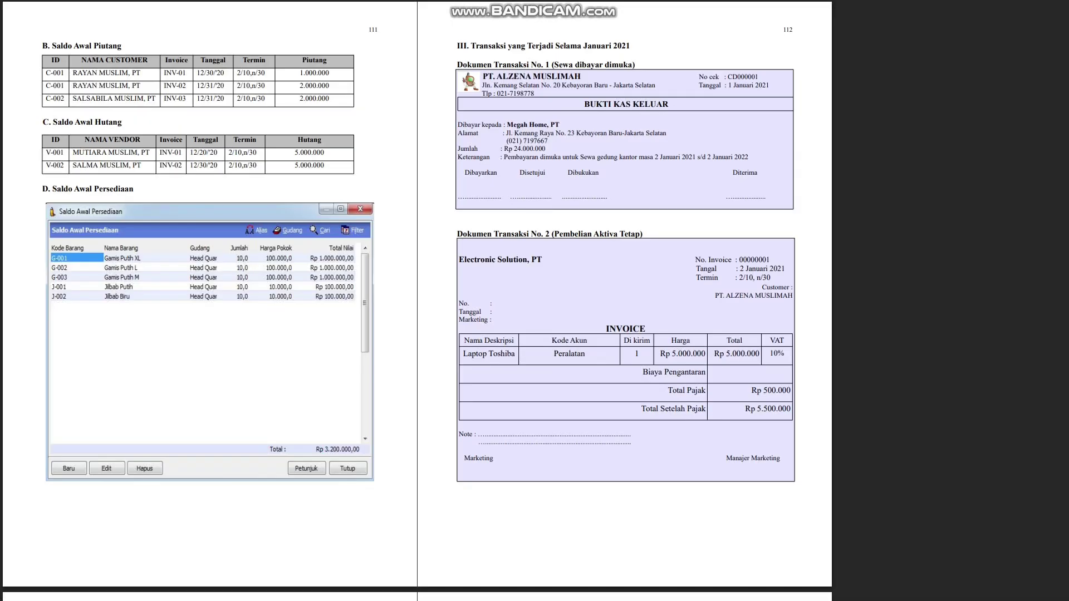
{"action": "key", "text": "alt+Tab"}
{"action": "type", "text": "5.000."}
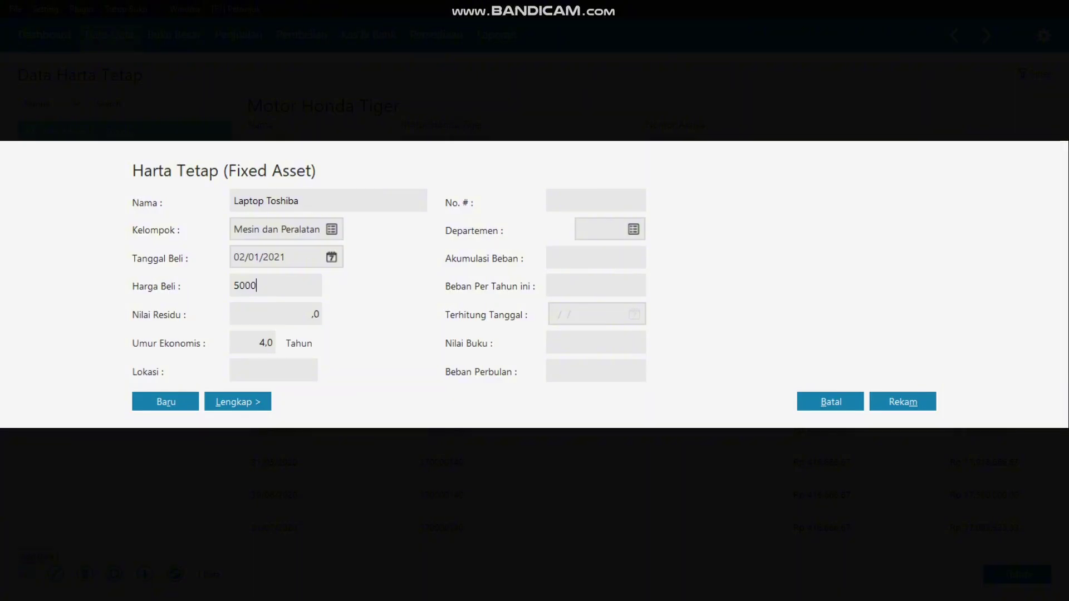
{"action": "type", "text": "000"}
{"action": "key", "text": "Tab"}
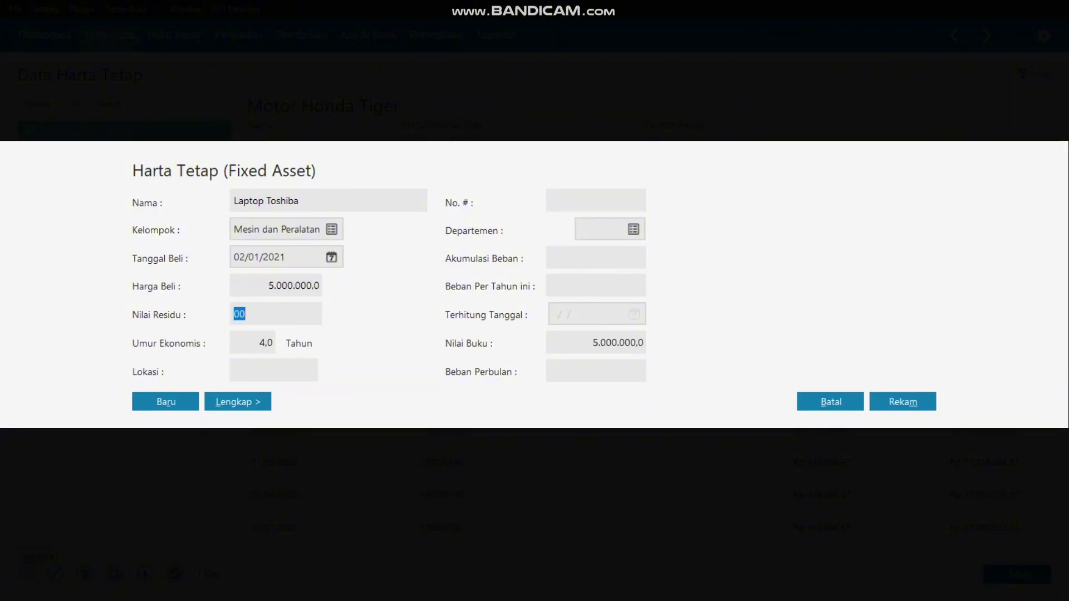
Step: Check the asset details against transaction document No. 2, record Laptop Toshiba, and close Data Harta Tetap
{"action": "key", "text": "alt+Tab"}
{"action": "key", "text": "alt+Tab"}
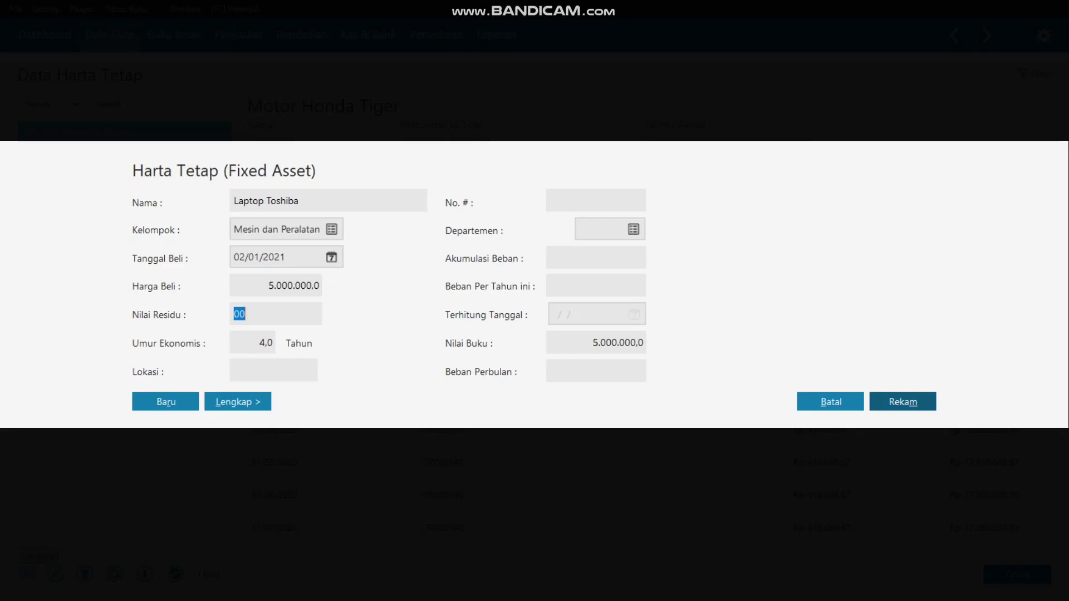
{"action": "left_click", "coordinate": [902, 401]}
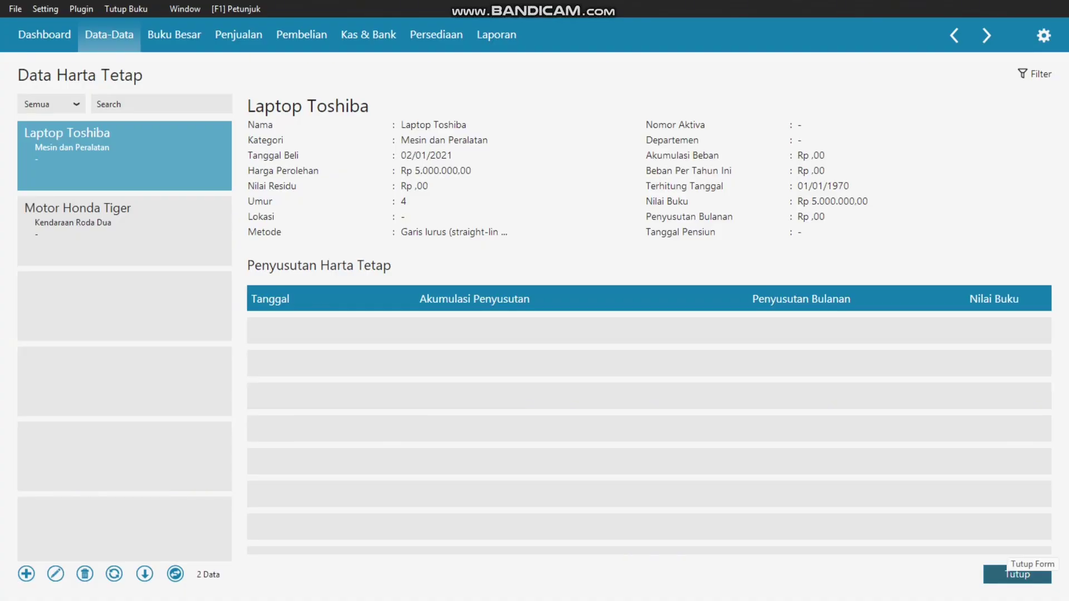
{"action": "left_click", "coordinate": [1017, 574]}
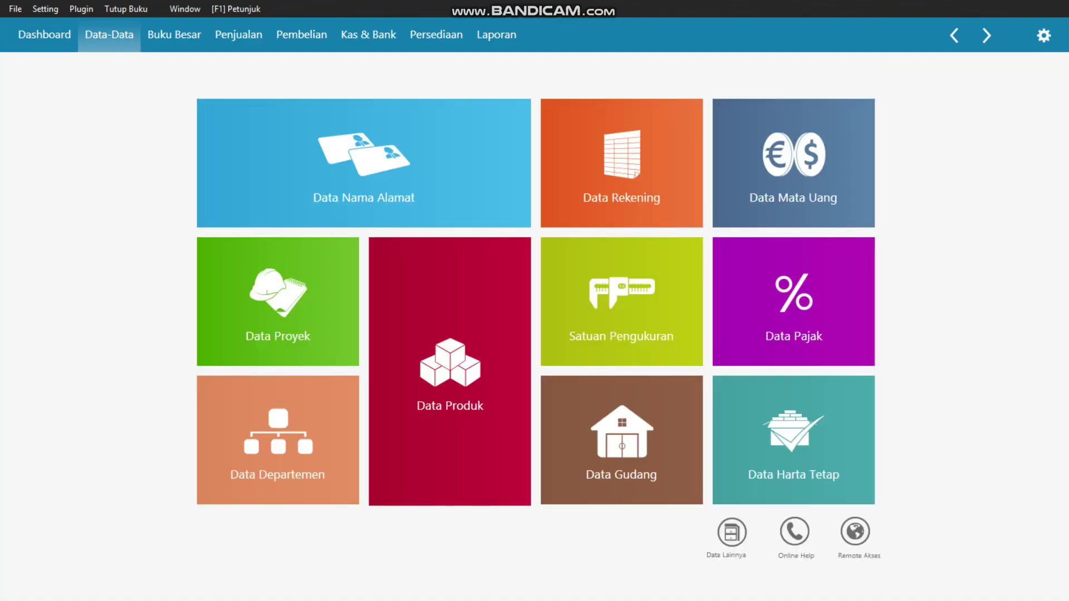
Step: Review transaction document No. 3 and start a new Pembayaran Piutang entry for the receivable payment
{"action": "key", "text": "alt+Tab"}
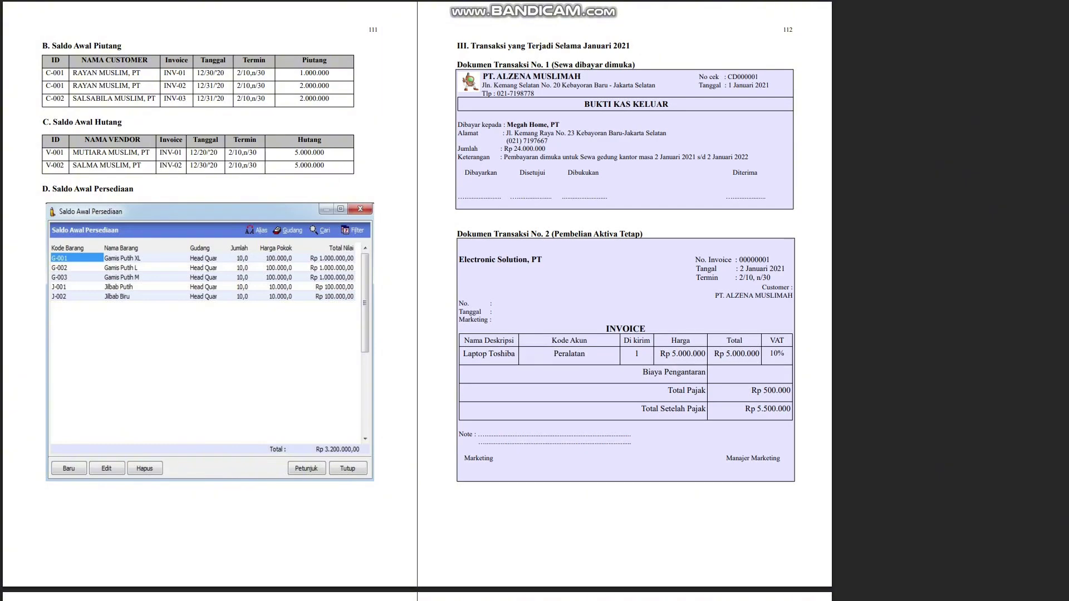
{"action": "key", "text": "Right"}
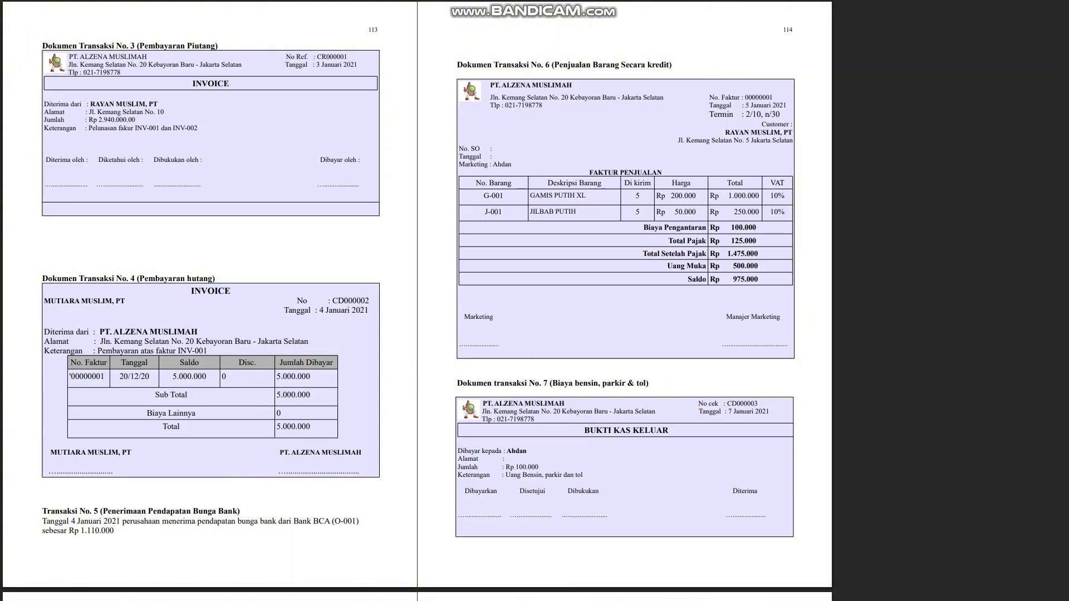
{"action": "key", "text": "alt+Tab"}
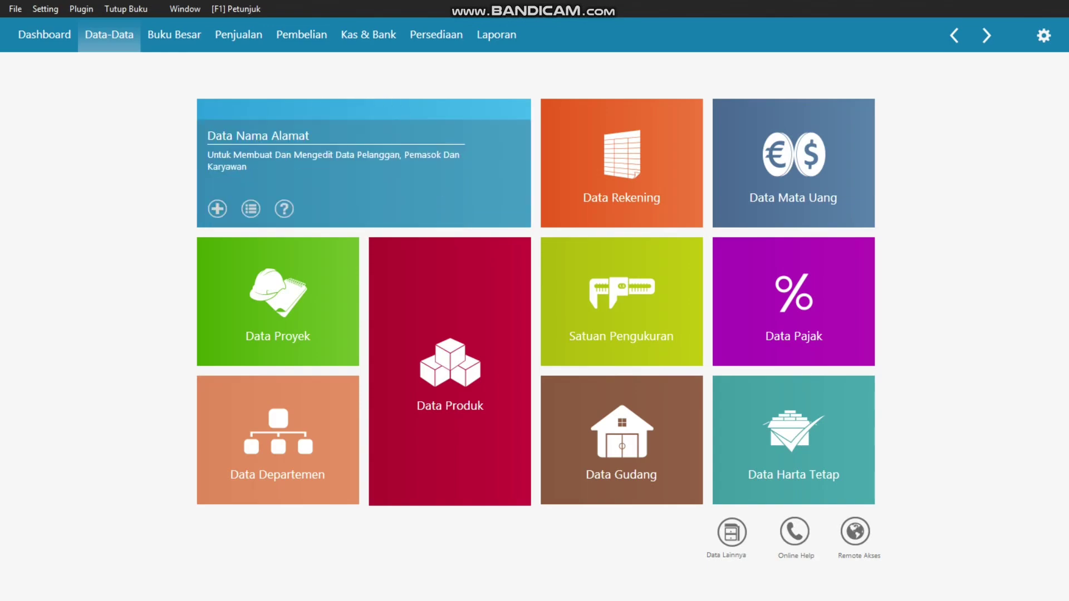
{"action": "left_click", "coordinate": [239, 35]}
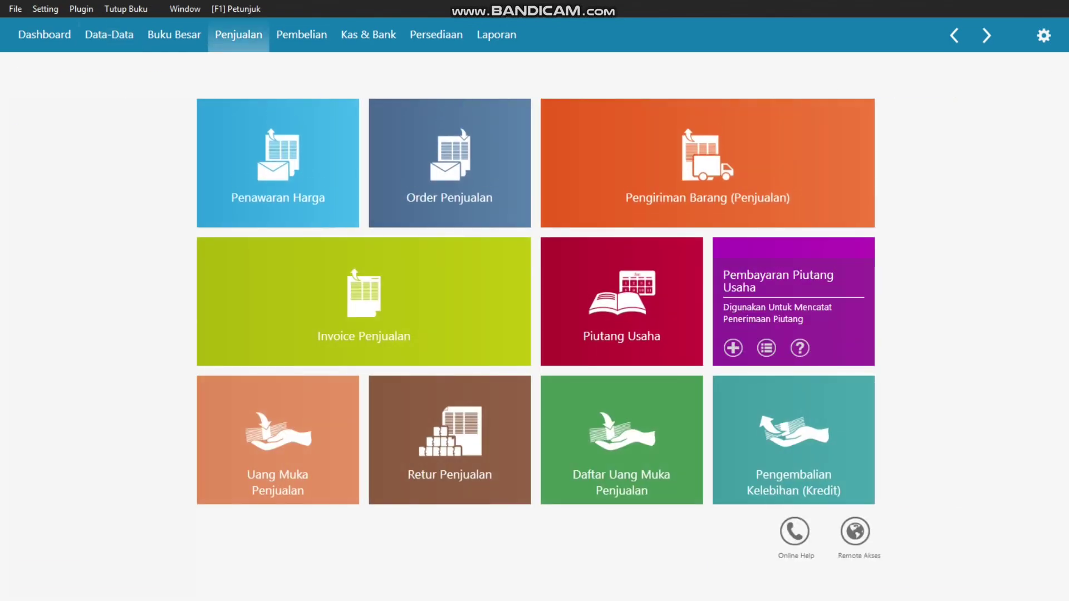
{"action": "left_click", "coordinate": [767, 348]}
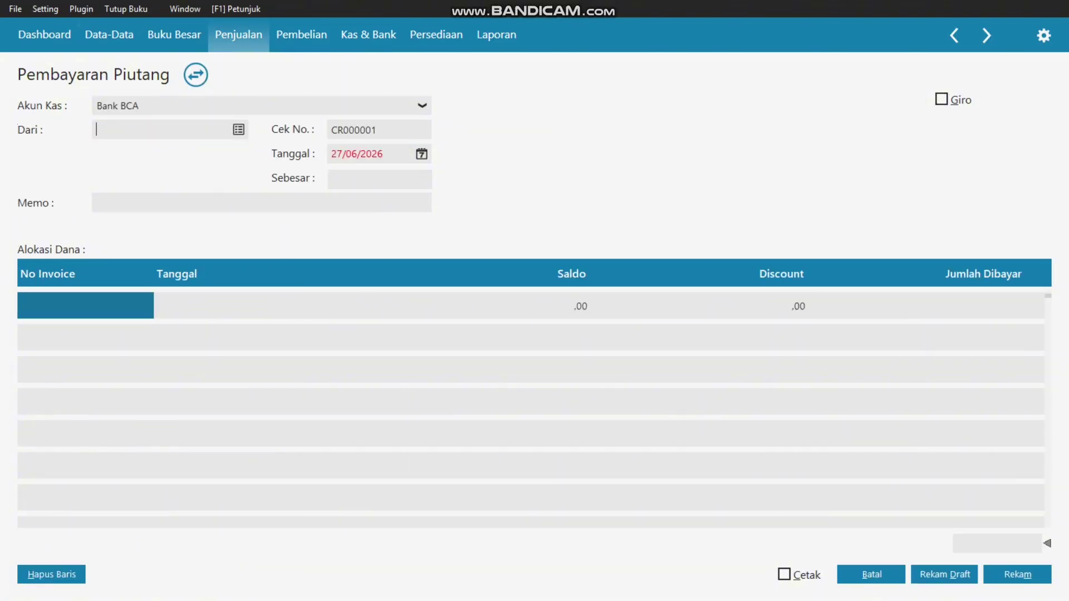
Step: Choose PT. RAYAN MUSLIM as the paying customer, as given in transaction document No. 3
{"action": "key", "text": "alt+Tab"}
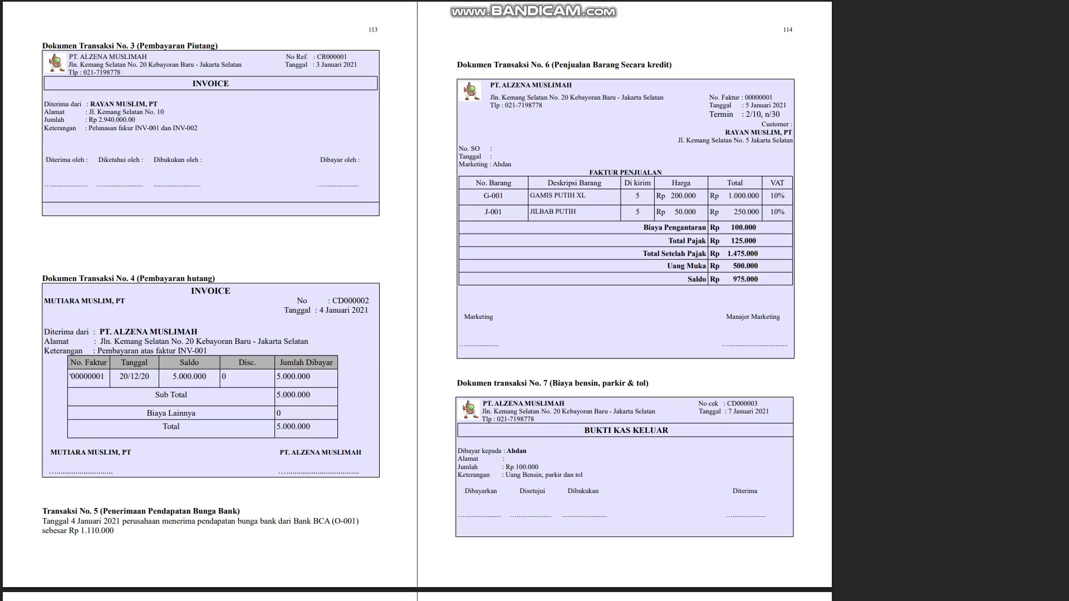
{"action": "key", "text": "alt+Tab"}
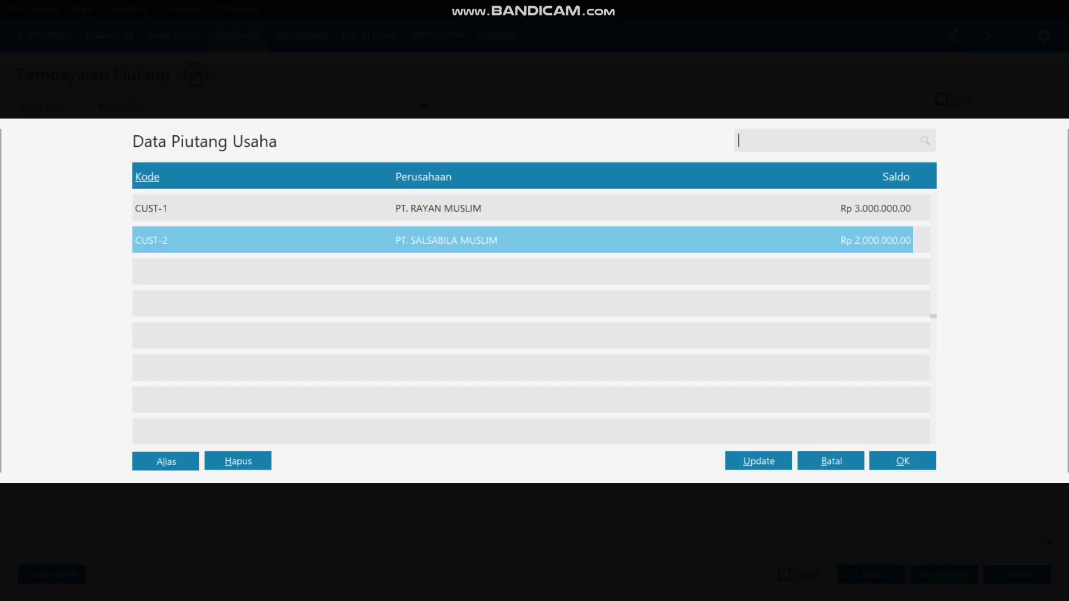
{"action": "key", "text": "alt+Tab"}
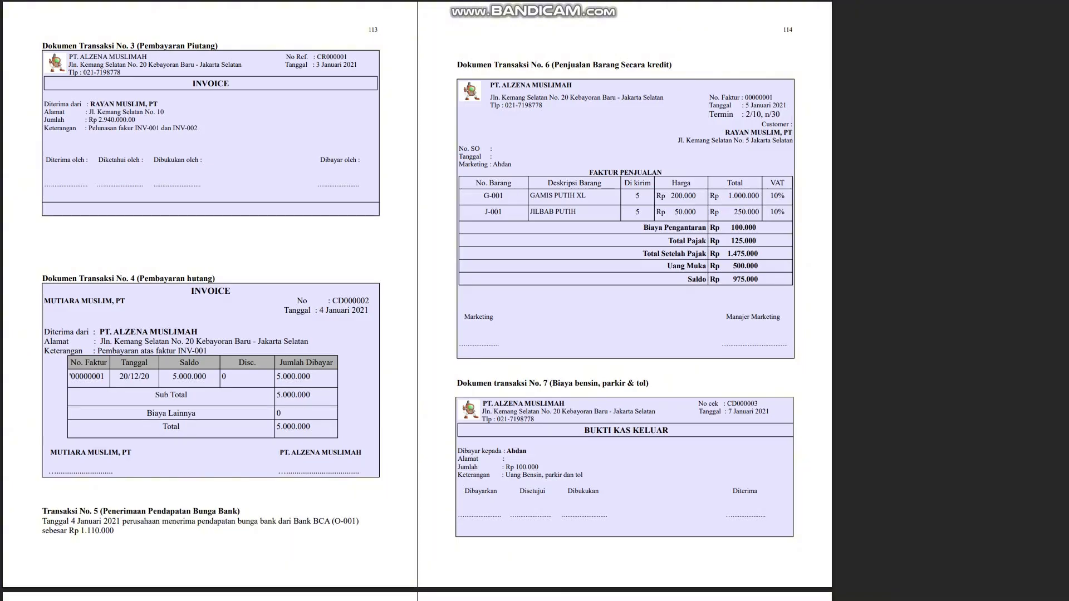
{"action": "key", "text": "alt+Tab"}
{"action": "left_click", "coordinate": [389, 208]}
{"action": "key", "text": "Return"}
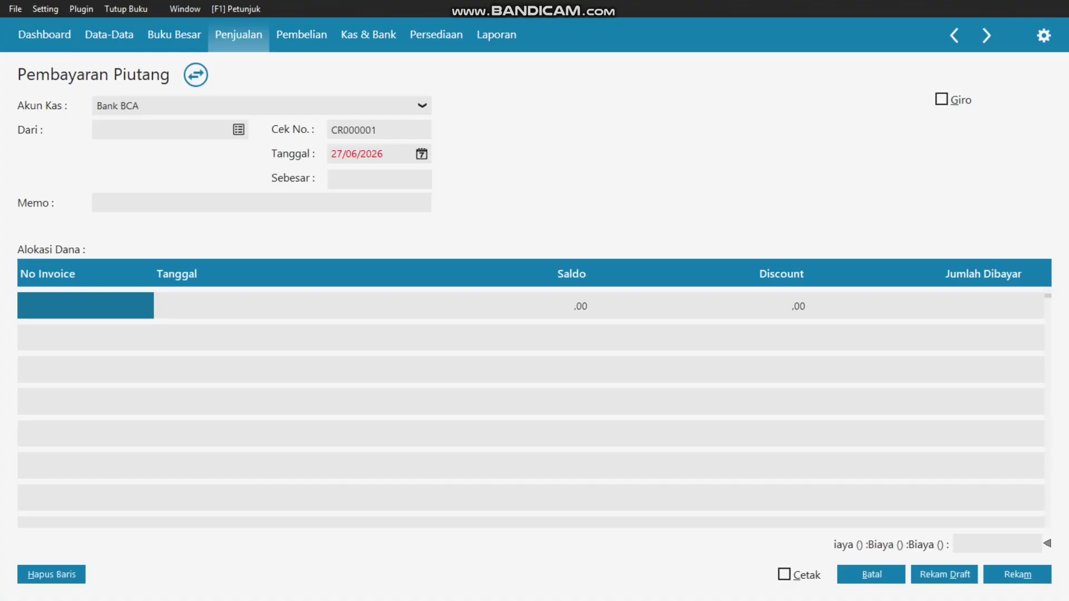
{"action": "key", "text": "Tab"}
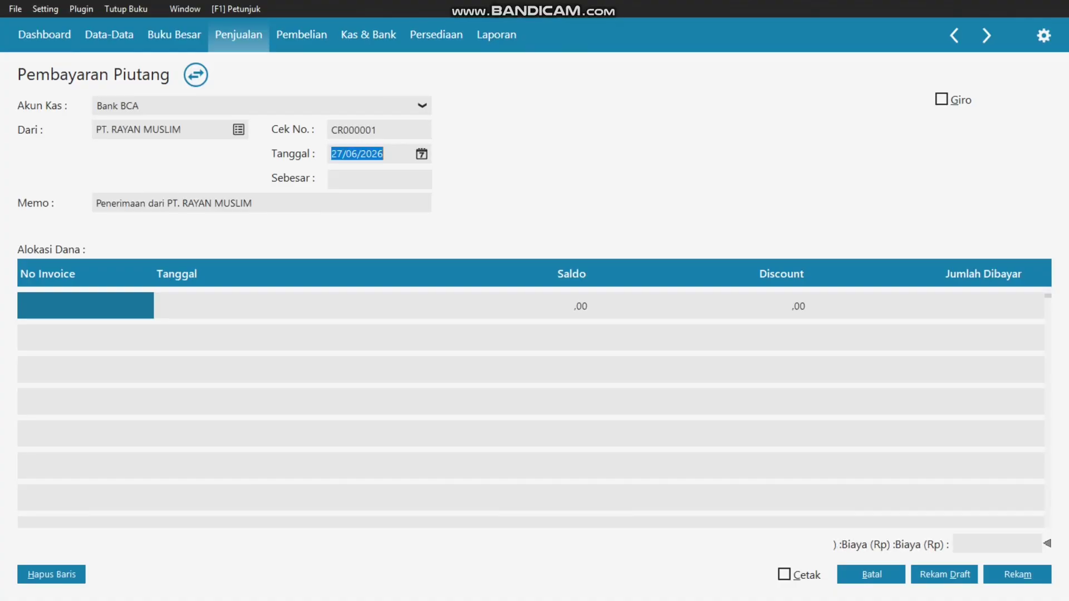
Step: Set the receivable payment's date to 03/01/2021, following transaction document No. 3
{"action": "key", "text": "alt+Tab"}
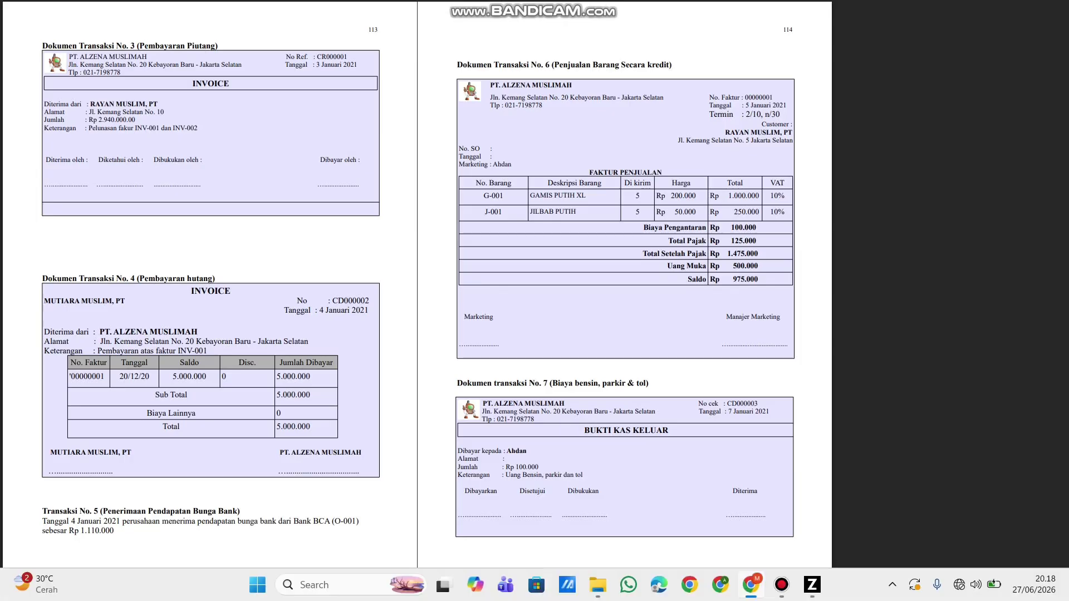
{"action": "key", "text": "alt+Tab"}
{"action": "type", "text": "03/01/2021"}
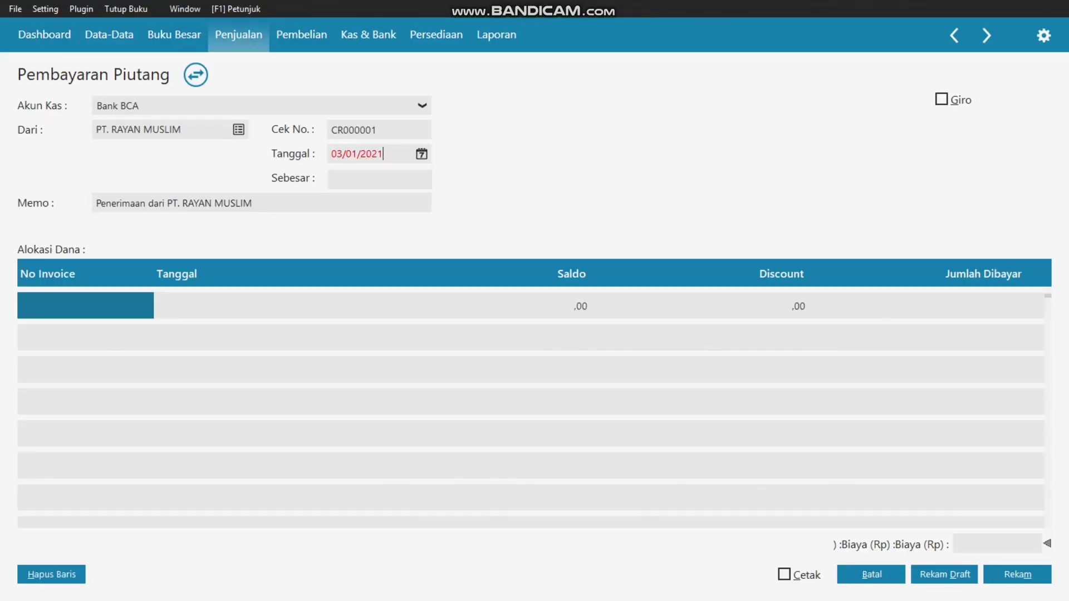
Step: Allocate the receivable payment to invoice INV-01 and check it against transaction document No. 3
{"action": "key", "text": "Return"}
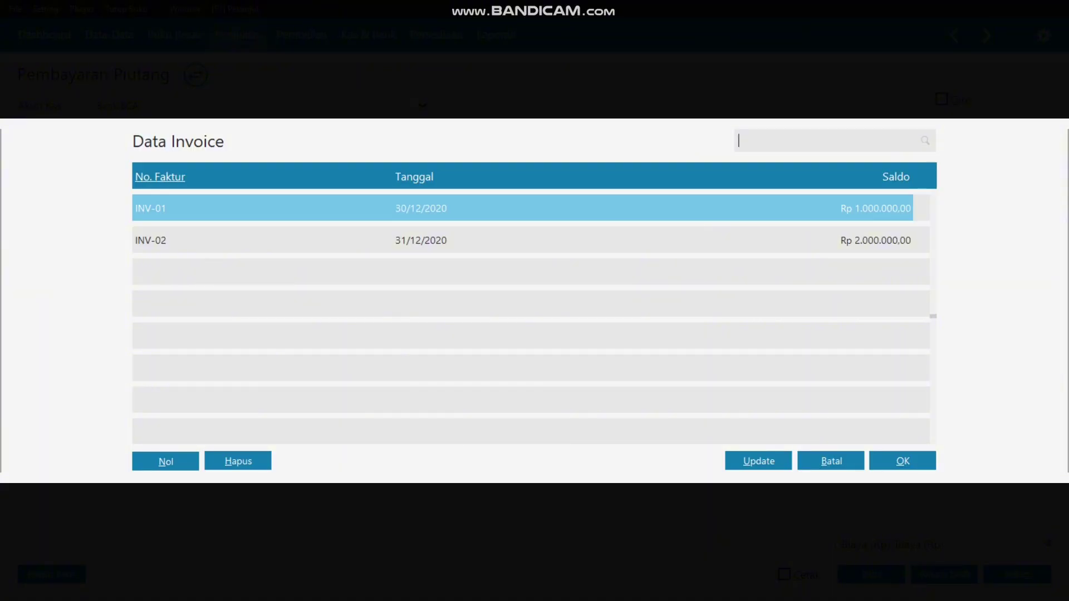
{"action": "key", "text": "Return"}
{"action": "key", "text": "alt+Tab"}
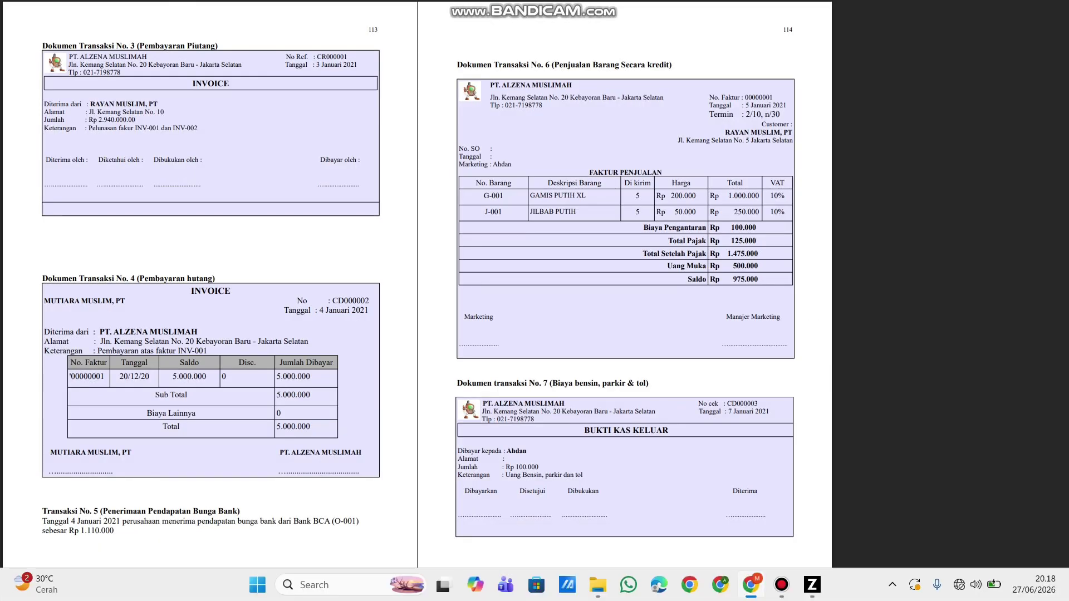
{"action": "key", "text": "alt+Tab"}
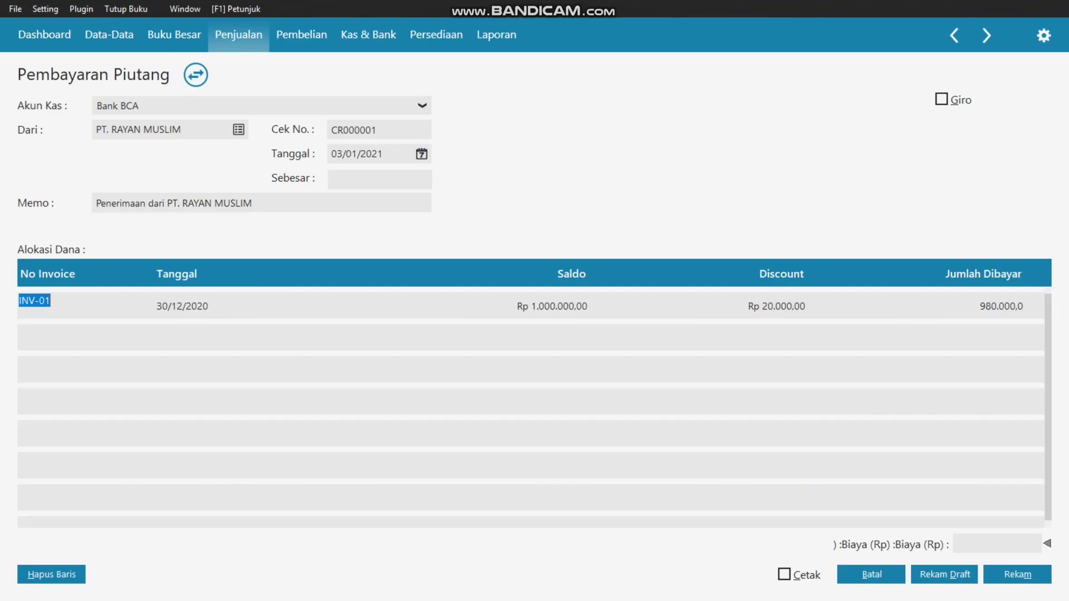
Step: Add invoice INV-02 as the second allocation line of the receivable payment
{"action": "key", "text": "Tab"}
{"action": "key", "text": "Tab"}
{"action": "key", "text": "Tab"}
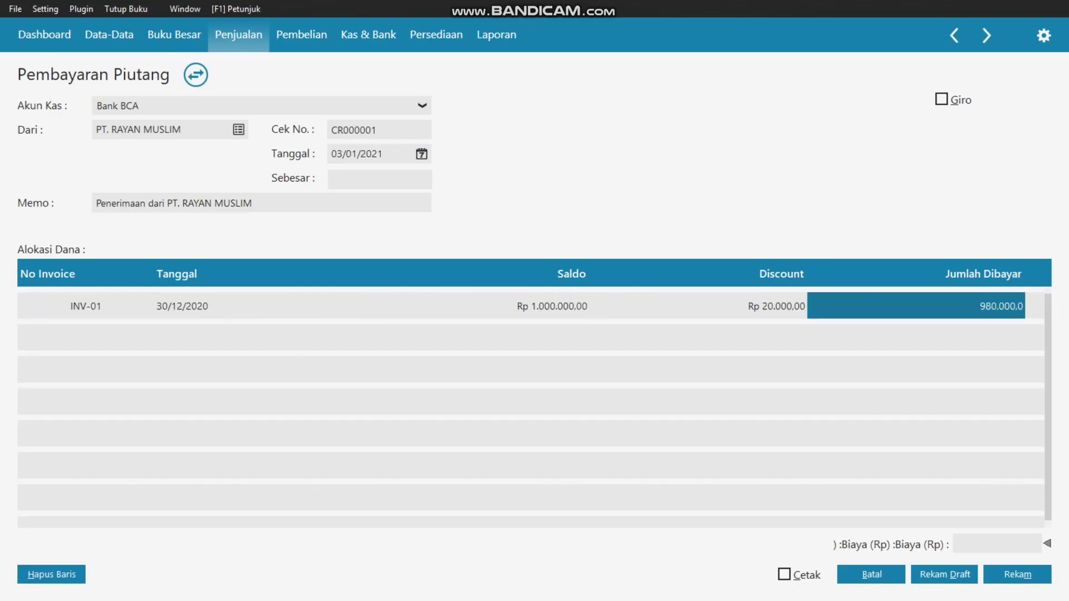
{"action": "key", "text": "Tab"}
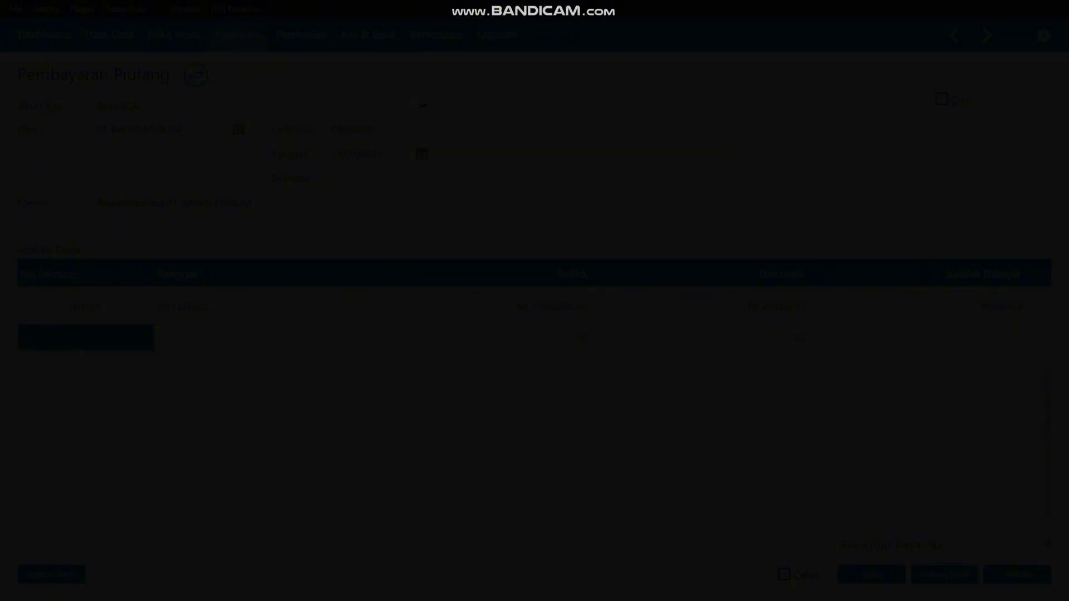
{"action": "key", "text": "Down"}
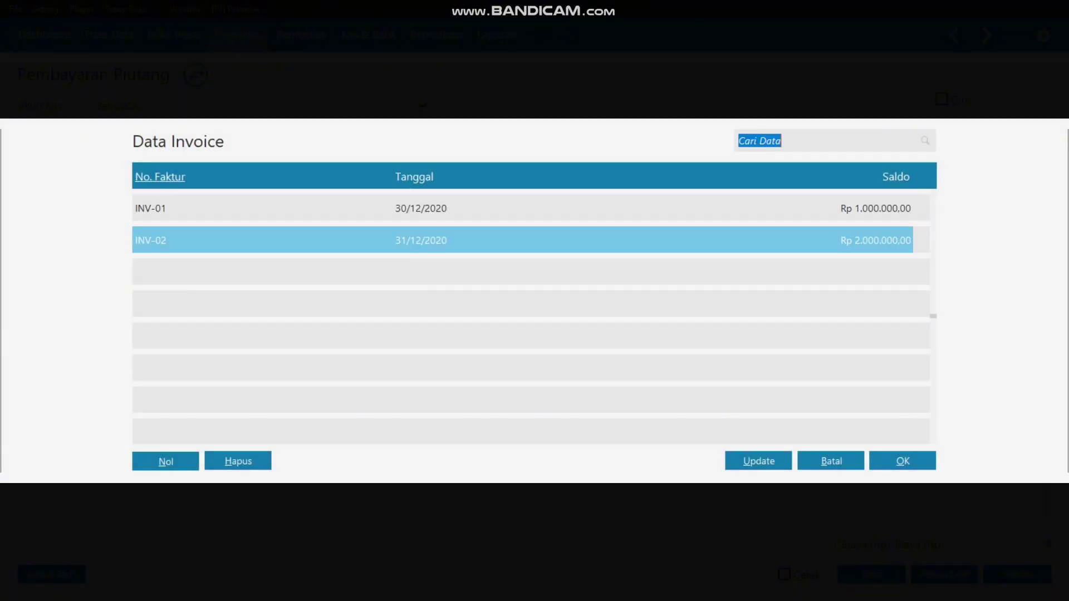
{"action": "key", "text": "Return"}
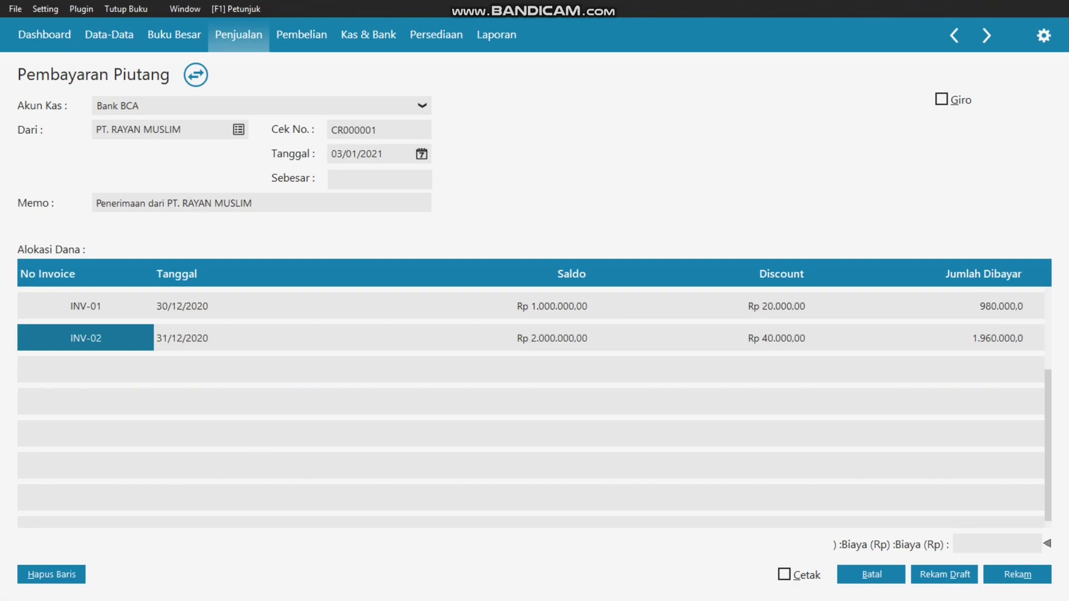
Step: Fill in the received amount of Rp 2.940.000 from the allocated invoices and record the receivable payment
{"action": "left_click", "coordinate": [380, 180]}
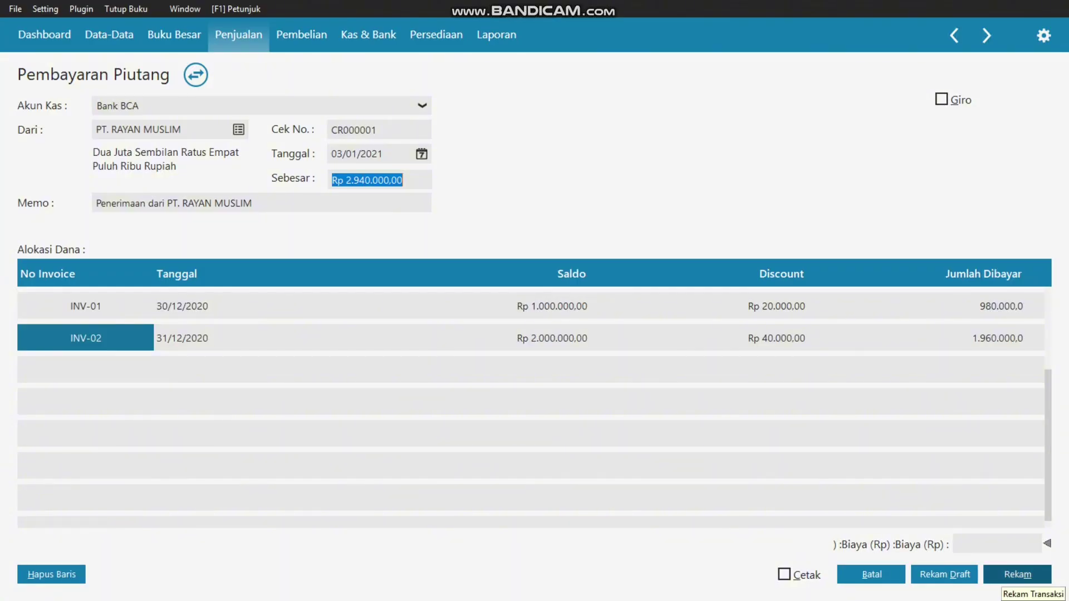
{"action": "left_click", "coordinate": [1018, 575]}
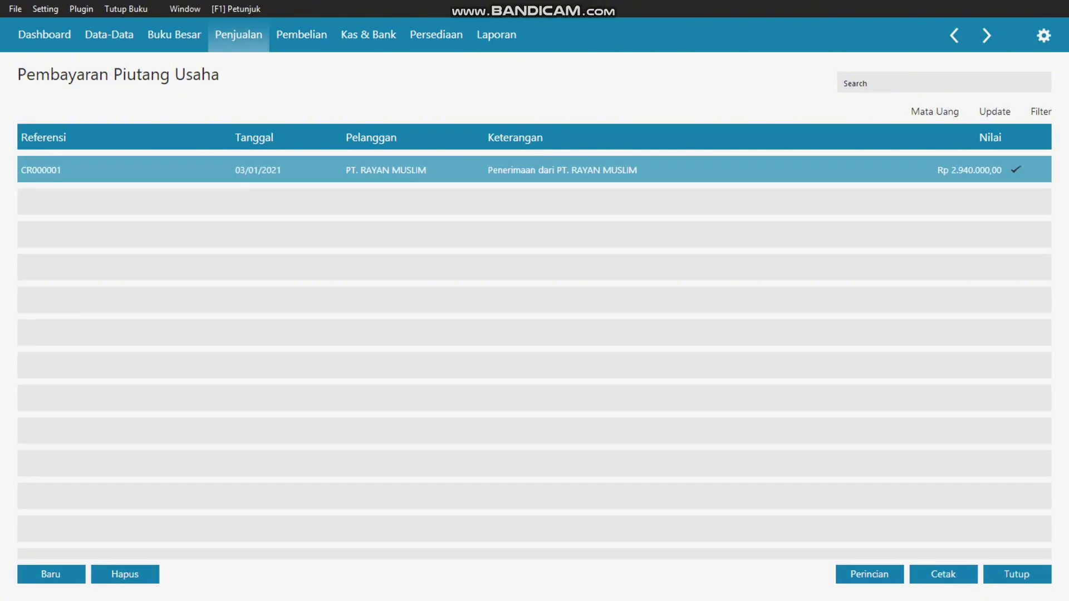
Step: Review transaction document No. 4 and start a new Pembayaran Hutang entry for the payable payment
{"action": "key", "text": "alt+Tab"}
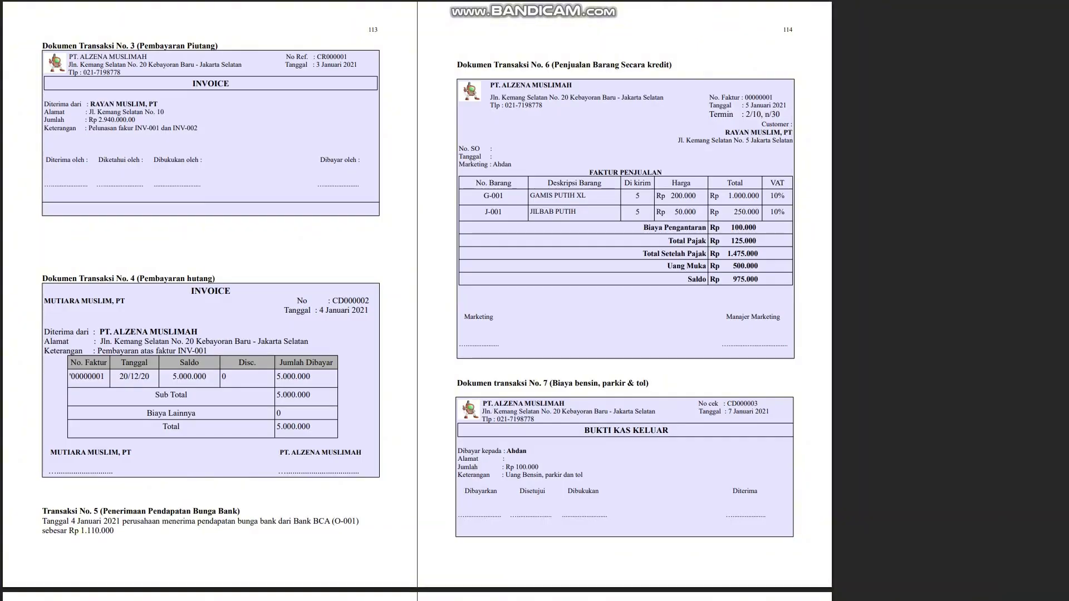
{"action": "key", "text": "alt+Tab"}
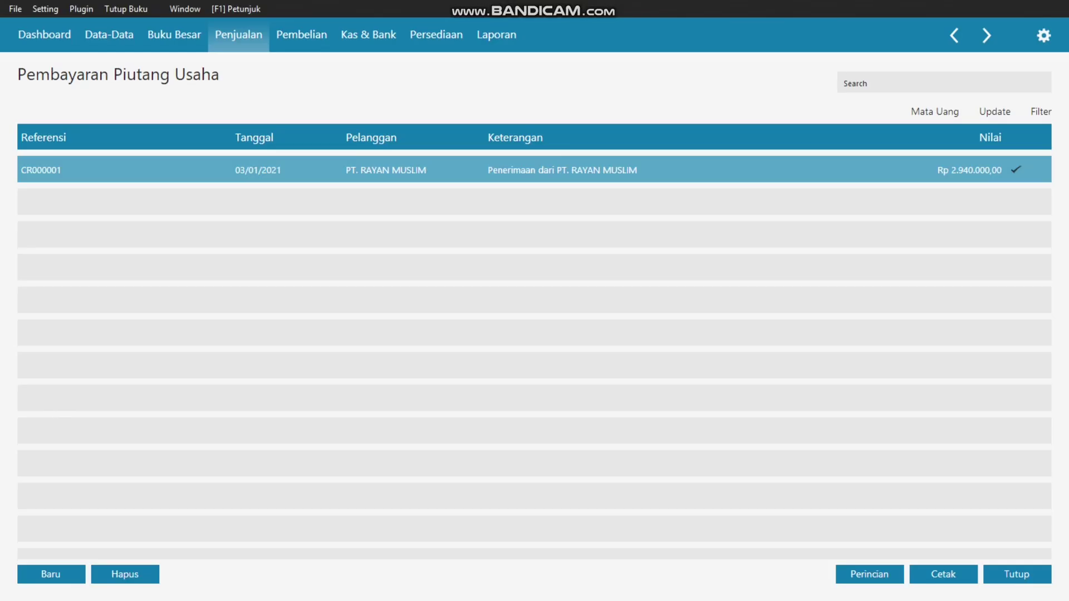
{"action": "key", "text": "alt+Tab"}
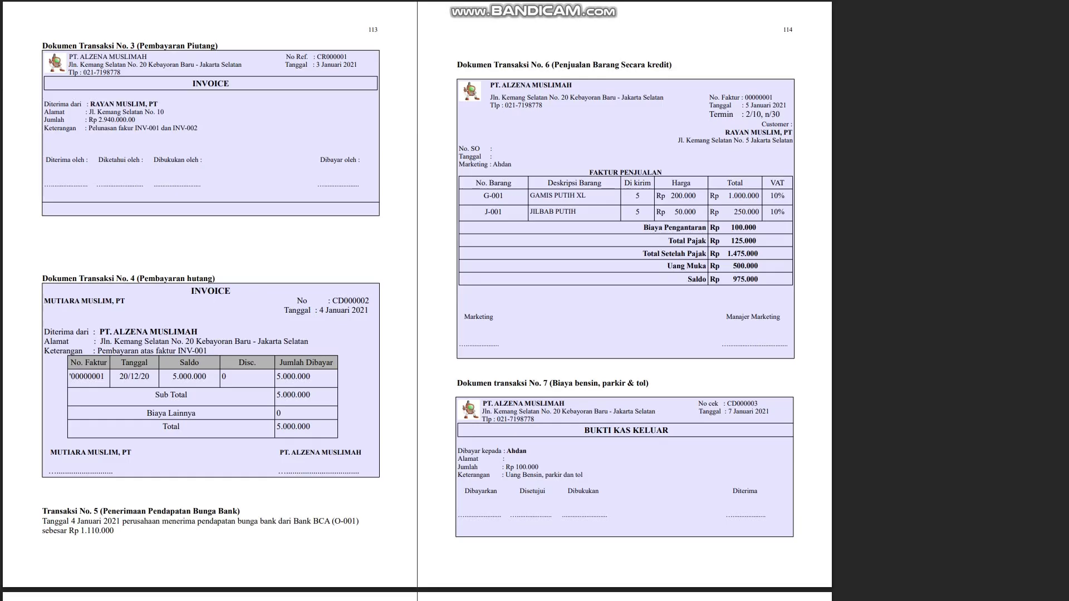
{"action": "left_click", "coordinate": [812, 585]}
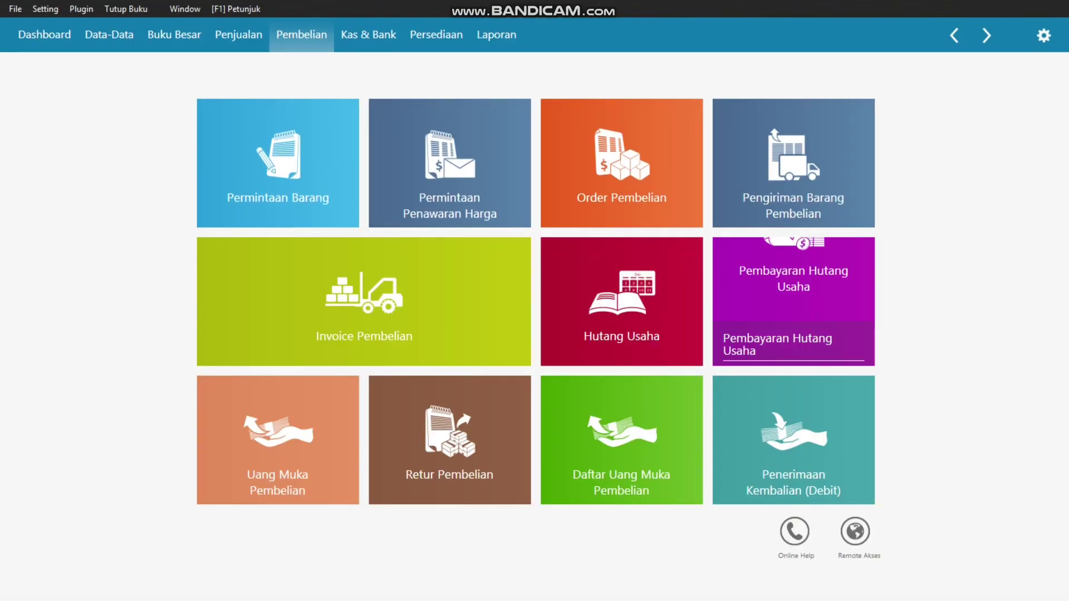
{"action": "left_click", "coordinate": [794, 311]}
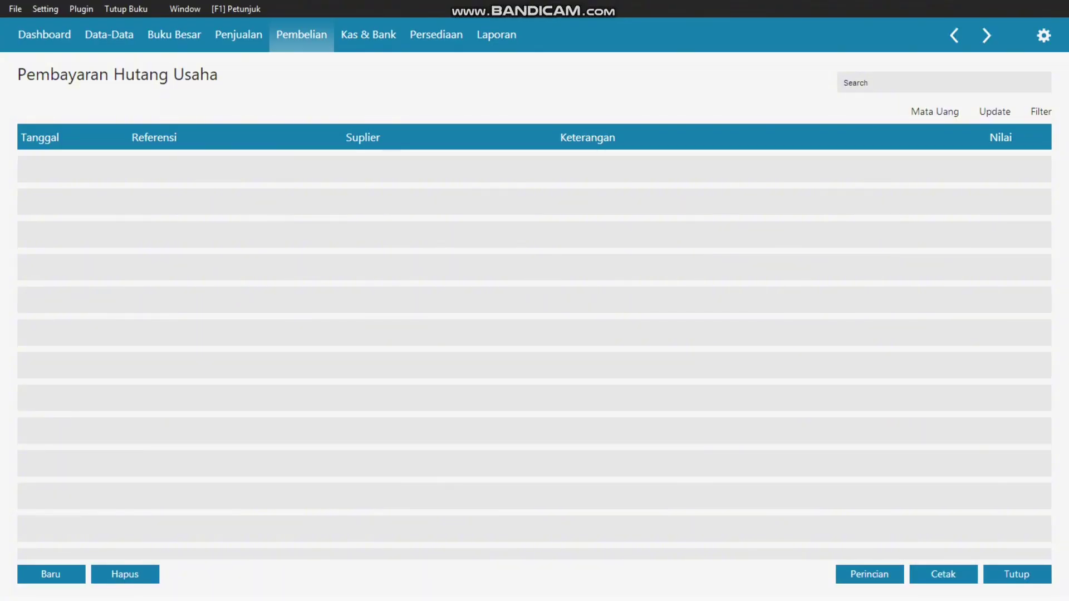
{"action": "left_click", "coordinate": [50, 574]}
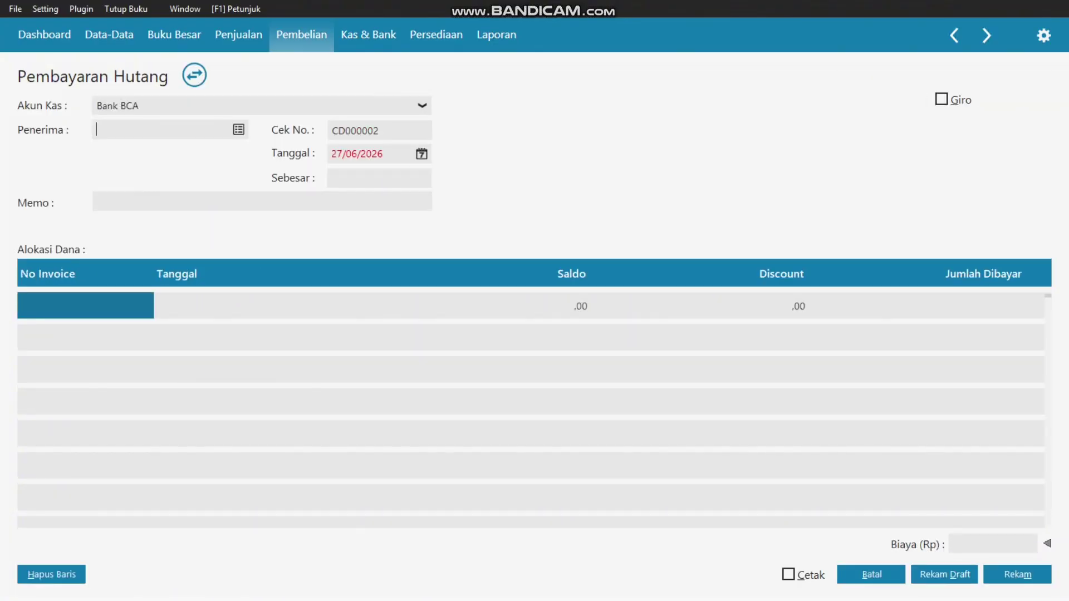
{"action": "key", "text": "alt+Tab"}
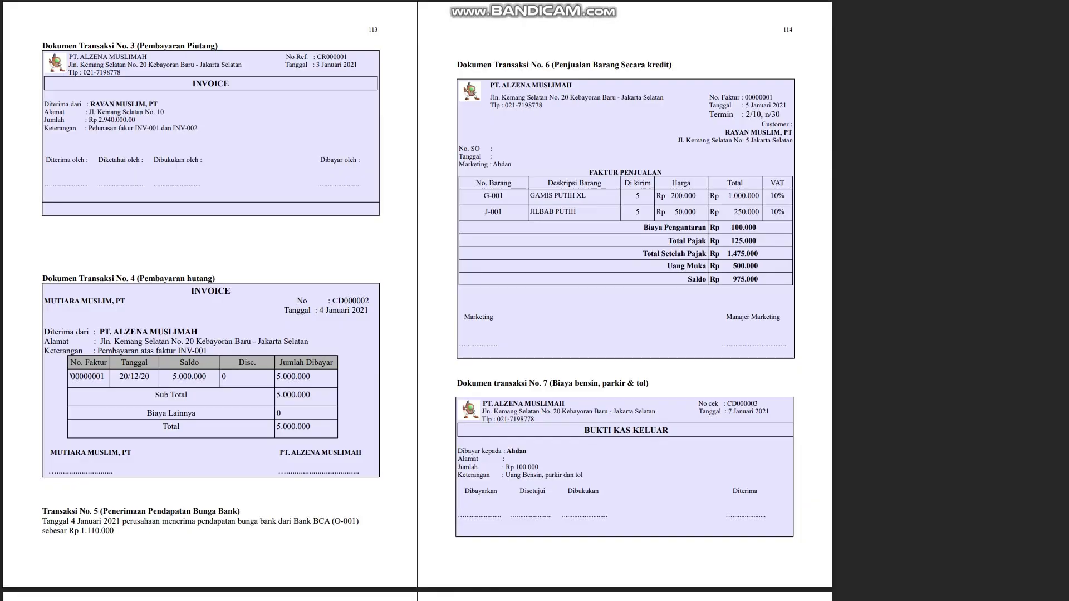
{"action": "key", "text": "alt+Tab"}
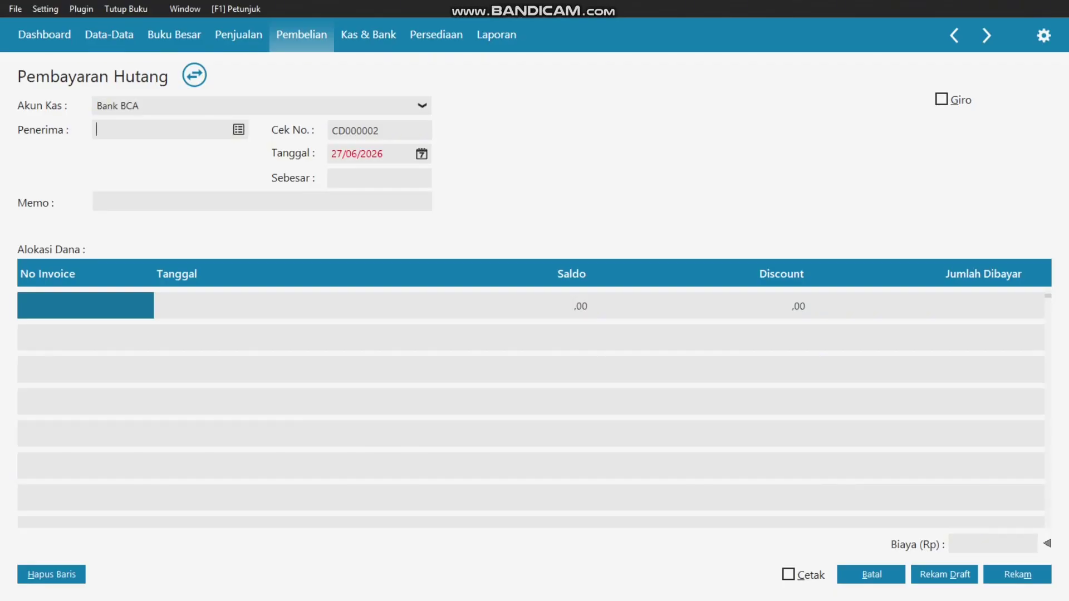
Step: Choose PT. MUTIARA MUSLIM as the payment recipient and set the payment date to 04/01/2021
{"action": "key", "text": "alt+Tab"}
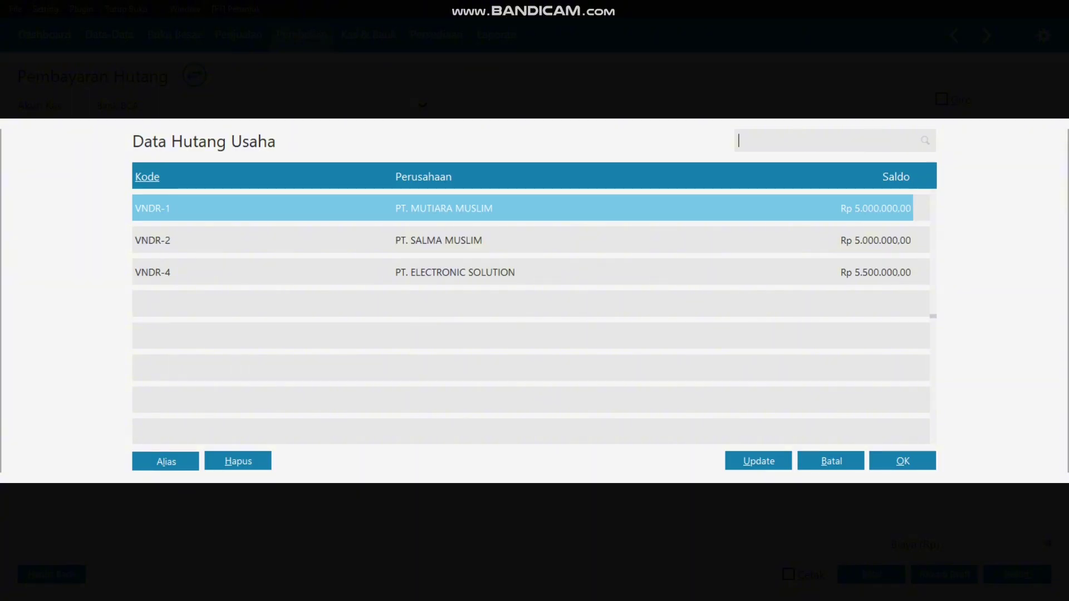
{"action": "key", "text": "Return"}
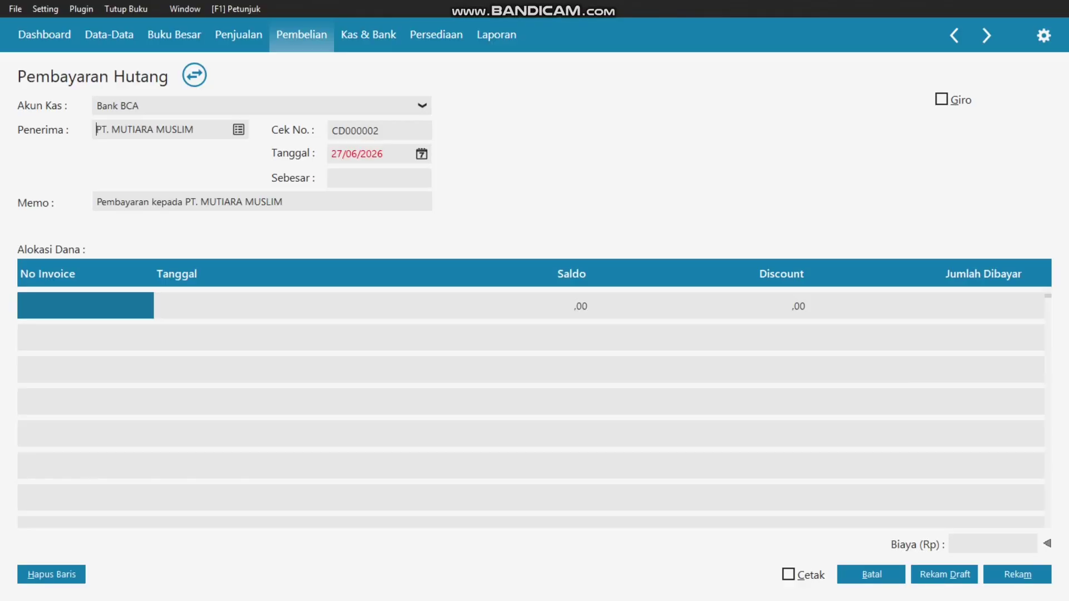
{"action": "key", "text": "alt+Tab"}
{"action": "key", "text": "alt+Tab"}
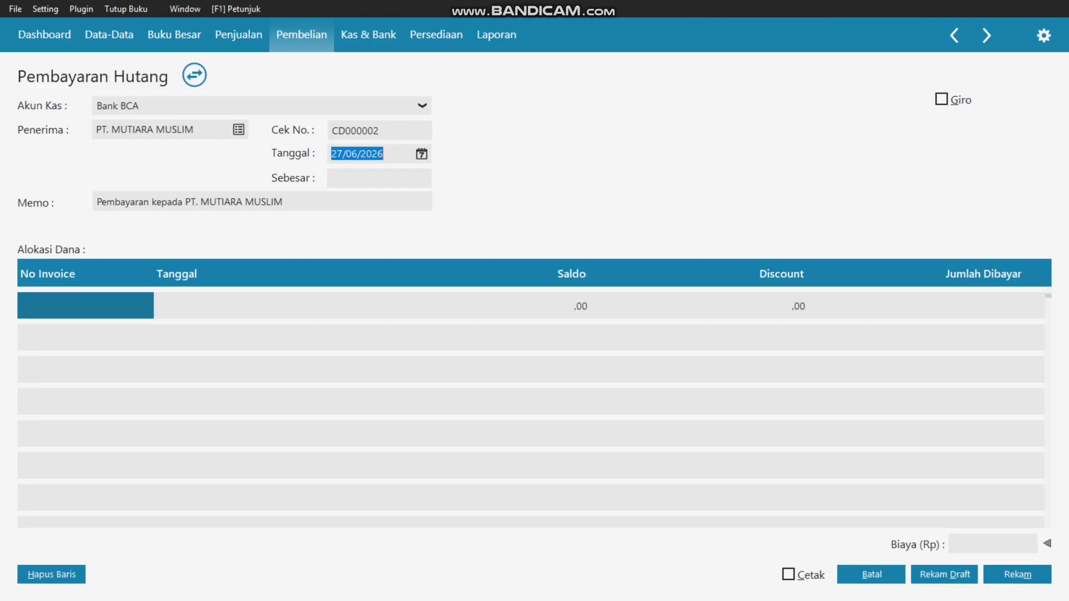
{"action": "type", "text": "04/01/2021"}
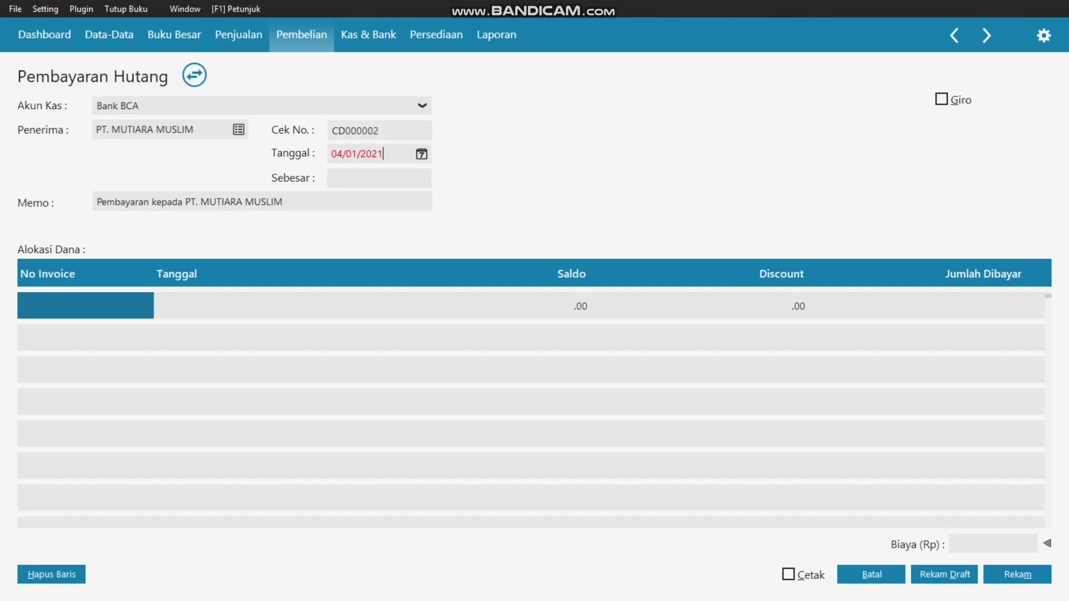
{"action": "key", "text": "Tab"}
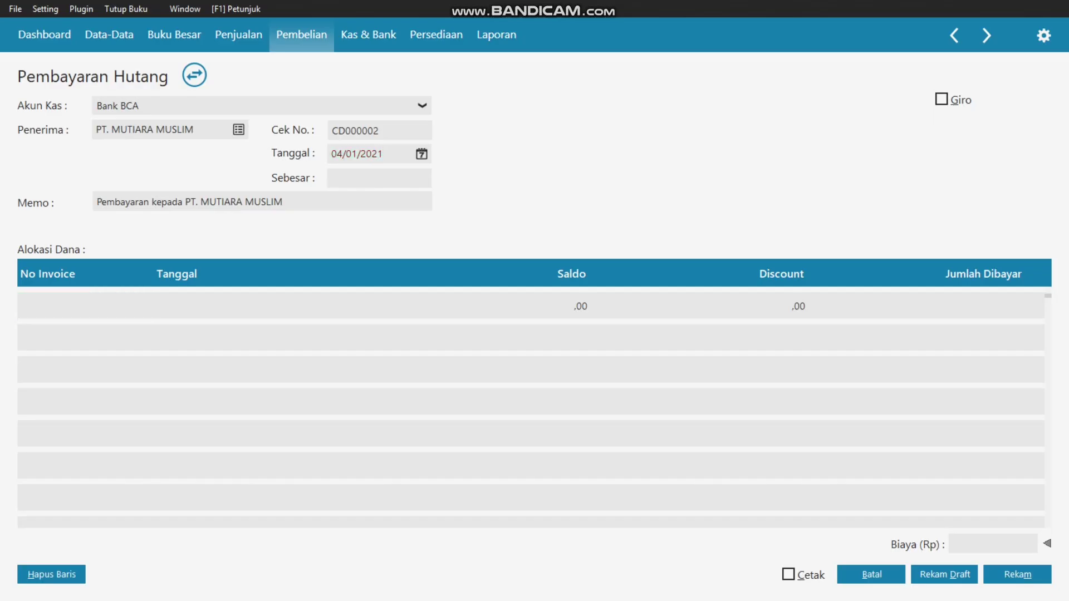
Step: Allocate the payable payment to invoice INV-01 and check it against transaction document No. 4
{"action": "key", "text": "Return"}
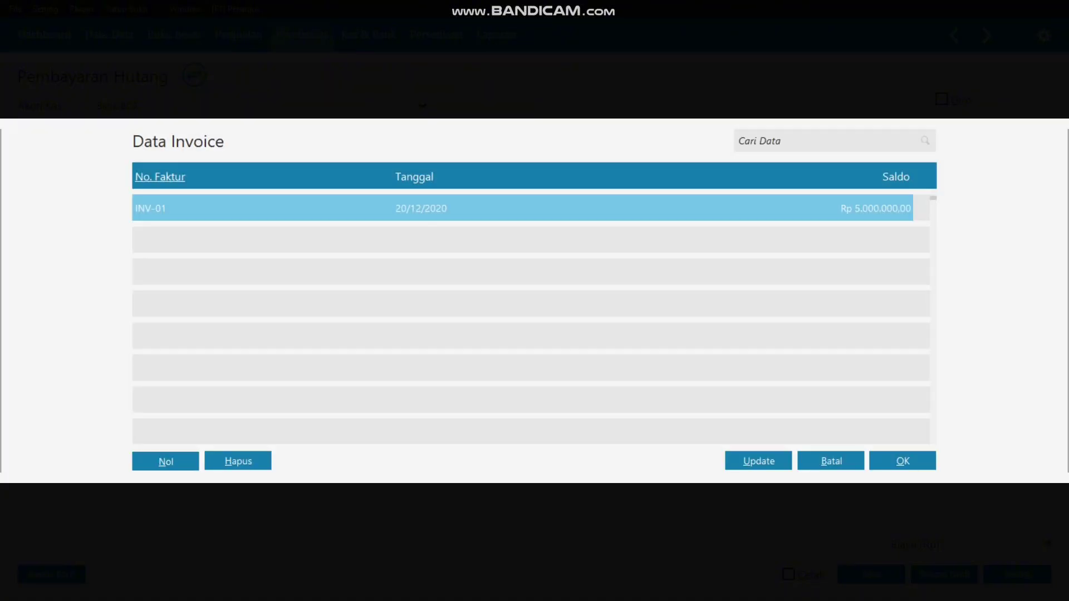
{"action": "key", "text": "Return"}
{"action": "key", "text": "Return"}
{"action": "key", "text": "Return"}
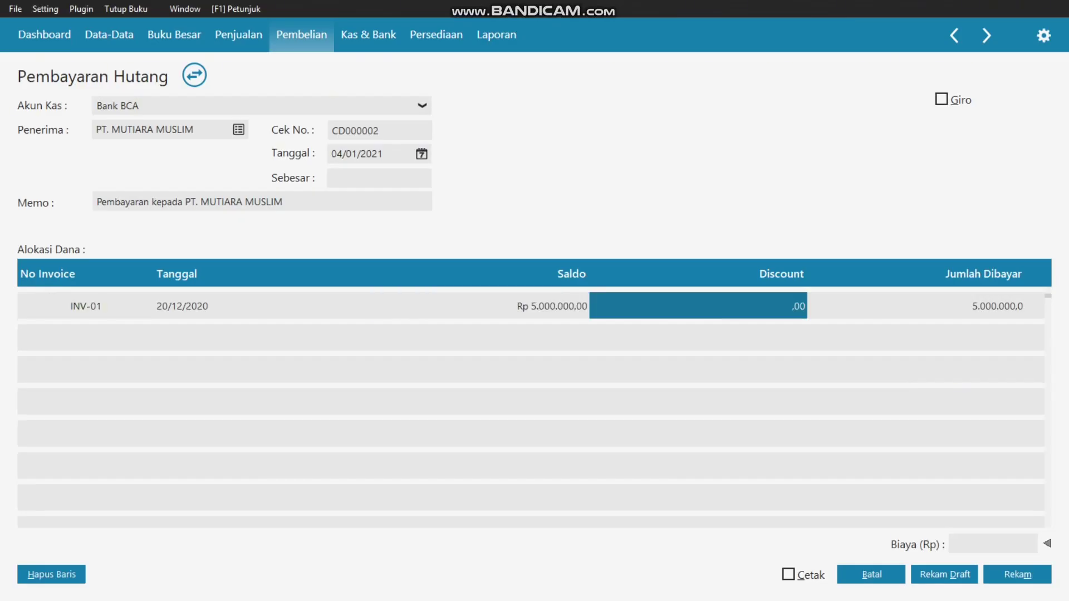
{"action": "key", "text": "alt+Tab"}
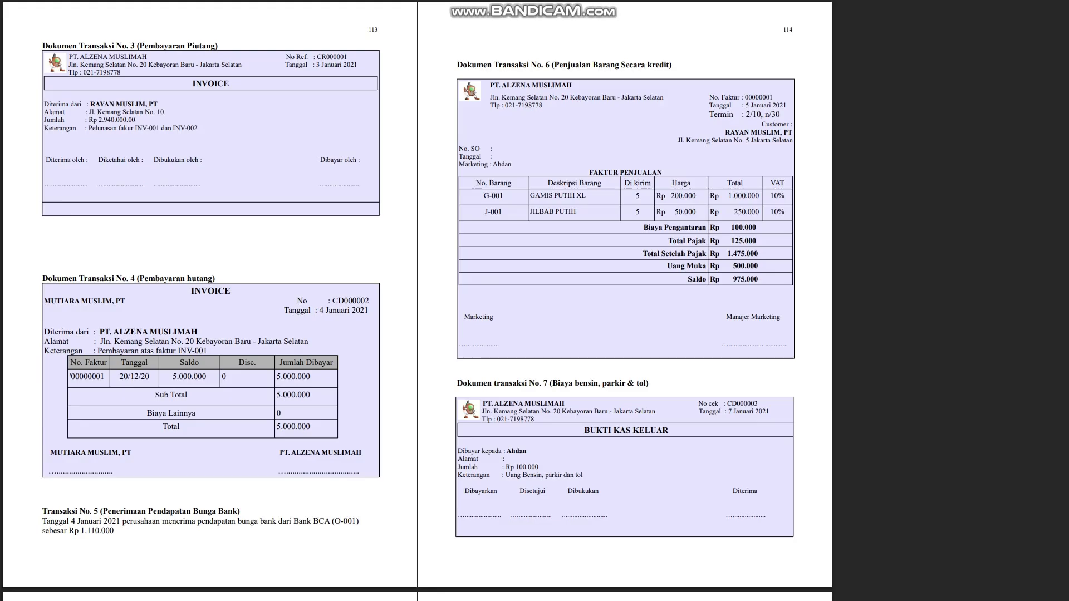
{"action": "key", "text": "alt+Tab"}
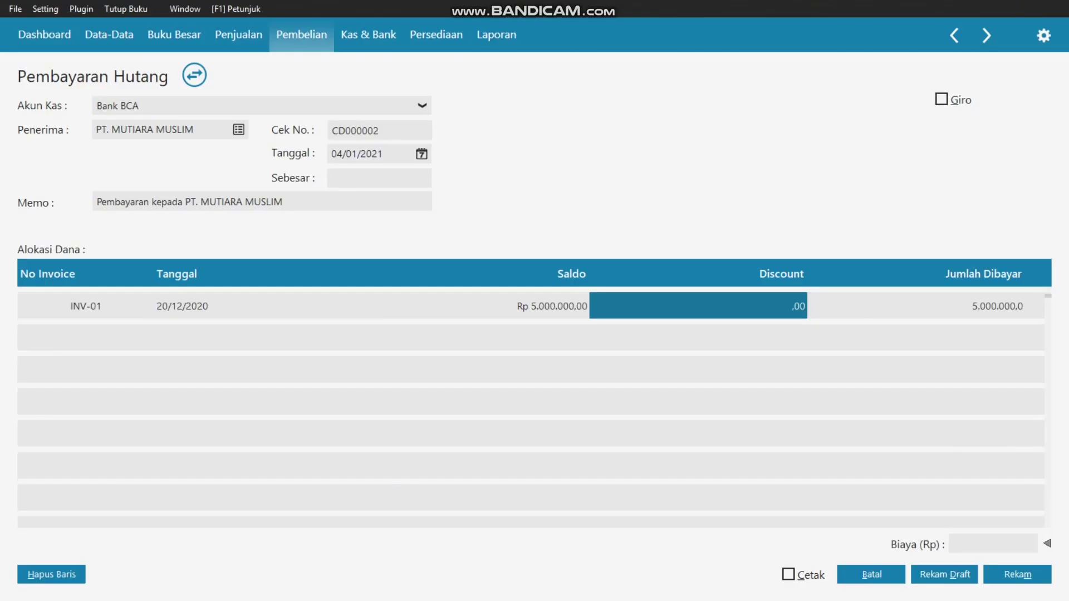
Step: Fill in the paid amount of Rp 5.000.000 from the allocated invoice, record the payable payment and close the blank entry form
{"action": "key", "text": "Return"}
{"action": "key", "text": "Return"}
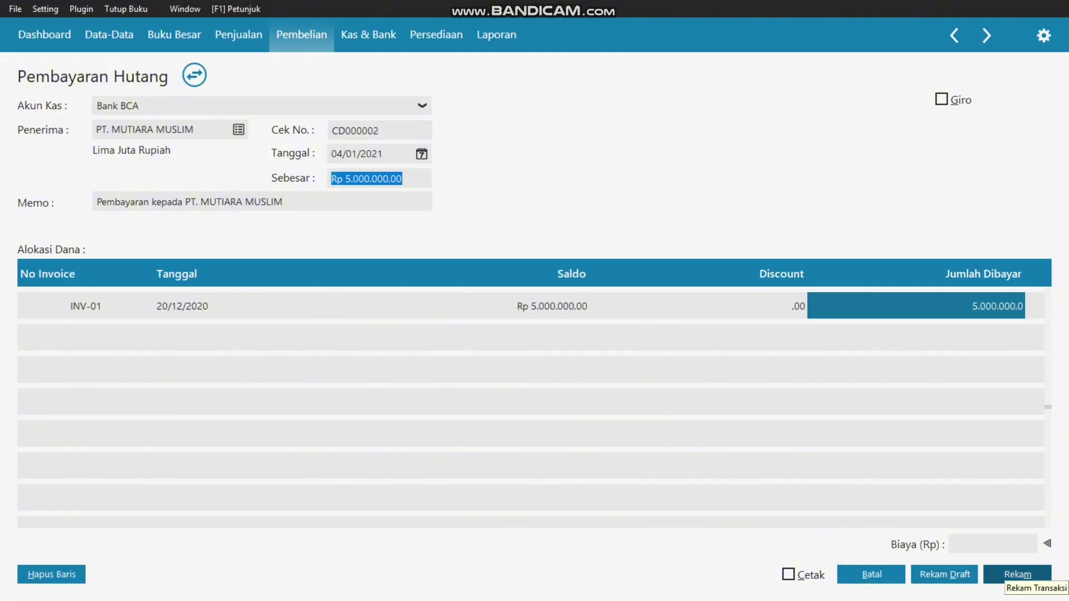
{"action": "left_click", "coordinate": [1018, 574]}
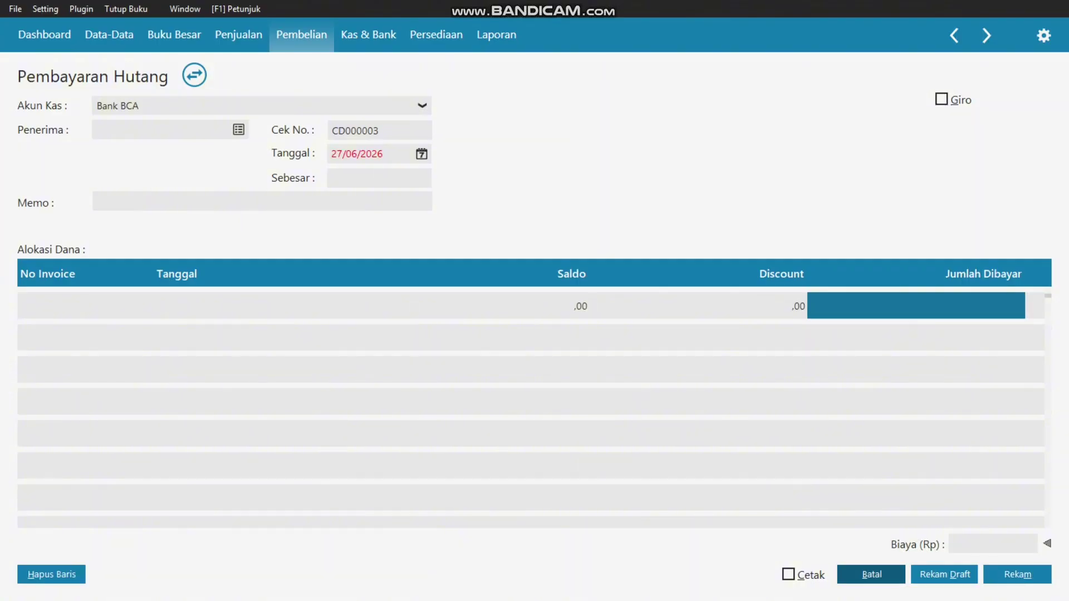
{"action": "left_click", "coordinate": [872, 574]}
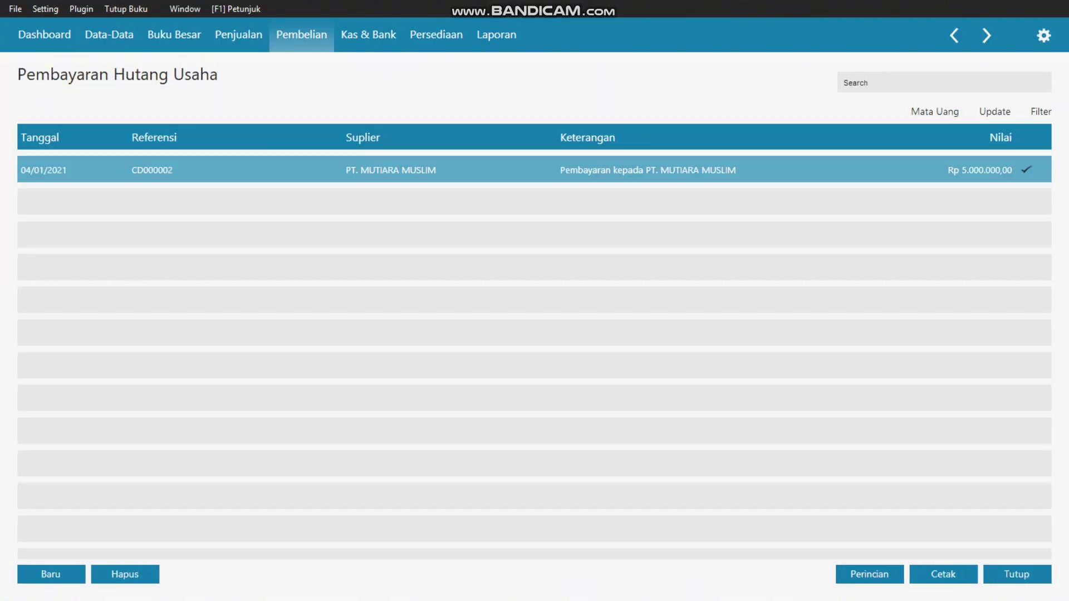